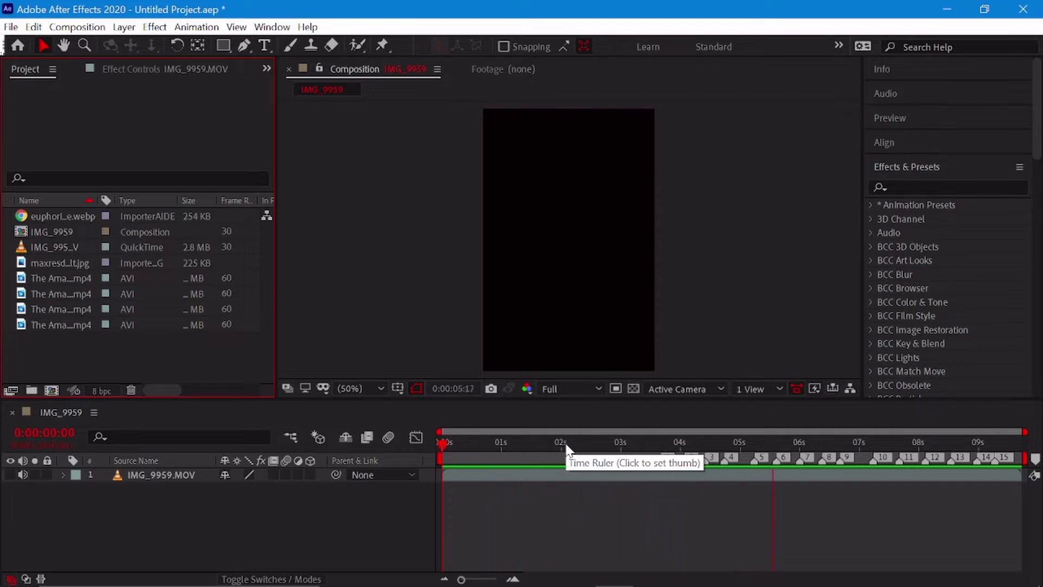
Check the beat markers and add the euphoria webp photo as a layer in IMG_9959
left_click(651, 443)
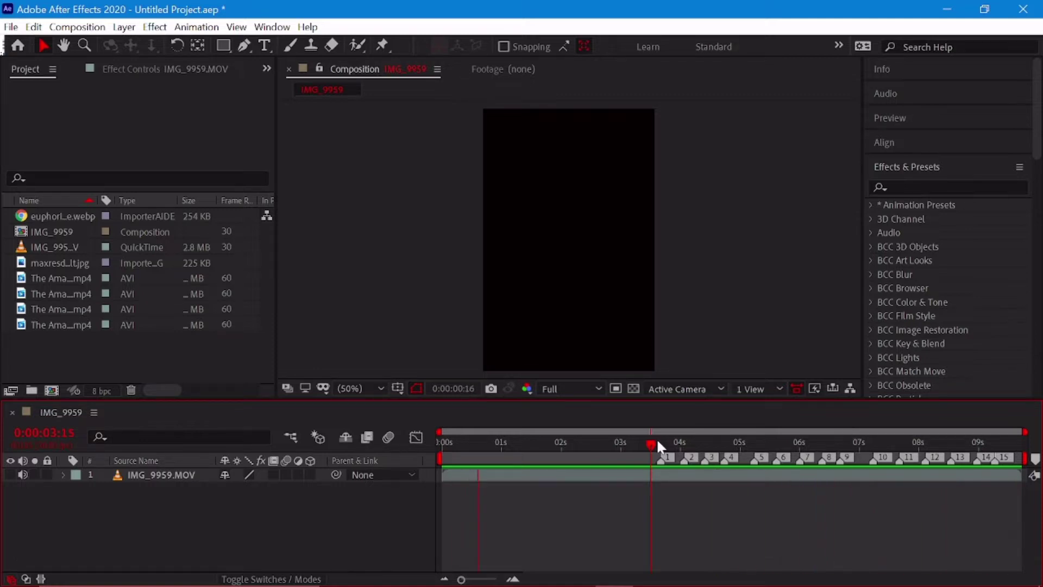
left_click(60, 247)
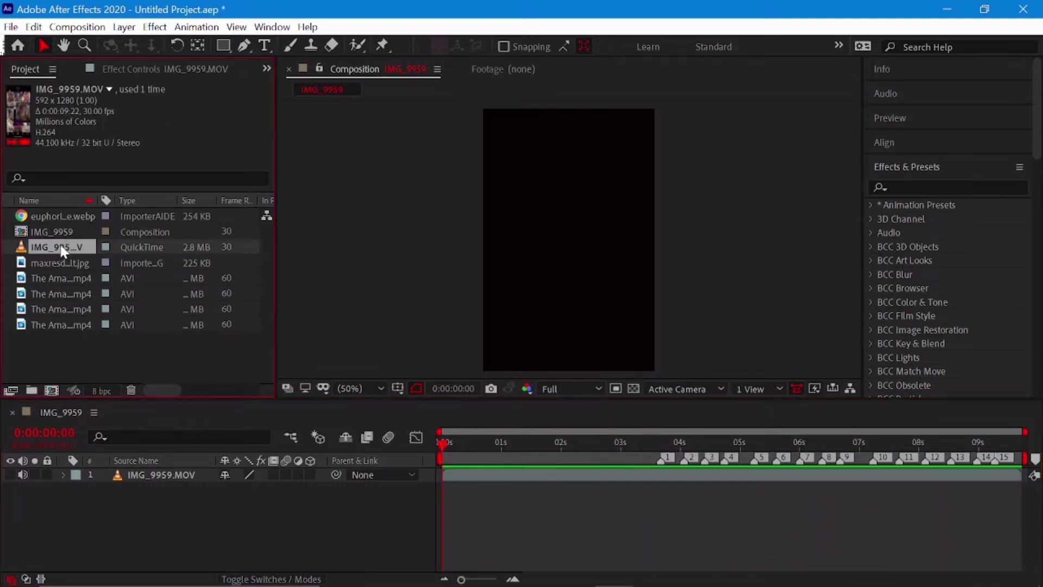
left_click_drag(64, 217, 317, 470)
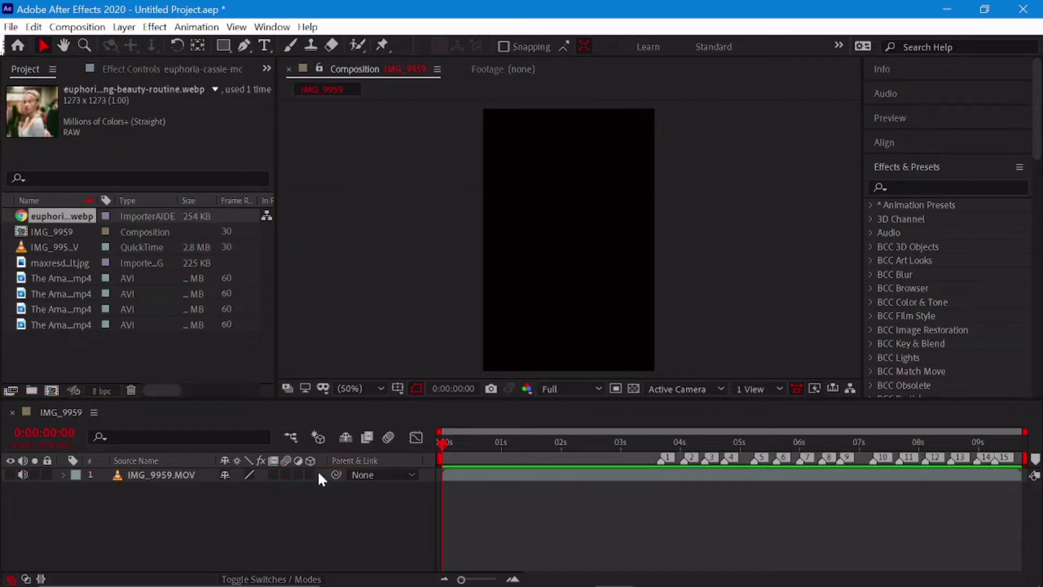
Scale the euphoria photo down to fit the vertical frame
key("s")
mouse_move(257, 489)
left_mouse_down()
mouse_move(239, 489)
mouse_move(271, 501)
left_mouse_up()
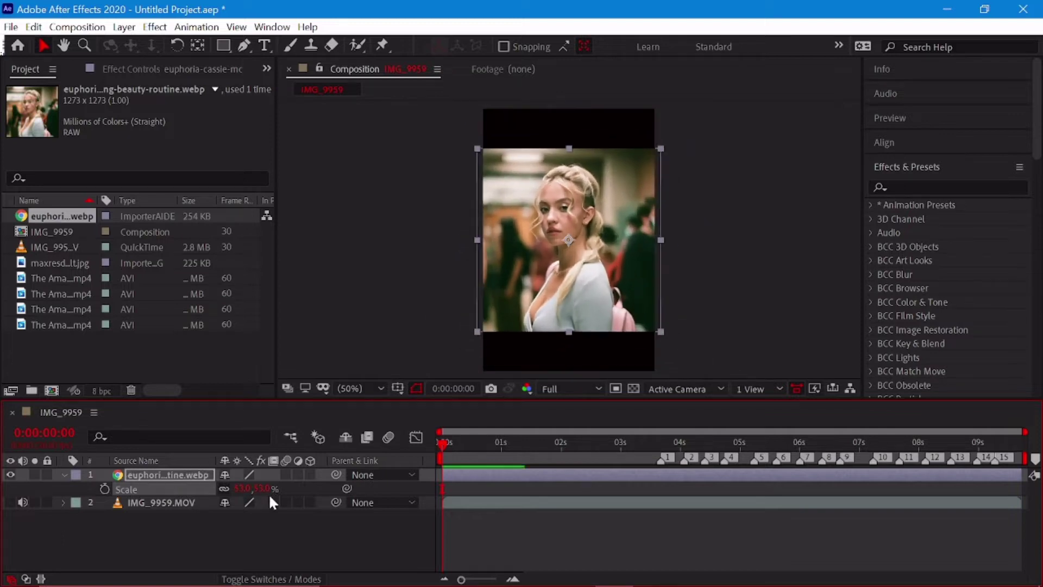
left_click(50, 250)
left_click(56, 230)
Add the maxresdefault.jpg Spider-Man still above the euphoria photo and scale it to 71%
left_click(60, 263)
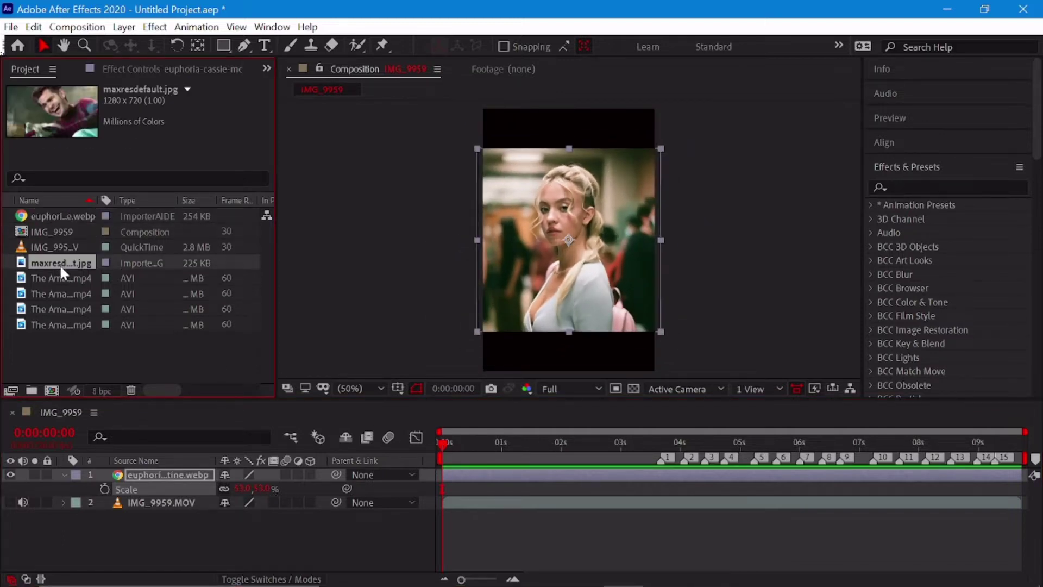
mouse_move(60, 264)
left_mouse_down()
mouse_move(274, 471)
mouse_move(277, 489)
left_mouse_up()
key("s")
mouse_move(613, 260)
left_mouse_down()
mouse_move(638, 259)
mouse_move(600, 264)
left_mouse_up()
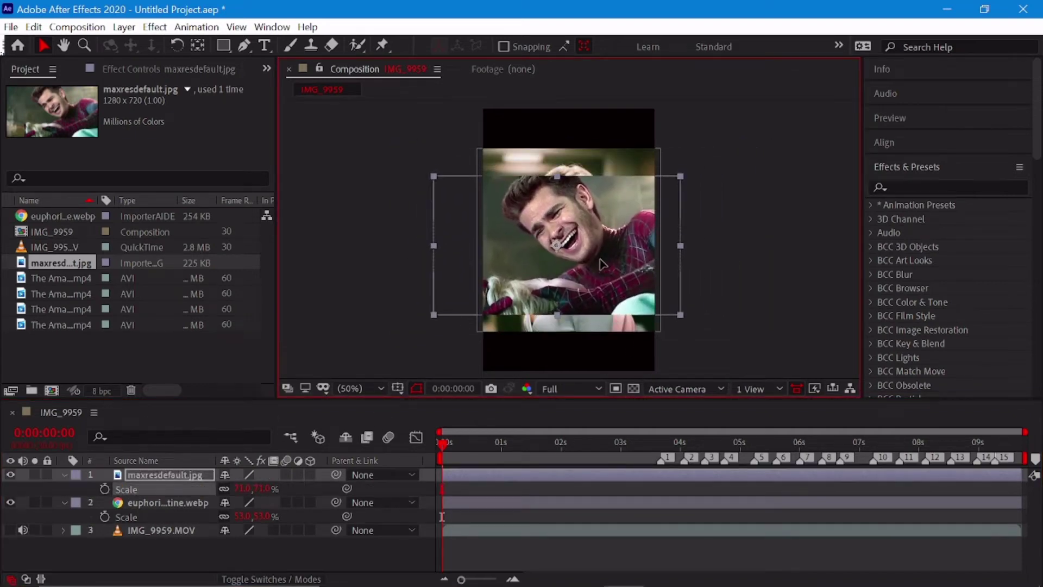
left_click(728, 281)
left_click(613, 327)
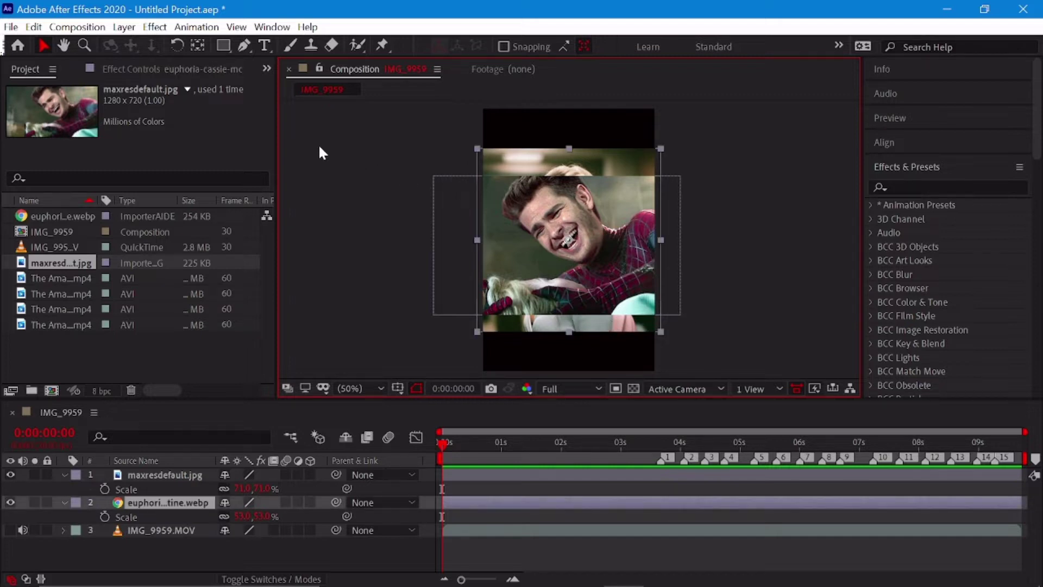
Draw a rectangle mask cropping the euphoria photo, hide the Spider-Man layer, and preview
key("q")
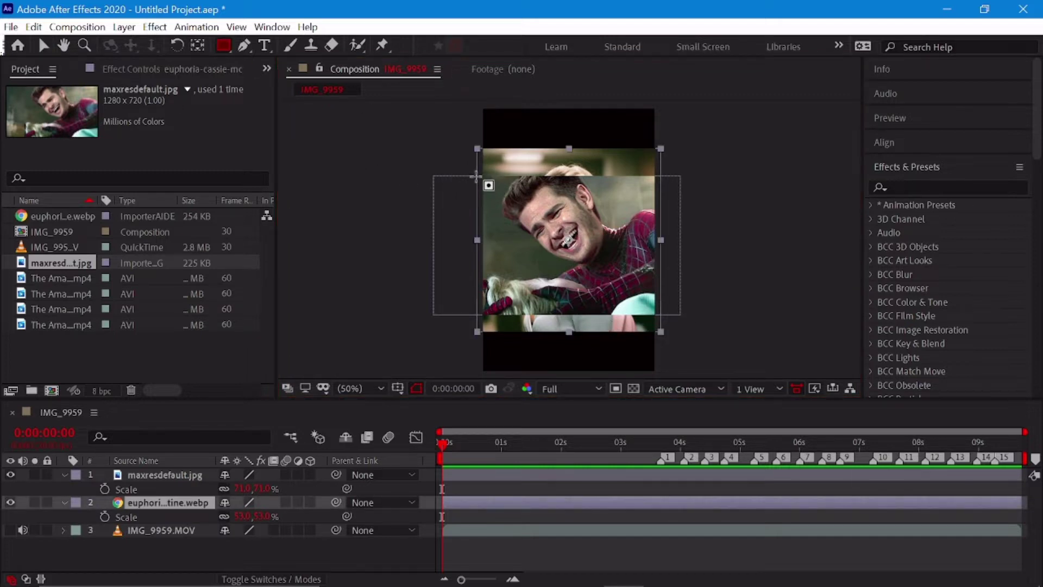
left_click_drag(476, 176, 662, 314)
left_click(10, 474)
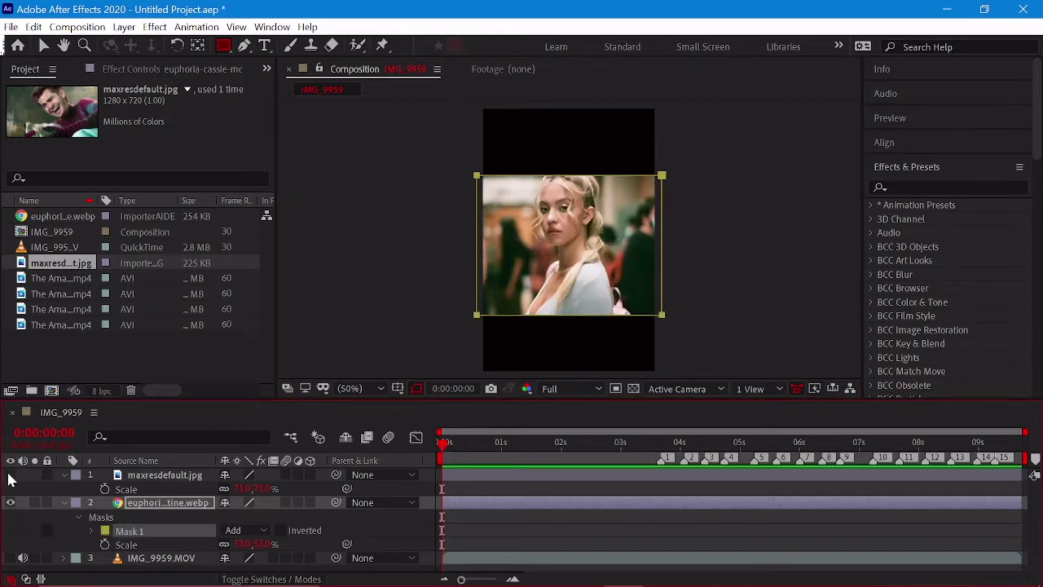
left_click(64, 501)
key("space")
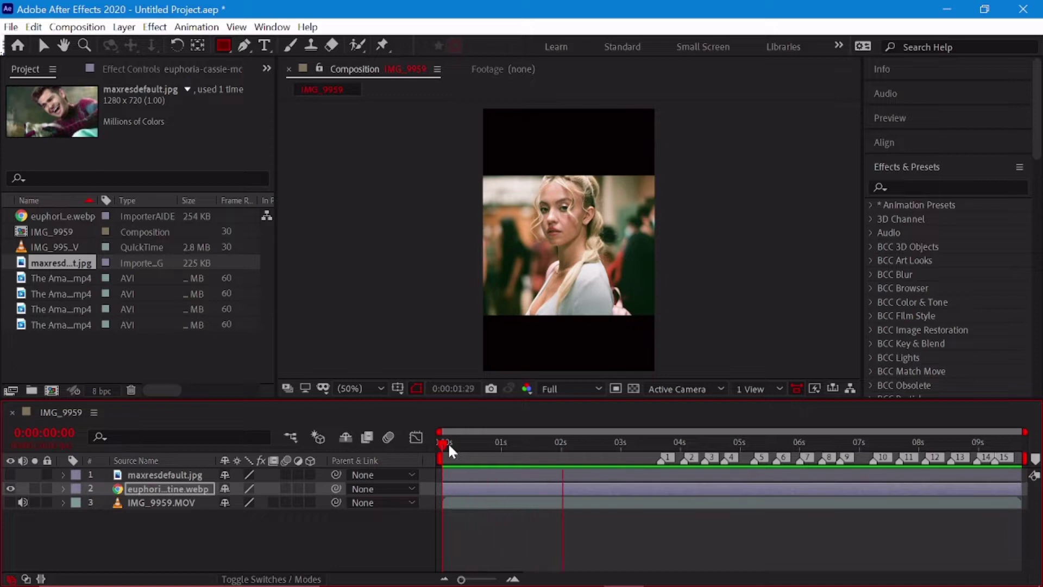
Trim the Spider-Man still to start at 2:14, make it visible again, and preview
mouse_move(449, 445)
left_mouse_down()
mouse_move(564, 449)
mouse_move(557, 442)
mouse_move(607, 471)
left_mouse_up()
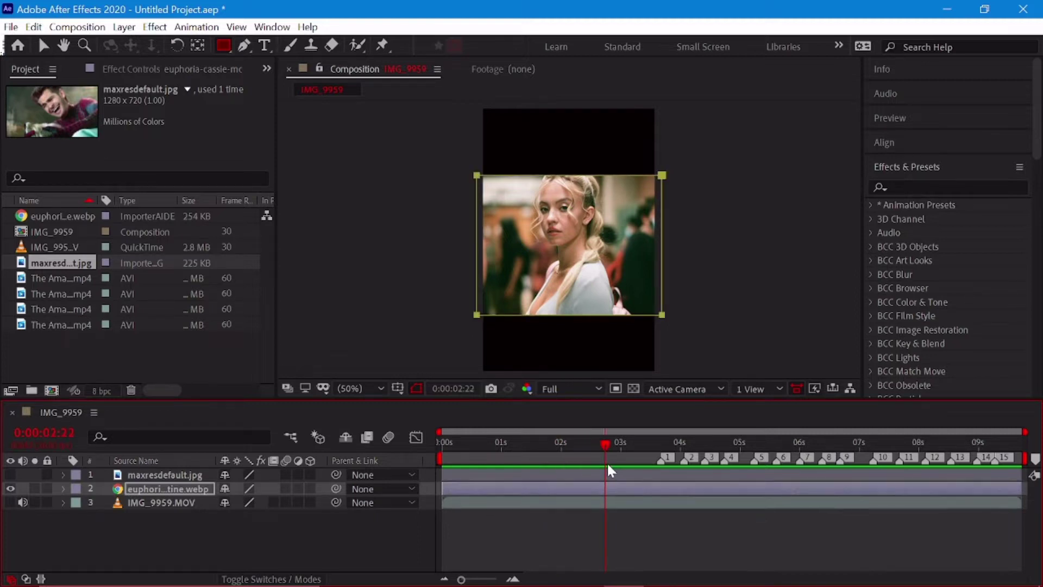
left_click_drag(608, 452, 590, 451)
left_click_drag(444, 470, 594, 487)
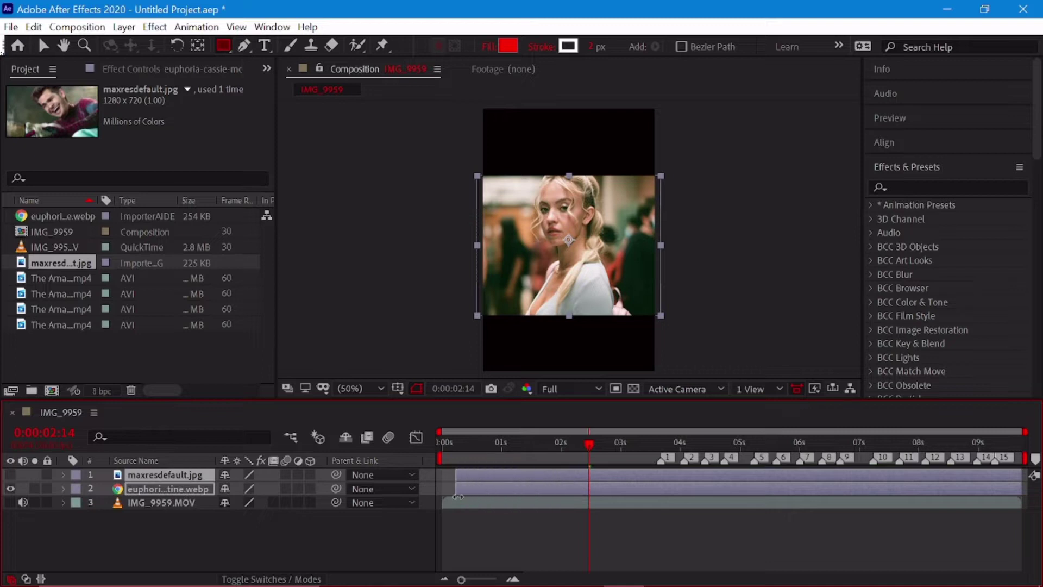
key("space")
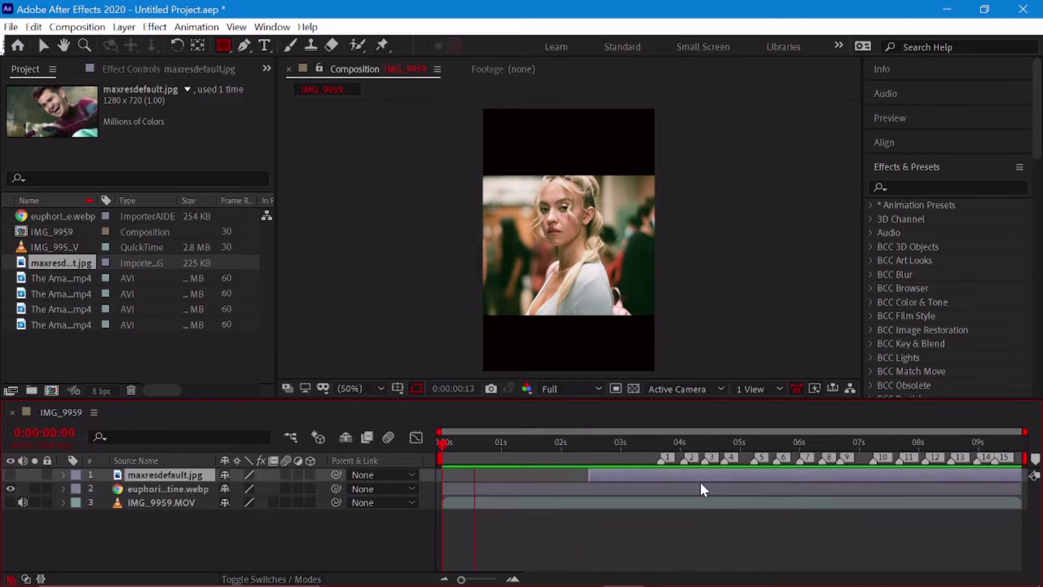
left_click(596, 471)
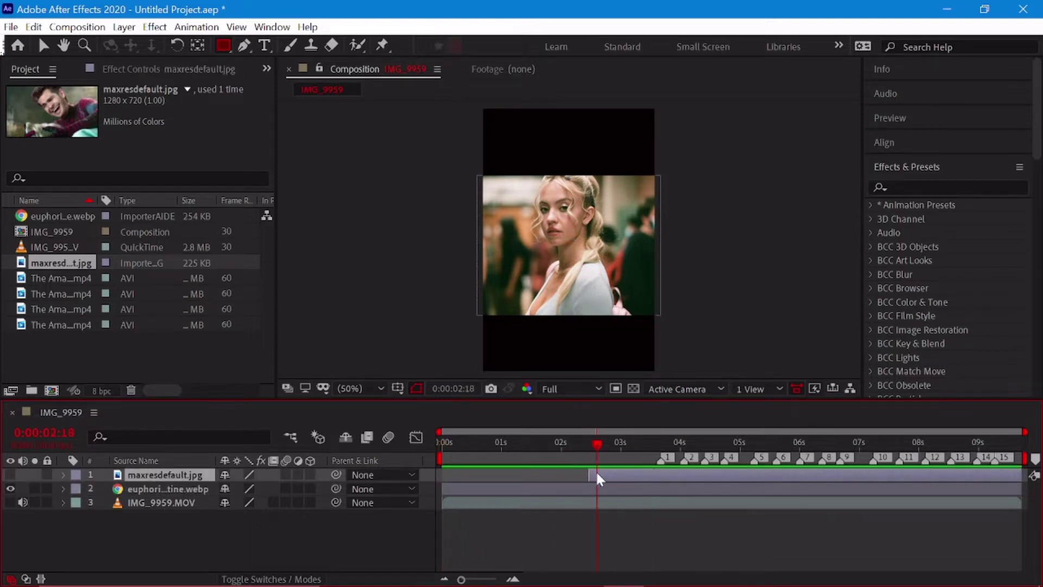
left_click(10, 475)
key("space")
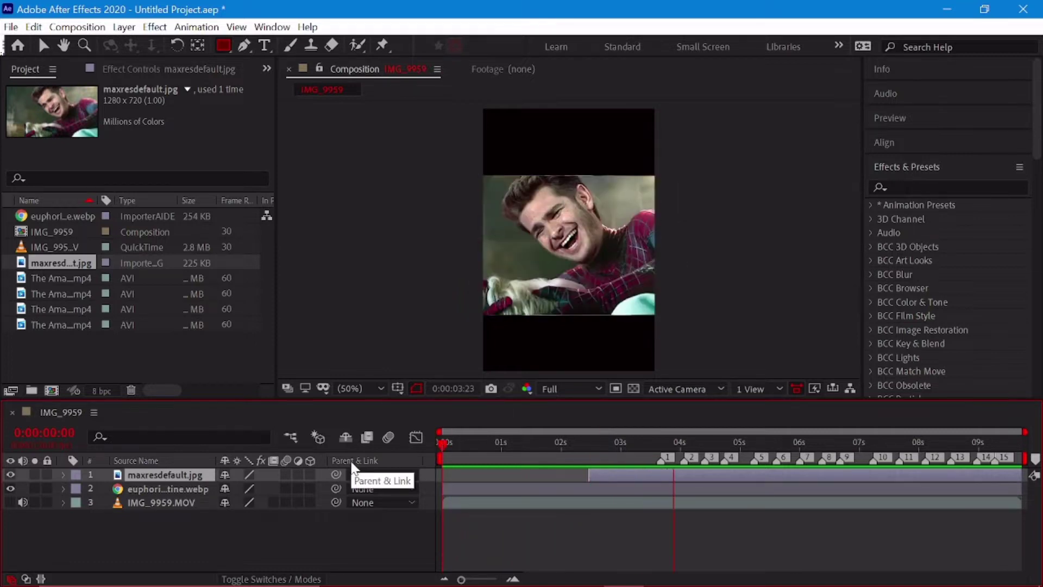
left_click(621, 463)
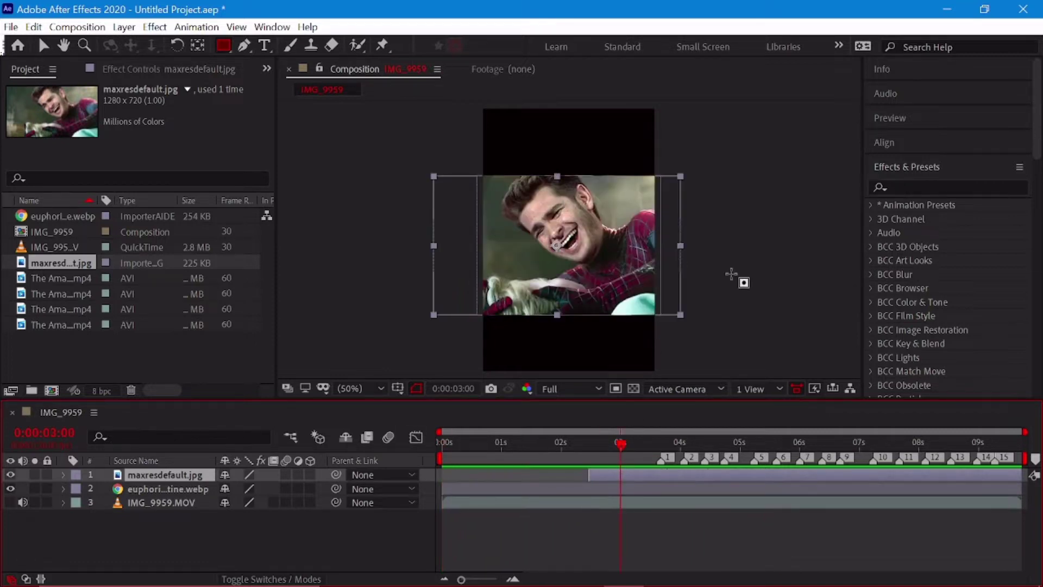
Move the current time to 3:20 and trim the selected layers' out-points there
key("v")
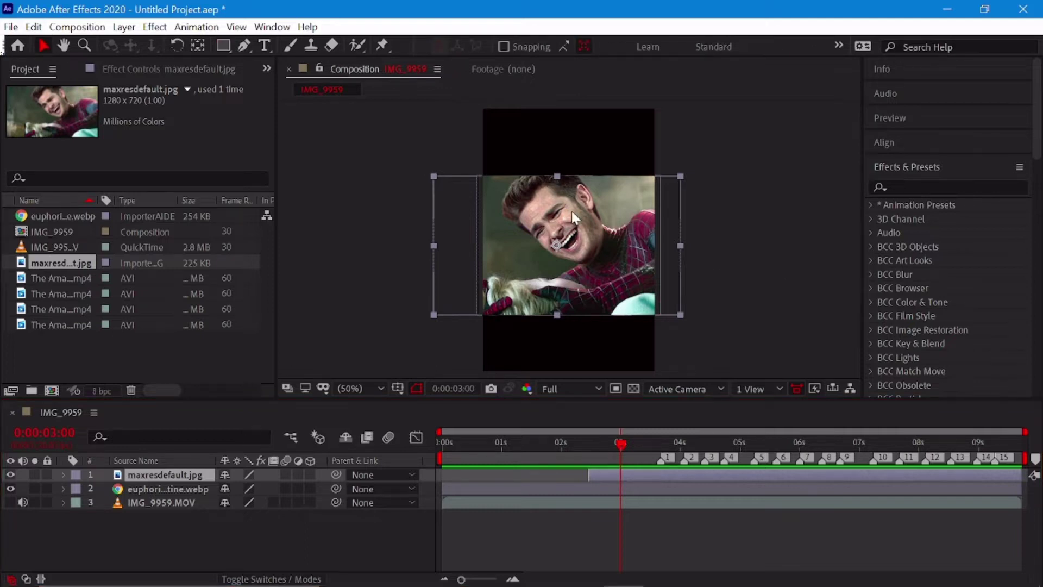
double_click(573, 212)
left_click(356, 69)
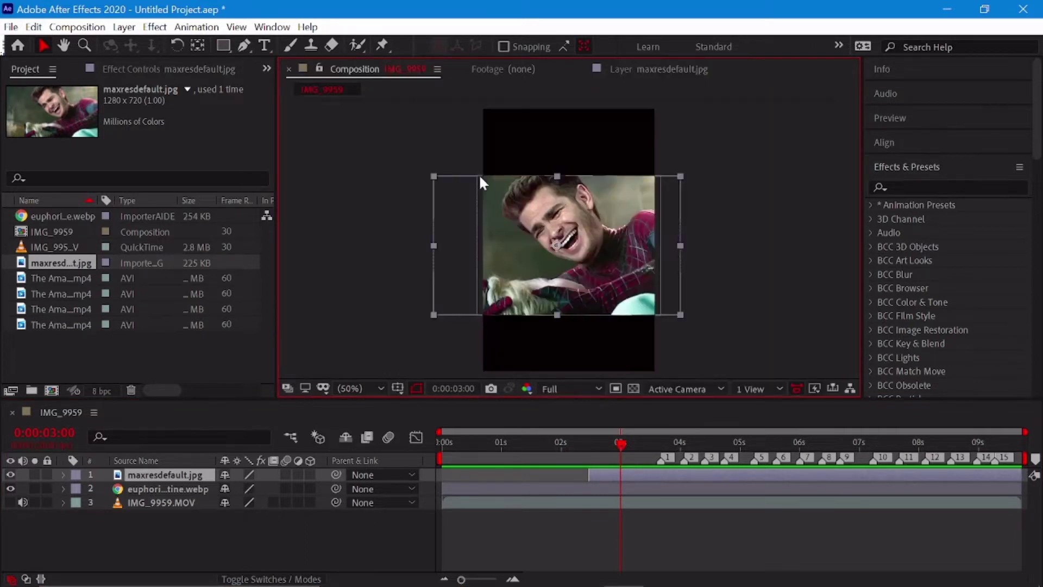
left_click(450, 128)
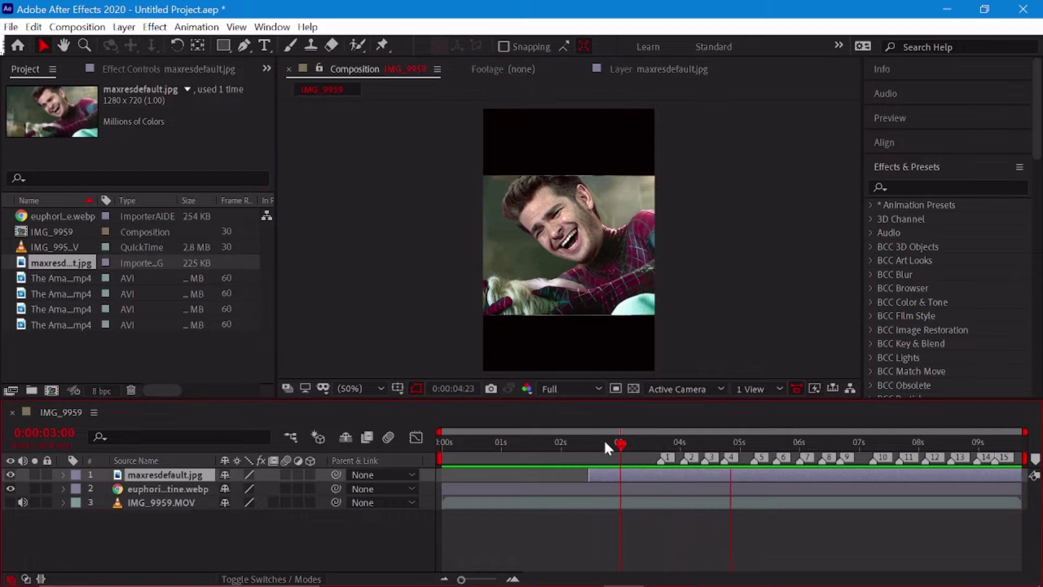
left_click_drag(605, 440, 416, 442)
left_click_drag(618, 461, 660, 489)
left_click(634, 487)
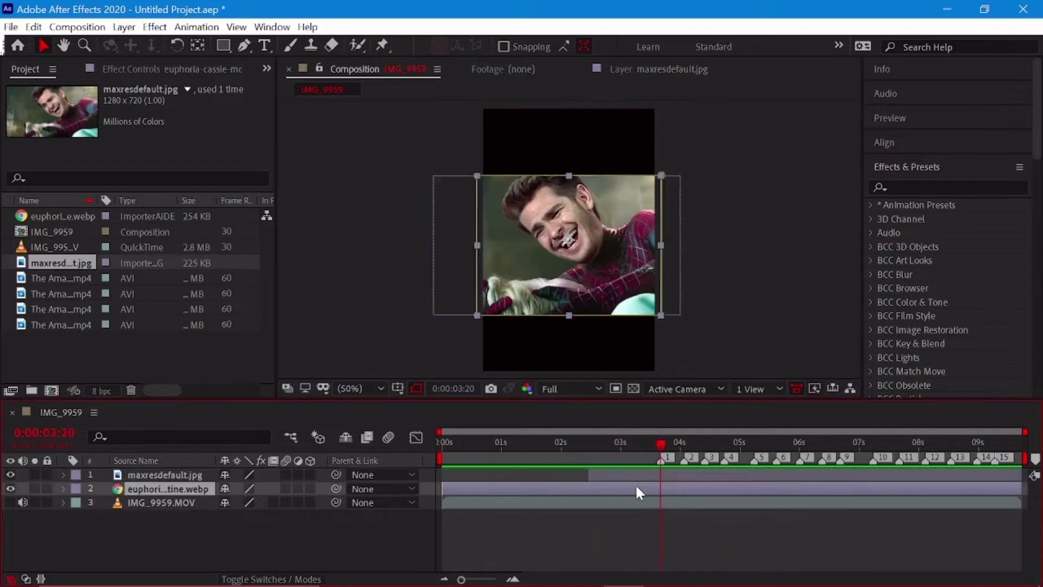
left_click(640, 468)
key("alt+bracketright")
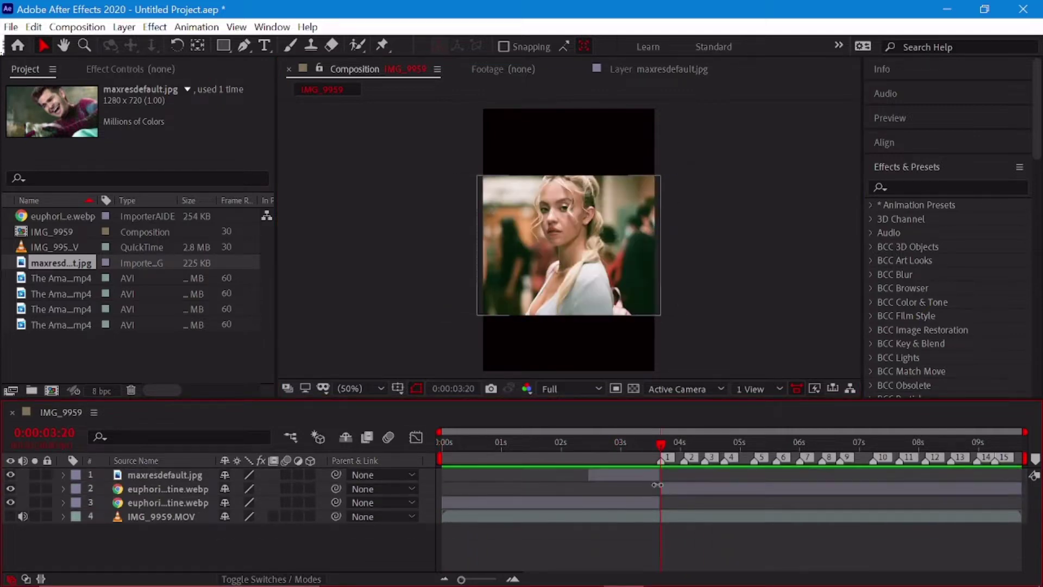
left_click(649, 488)
key("alt+bracketright")
End the euphoria photo at 2:14, remove the leftover piece, and preview the edit
left_click_drag(661, 454, 591, 454)
left_click(589, 491)
key("alt+bracketright")
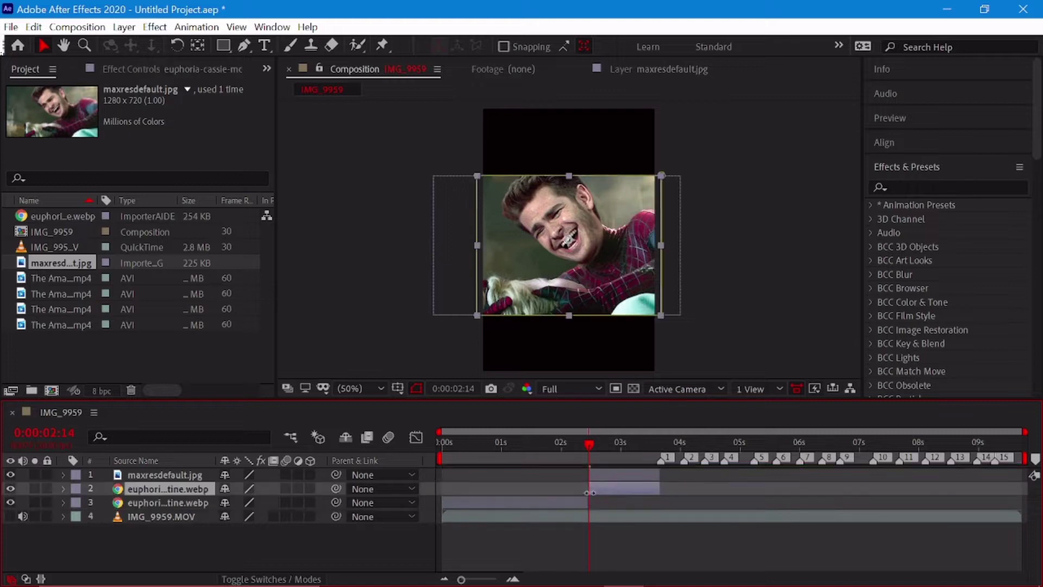
key("Home")
key("space")
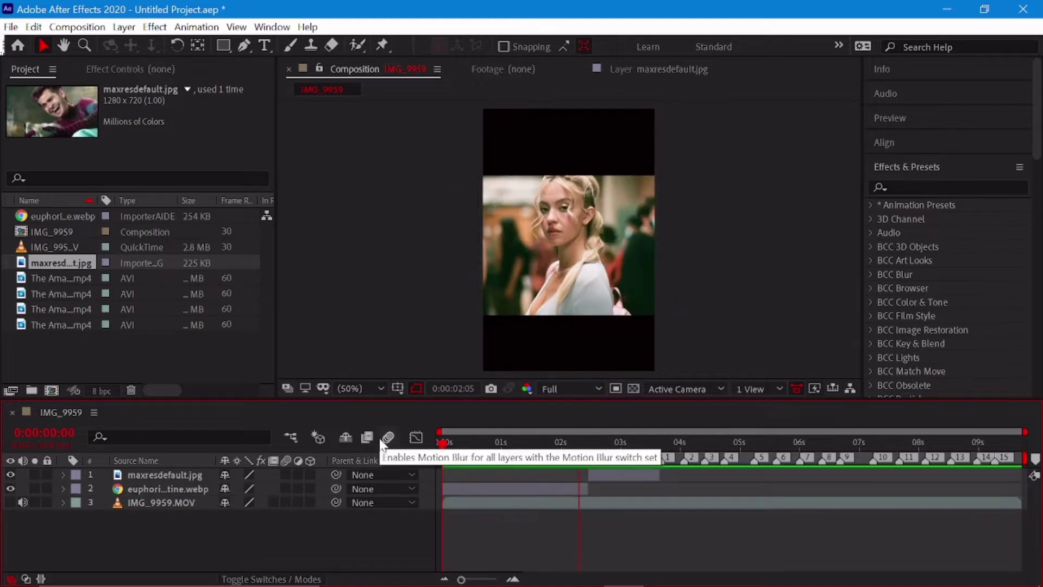
left_click(583, 489)
Pre-compose the euphoria and Spider-Man layers, moving all attributes into the new comps
right_click(586, 489)
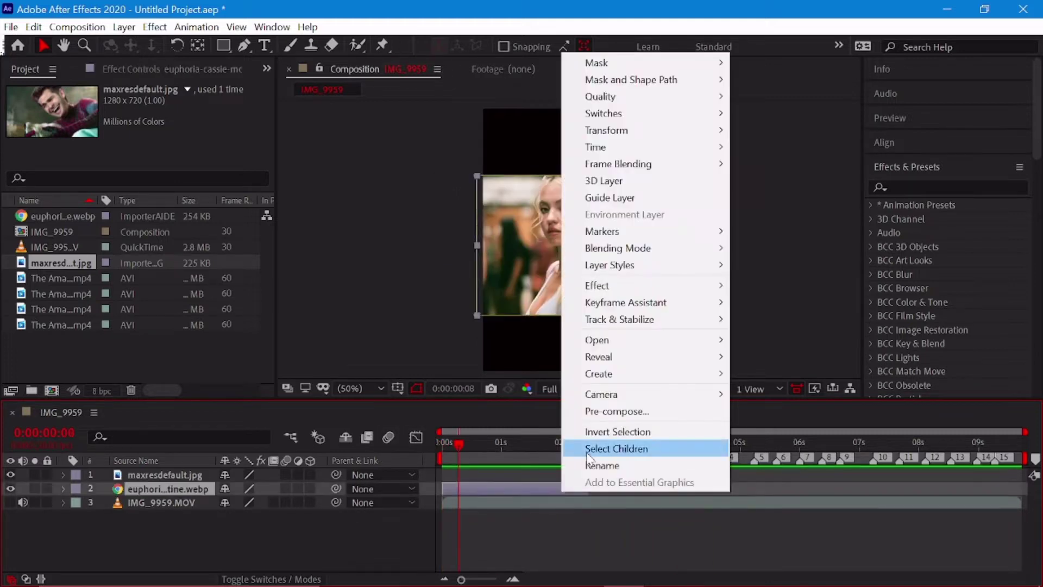
left_click(597, 475)
left_click(384, 310)
left_click(562, 407)
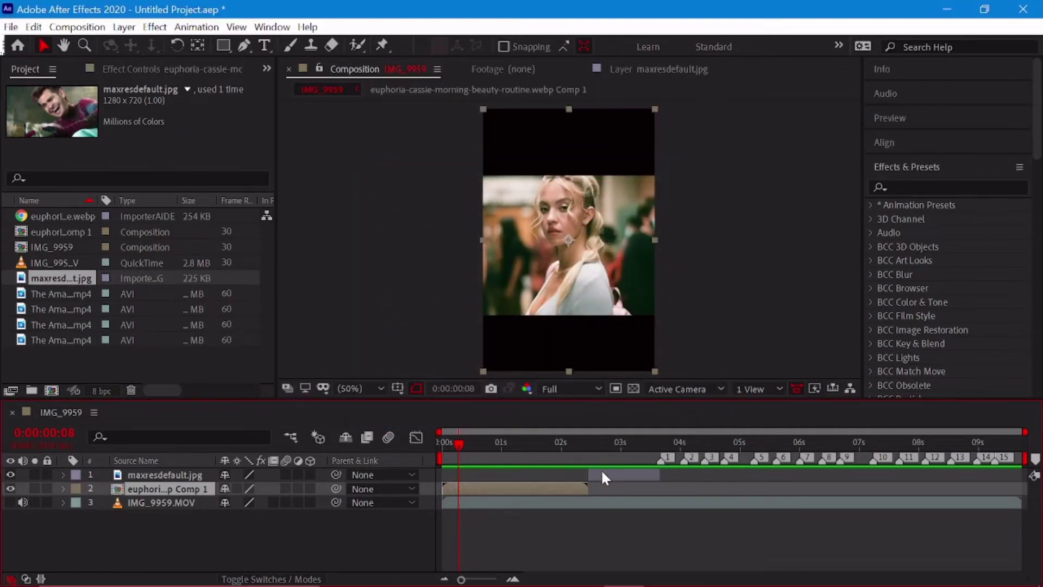
left_click(601, 475)
key("ctrl+shift+c")
left_click(562, 407)
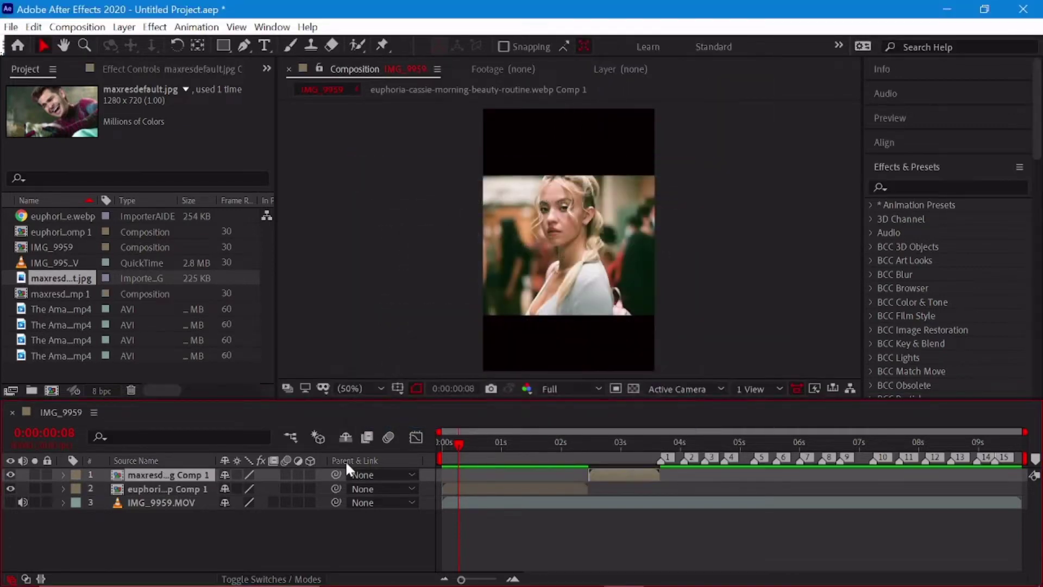
Save the project as gangnam.aep
key("ctrl+s")
type("gangnam")
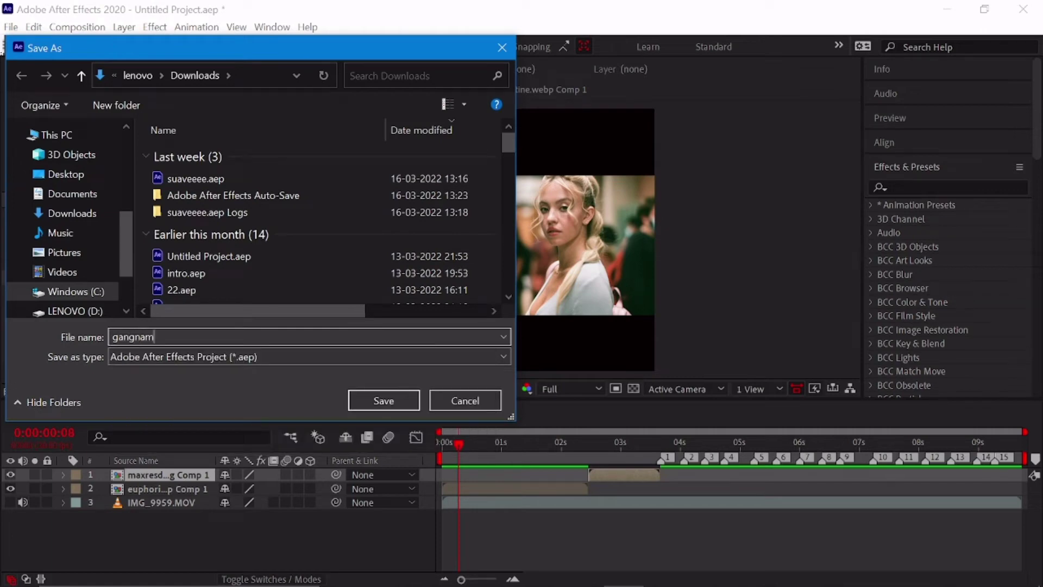
key("Return")
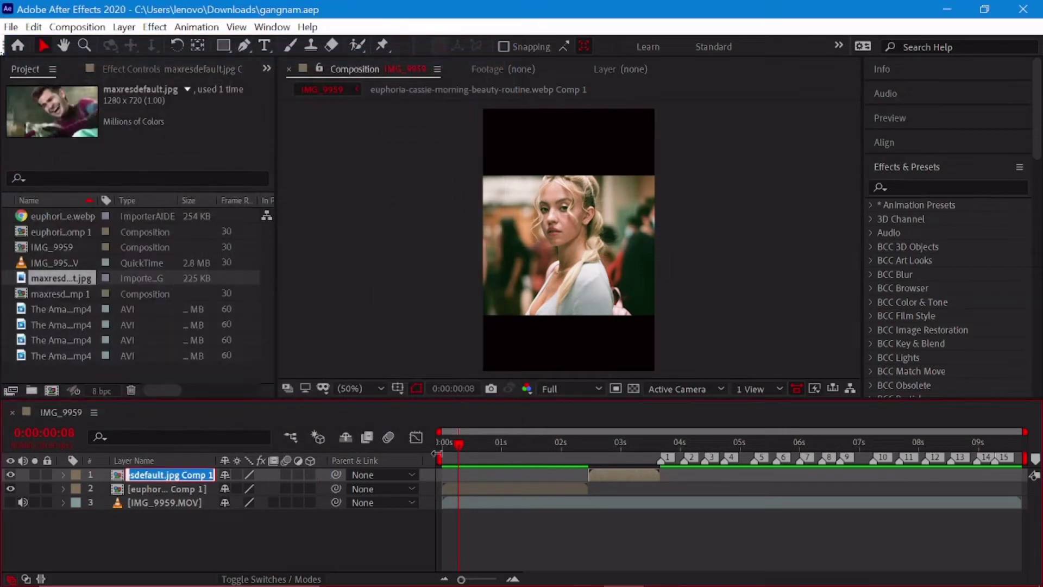
Scale both pre-comp layers down to about 87%, leaving a black border, and stop playback
key("Home")
left_click(321, 472)
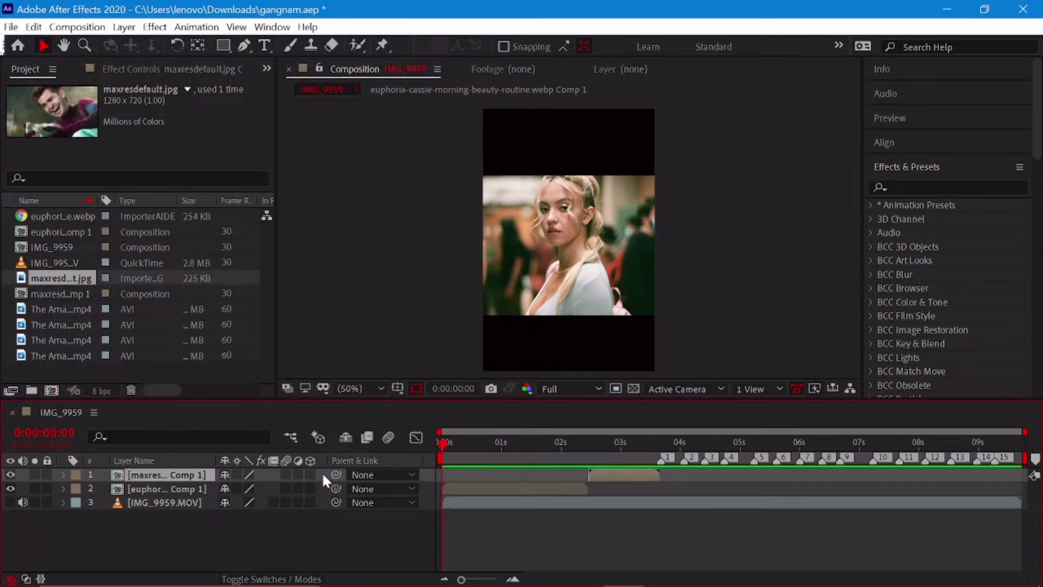
left_click(173, 489, "ctrl")
key("s")
left_click_drag(268, 488, 250, 488)
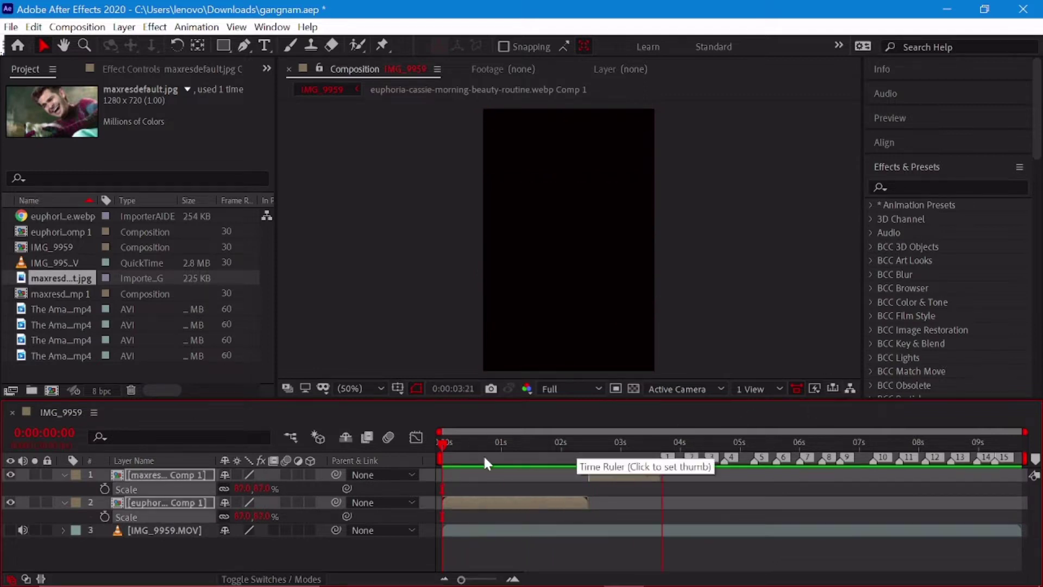
left_click(63, 474)
left_click(62, 474)
left_click(62, 474)
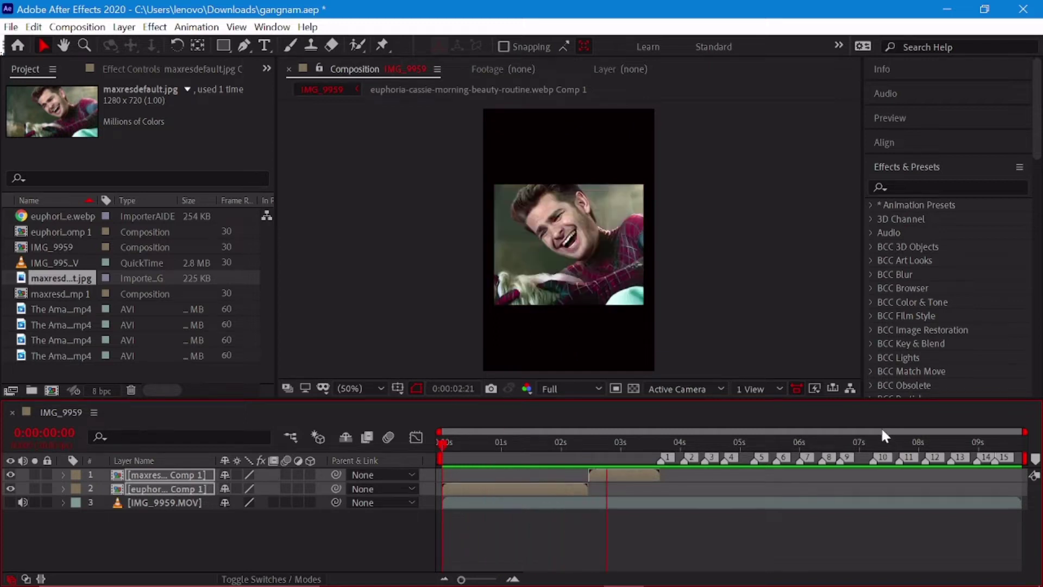
key("space")
Add a new empty text layer and place it below the maxres comp
right_click(729, 238)
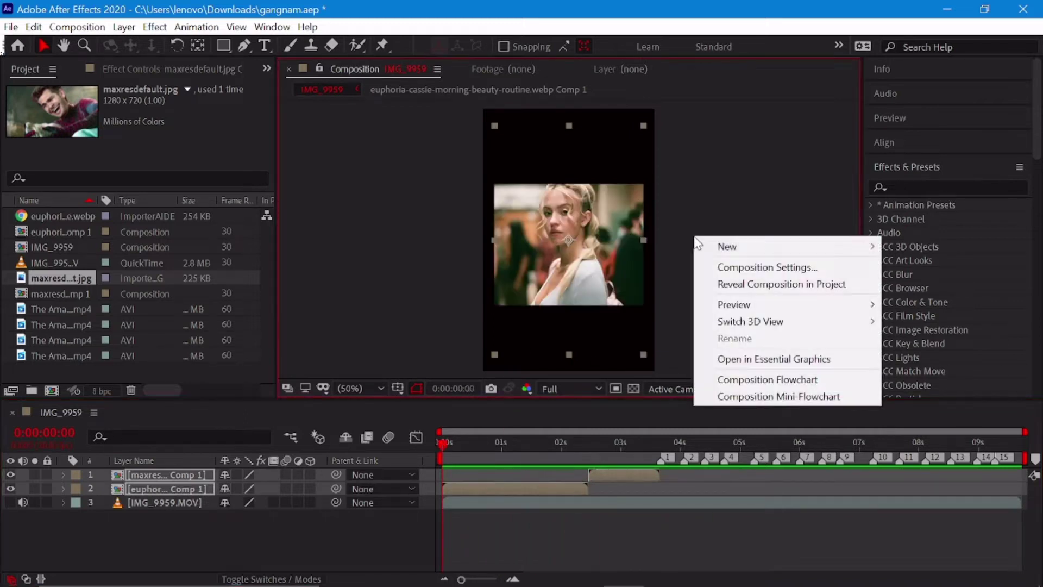
mouse_move(728, 245)
left_click(654, 268)
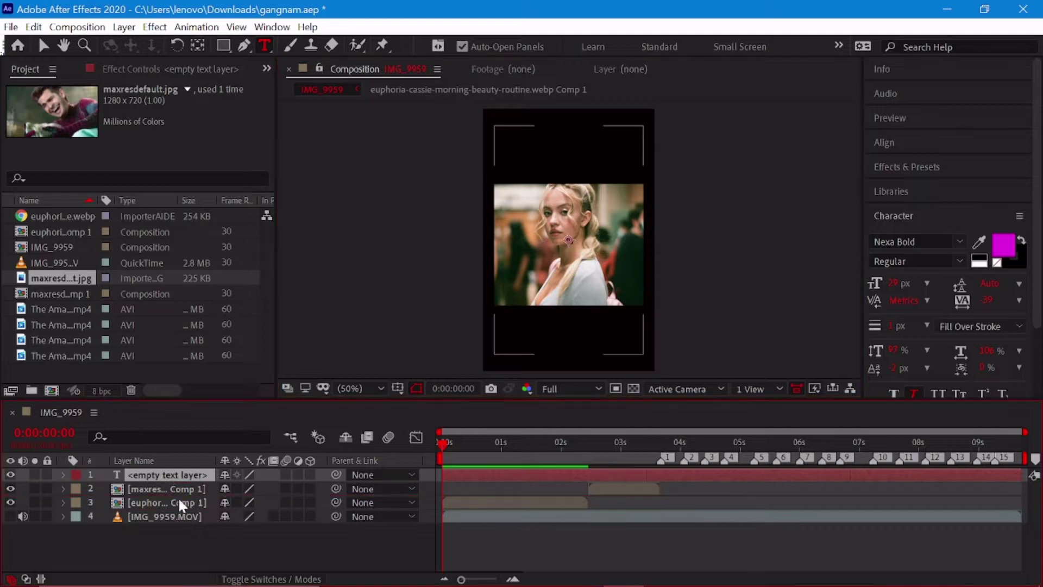
left_click_drag(172, 474, 178, 495)
left_click(591, 442)
Split the text layer where the first photo ends, trim the second piece at 3:19, move it to top
left_click_drag(585, 446, 583, 446)
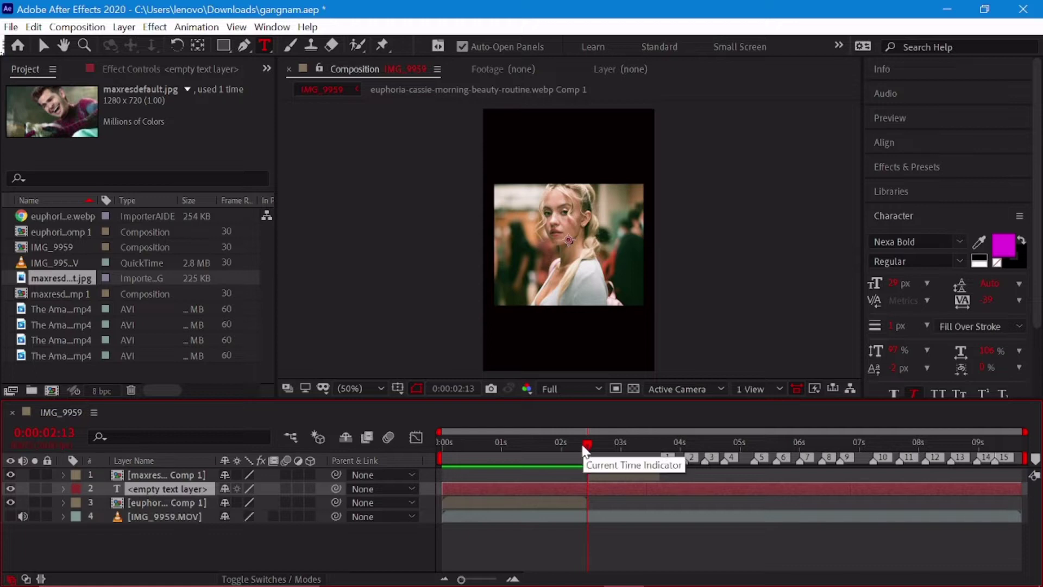
key("ctrl+shift+d")
left_click_drag(581, 456, 654, 497)
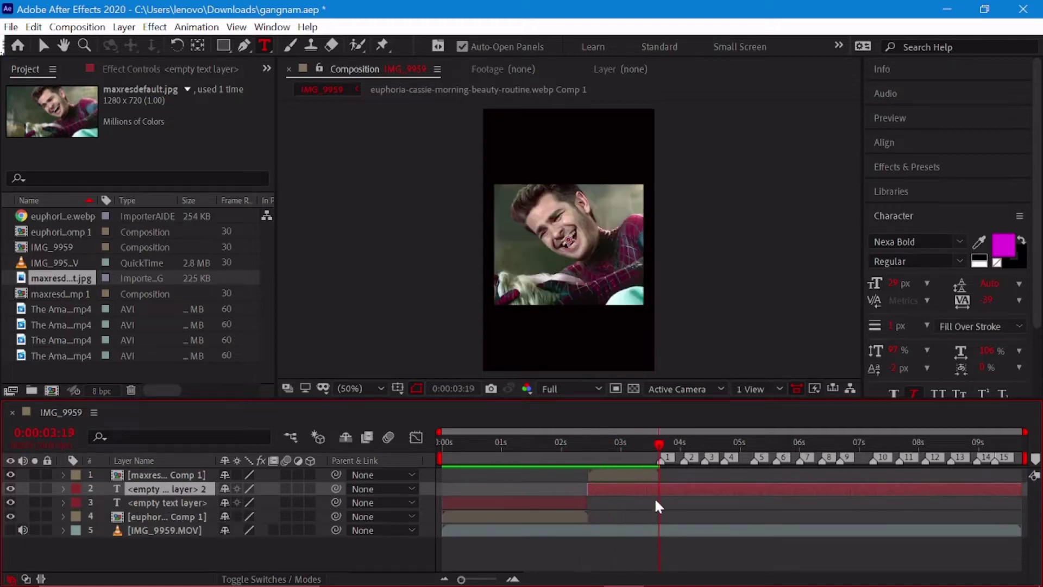
key("alt+bracketright")
left_click_drag(190, 495, 192, 473)
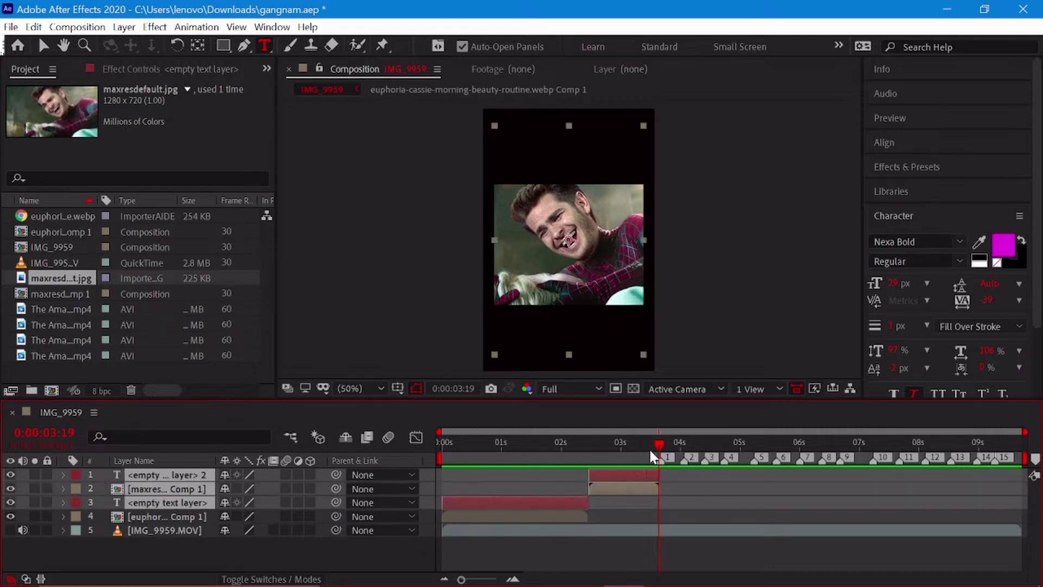
key("Home")
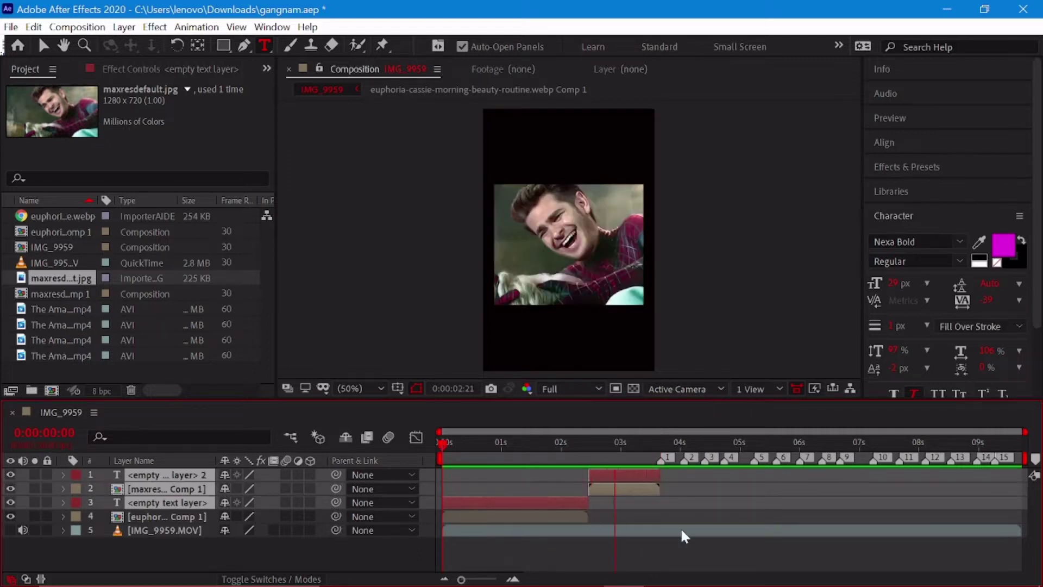
left_click(554, 442)
Type backstabber into the first text layer
double_click(504, 494)
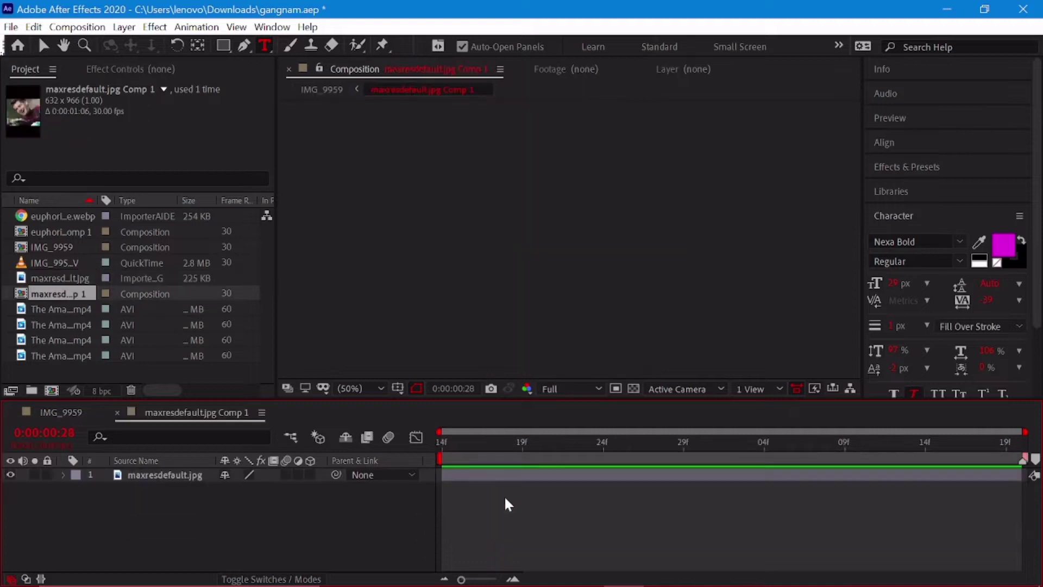
left_click(117, 413)
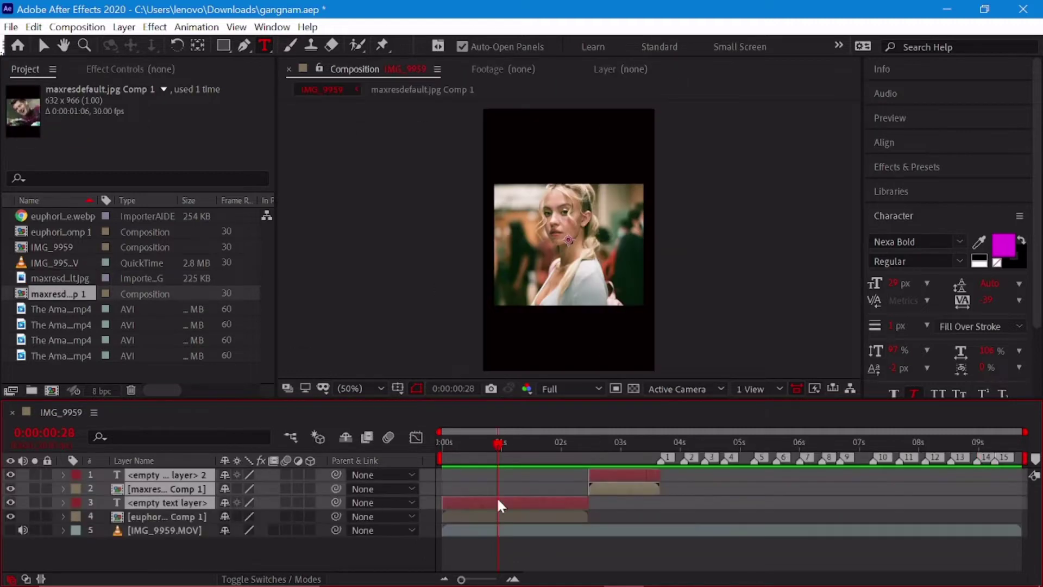
left_click(569, 537)
left_click(533, 502)
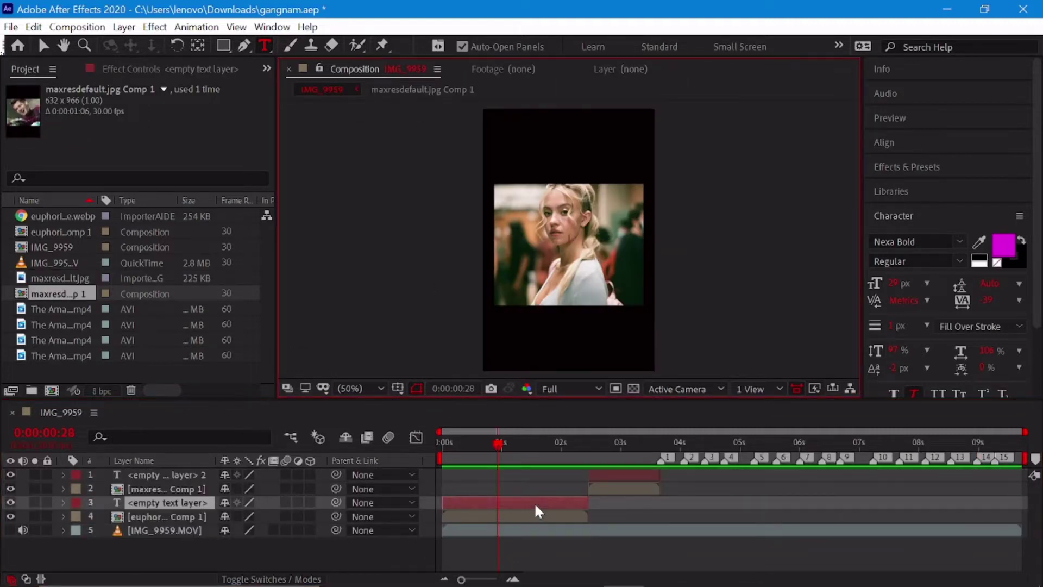
type("backstab")
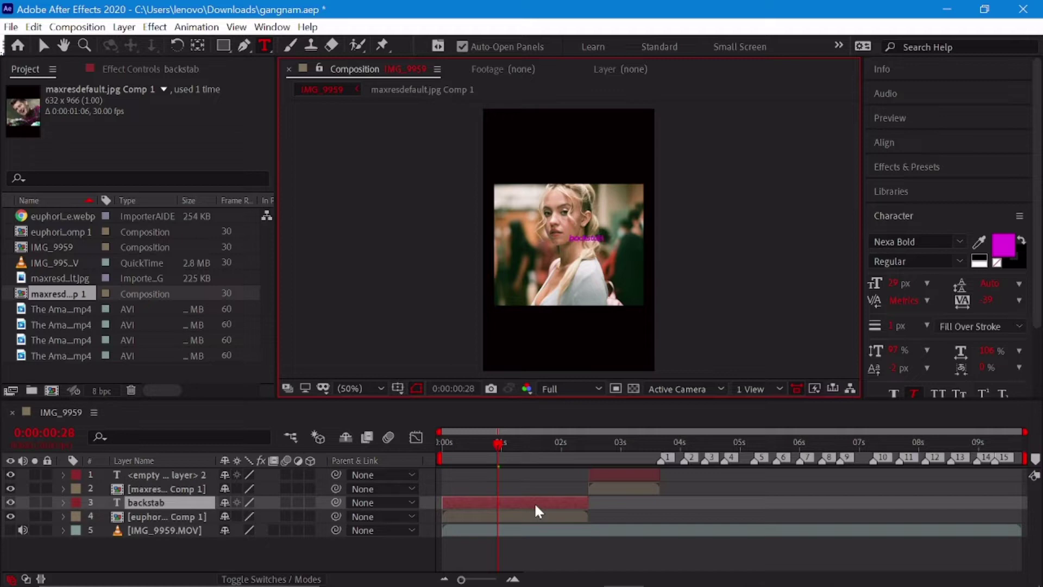
type("er")
left_click(533, 516)
Set the backstabber text fill colour to white (FFFFFF)
left_click(1004, 245)
type("FFFFFF")
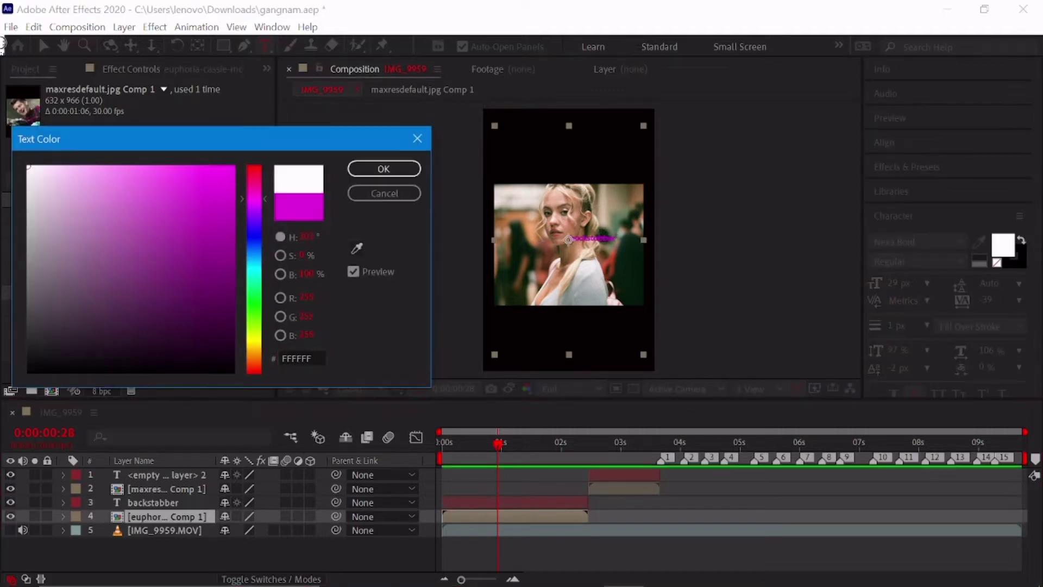
left_click(384, 168)
left_click(523, 501)
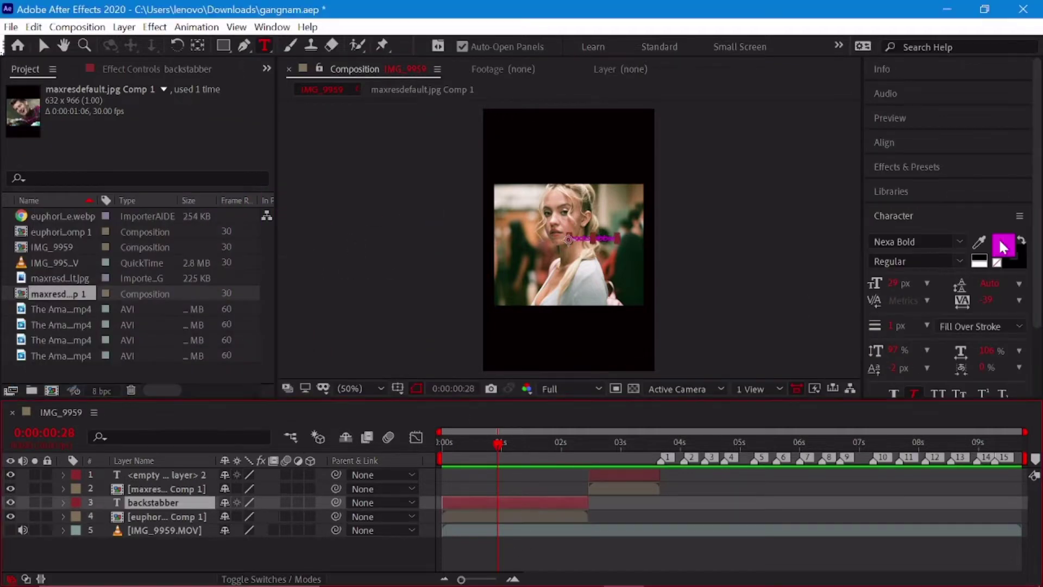
left_click(1003, 245)
type("FFFFFF")
left_click(384, 169)
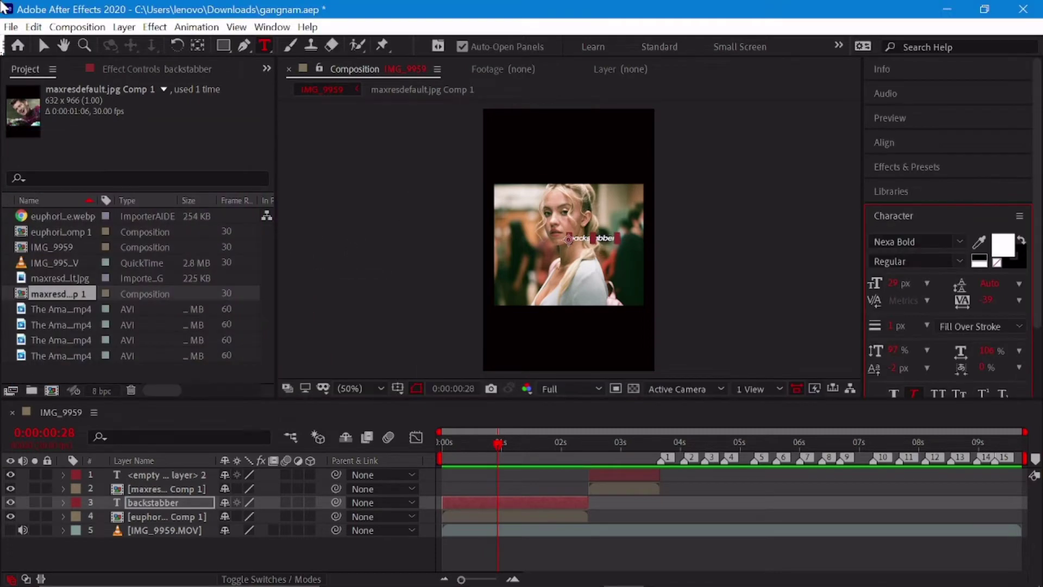
left_click(351, 388)
left_click(392, 90)
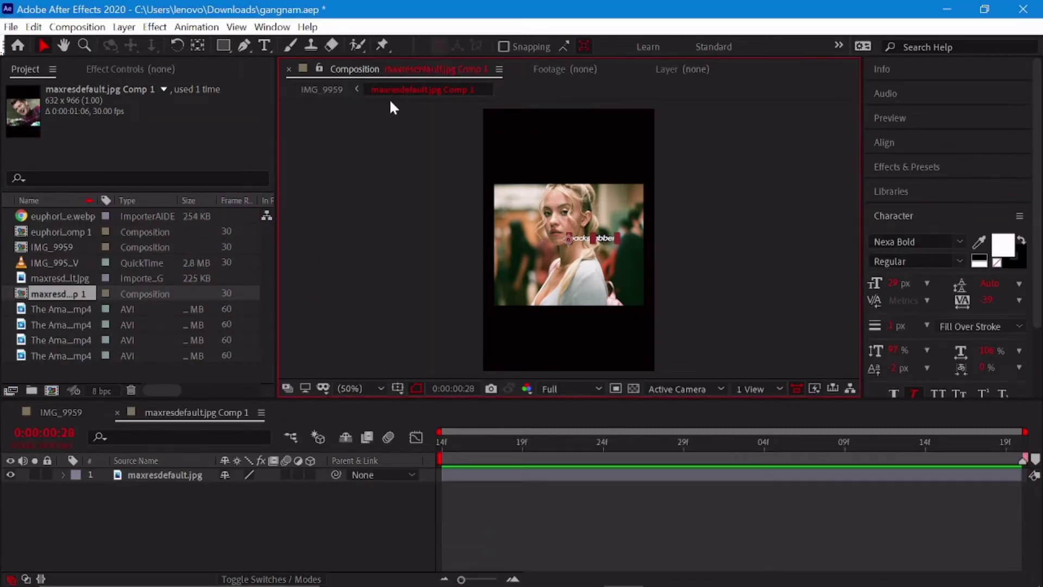
left_click(326, 89)
Move the backstabber title above the photo and scale it to 242%
left_click_drag(605, 235, 583, 168)
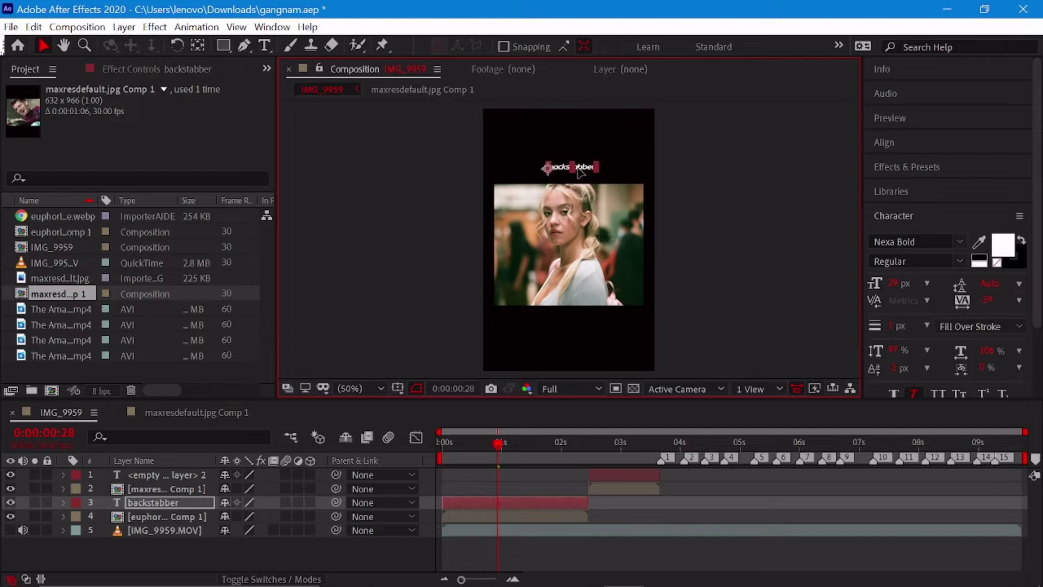
key("s")
left_click_drag(258, 516, 304, 517)
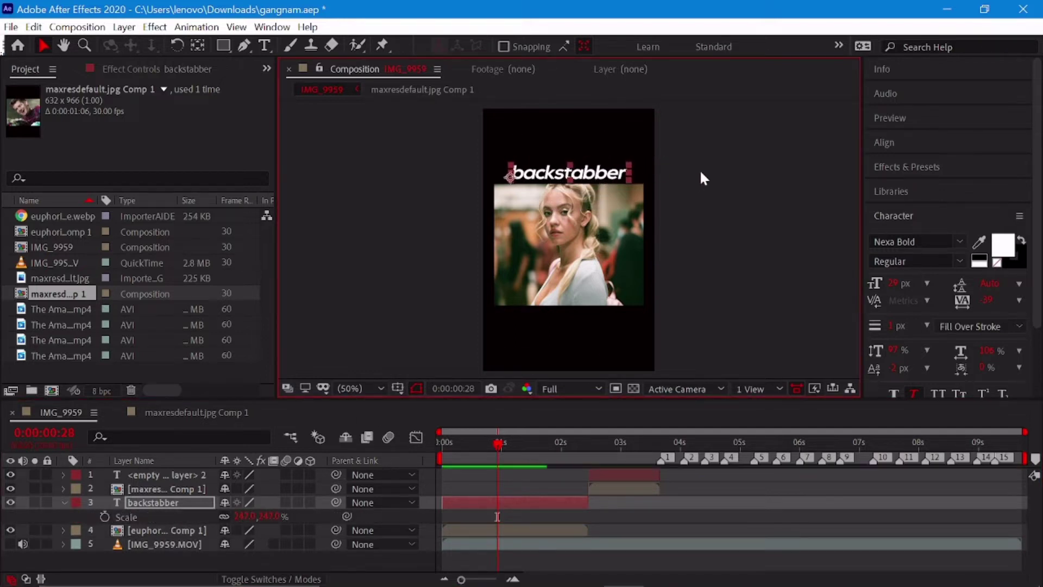
left_click(593, 517)
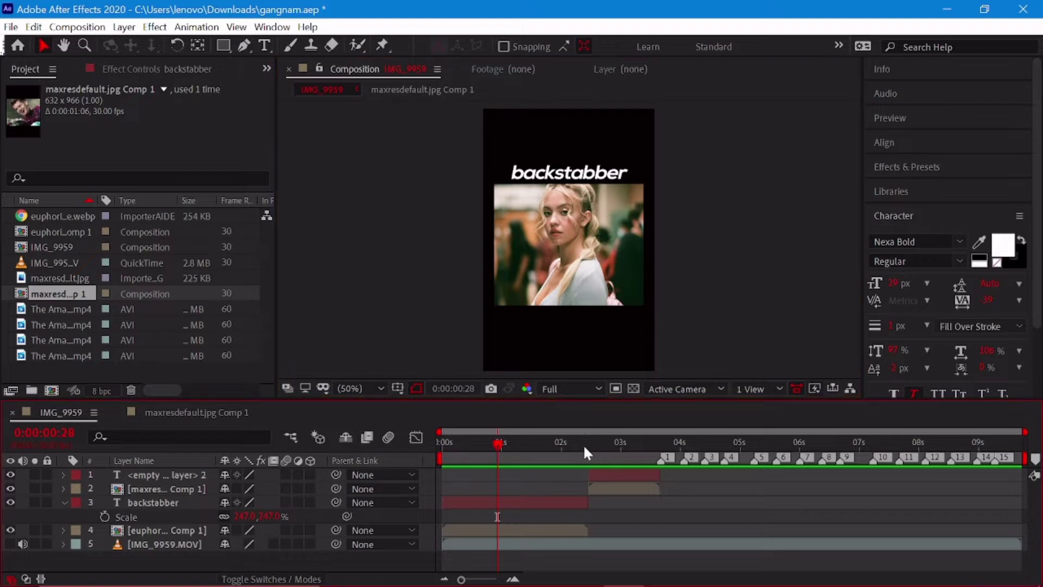
left_click_drag(585, 449, 607, 466)
Type backsnapper into the second text layer and scale it to 247%
double_click(607, 476)
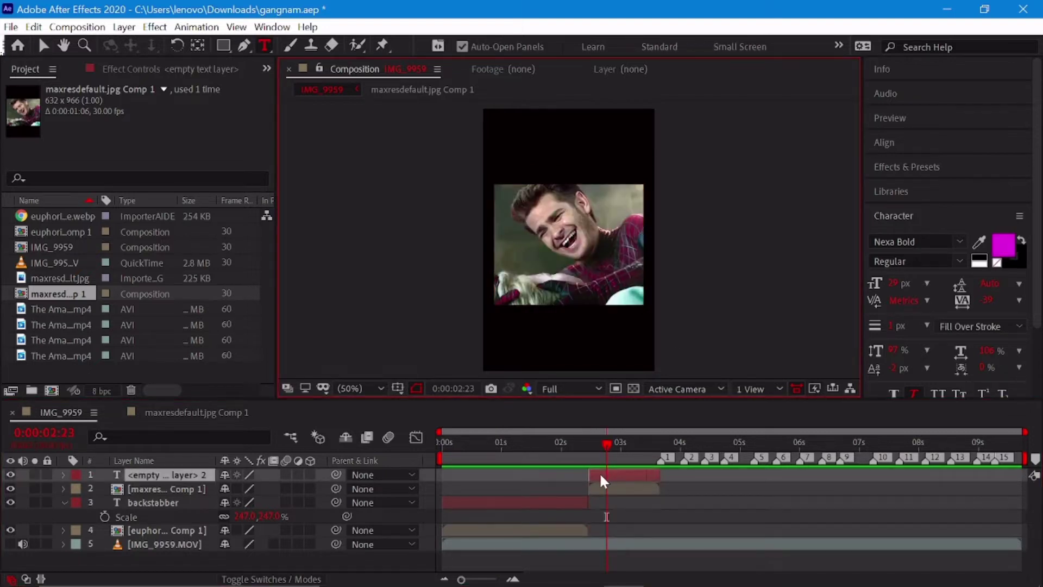
type("backsnapper")
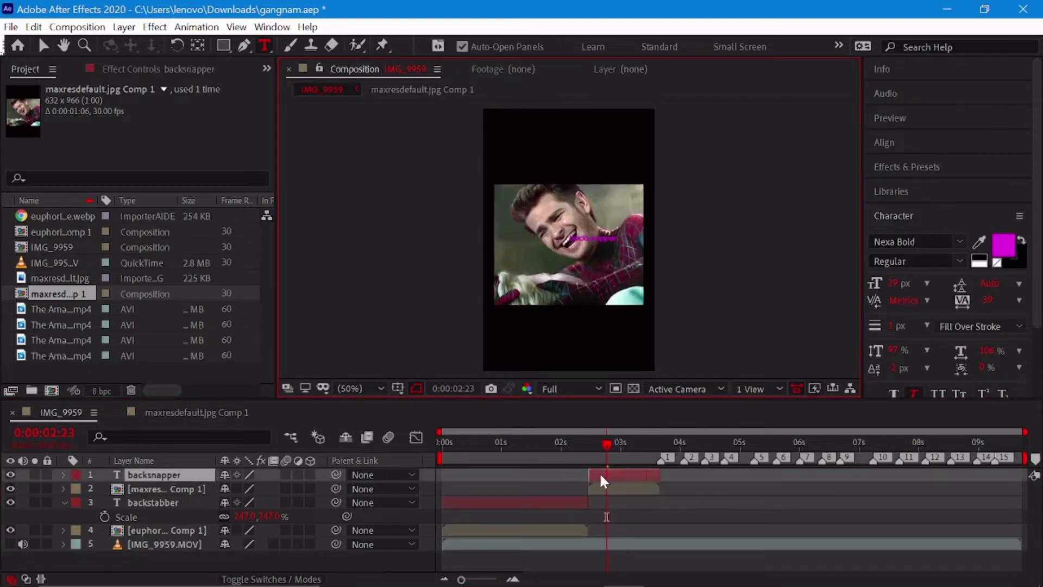
type("s")
left_click_drag(266, 489, 280, 489)
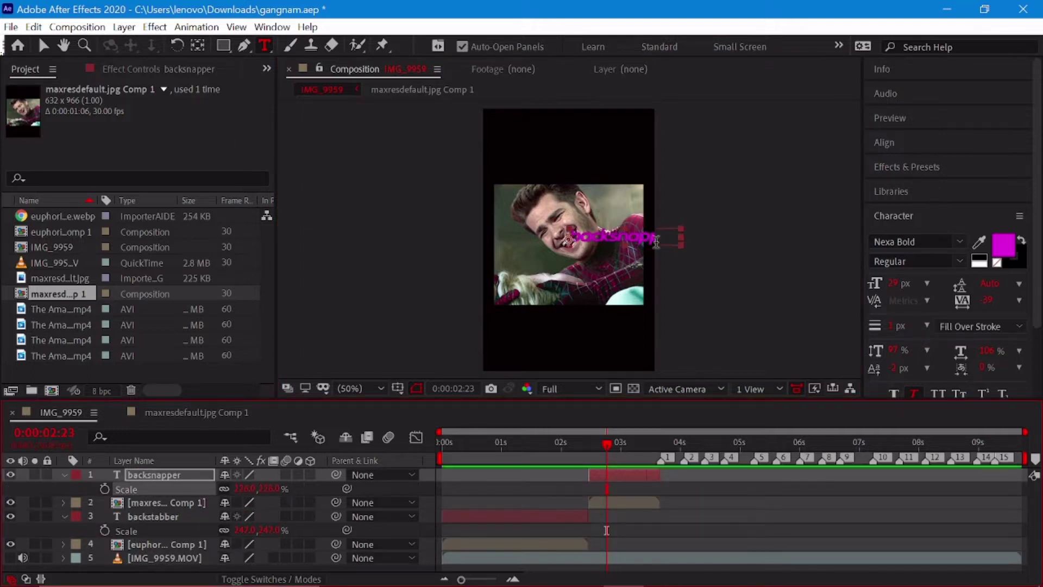
left_click(270, 488)
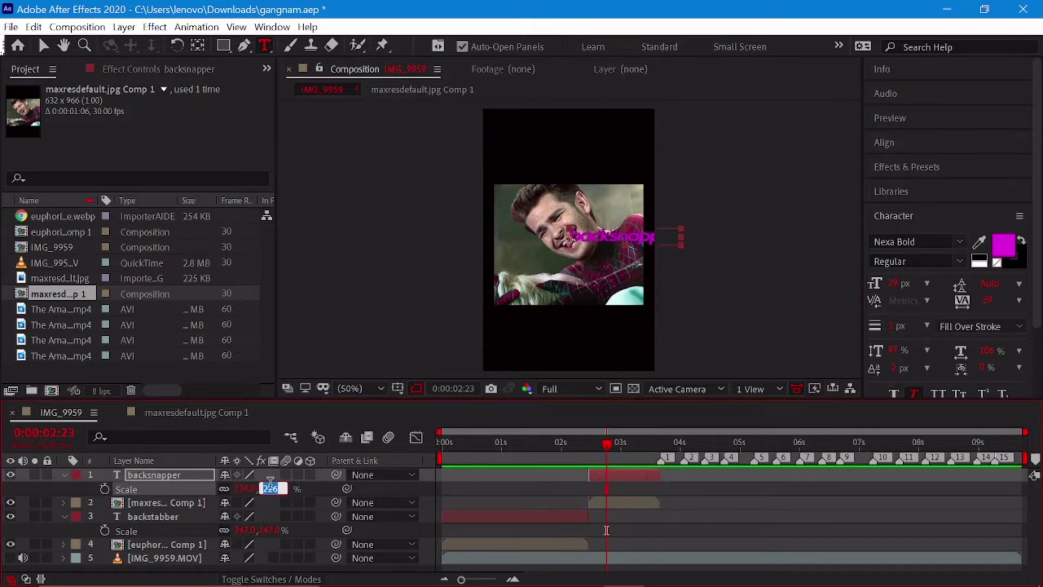
type("247")
key("Return")
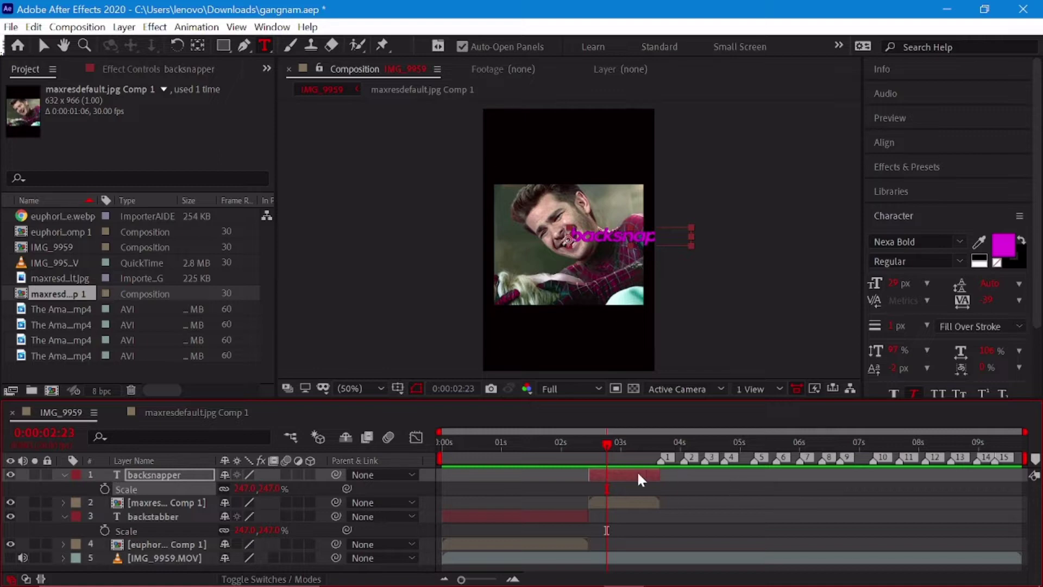
Make the backsnapper text white and move it above the Spider-Man photo
left_click(1003, 244)
left_click(30, 163)
left_click(385, 168)
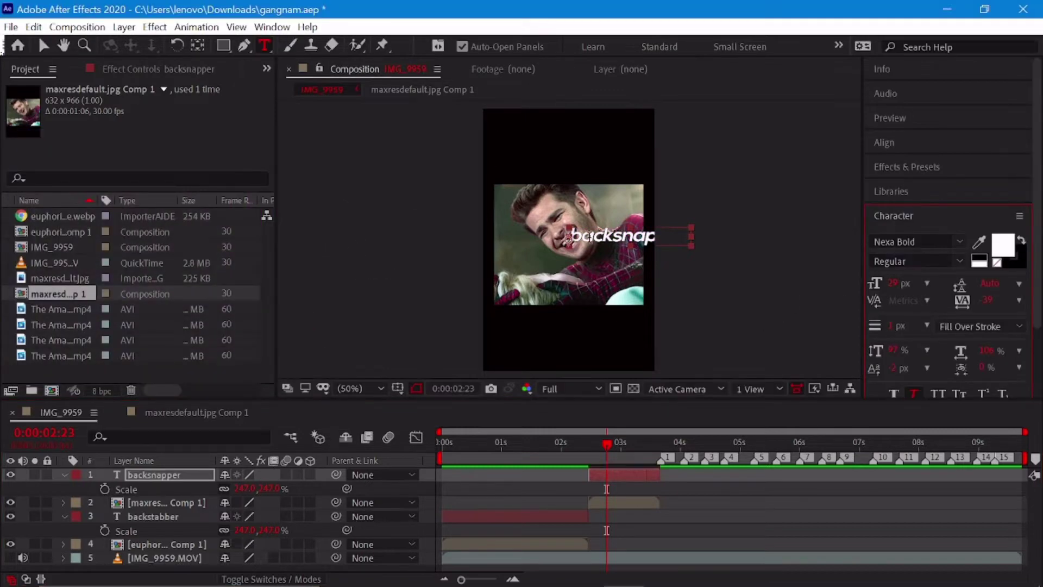
left_click(44, 45)
left_click_drag(568, 239, 568, 178)
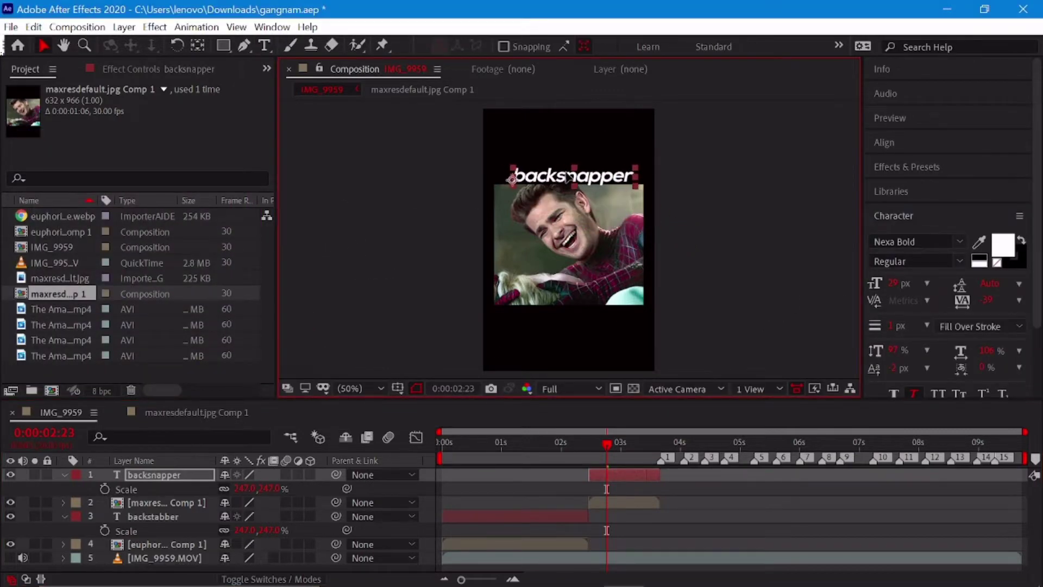
key("Home")
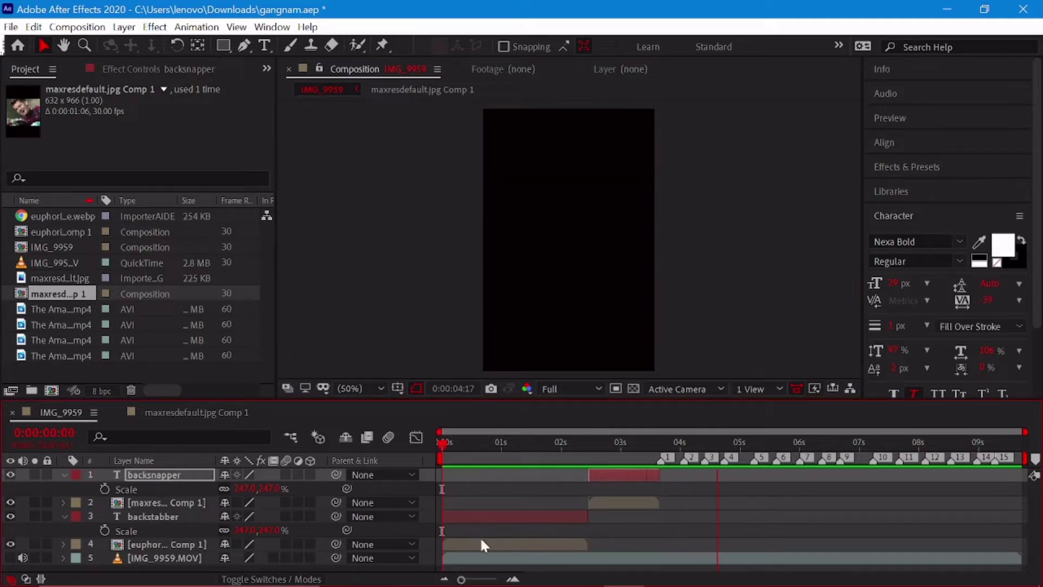
left_click(591, 452)
left_click(565, 516)
key("p")
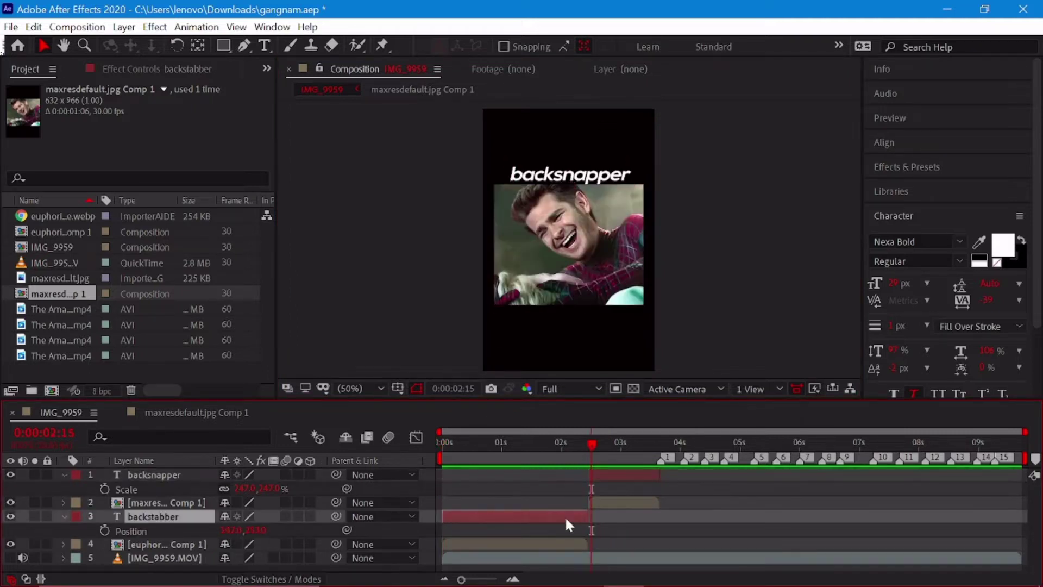
left_click(193, 531)
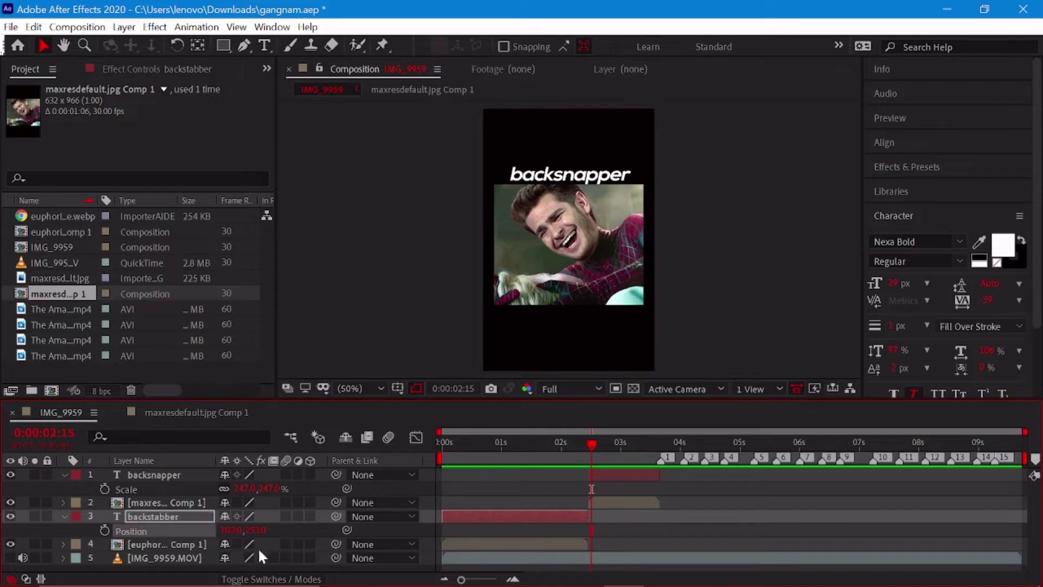
left_click(612, 476)
left_click(500, 442)
key("space")
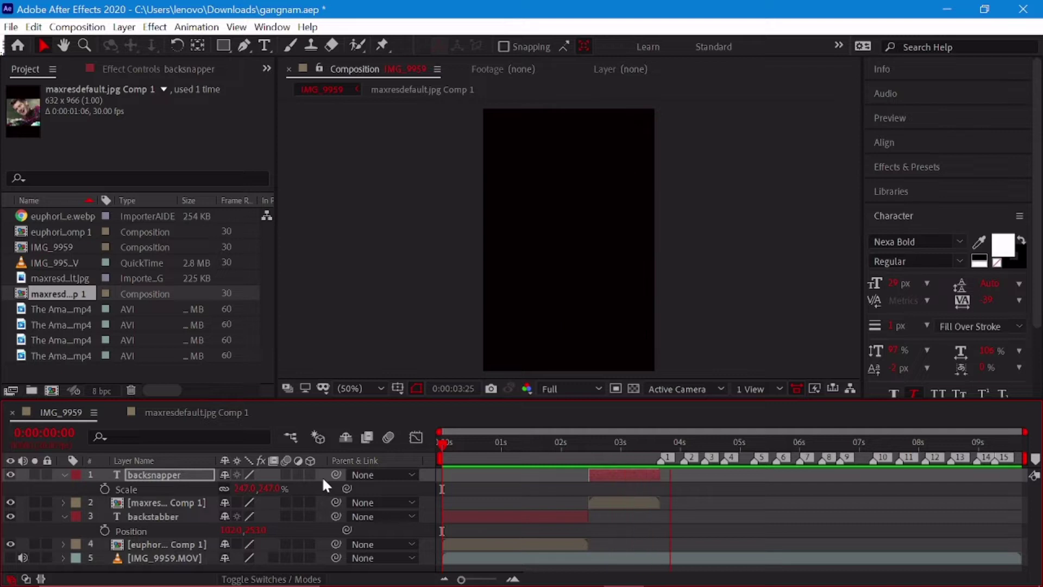
left_click(440, 445)
left_click_drag(441, 445, 600, 470)
Hyphenate the first title to read back-snapper and shift its X Position left
double_click(599, 472)
left_click(559, 172)
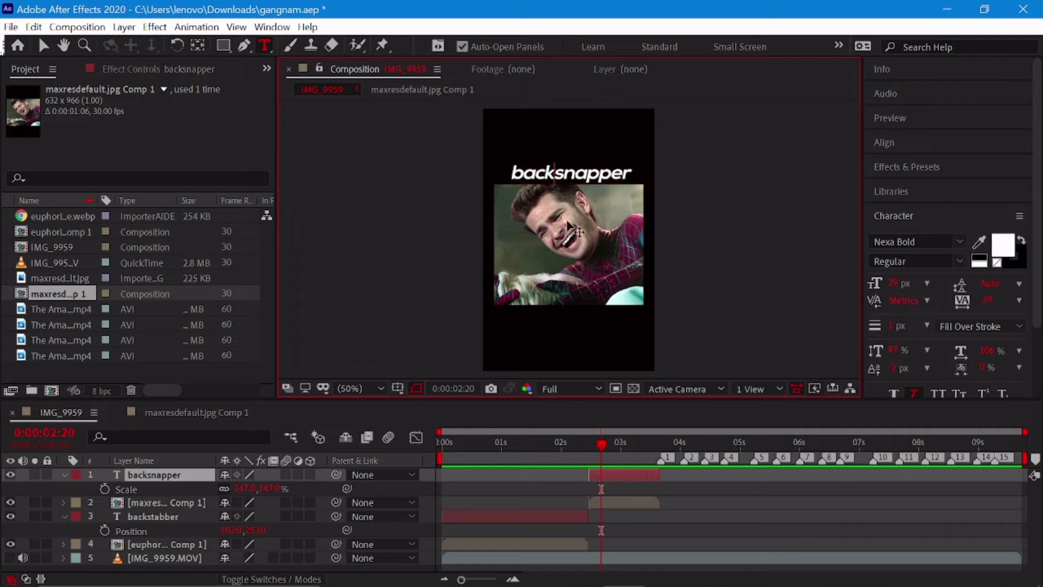
type("-")
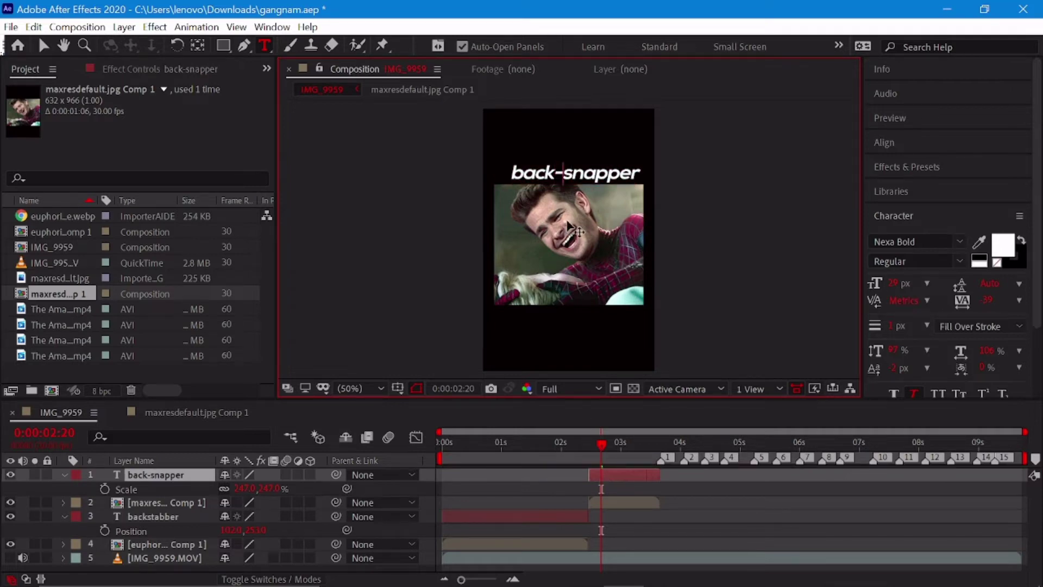
left_click(181, 474)
key("p")
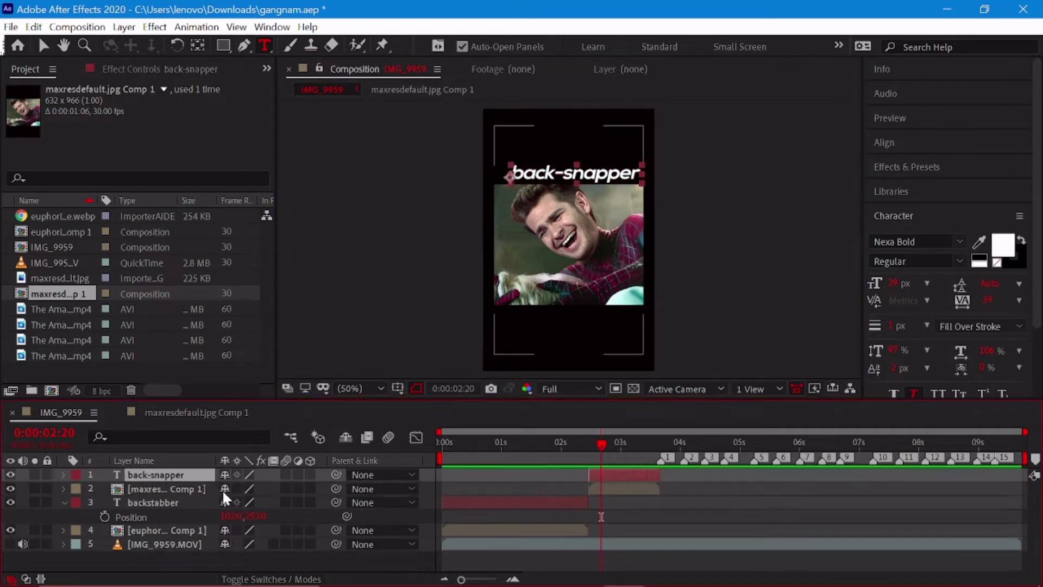
left_click_drag(223, 490, 202, 487)
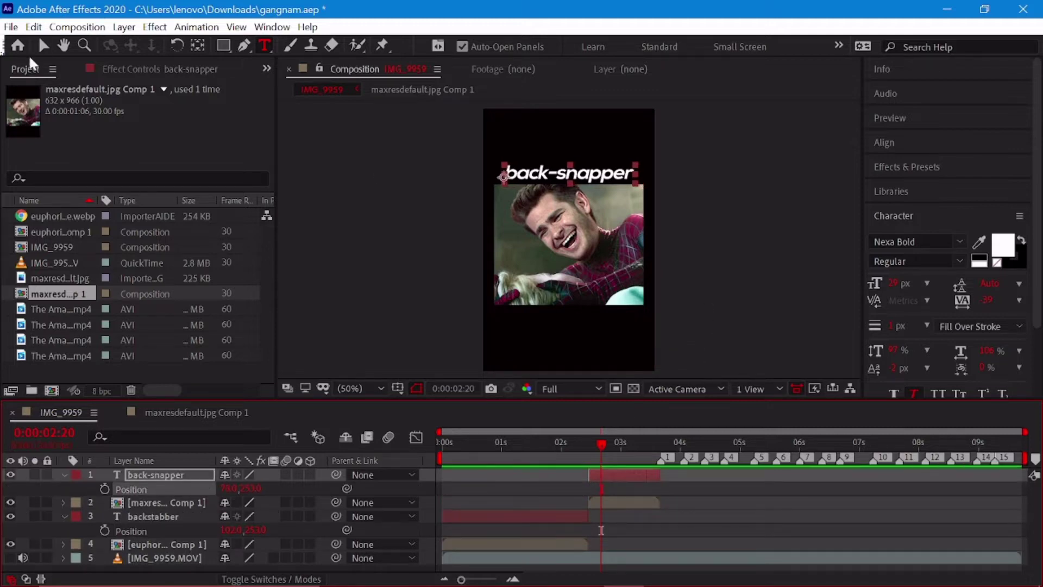
Add a hyphen to the second title so it reads back-stabber
left_click(598, 261)
left_click(560, 516)
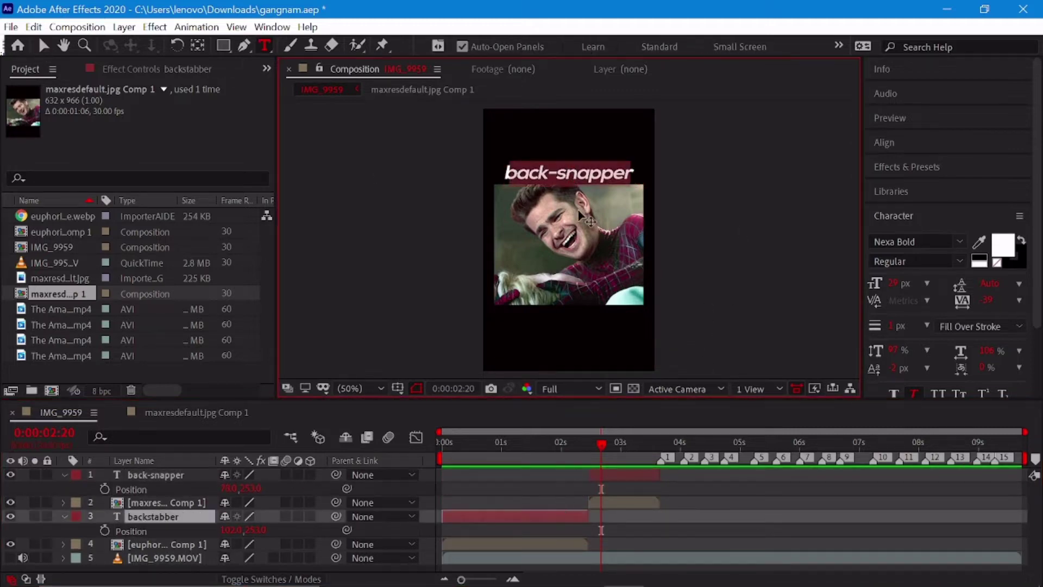
left_click(528, 457)
left_click(559, 173)
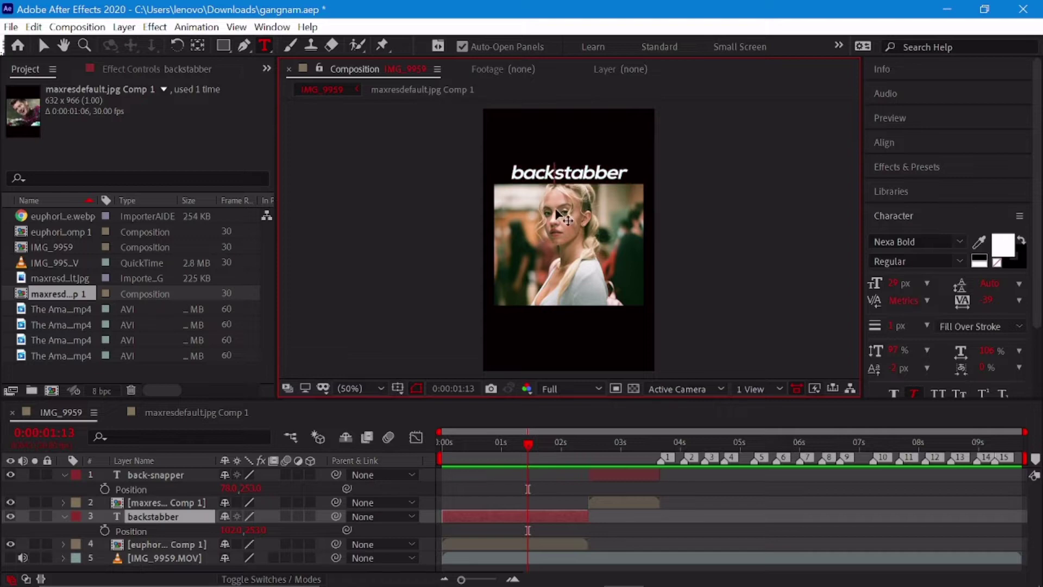
type("-")
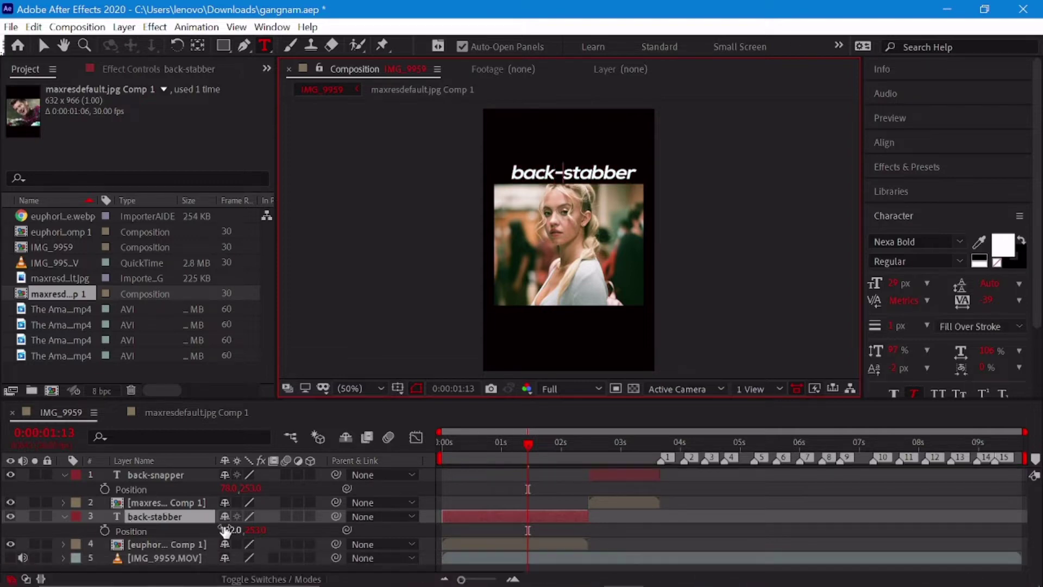
left_click(223, 531)
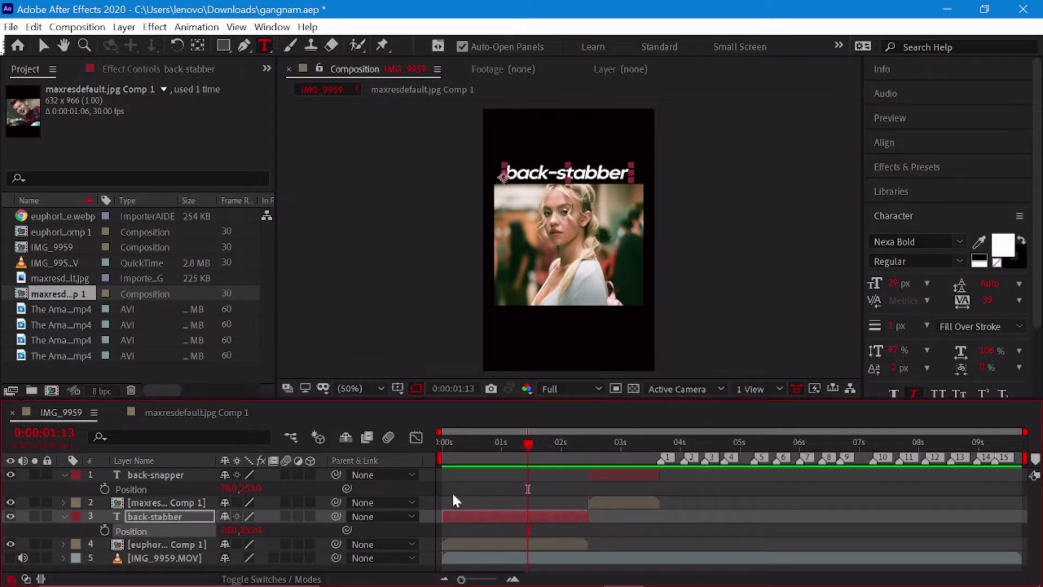
Nudge the back-stabber title's Position and preview both titles
left_click_drag(528, 473, 554, 473)
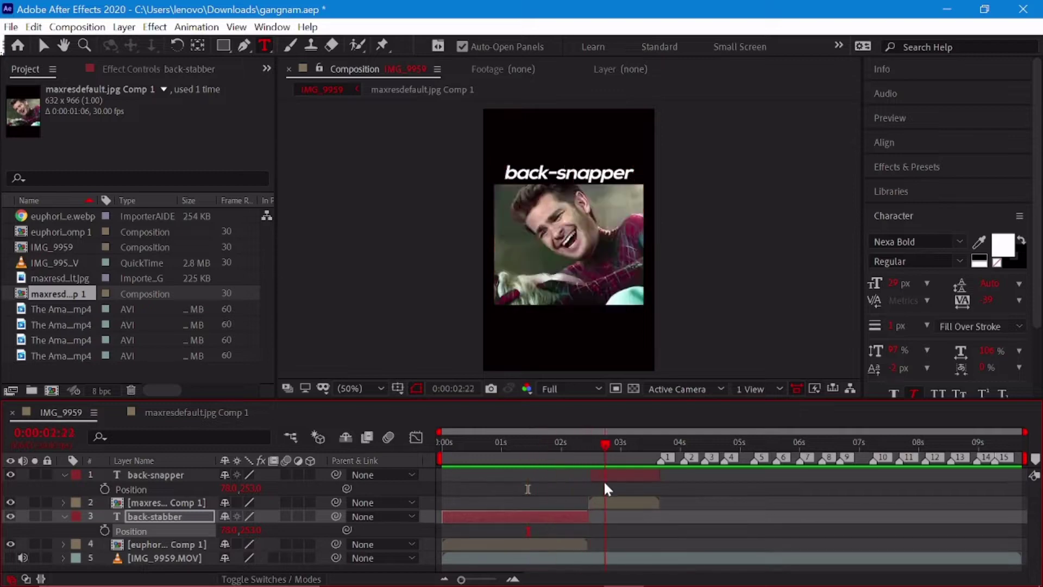
left_click_drag(227, 531, 233, 530)
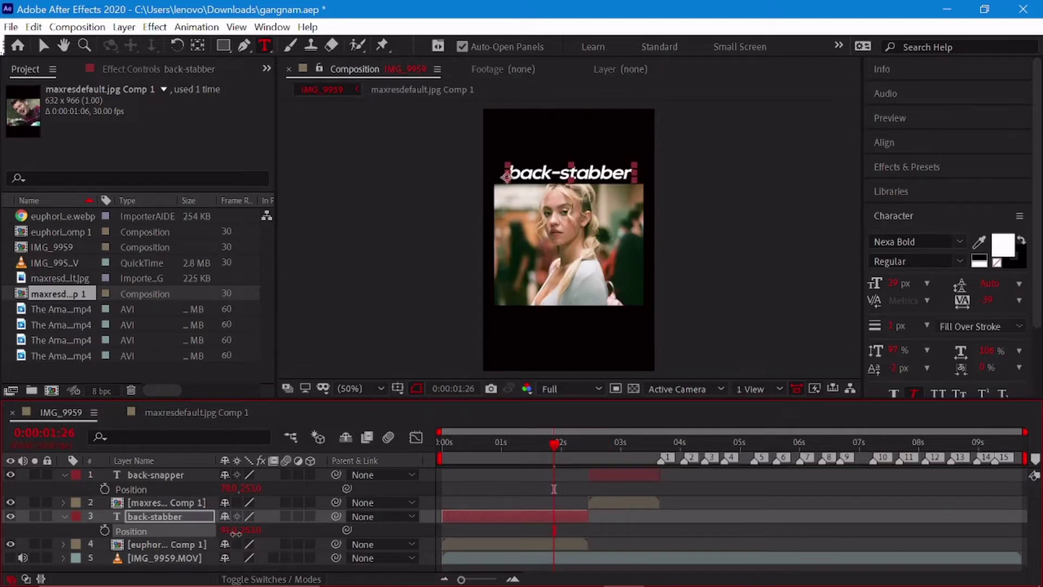
key("space")
left_click(64, 516)
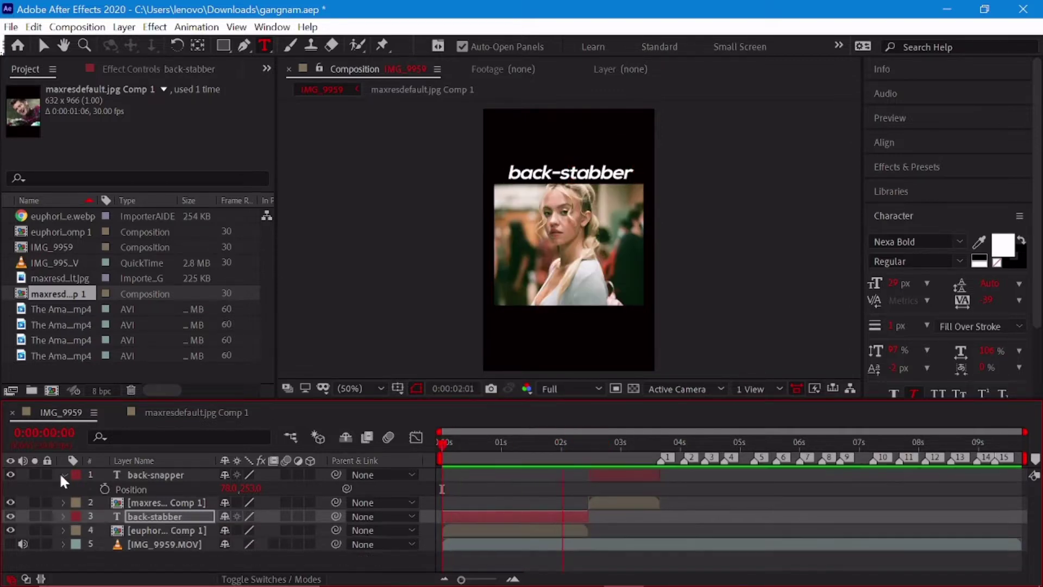
left_click(64, 474)
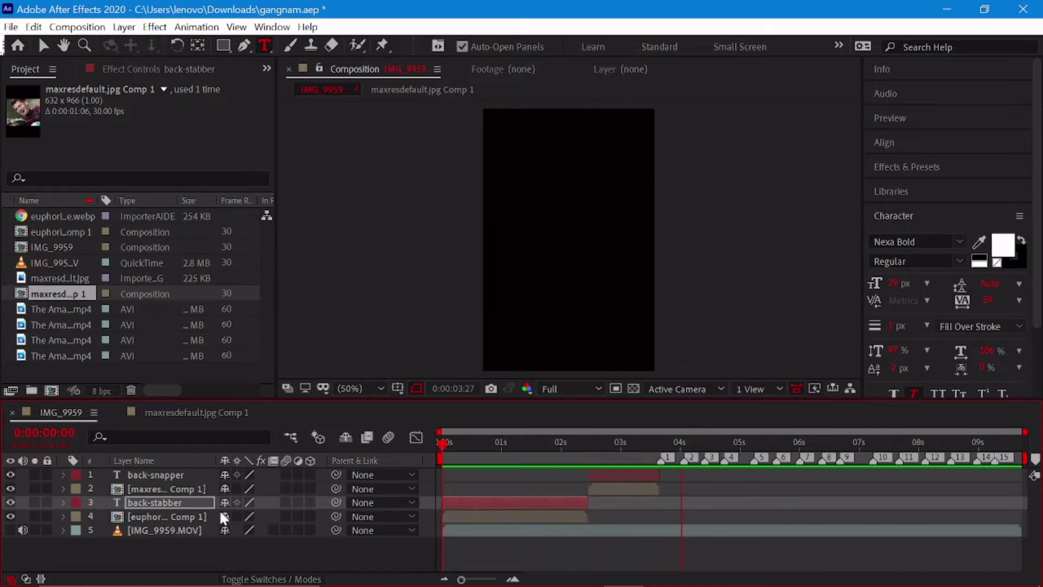
key("space")
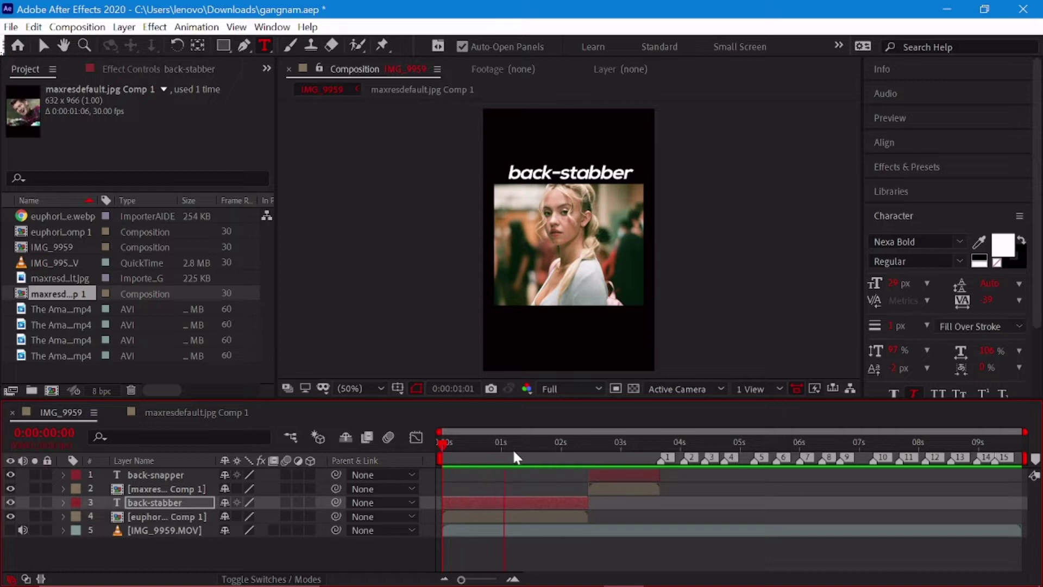
Create a pure red solid and move it below the photo comps to layer 5
key("v")
right_click(695, 216)
mouse_move(723, 224)
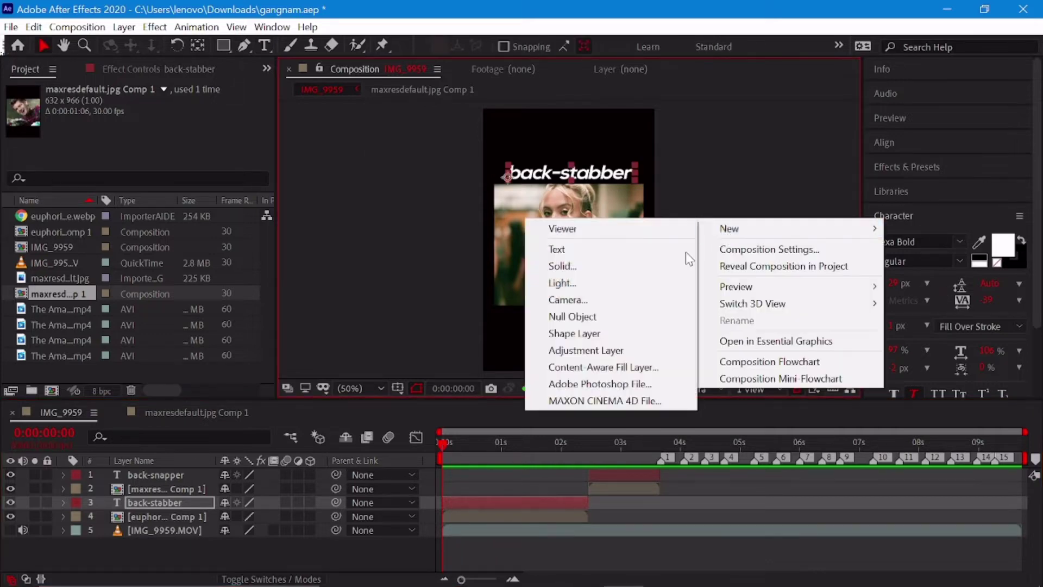
left_click(560, 277)
left_click(510, 398)
left_click(132, 187)
left_click_drag(132, 187, 235, 165)
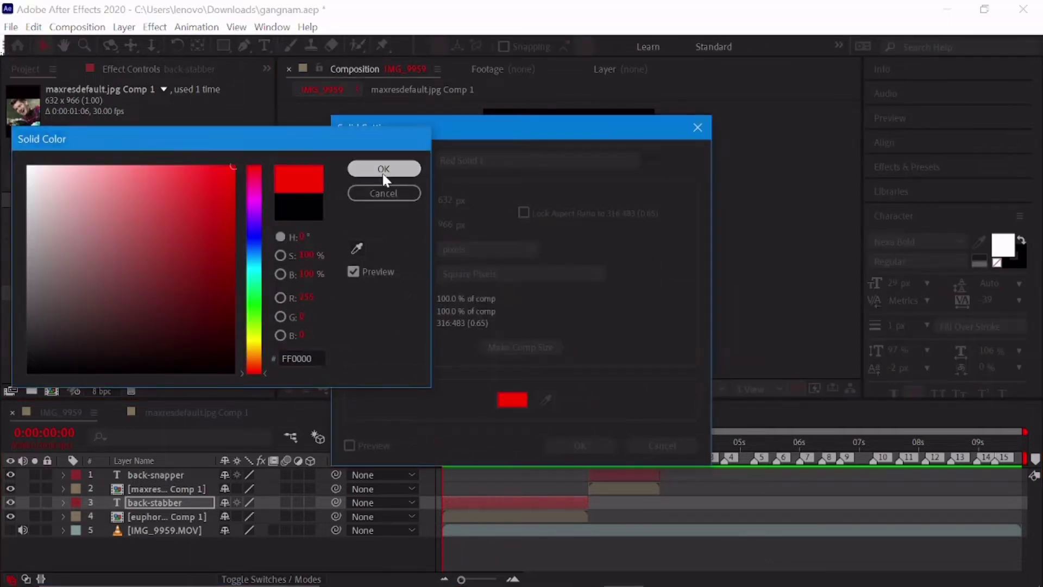
left_click(384, 168)
left_click(580, 445)
left_click_drag(155, 502, 163, 536)
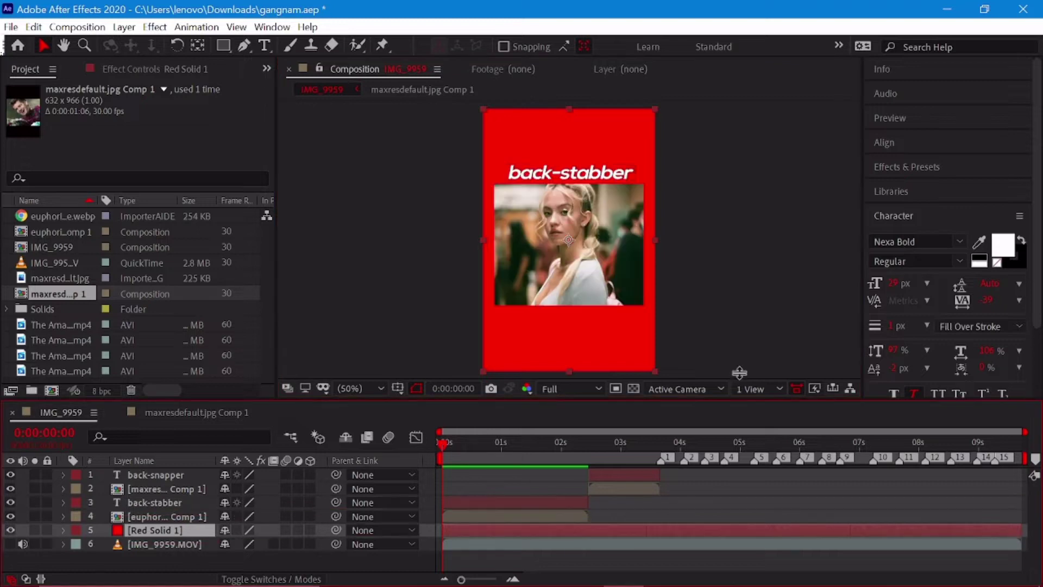
Apply Gradient Ramp to the solid with Start Color FFFFFF and End Color 000000
left_click(905, 166)
left_click(921, 186)
type("gradient")
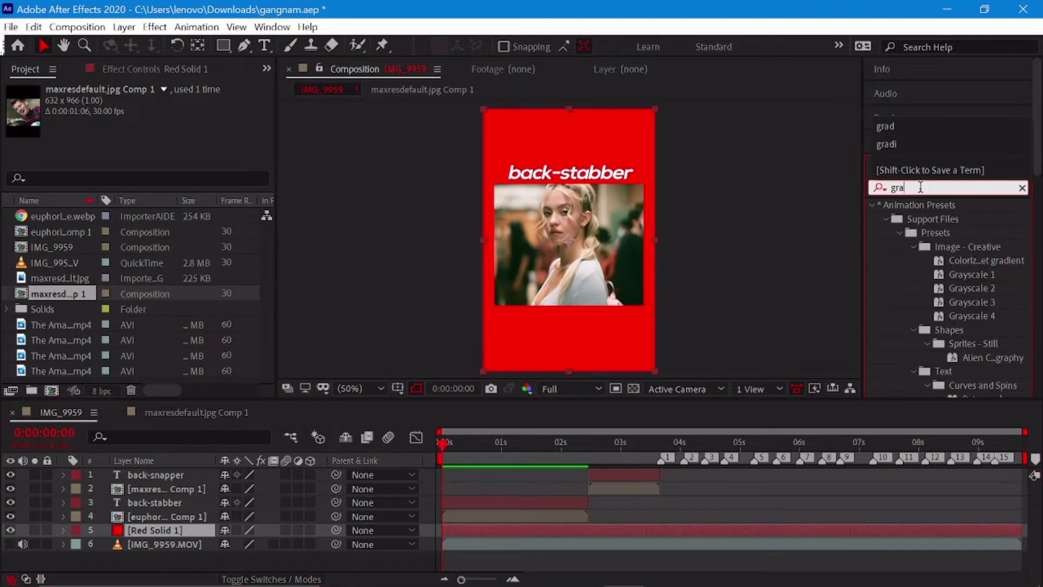
mouse_move(957, 300)
left_mouse_down()
mouse_move(554, 515)
mouse_move(554, 531)
left_mouse_up()
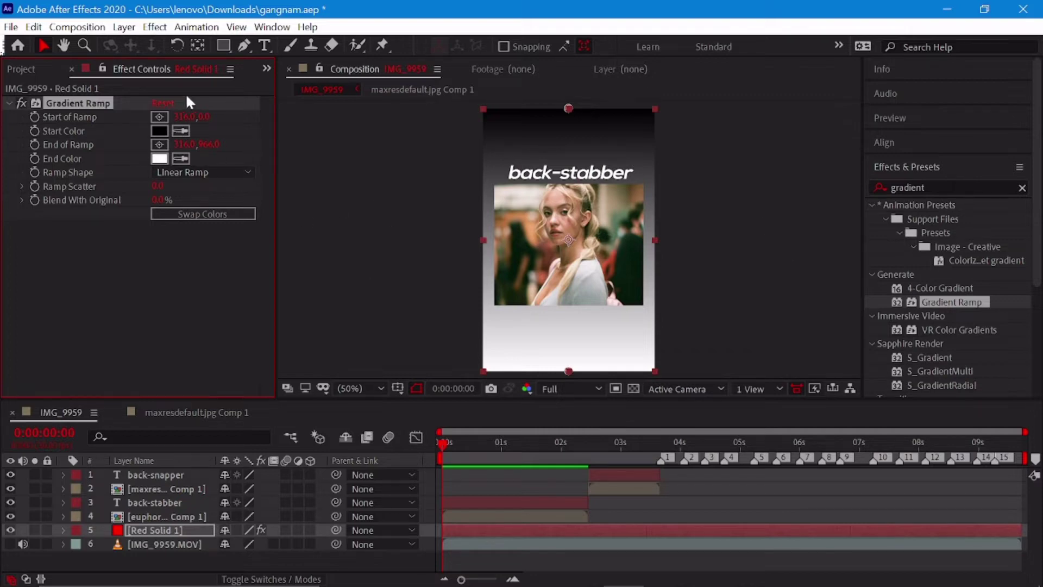
left_click(159, 131)
type("FFFFFF")
key("Return")
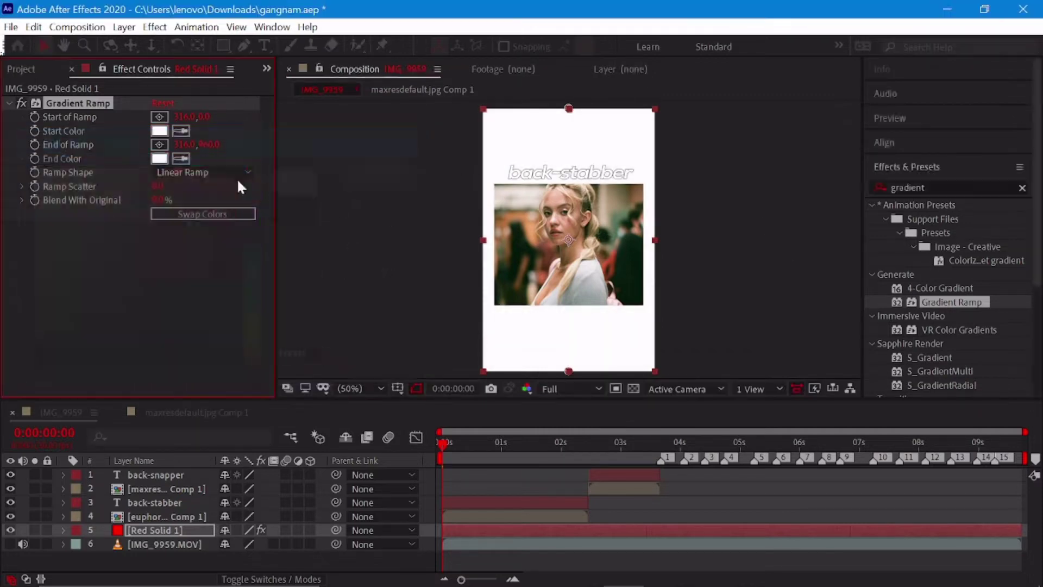
left_click(160, 159)
type("000000")
left_click(383, 169)
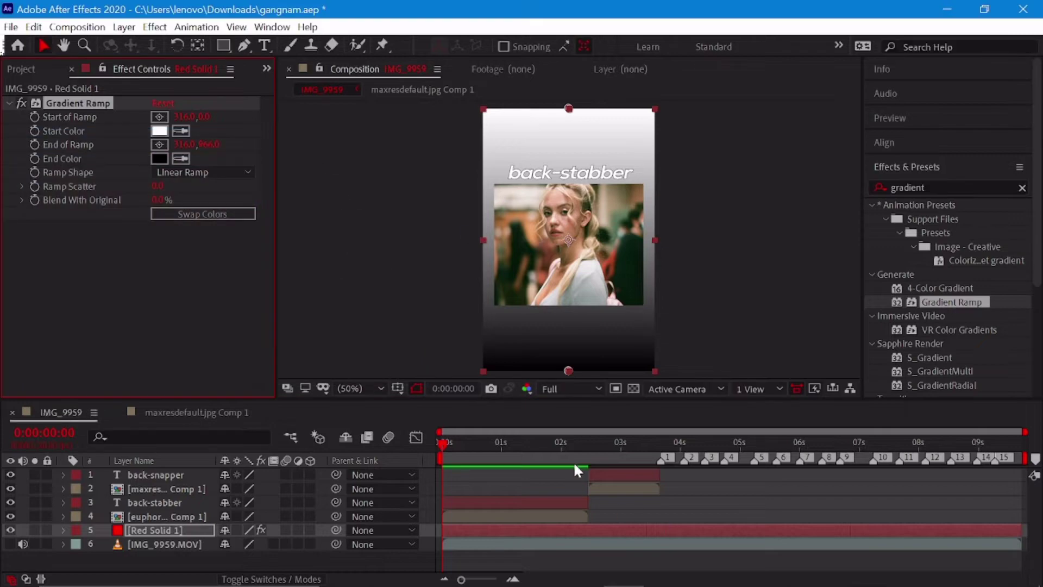
left_click(924, 187)
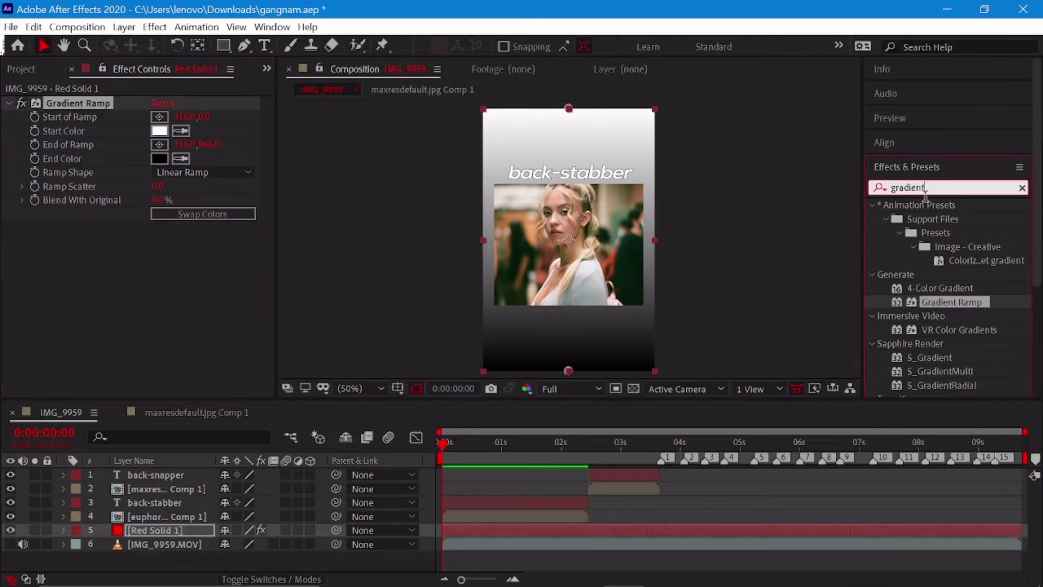
Apply Glow and Drop Shadow effects to the back-stabber title
type("glow")
scroll(950, 288, "down", 5)
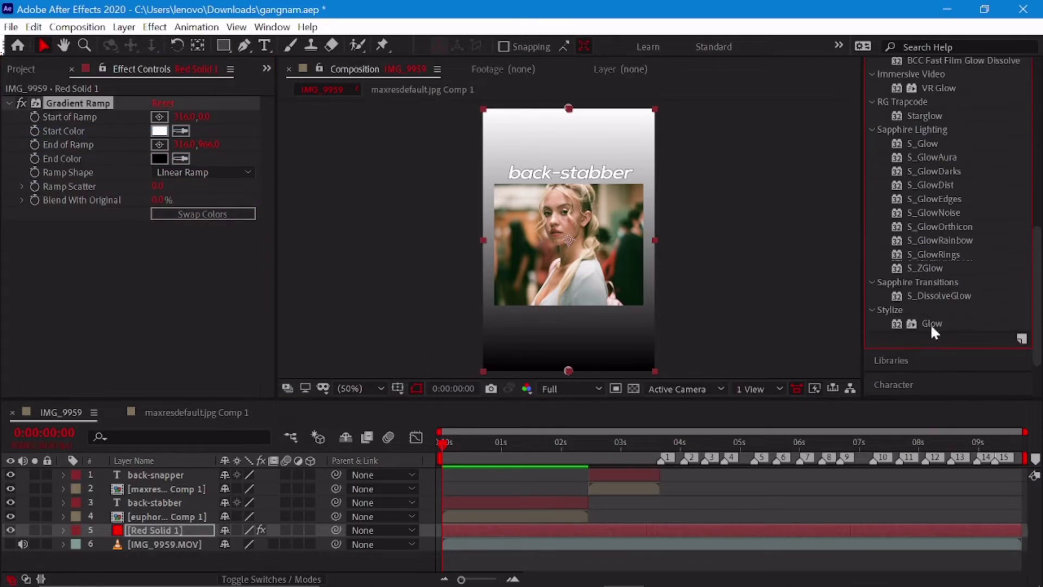
left_click_drag(930, 324, 514, 498)
left_click(876, 187)
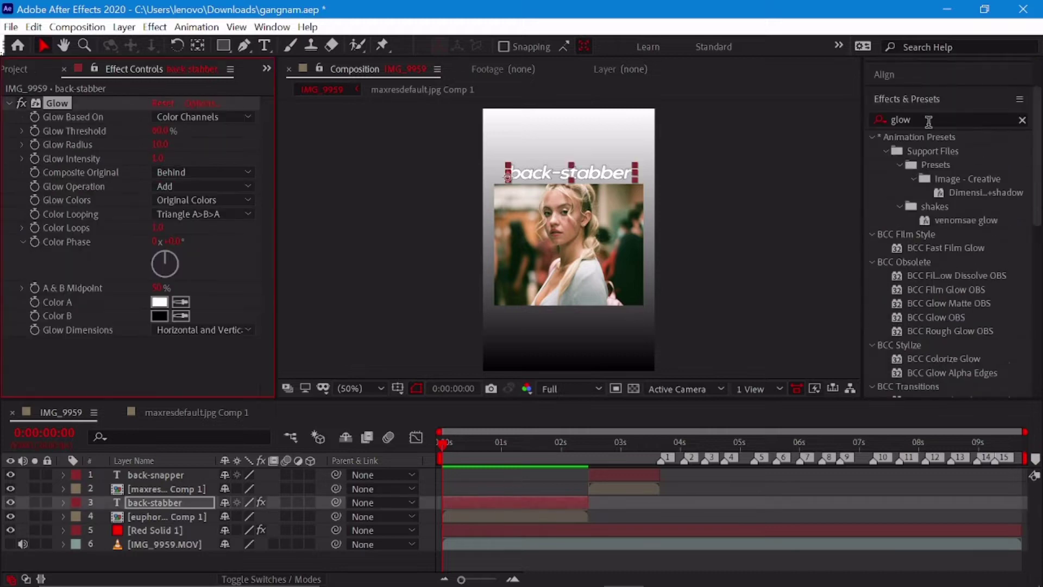
type("drop")
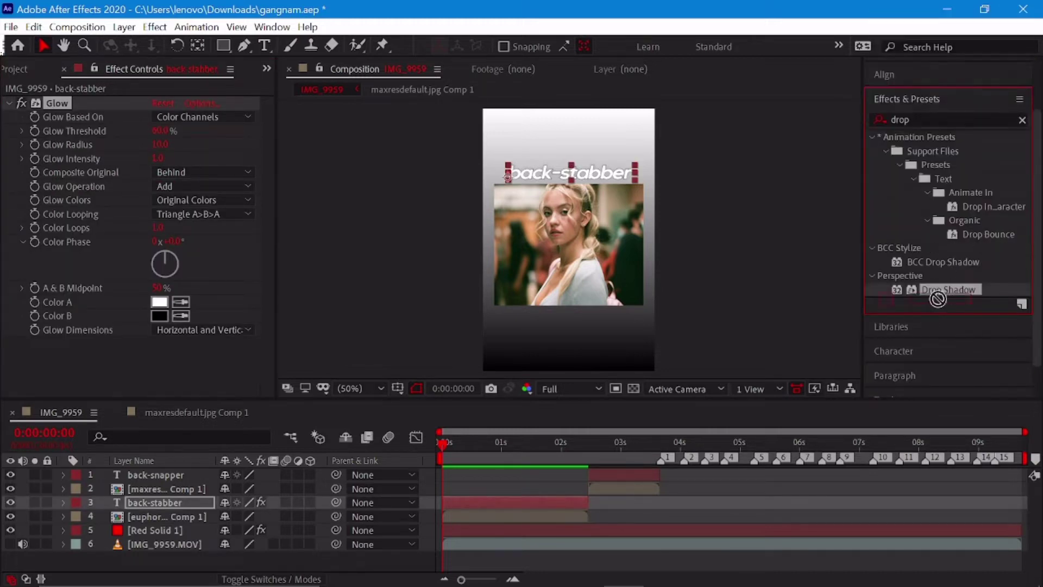
left_click_drag(949, 289, 485, 504)
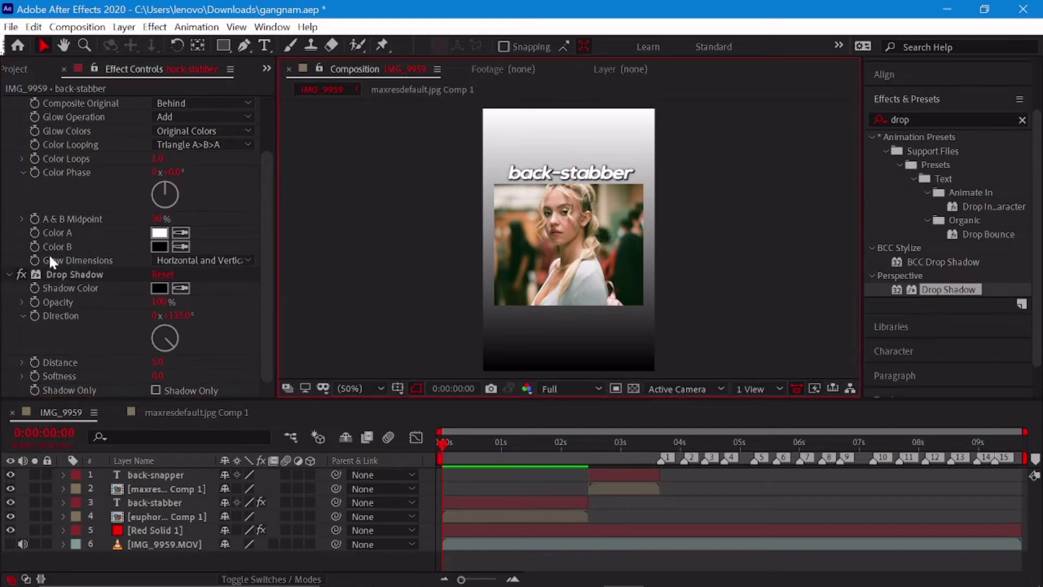
Select both the Glow and Drop Shadow effects in Effect Controls and copy them
left_click(9, 274)
left_click(10, 102)
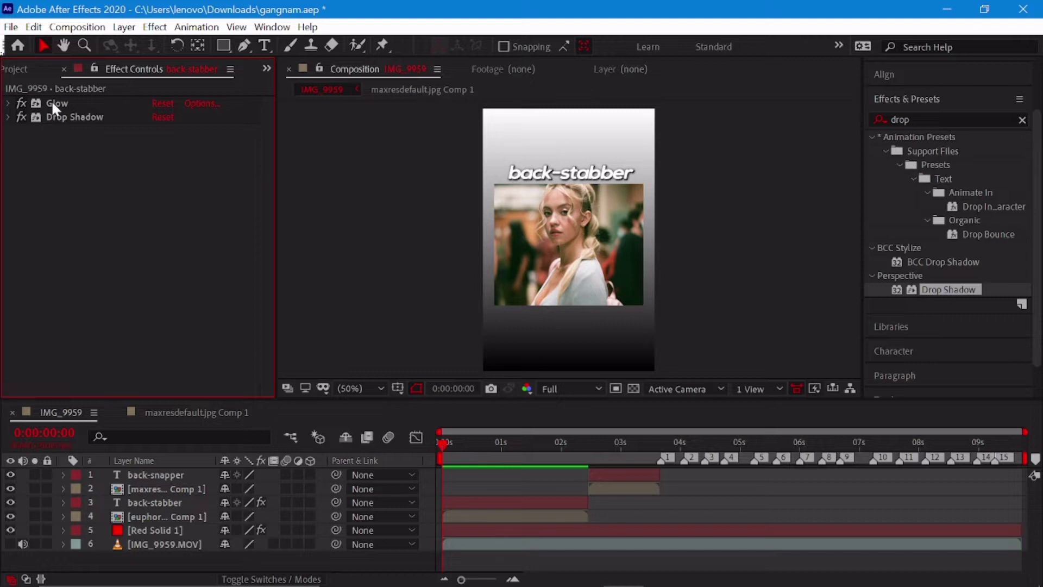
left_click(51, 100)
left_click(55, 116, "shift")
right_click(57, 114)
left_click(96, 167)
Paste Glow and Drop Shadow onto the back-snapper title and preview the result
left_click(615, 457)
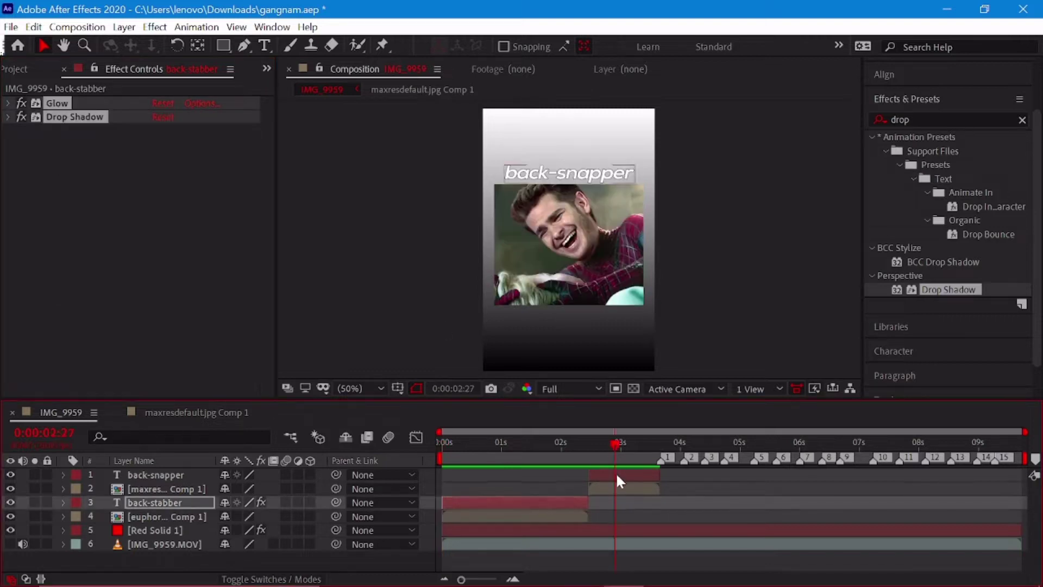
left_click(615, 474)
key("ctrl+v")
key("space")
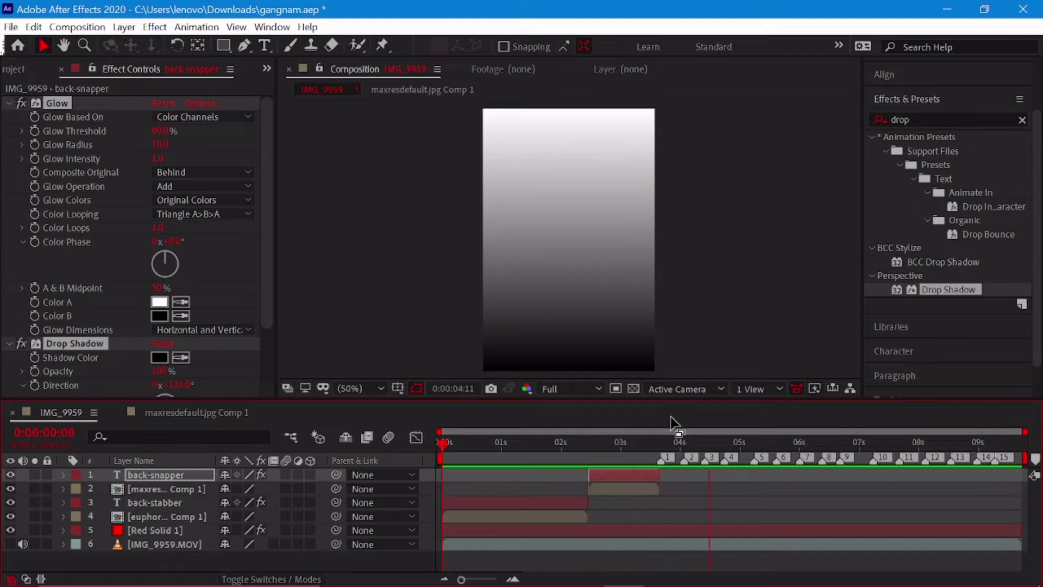
left_click(571, 459)
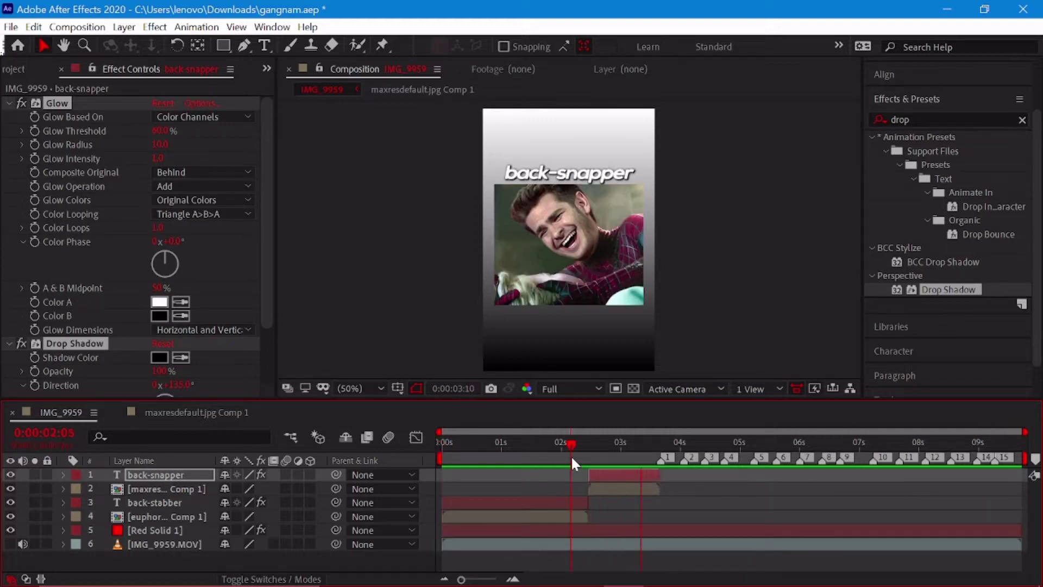
left_click(569, 476)
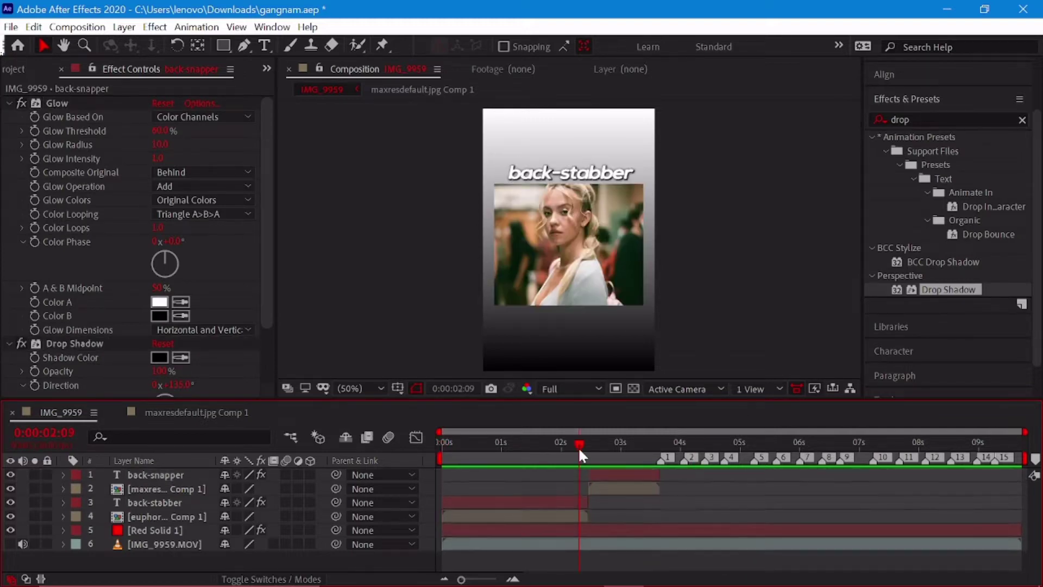
left_click(583, 452)
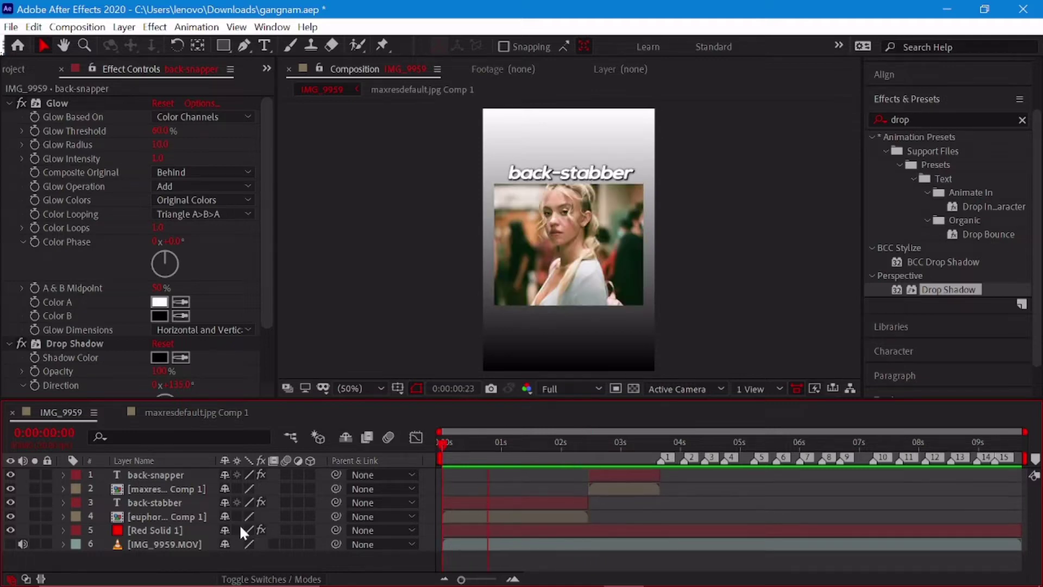
key("XF86AudioLowerVolume")
key("space")
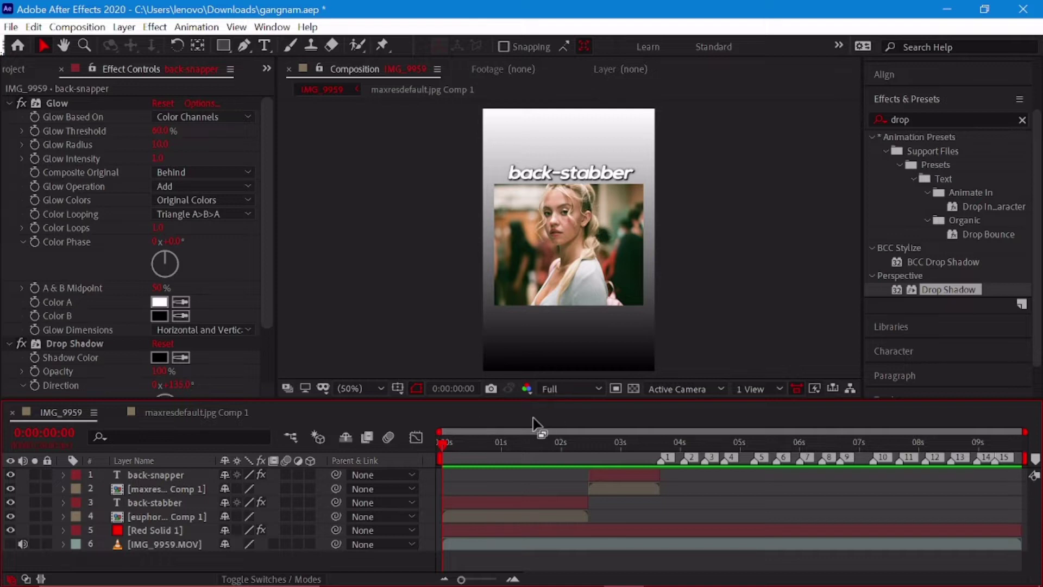
Apply Drop Shadow to the euphoria photo pre-comp
key("space")
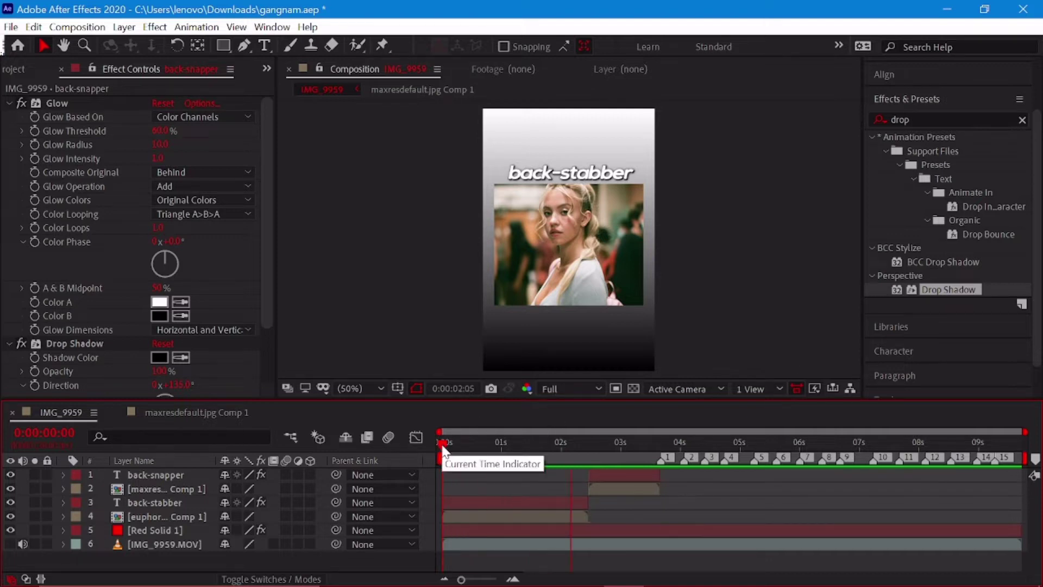
left_click(524, 491)
left_click(942, 120)
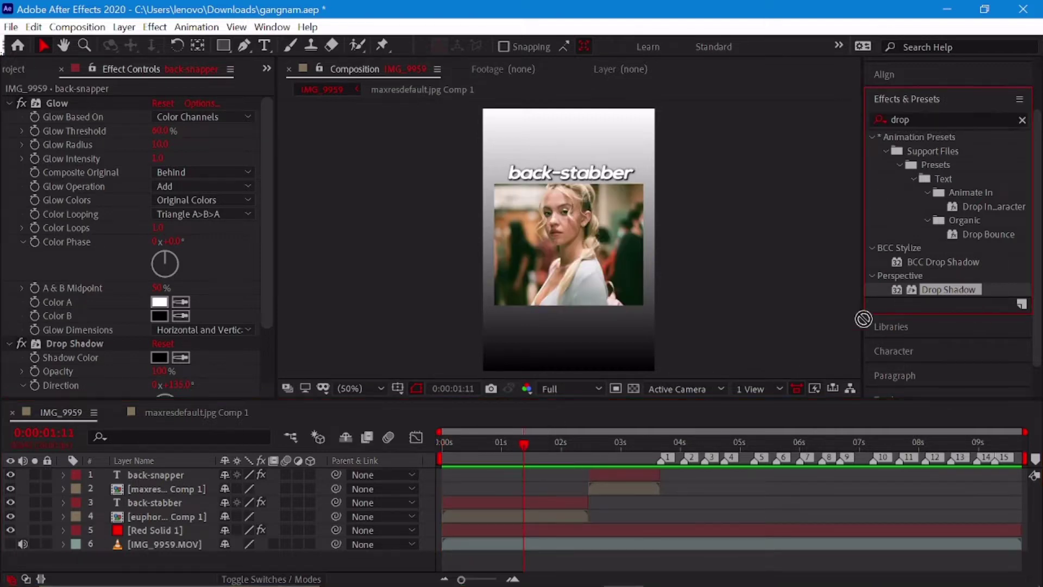
left_click_drag(951, 289, 539, 513)
Make the photo shadow fully opaque and turn the Spider-Man photo's shadow direction to 152°
left_click_drag(164, 136, 179, 136)
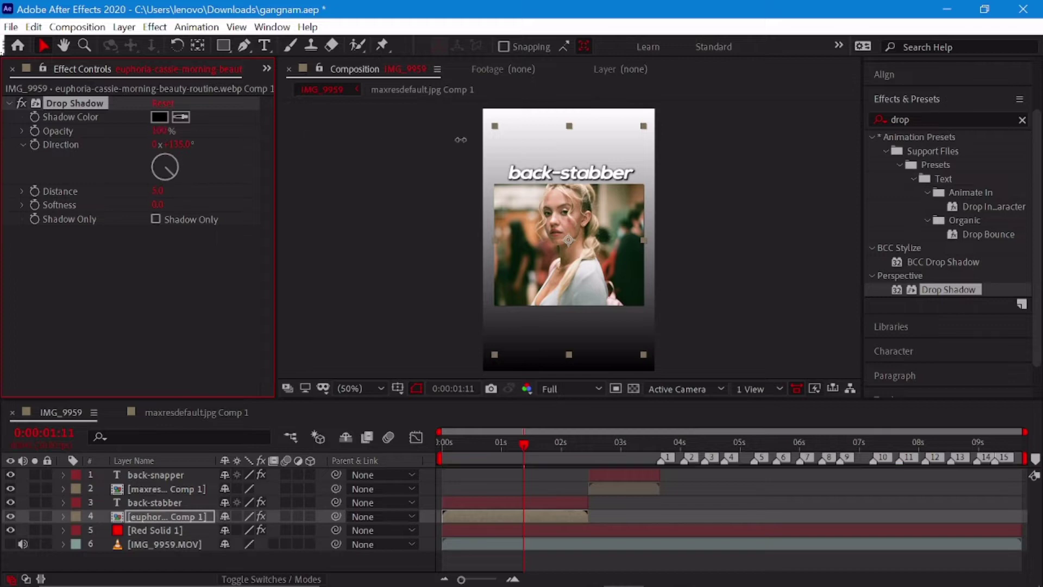
mouse_move(158, 191)
left_mouse_down()
mouse_move(171, 199)
mouse_move(155, 157)
left_mouse_up()
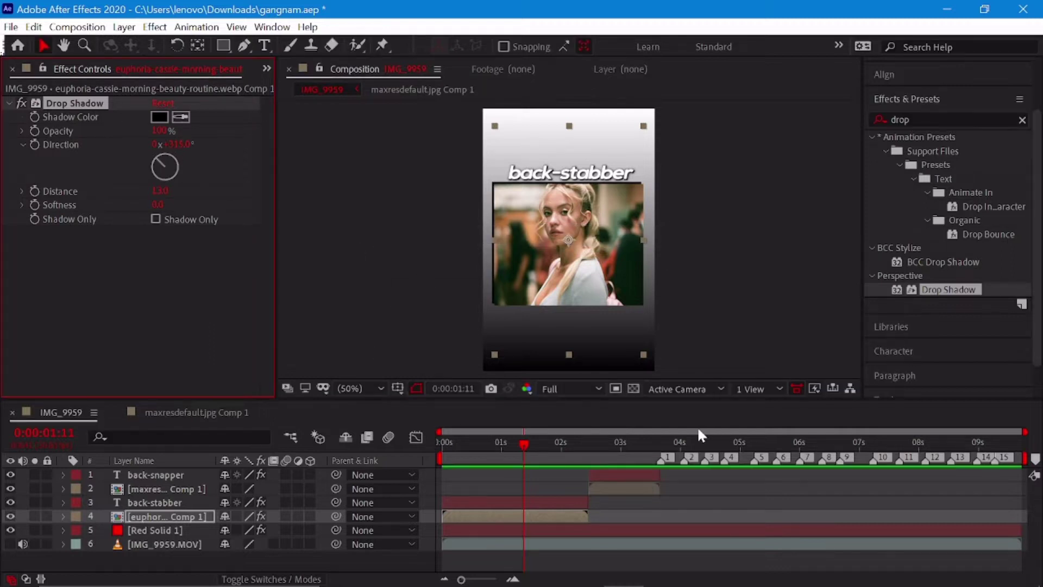
left_click(611, 441)
left_click(625, 488)
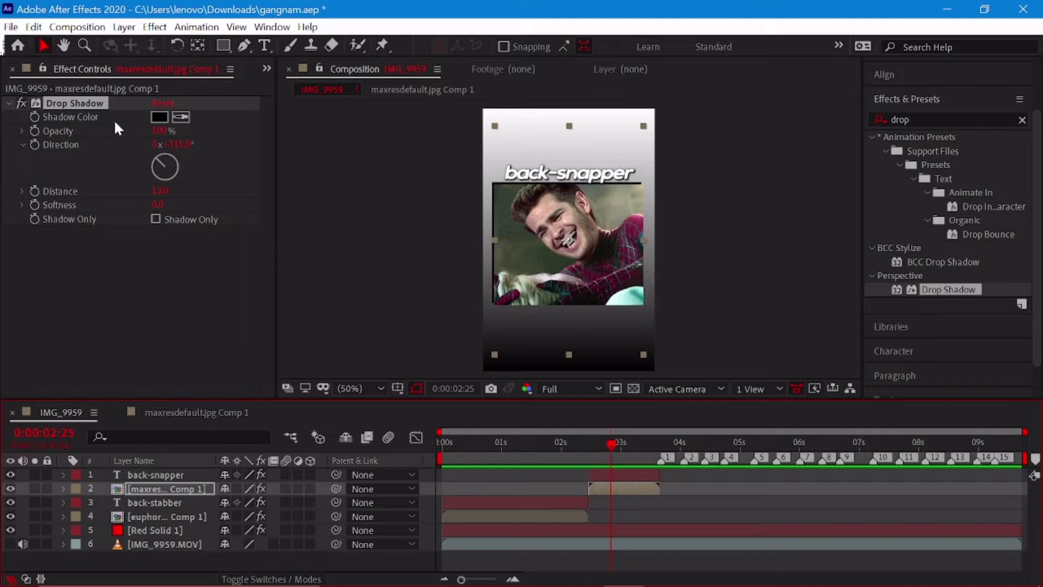
mouse_move(158, 158)
left_mouse_down()
mouse_move(205, 188)
mouse_move(194, 218)
left_mouse_up()
left_click_drag(571, 441, 546, 468)
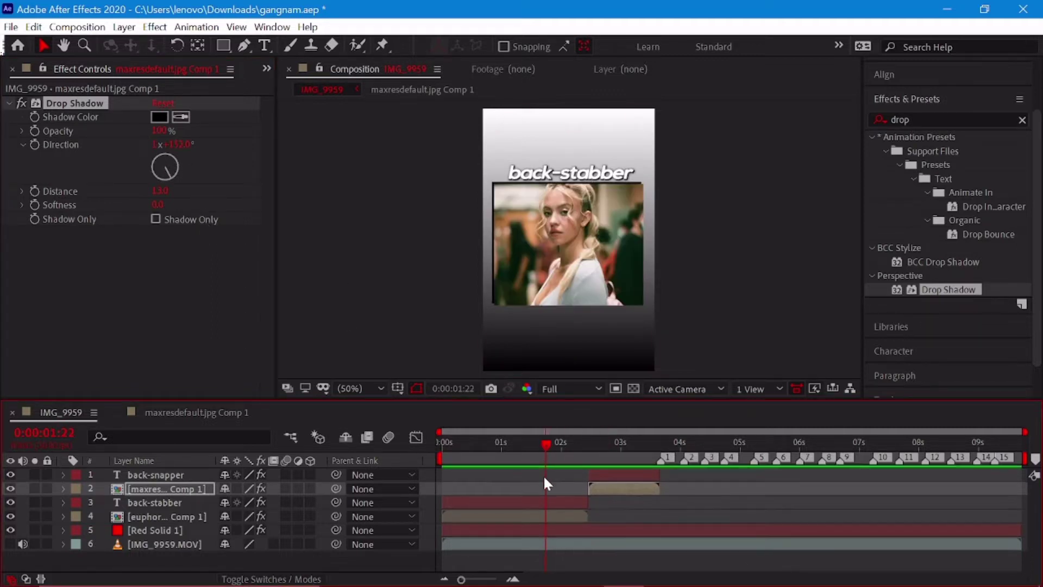
Match the euphoria photo's shadow direction and set its Distance to 9.0
left_click(554, 500)
left_click(567, 516)
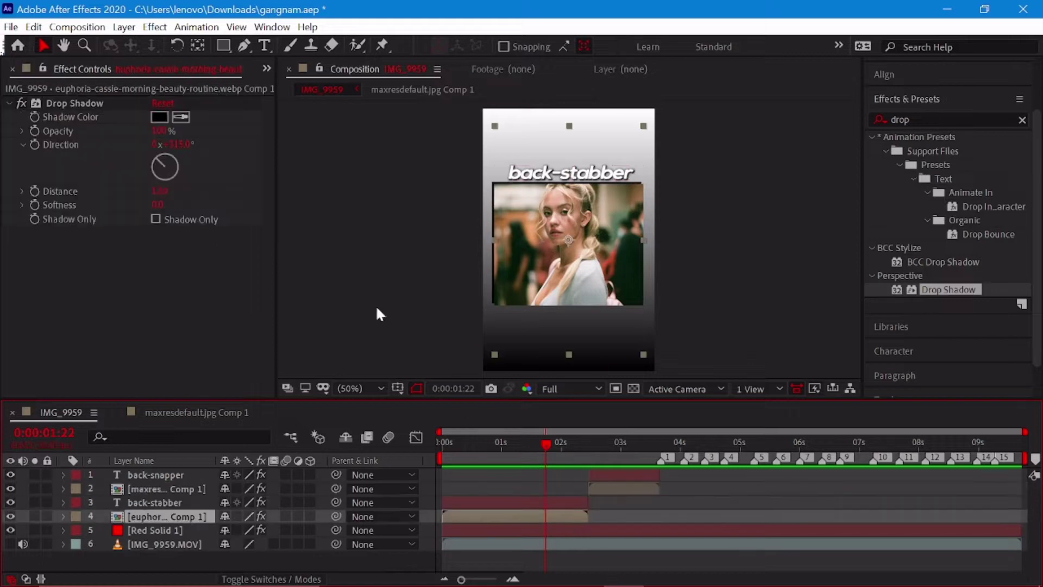
left_click_drag(168, 165, 194, 200)
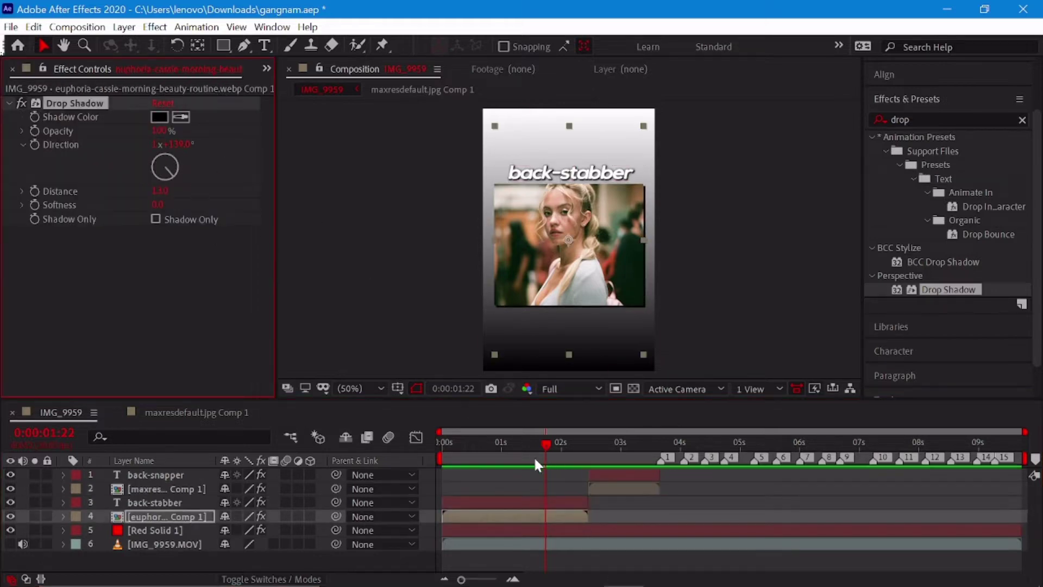
left_click_drag(533, 456, 444, 455)
left_click_drag(160, 190, 153, 191)
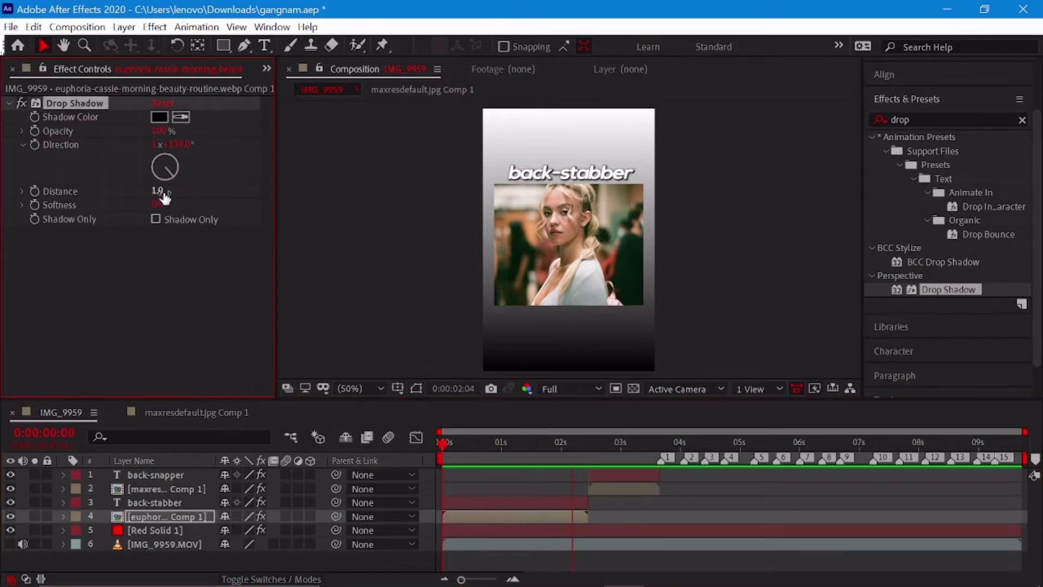
left_click(498, 448)
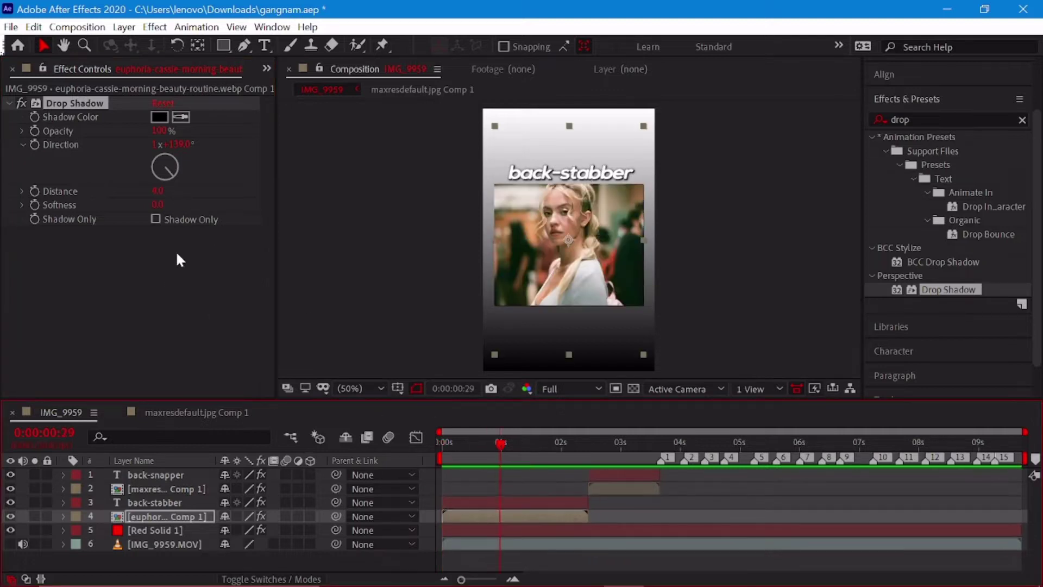
left_click(157, 190)
type("9")
key("Return")
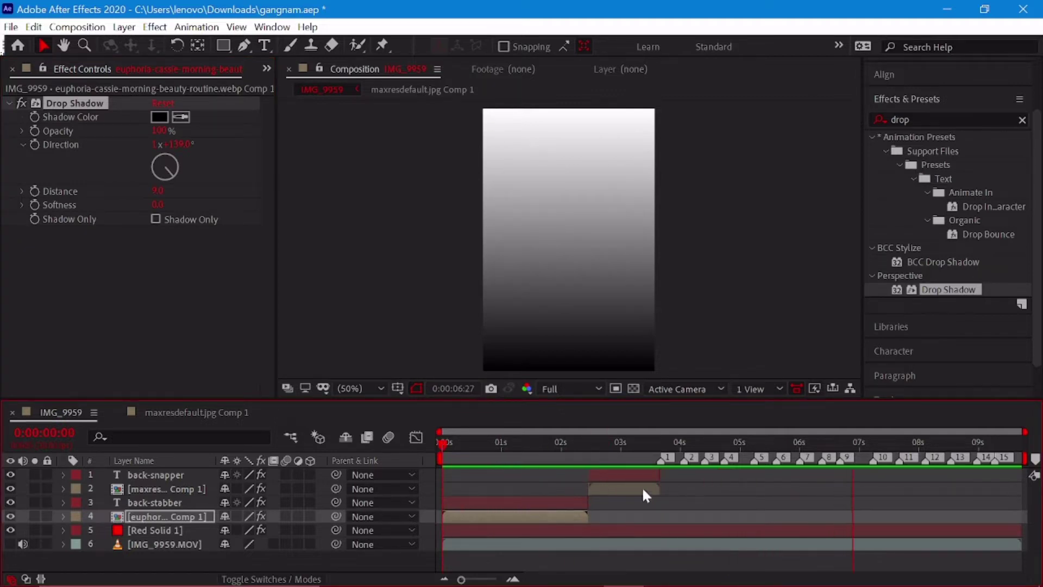
Split Red Solid 1 at 3:20 and delete the later half
left_click(661, 454)
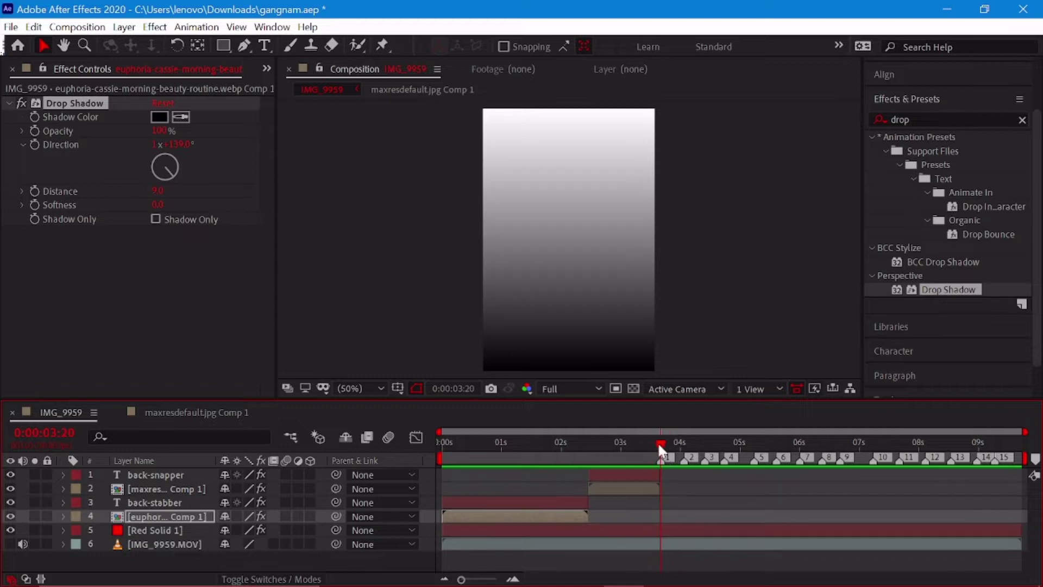
left_click(646, 531)
key("ctrl+shift+d")
key("Delete")
left_click_drag(661, 445, 587, 448)
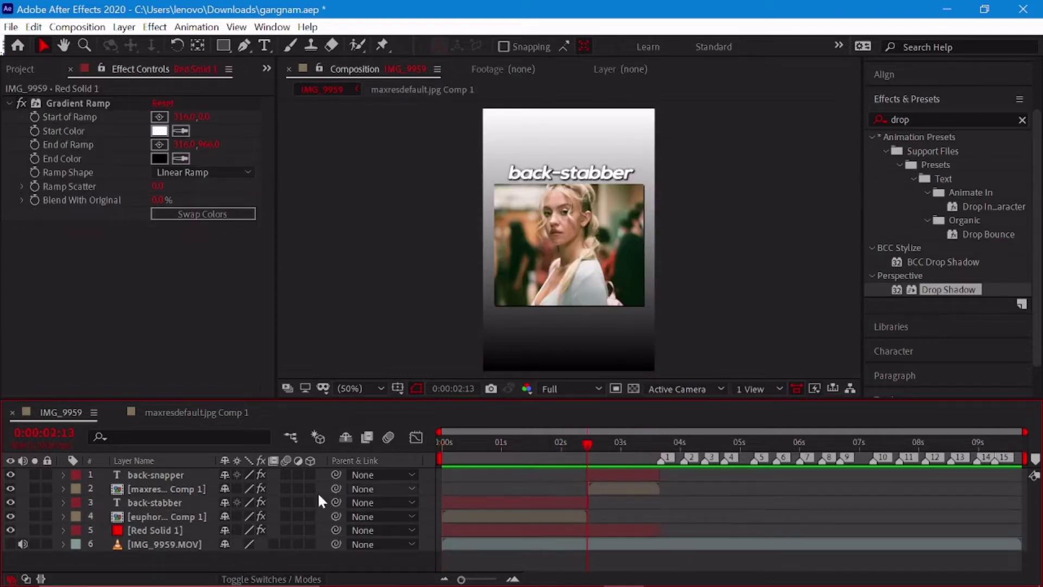
left_click(320, 518, "shift")
left_click(321, 503, "shift")
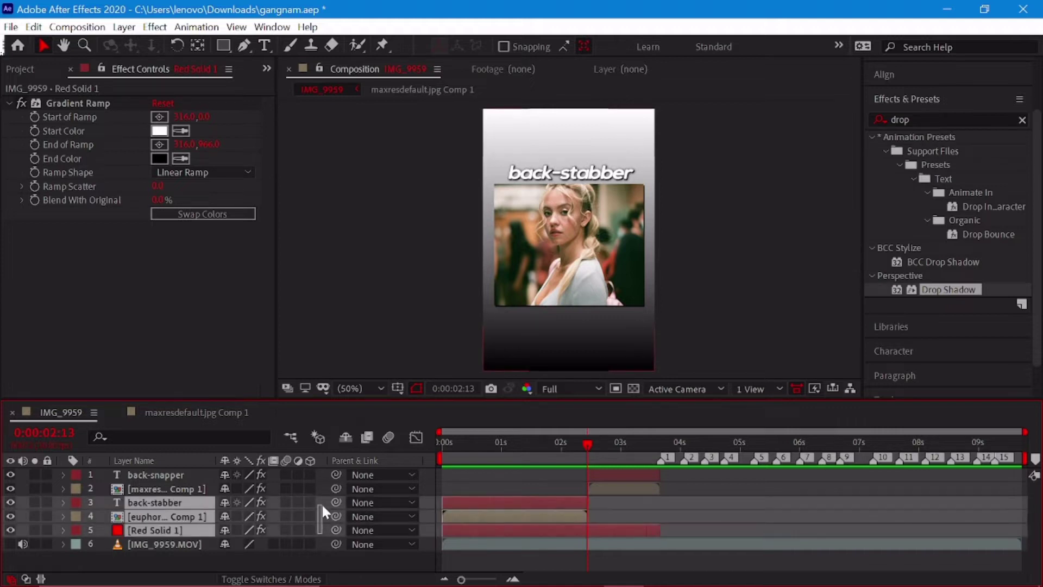
left_click(676, 533)
left_click(620, 533)
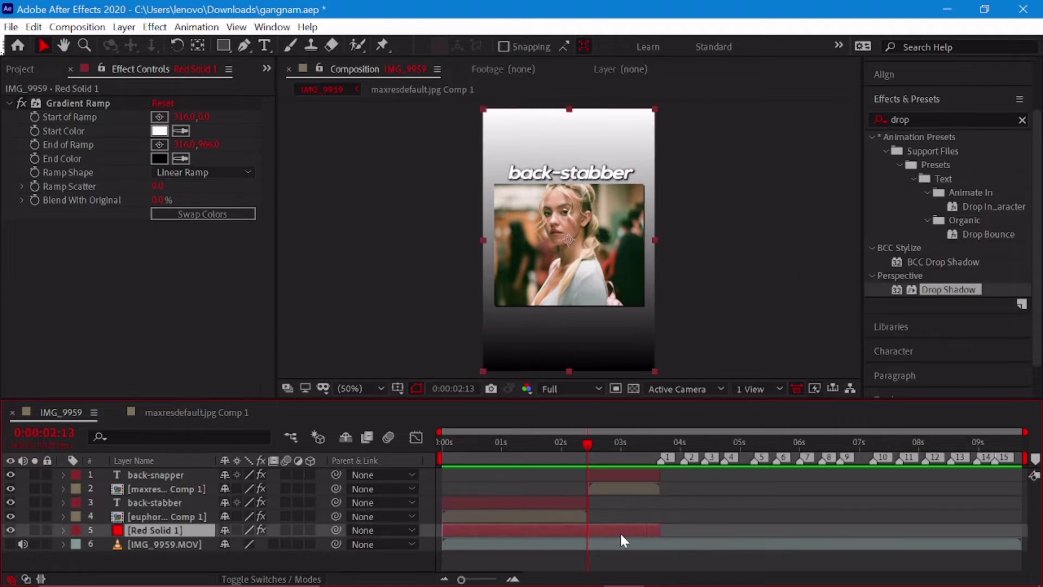
key("ctrl+shift+d")
left_click_drag(181, 529, 191, 494)
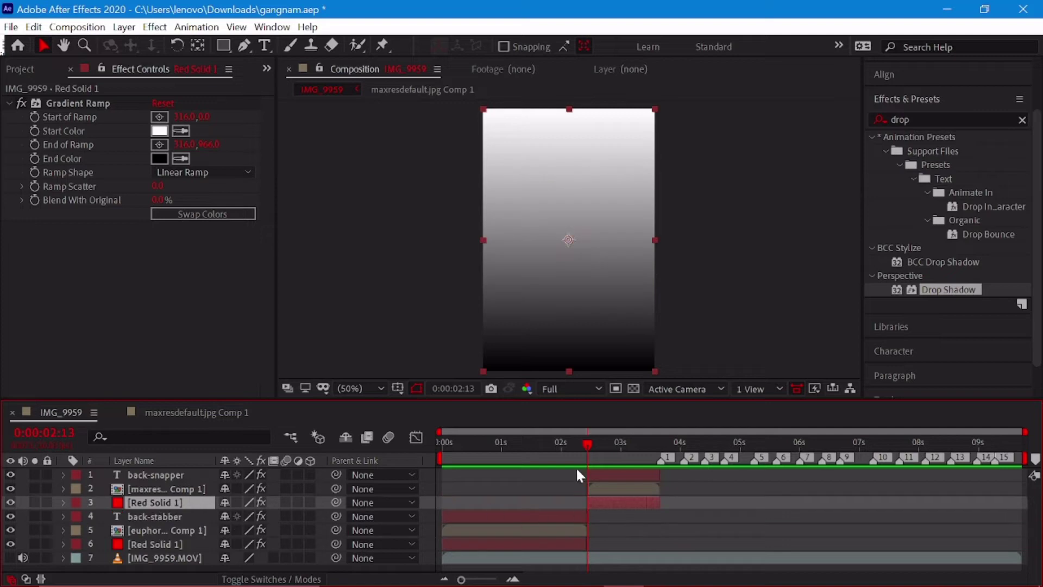
left_click(537, 458)
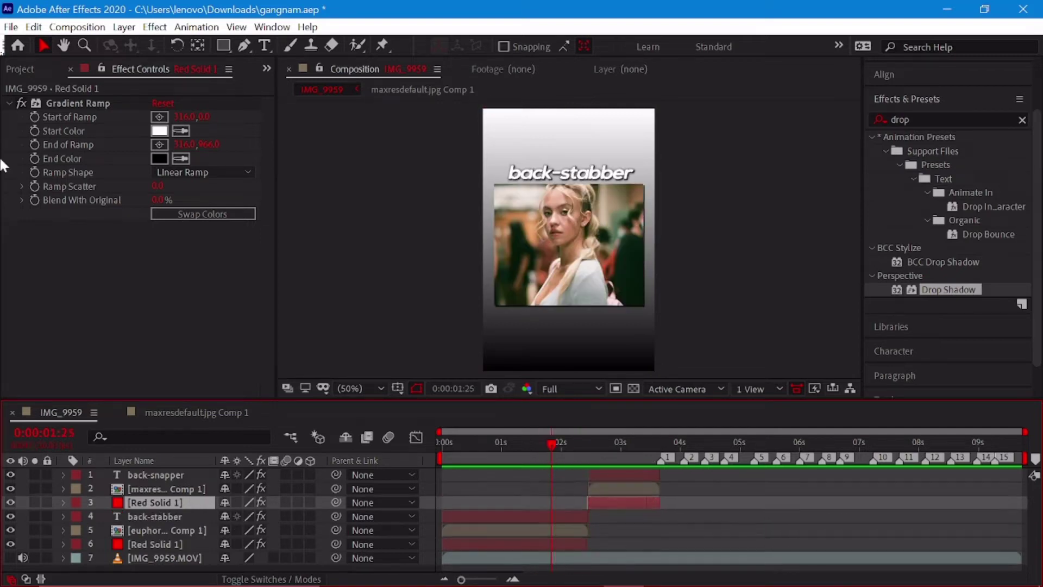
left_click(34, 27)
left_click(41, 44)
left_click(34, 27)
left_click(41, 45)
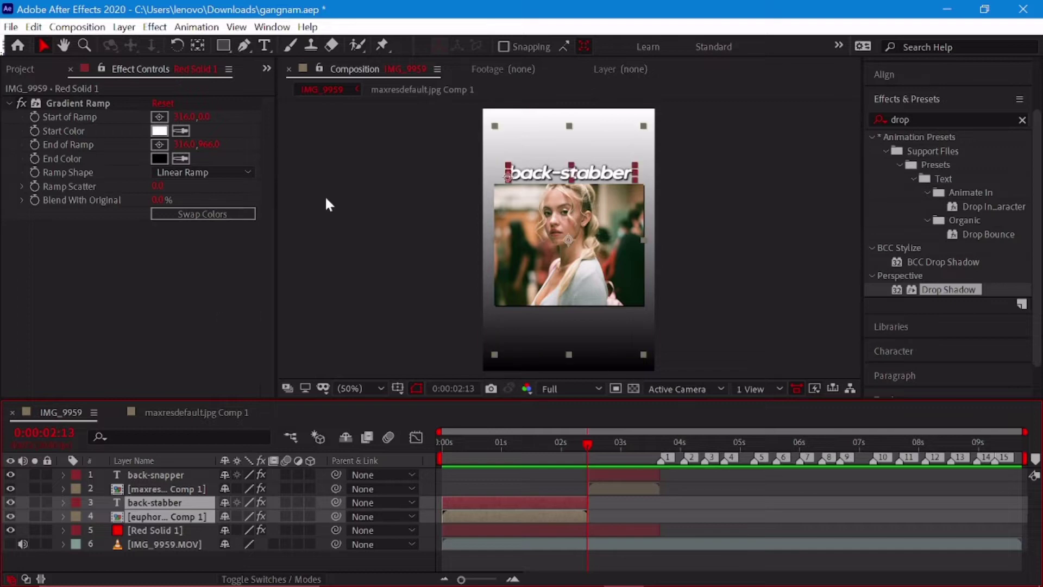
Duplicate the gradient solid and move the copy to layer 3 for the back-snapper section
right_click(545, 511)
left_click(615, 432)
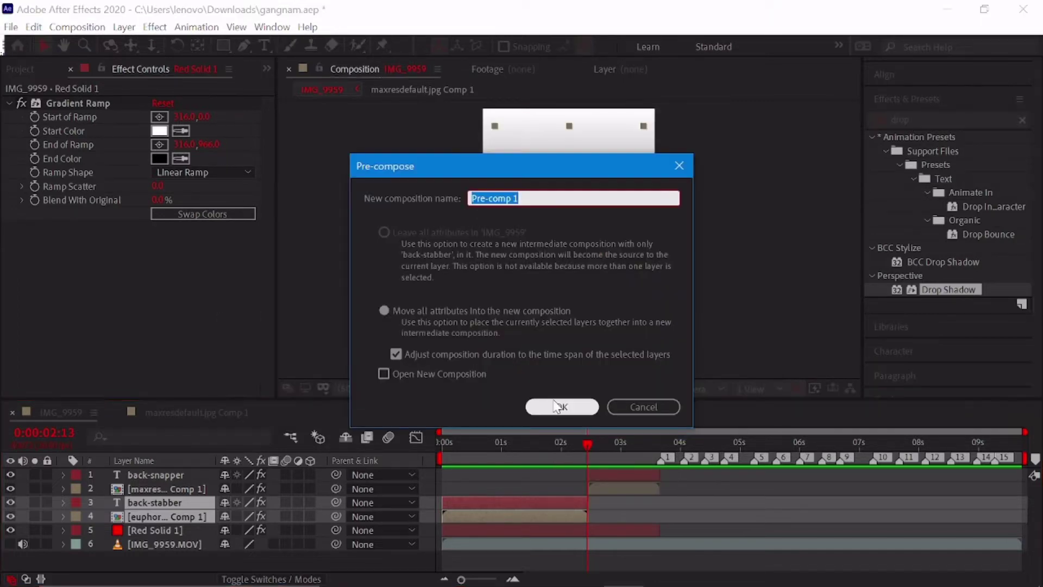
left_click(633, 405)
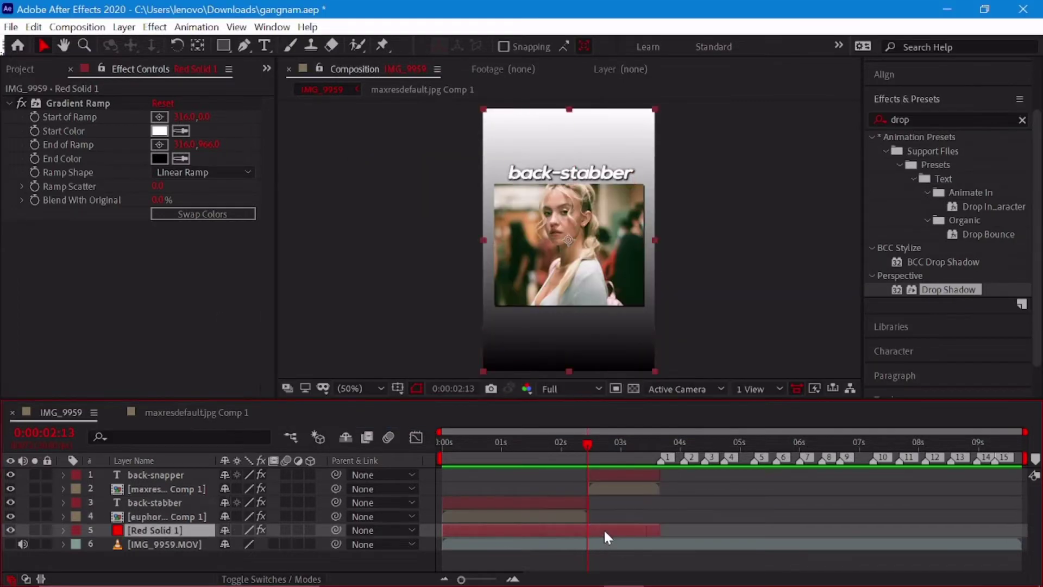
key("ctrl+d")
left_click_drag(148, 528, 174, 495)
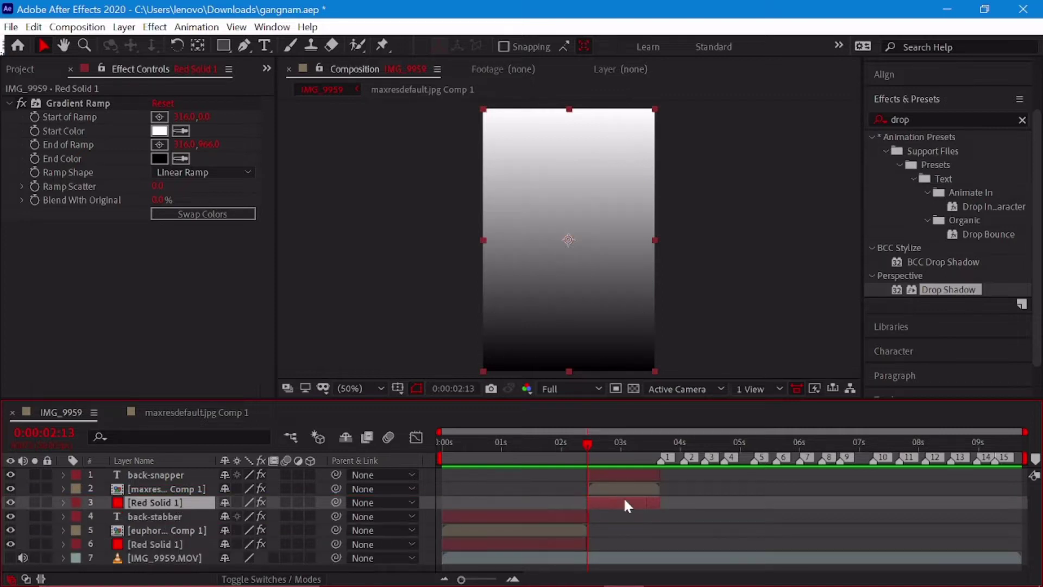
key("Page_Up")
key("Page_Up")
key("Page_Up")
left_click(582, 544)
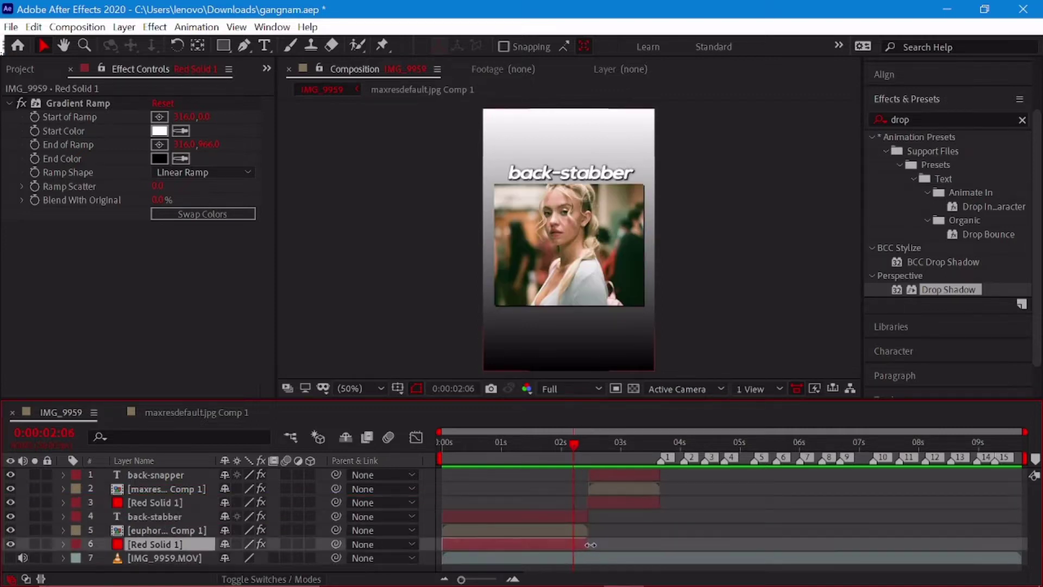
left_click(594, 502)
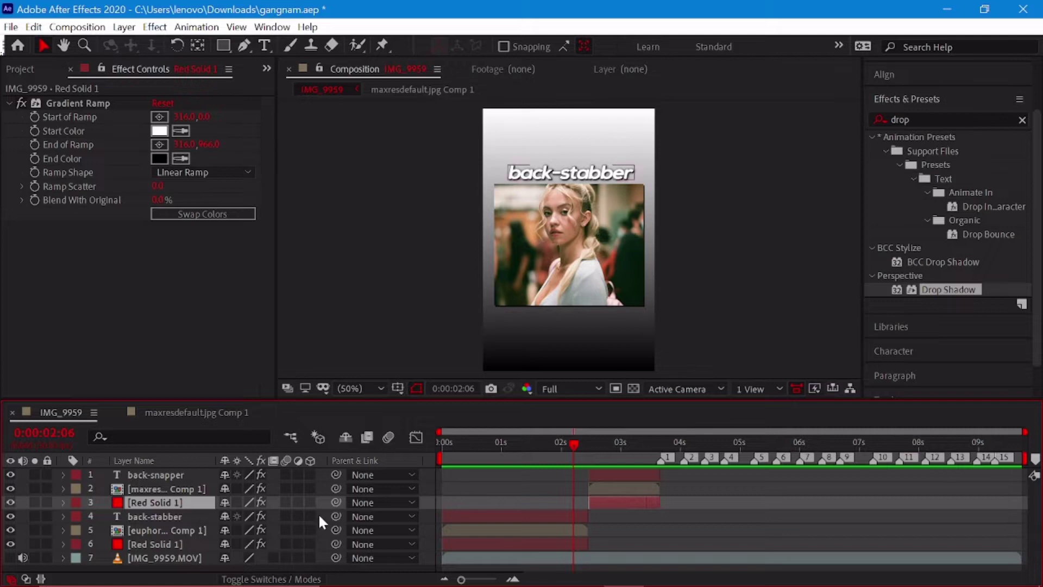
Pre-compose back-stabber, its photo and gradient into Pre-comp 1
left_click_drag(319, 513, 485, 550)
right_click(484, 548)
left_click(586, 454)
left_click(545, 399)
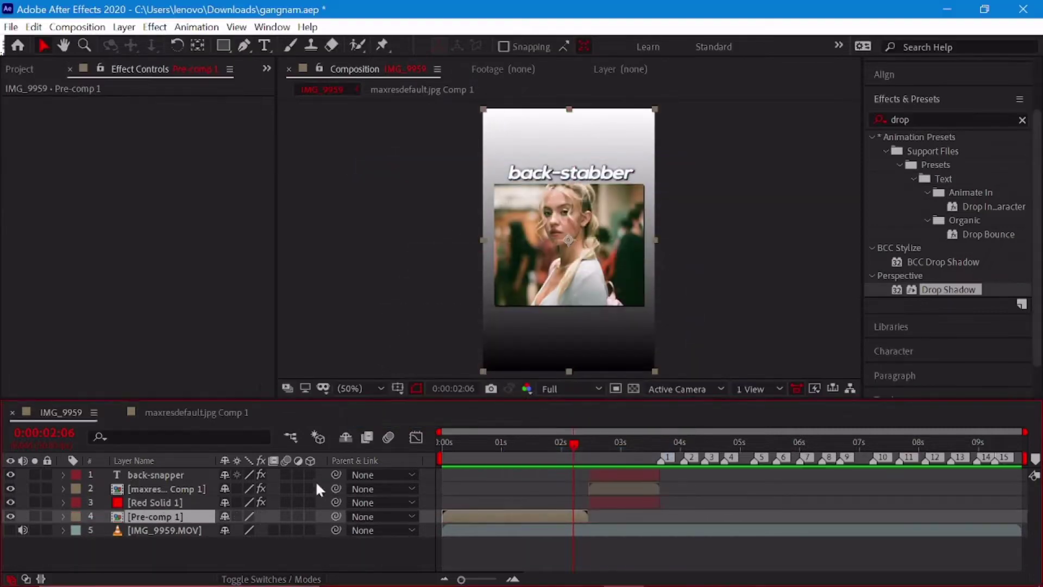
Pre-compose back-snapper, its photo and gradient into Pre-comp 2, then preview
left_click_drag(315, 480, 325, 506)
right_click(618, 491)
left_click(672, 412)
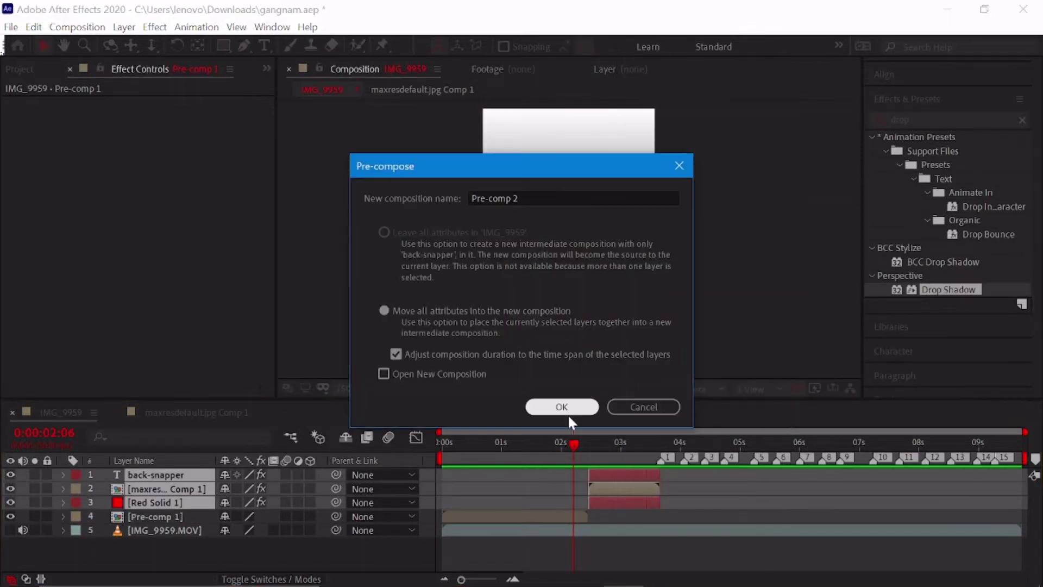
left_click(563, 406)
key("Home")
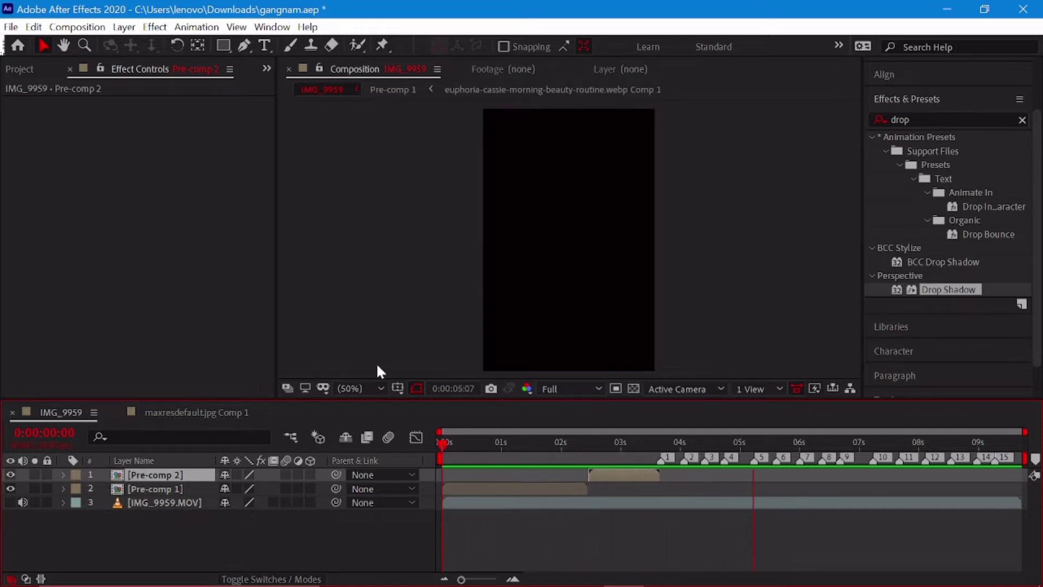
left_click_drag(563, 451, 573, 488)
At 2:00, make both pre-comps 3D layers and reveal Pre-comp 1's rotation
left_click(571, 487)
left_click(561, 445)
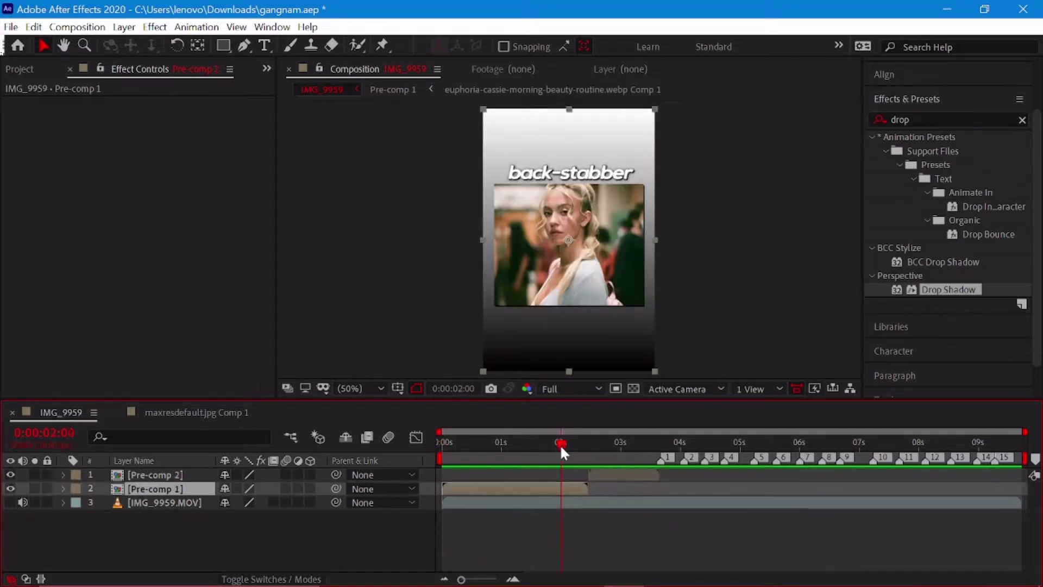
left_click_drag(309, 481, 308, 472)
key("r")
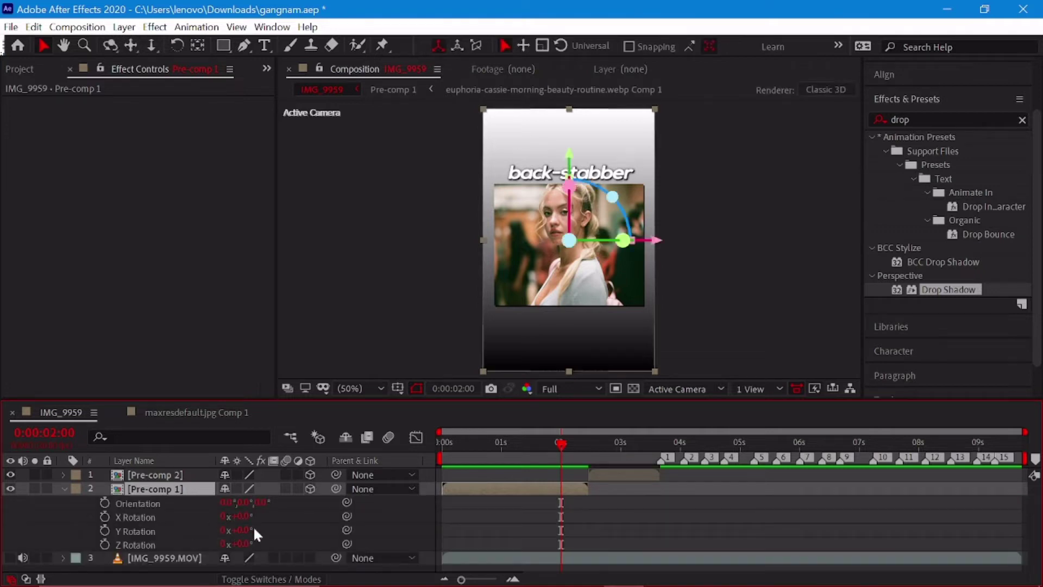
left_click_drag(254, 530, 293, 530)
left_click(34, 27)
left_click(93, 39)
Keyframe Pre-comp 1's Y Rotation from 0° at 2:00 to 90° at 2:13
left_click(105, 530)
left_click_drag(560, 447, 586, 480)
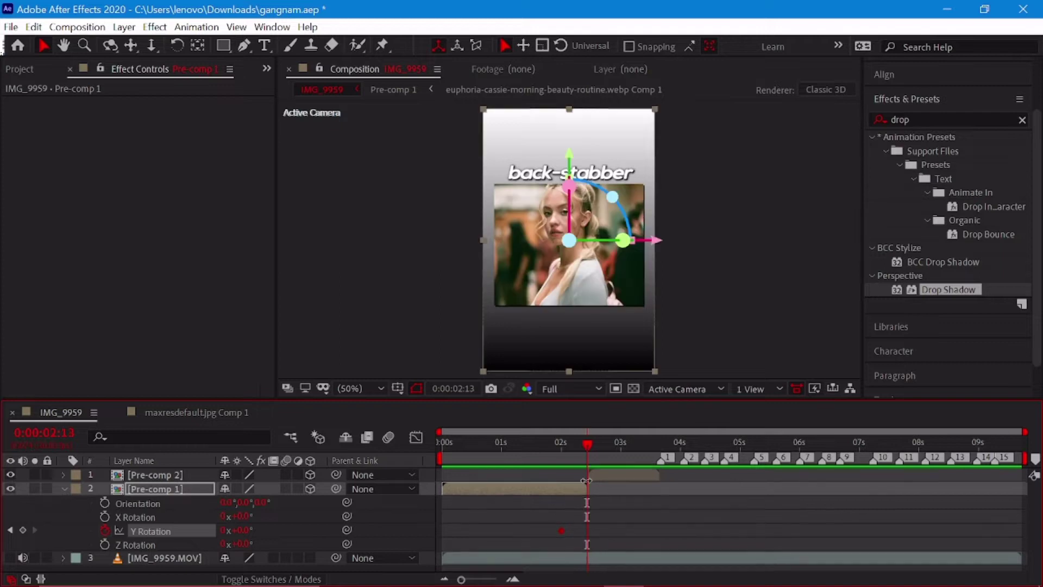
left_click_drag(242, 530, 273, 545)
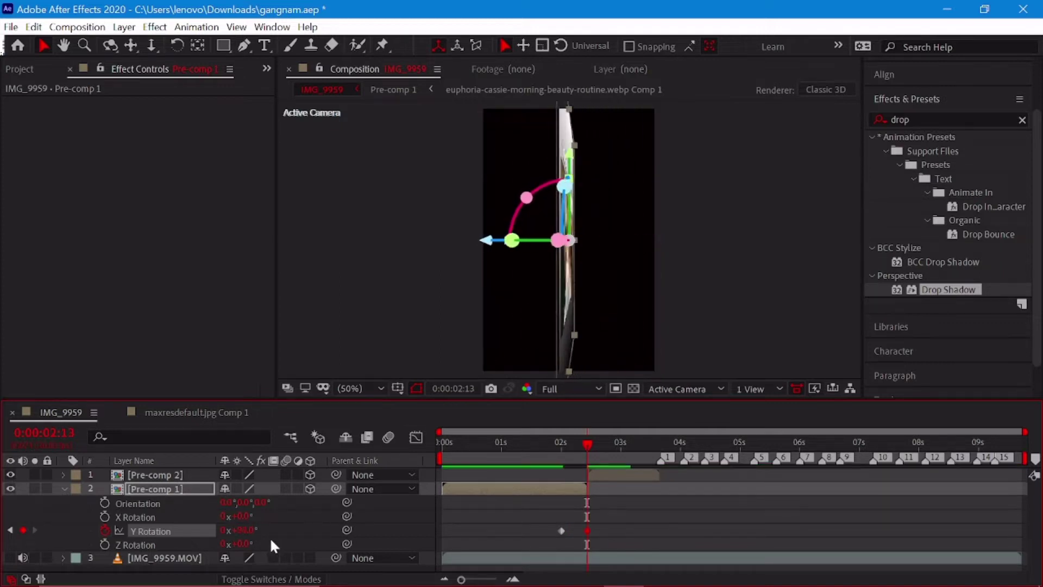
left_click(244, 530)
type("90")
key("Return")
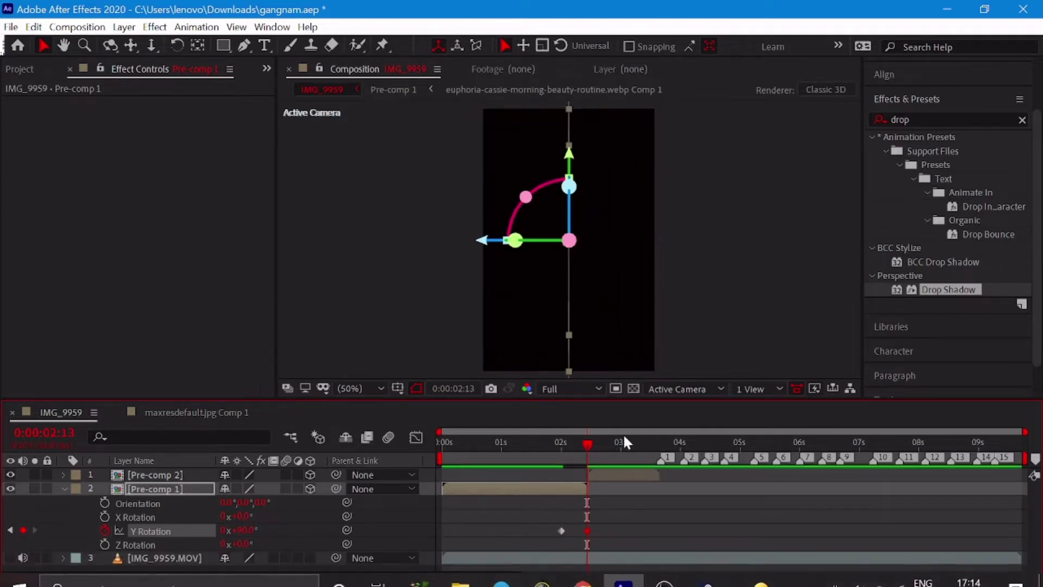
key("space")
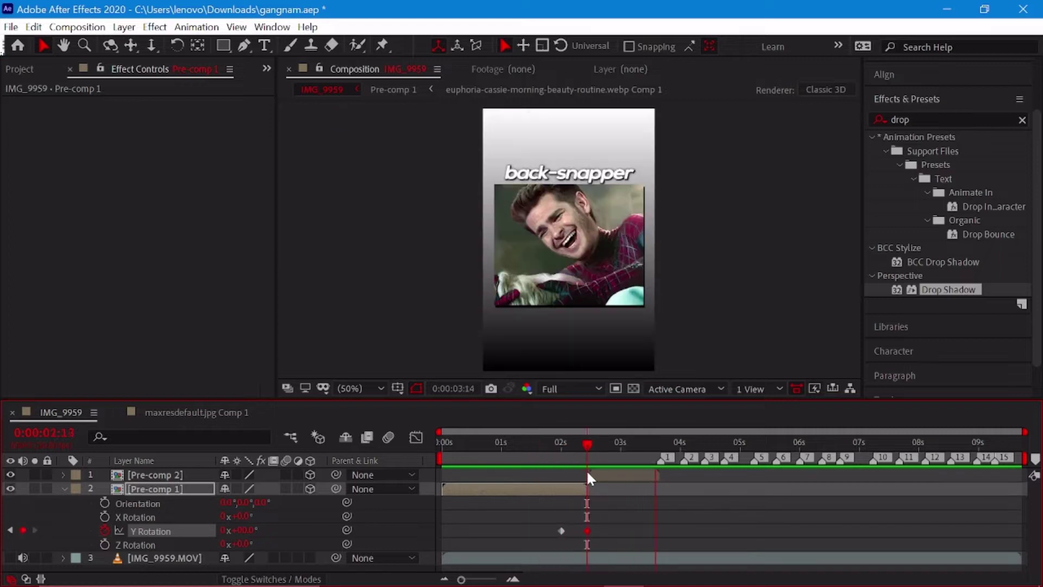
Keyframe Pre-comp 2's Y Rotation at -90° and preview the flip from the start
left_click(589, 442)
left_click(593, 473)
key("r")
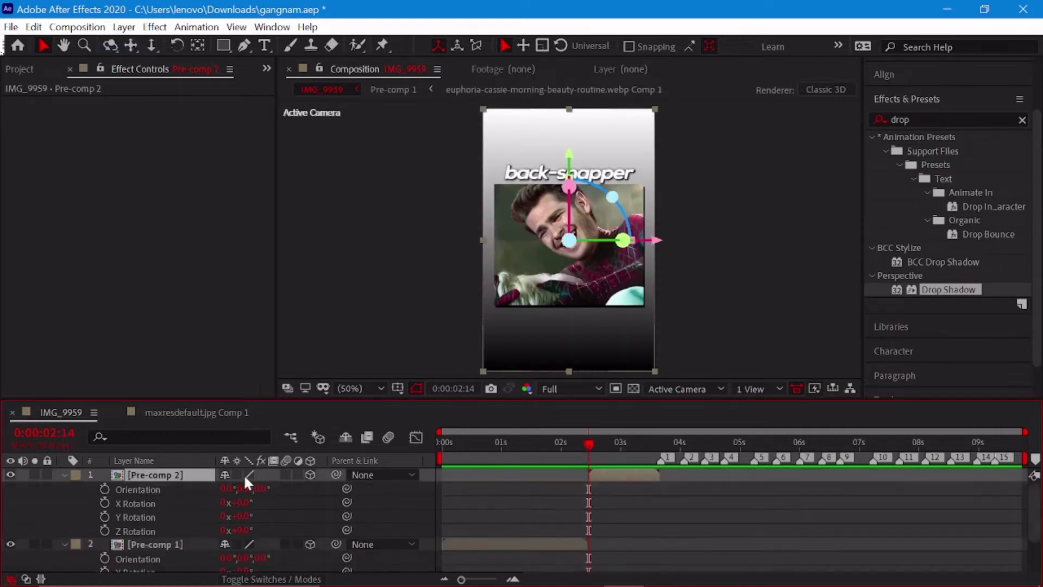
left_click(105, 517)
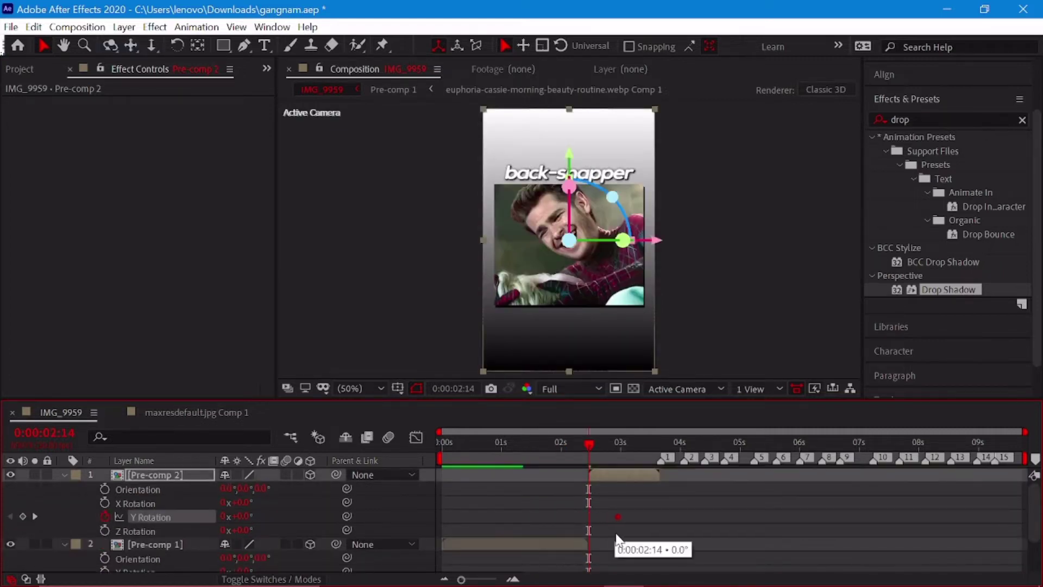
left_click(243, 517)
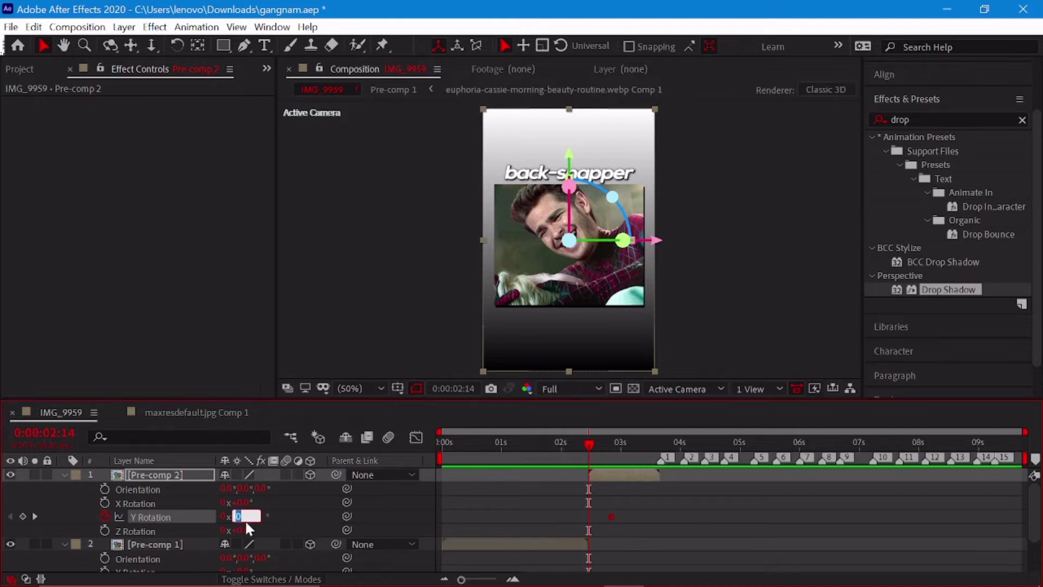
type("-90")
key("Return")
key("Home")
key("space")
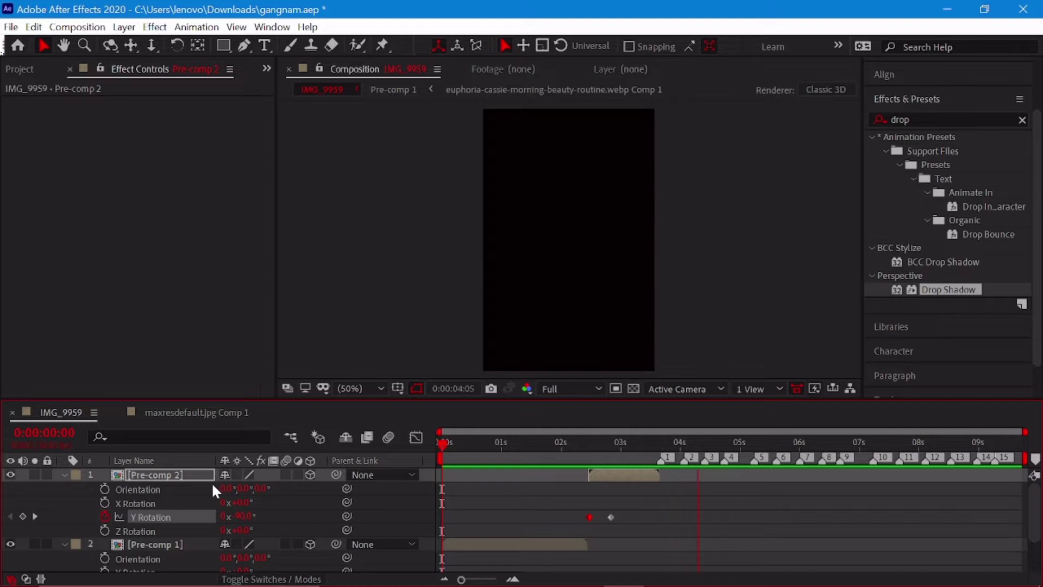
left_click(568, 456)
left_click(539, 543)
Reshape Pre-comp 1's Y Rotation curve so the turn accelerates sharply into the flip
key("r")
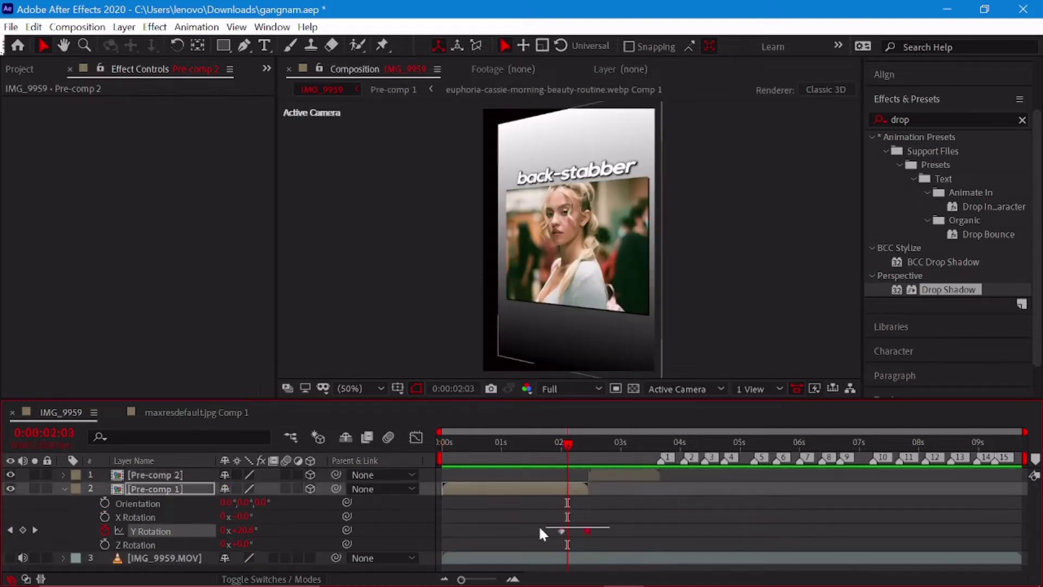
left_click(415, 438)
left_click(670, 561)
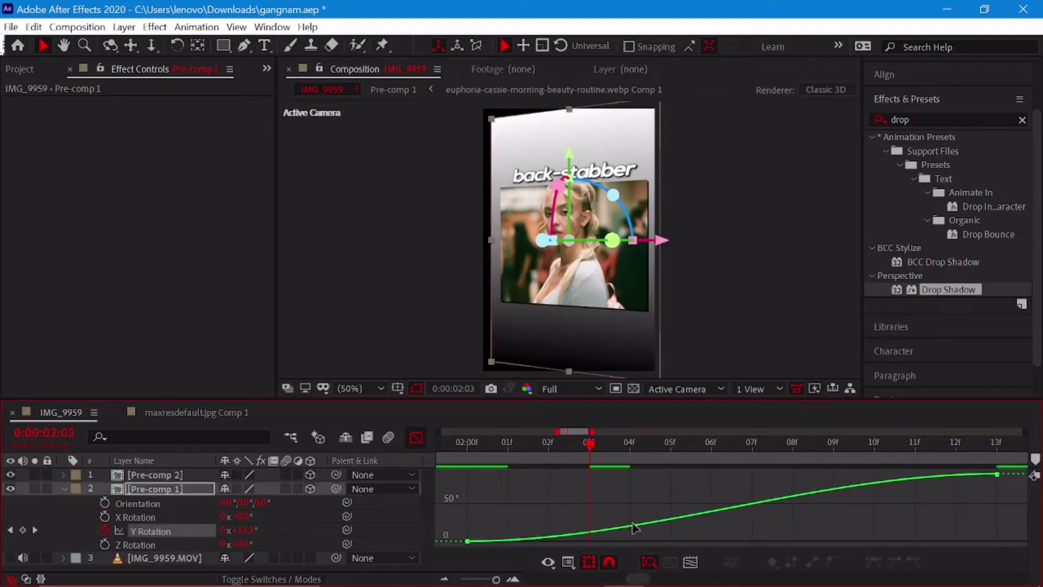
left_click_drag(820, 473, 985, 522)
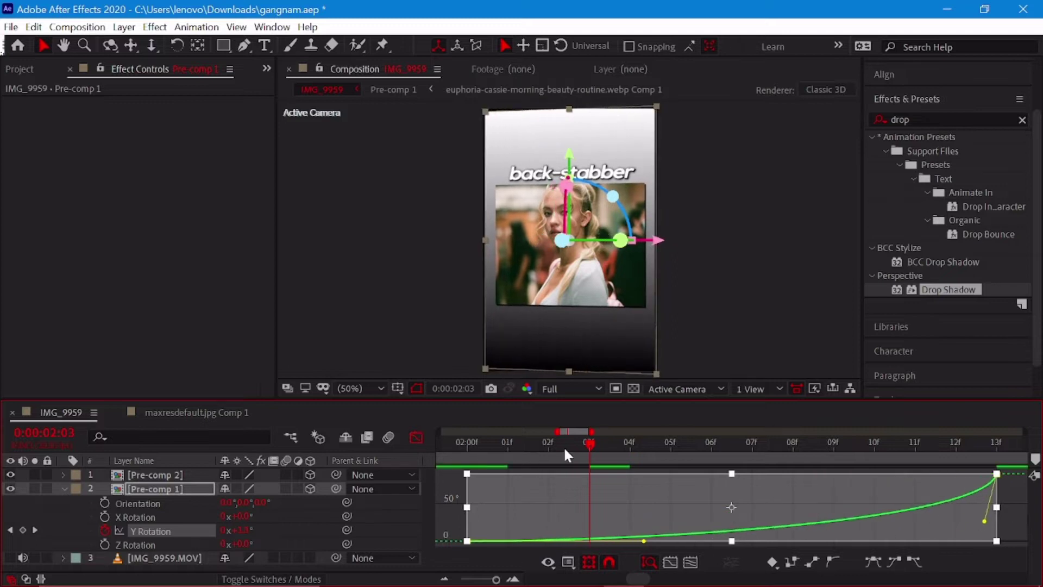
left_click(468, 446)
left_click(417, 438)
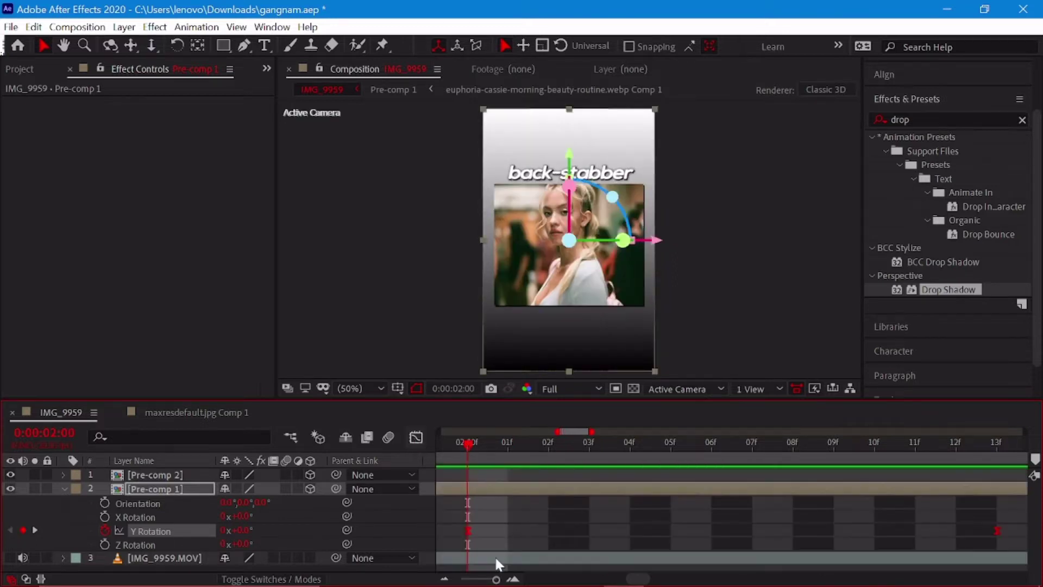
left_click_drag(496, 579, 461, 580)
Give Pre-comp 2's Y Rotation keyframes a steep ease-out so it slows out of the flip
left_click(625, 472)
key("u")
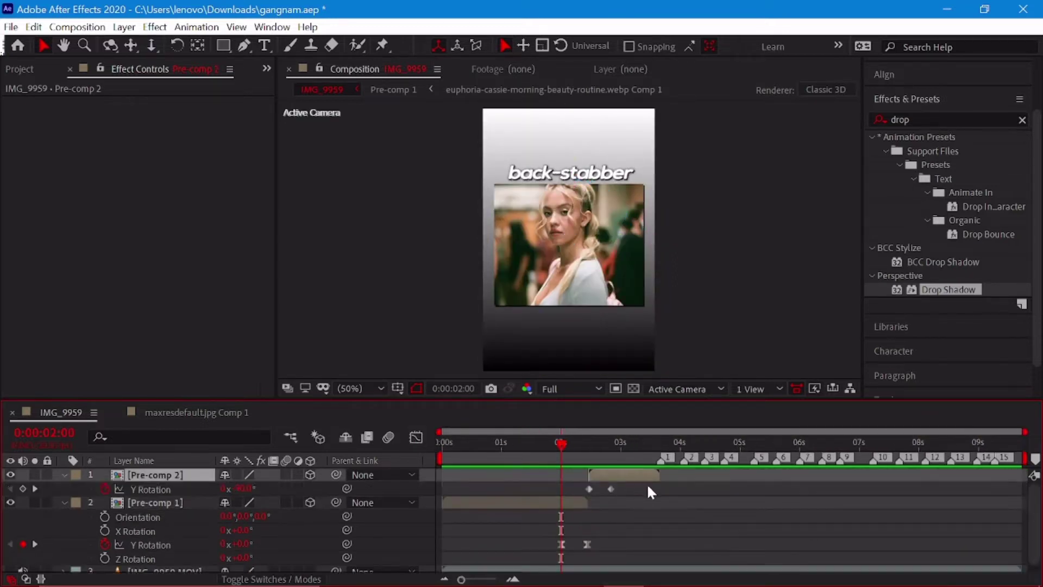
key("shift+F3")
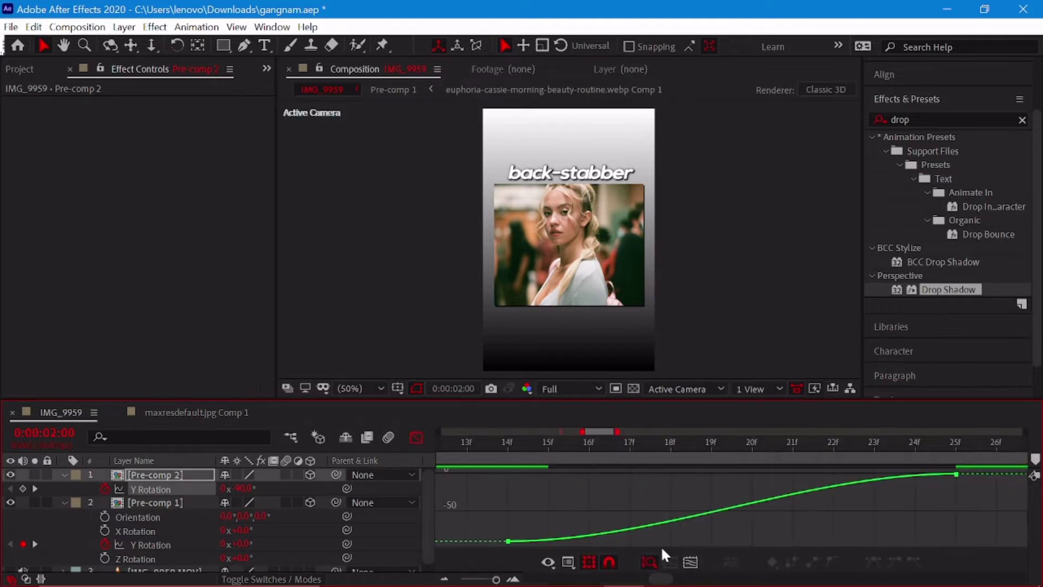
left_click(658, 528)
left_click_drag(660, 541, 503, 481)
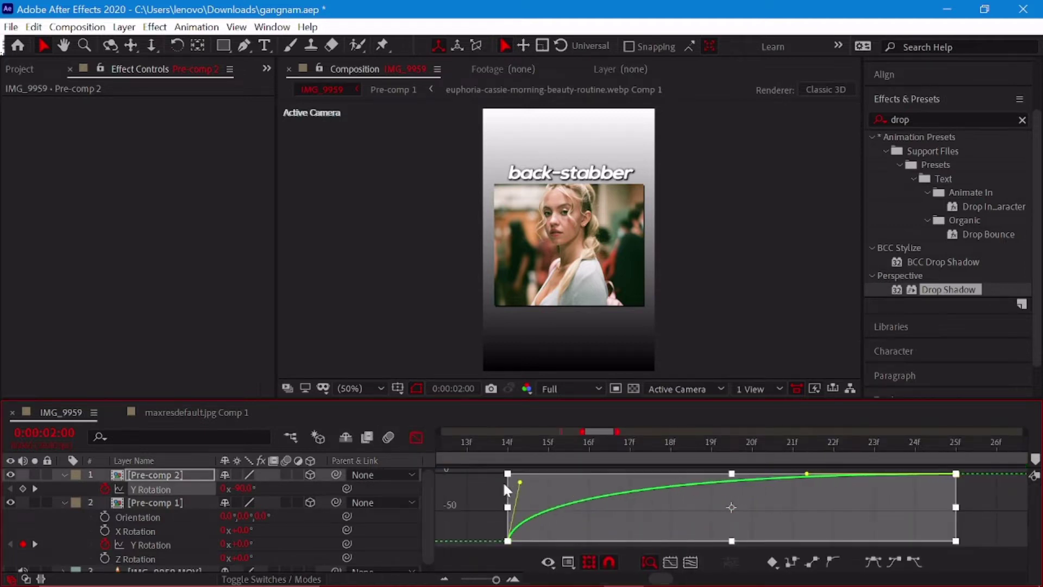
left_click(505, 443)
key("shift+F3")
Zoom the timeline out to full duration and collapse the layers' property lists
scroll(690, 549, "left", 2)
scroll(690, 549, "left", 2)
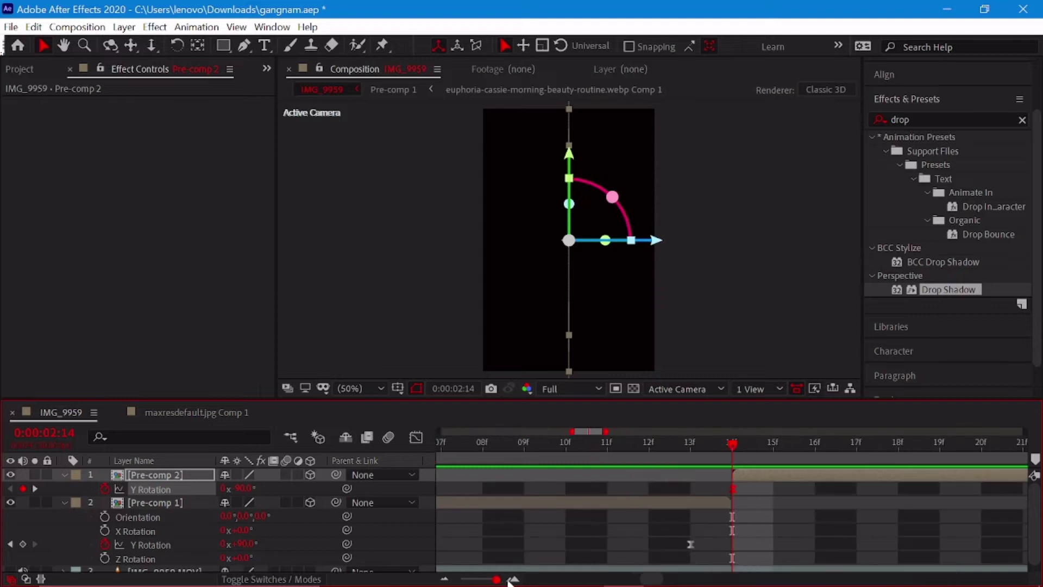
left_click(691, 542)
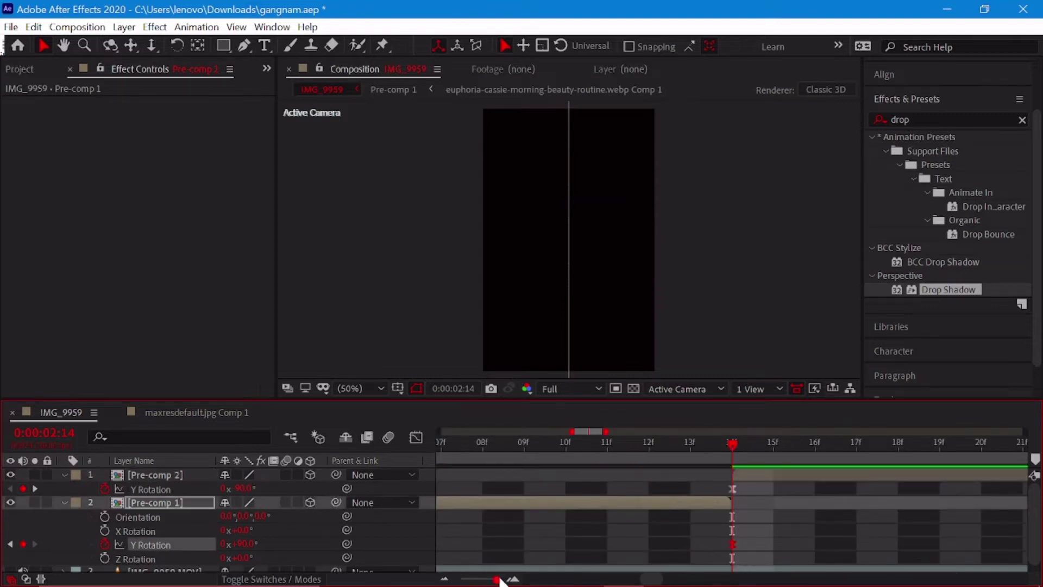
key("semicolon")
key("Home")
Enable motion blur on Pre-comp 2 and Pre-comp 1, checked at frame 2:07 mid-flip
left_click(64, 474)
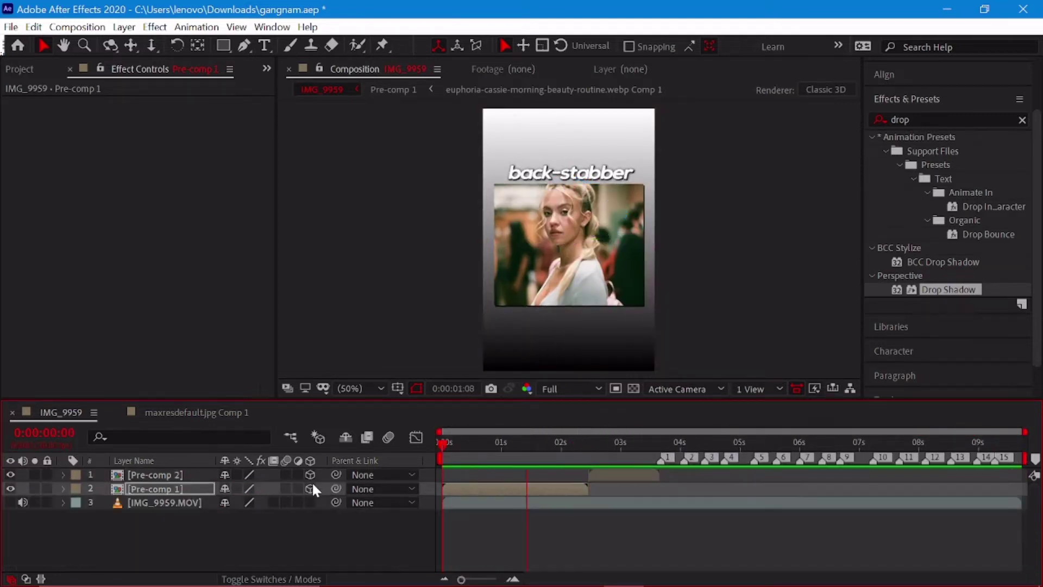
mouse_move(571, 444)
left_mouse_down()
mouse_move(592, 472)
mouse_move(575, 479)
left_mouse_up()
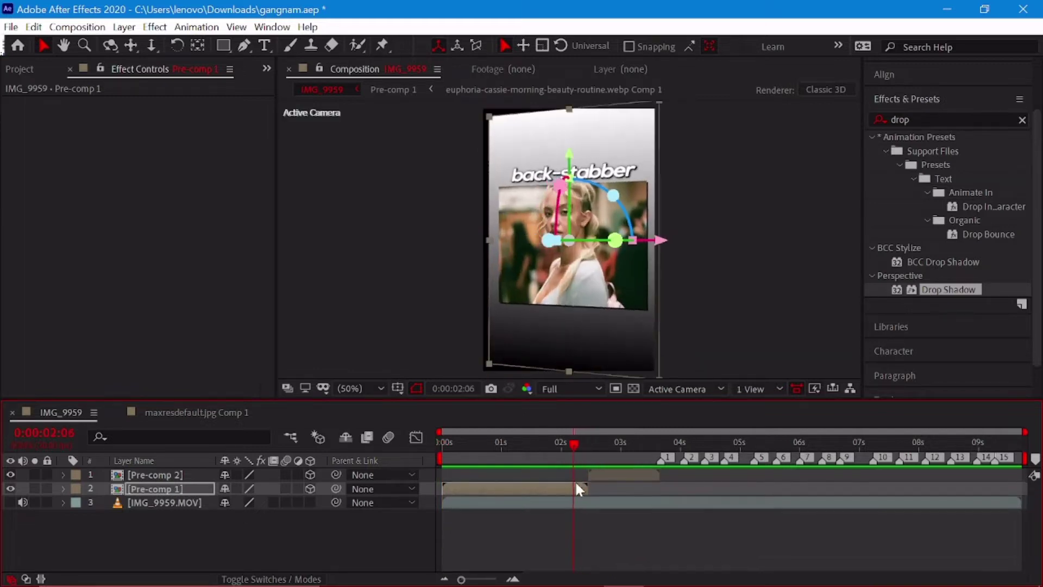
left_click_drag(461, 580, 493, 580)
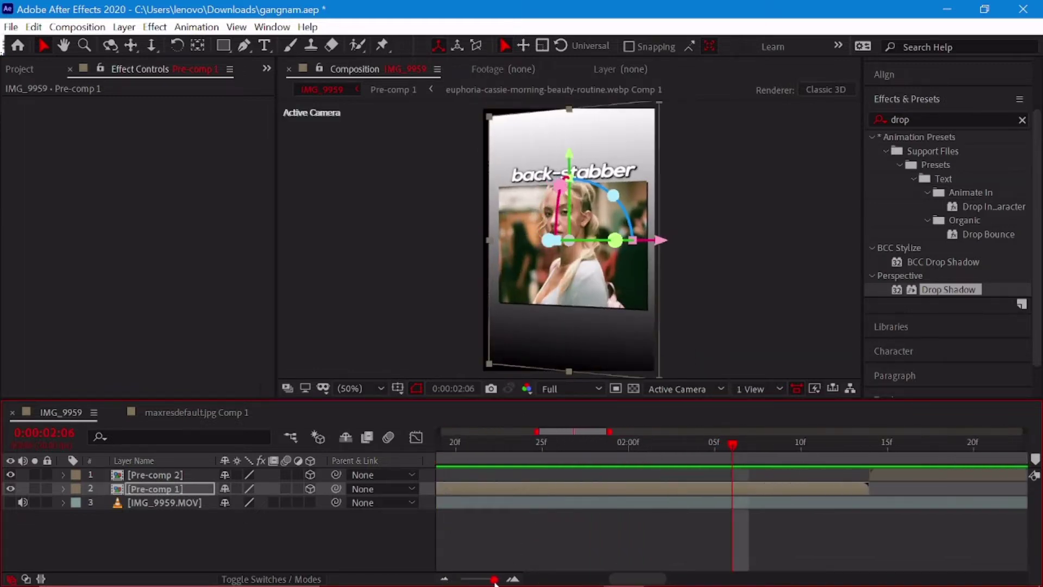
left_click(750, 445)
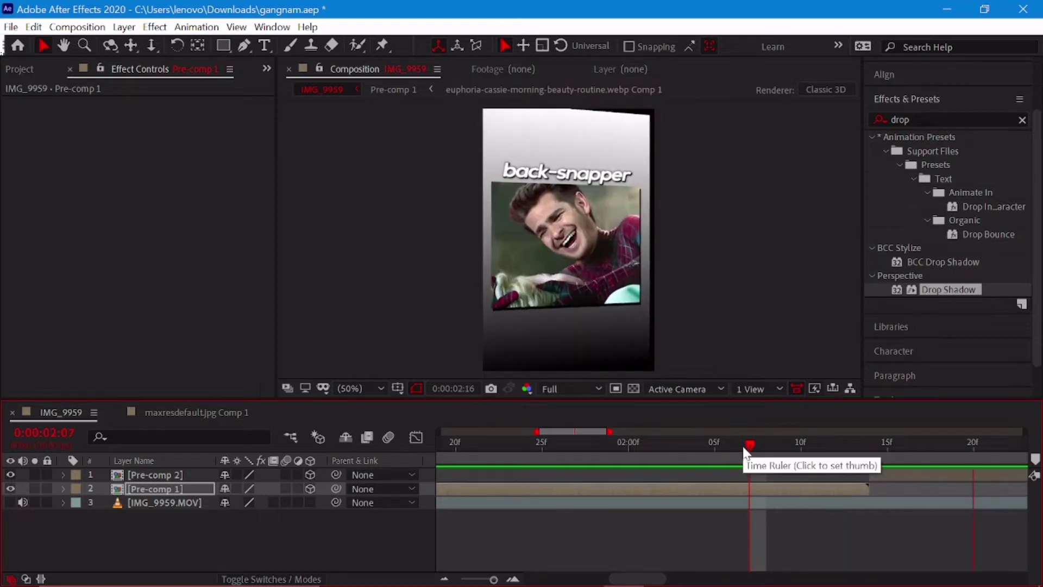
left_click(285, 475)
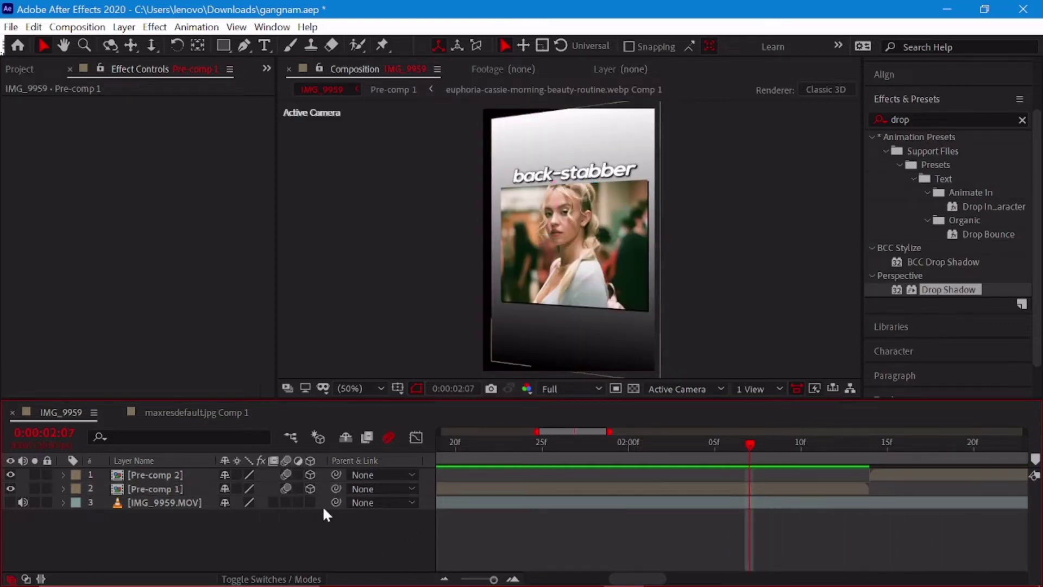
left_click(286, 489)
Preview the blurred flip from the start to 3:20, then show the Project panel
key("semicolon")
key("Home")
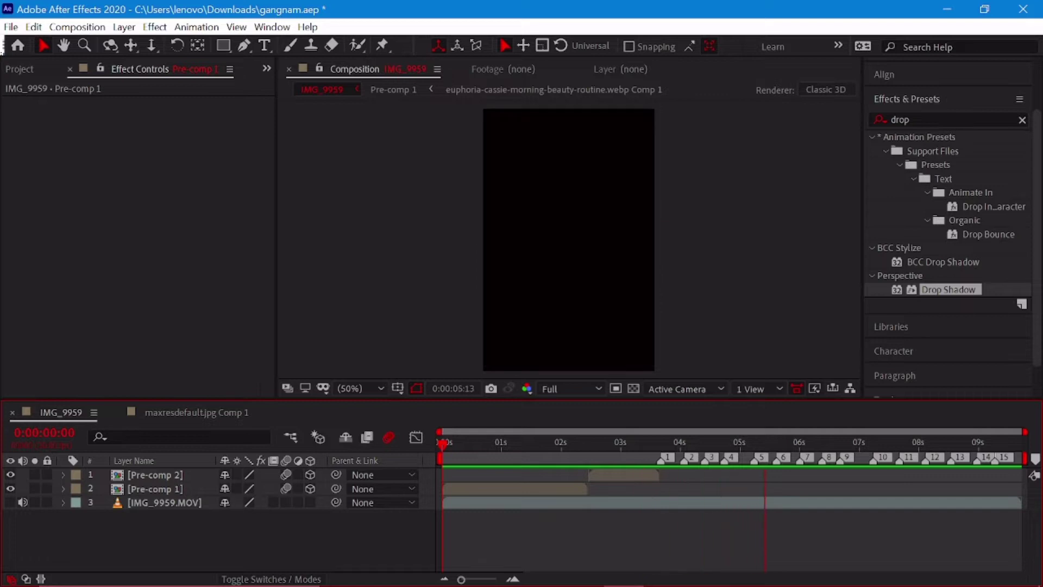
left_click(661, 443)
left_click(20, 68)
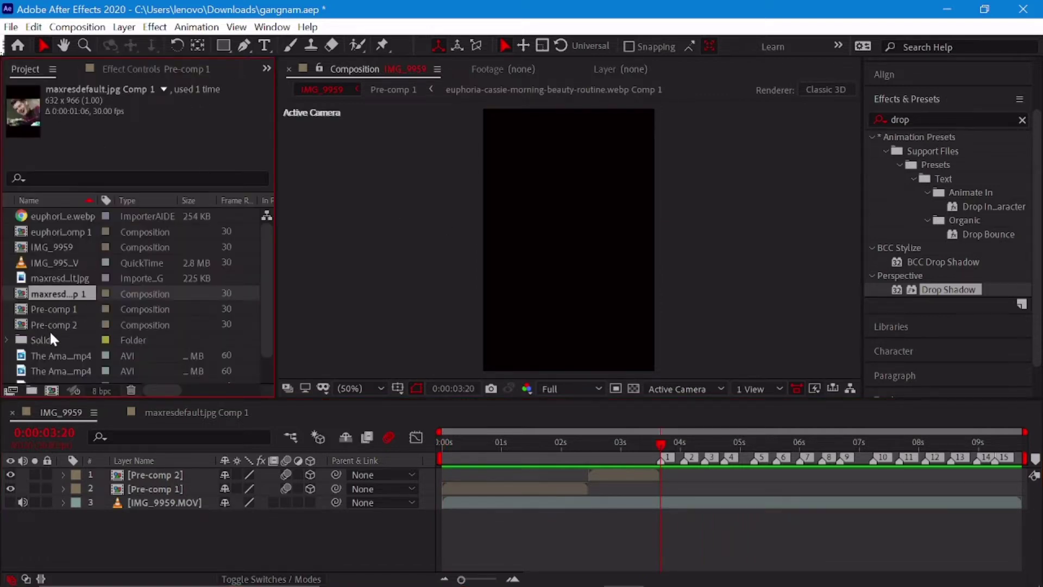
Preview a Spider-Man clip from the Project panel by scrubbing it in the Footage viewer
scroll(67, 366, "down", 2)
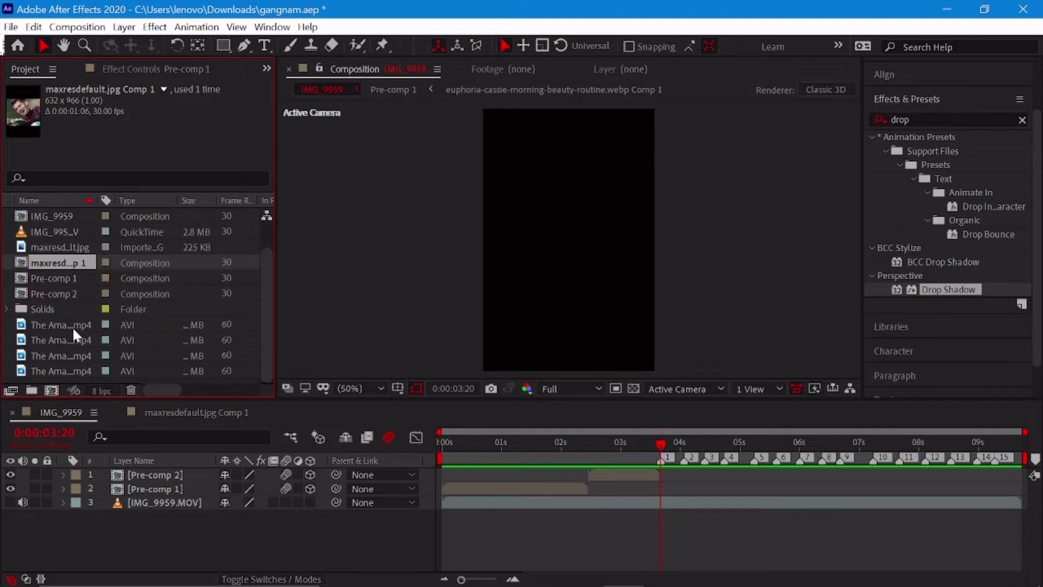
left_click(74, 329)
left_click(77, 371)
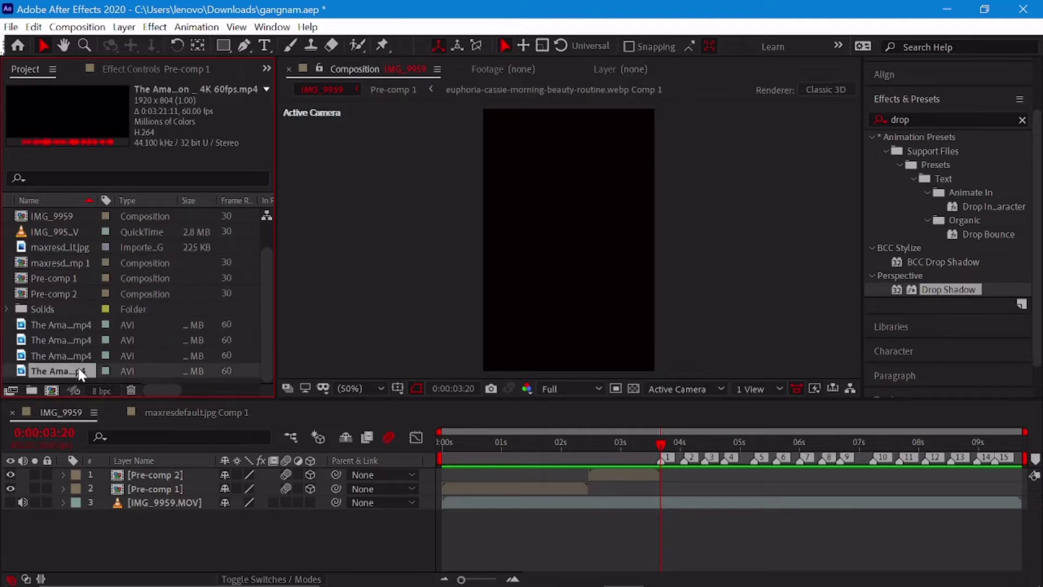
double_click(76, 360)
left_click_drag(396, 353, 458, 357)
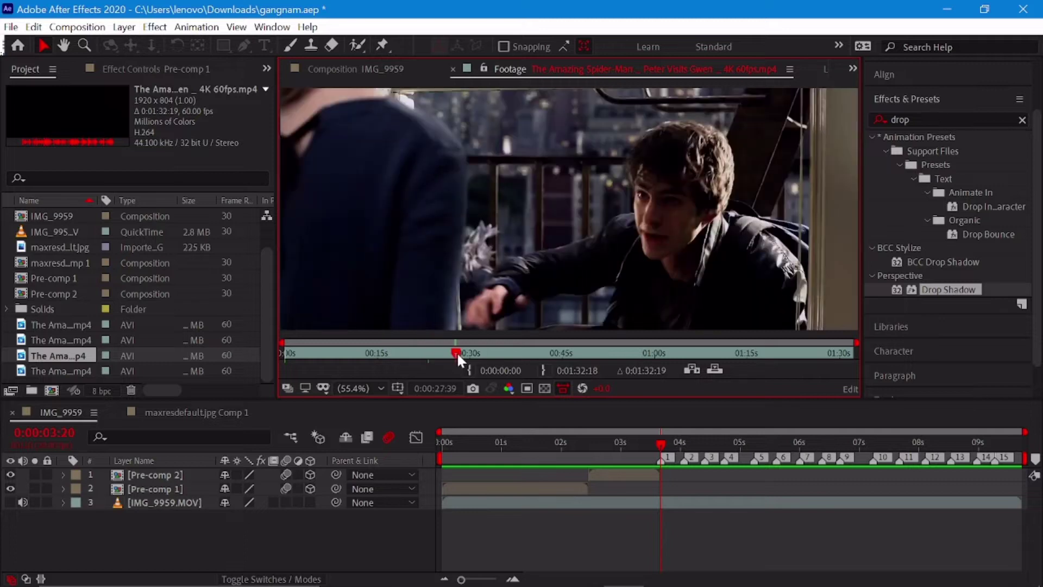
Preview more clips and add the High School Peter's Life clip as IMG_9959's top layer
left_click(453, 69)
double_click(63, 340)
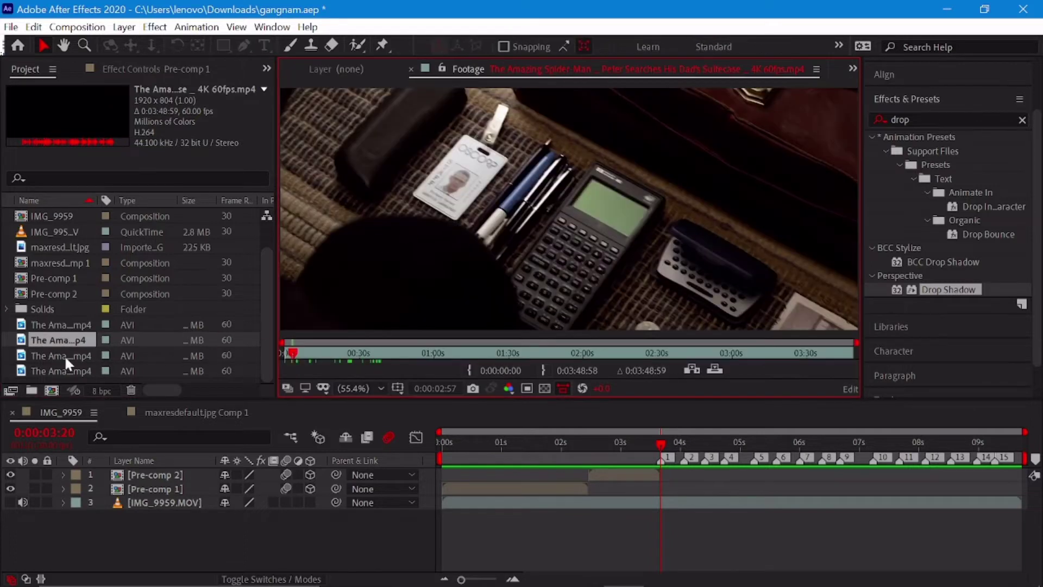
left_click(67, 325)
double_click(67, 325)
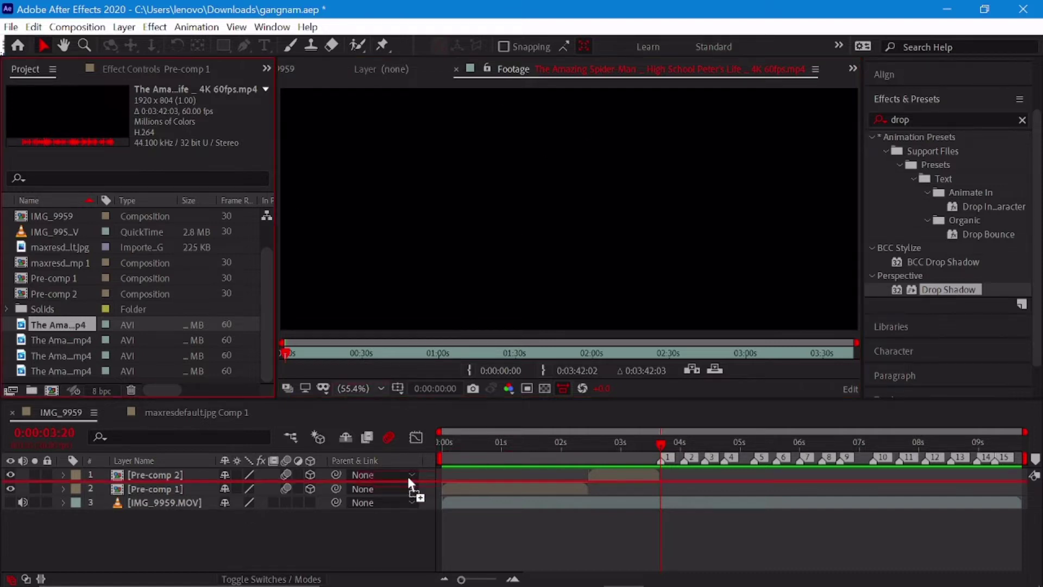
left_click_drag(65, 325, 408, 476)
Close the footage preview and slip the Spider-Man clip at 3:19 to start on another shot
left_click(571, 70)
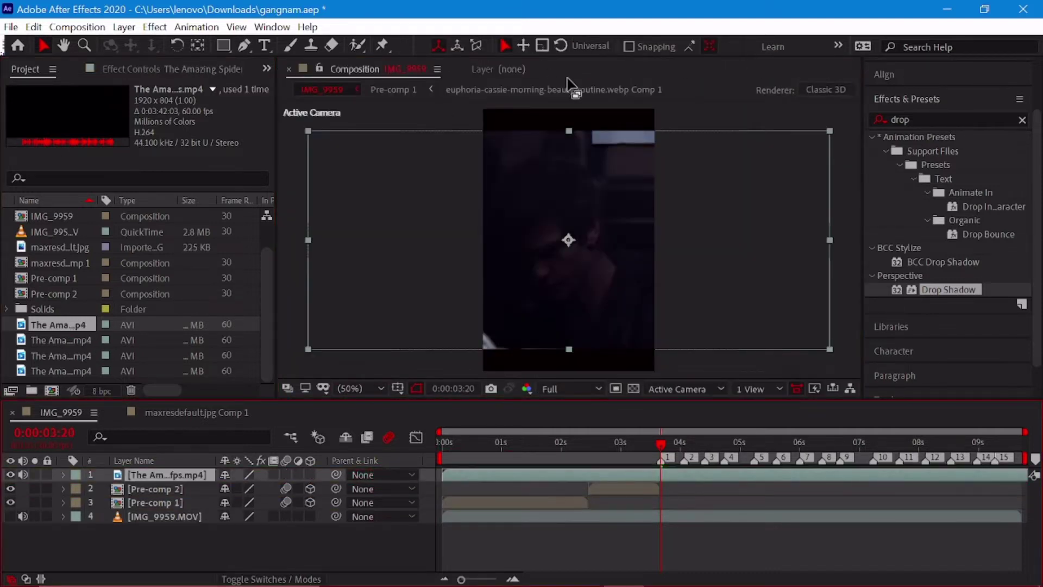
mouse_move(653, 443)
left_mouse_down()
mouse_move(657, 503)
mouse_move(550, 485)
mouse_move(840, 468)
mouse_move(925, 347)
left_mouse_up()
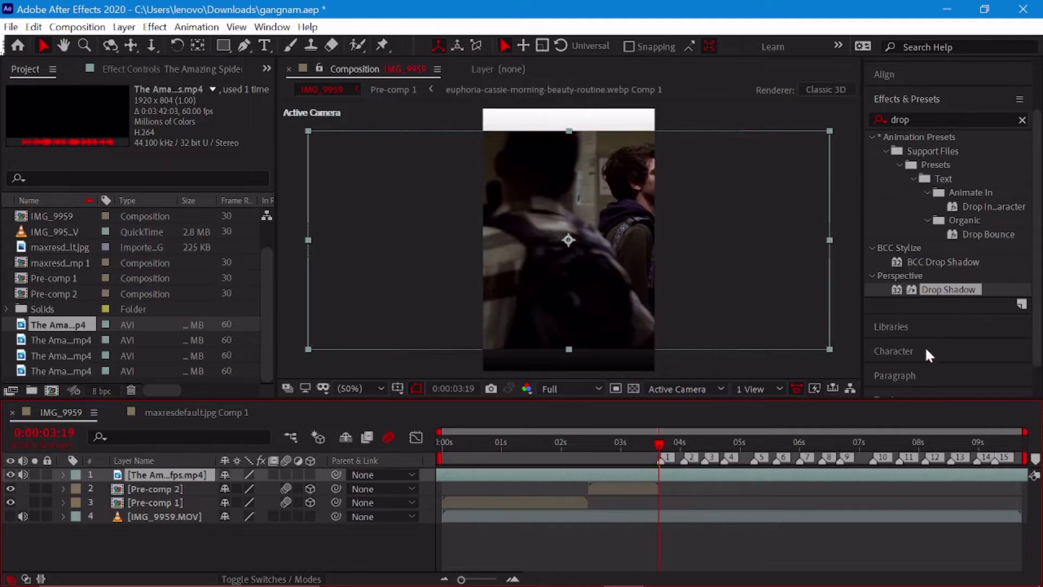
left_click_drag(713, 472, 605, 484)
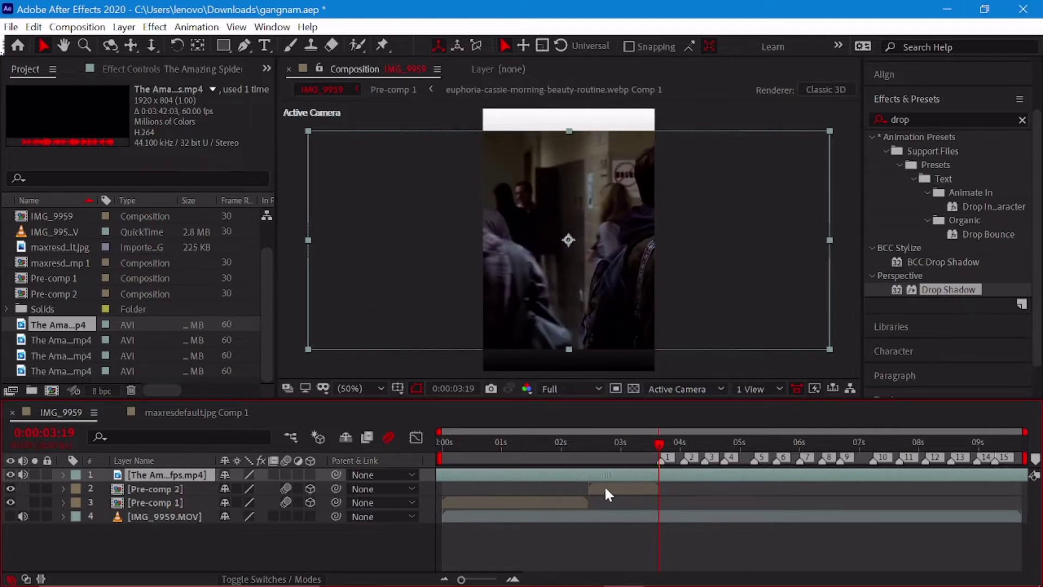
mouse_move(701, 474)
left_mouse_down()
mouse_move(517, 491)
mouse_move(595, 484)
mouse_move(605, 423)
left_mouse_up()
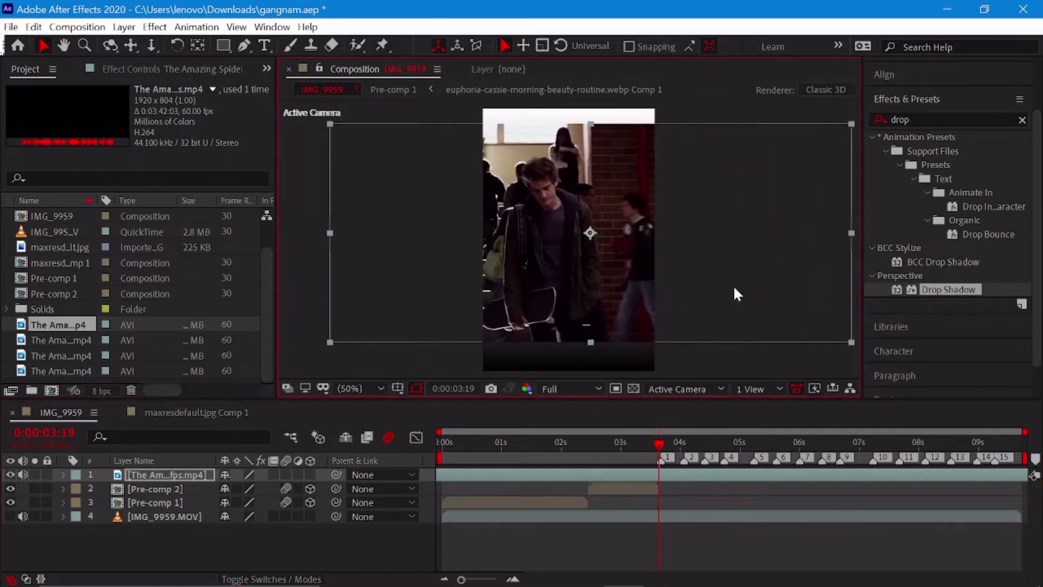
Set the clip's Scale to about 126% so it fills the vertical frame
key("s")
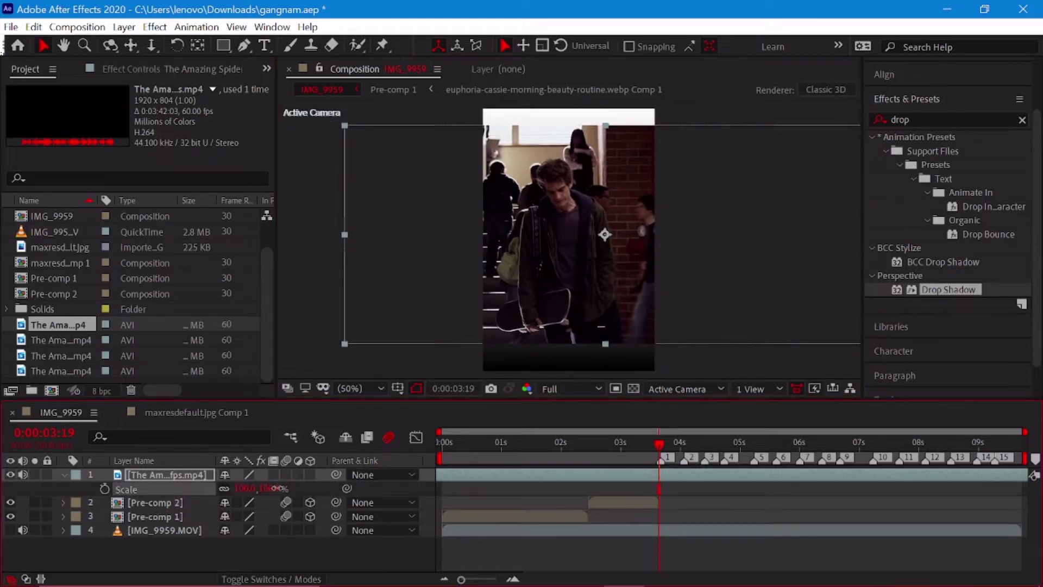
mouse_move(261, 488)
left_mouse_down()
mouse_move(676, 306)
mouse_move(526, 385)
left_mouse_up()
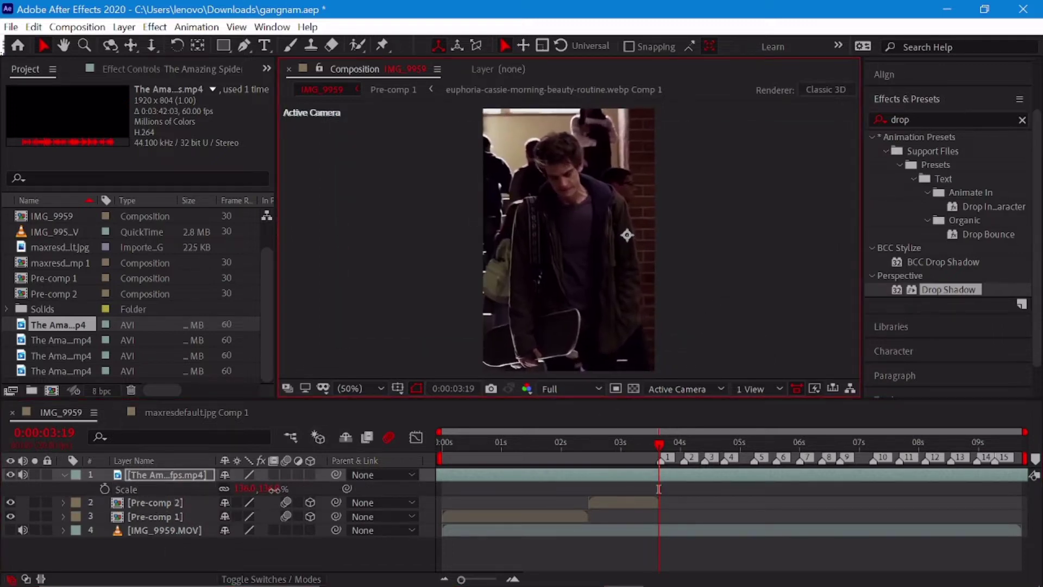
left_click_drag(274, 489, 776, 497)
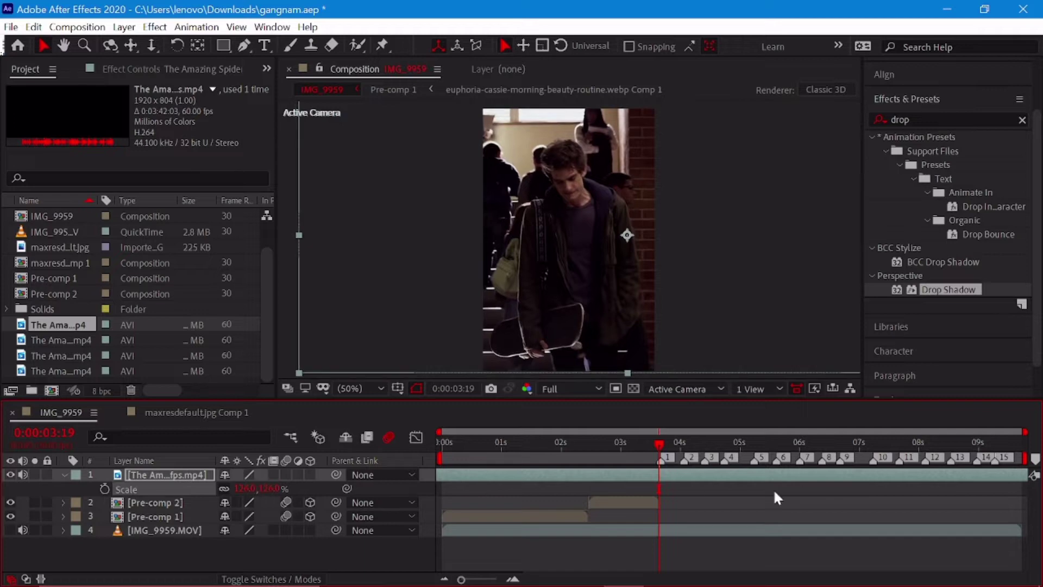
Split the clip at the current time and next beat marker, delete the first piece, slide the rest earlier
key("space")
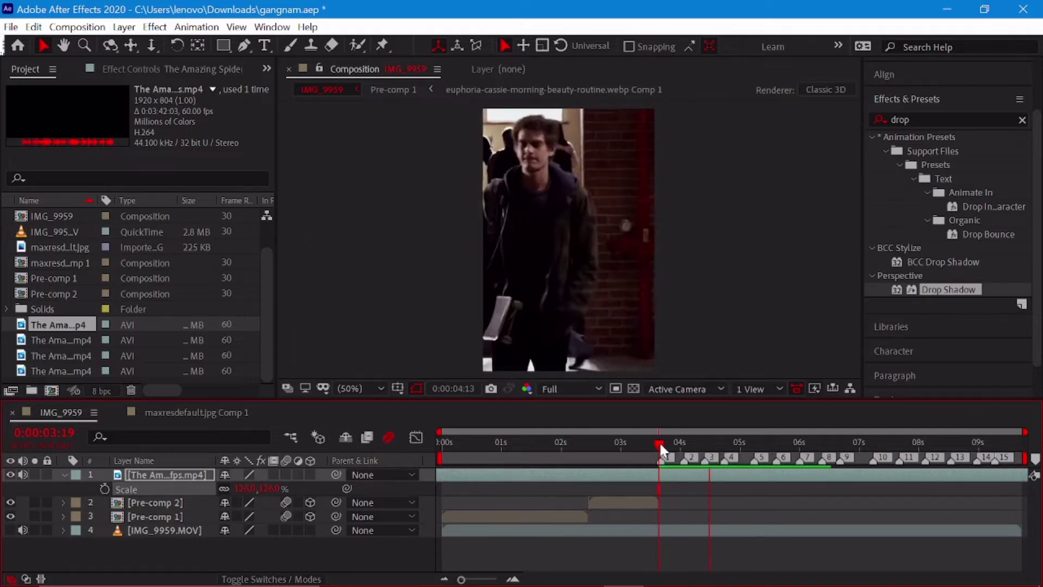
key("space")
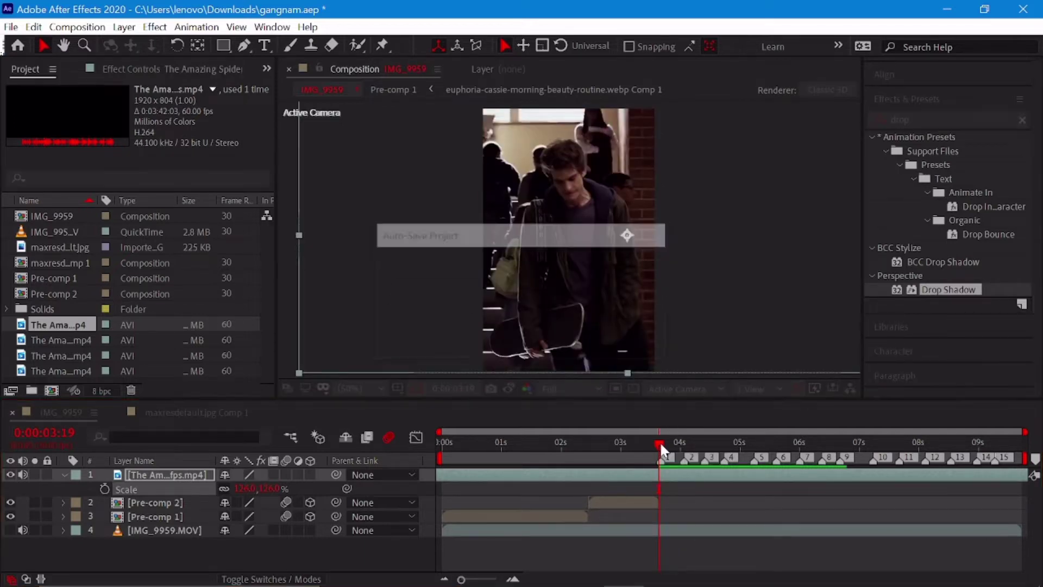
key("ctrl+shift+d")
key("k")
key("ctrl+shift+d")
left_click(648, 505)
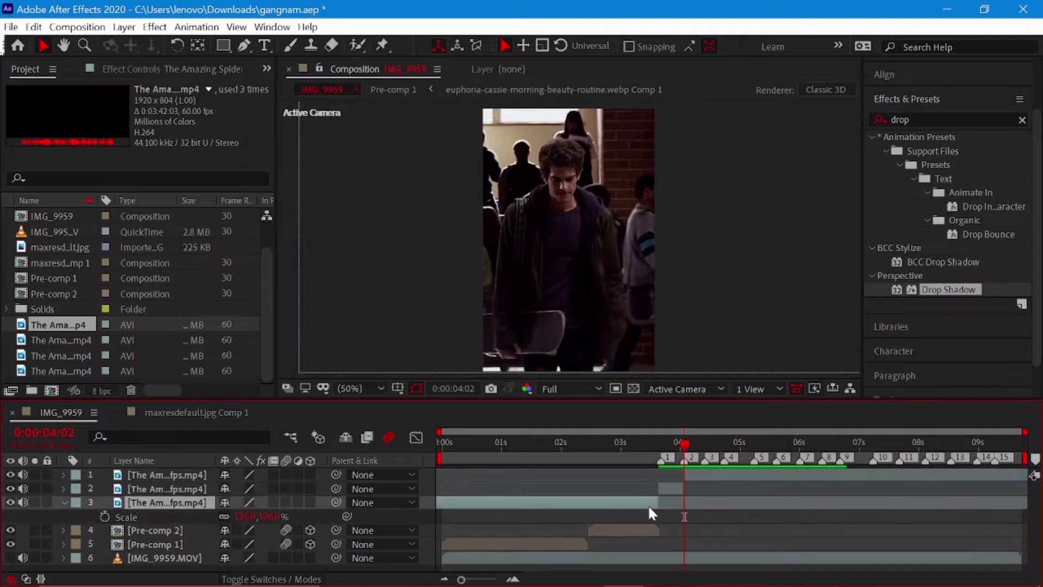
key("Delete")
left_click_drag(686, 474, 518, 474)
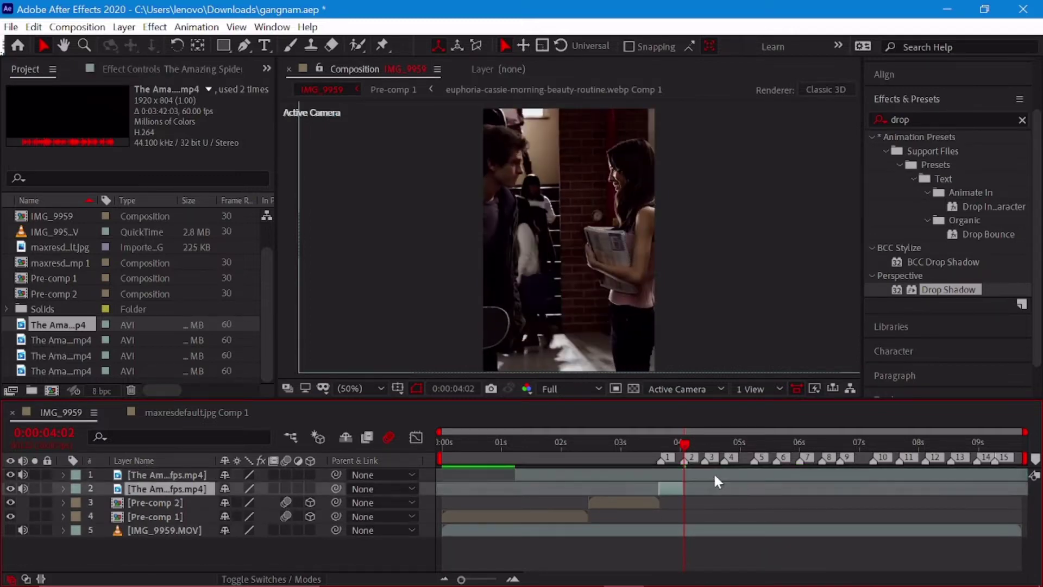
Undo the timing change and slide the clip earlier to a close-up, parking the time at 4:02
left_click(33, 27)
left_click(81, 45)
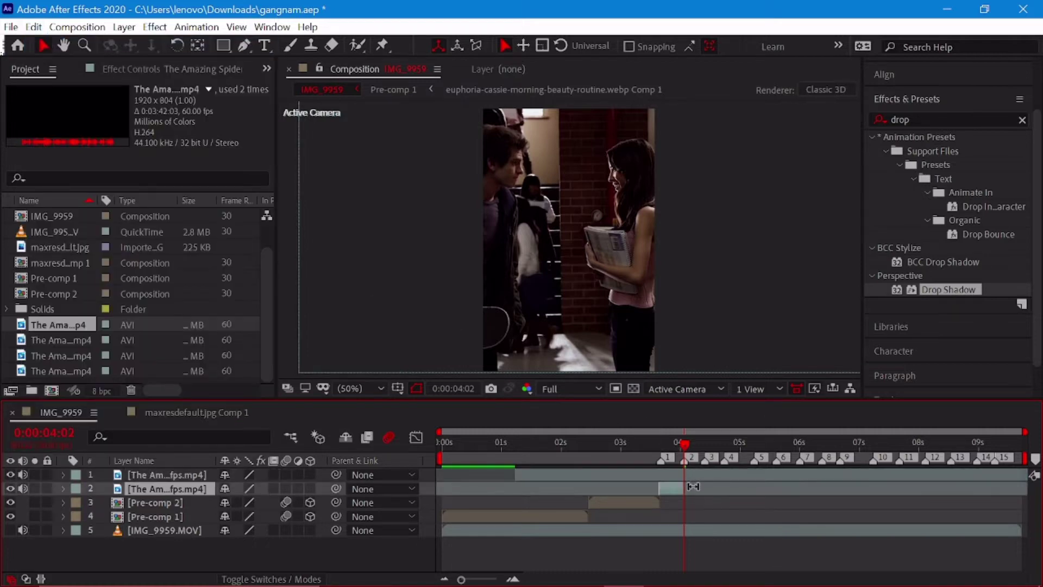
mouse_move(693, 475)
left_mouse_down()
mouse_move(666, 488)
mouse_move(648, 474)
left_mouse_up()
left_click(691, 444)
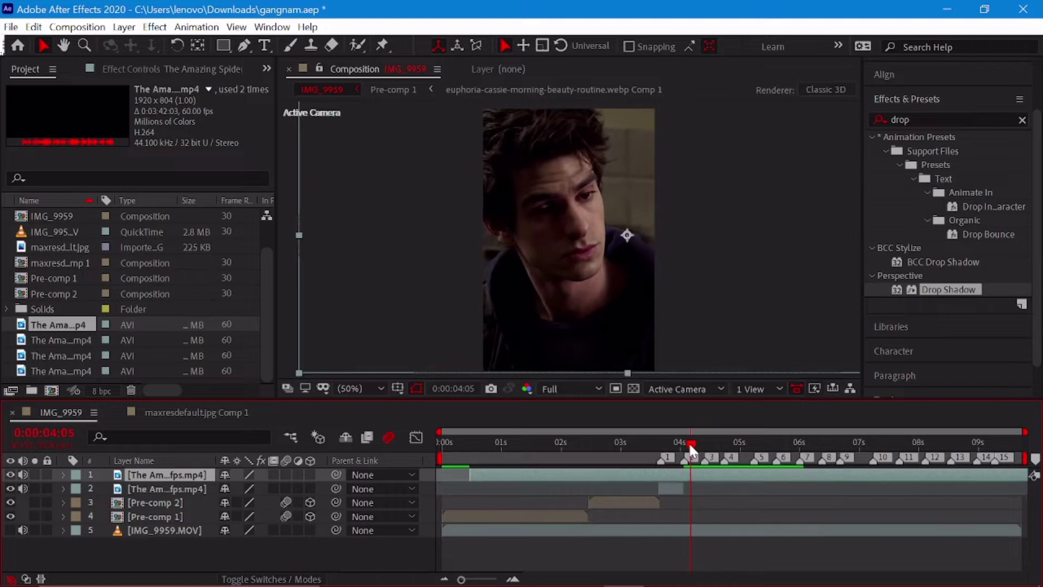
left_click_drag(689, 443, 683, 441)
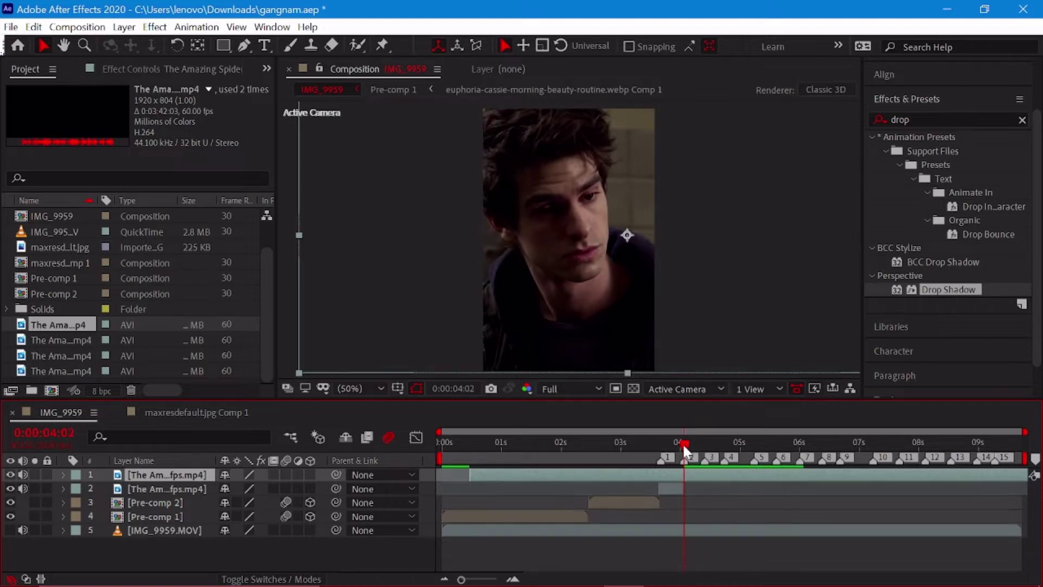
Split the clip at the 4:02 and 4:12 beats and delete the leftover piece
key("ctrl+shift+d")
key("shift+Page_Down")
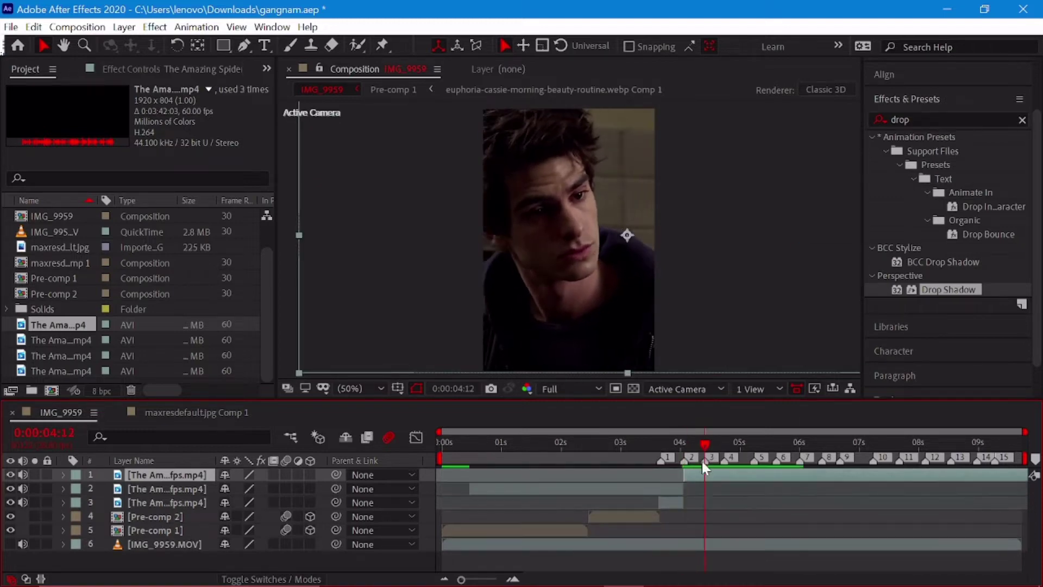
key("ctrl+shift+d")
left_click(682, 498)
key("Delete")
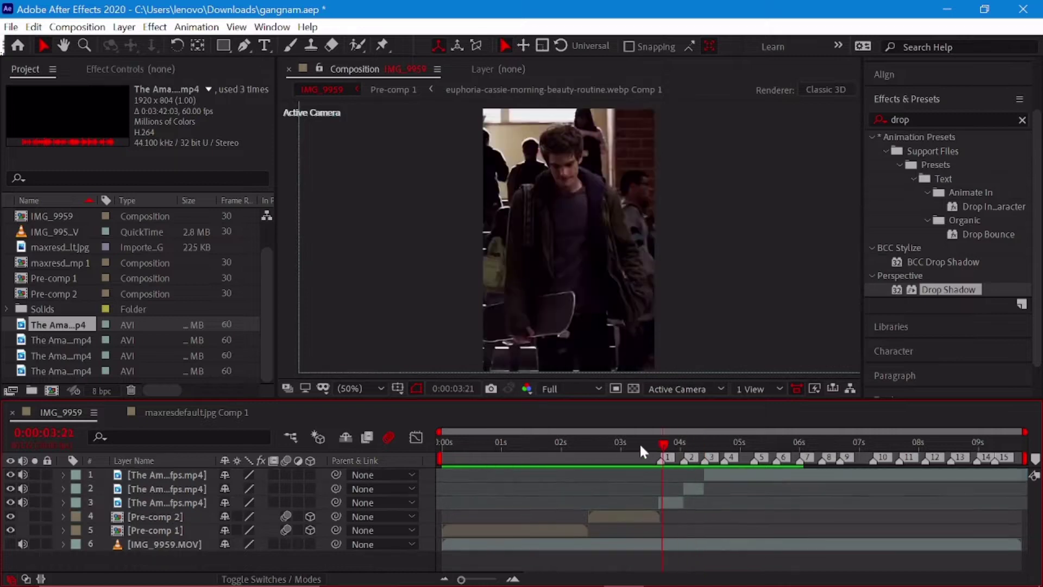
Preview the cuts and slide the top clip to show a new shot at 4:12, comparing with undo/redo
left_click_drag(639, 443, 673, 487)
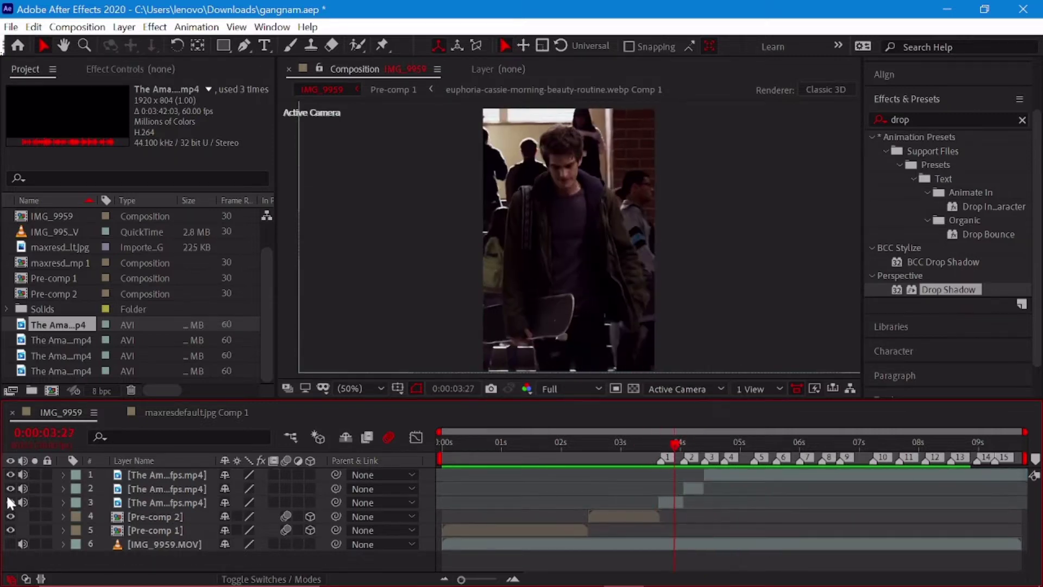
left_click(676, 442)
key("space")
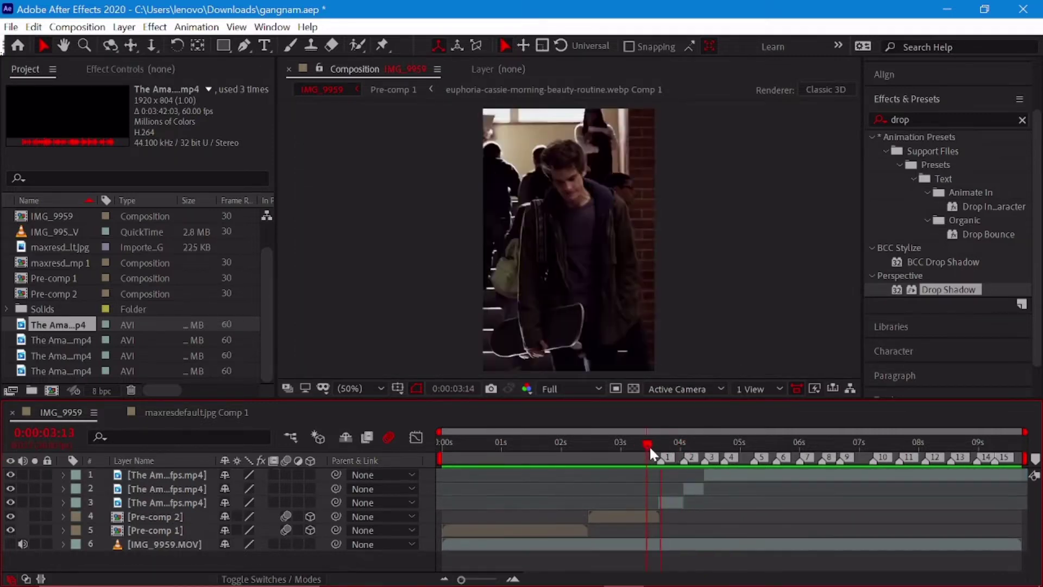
mouse_move(650, 446)
left_mouse_down()
mouse_move(705, 497)
mouse_move(522, 478)
left_mouse_up()
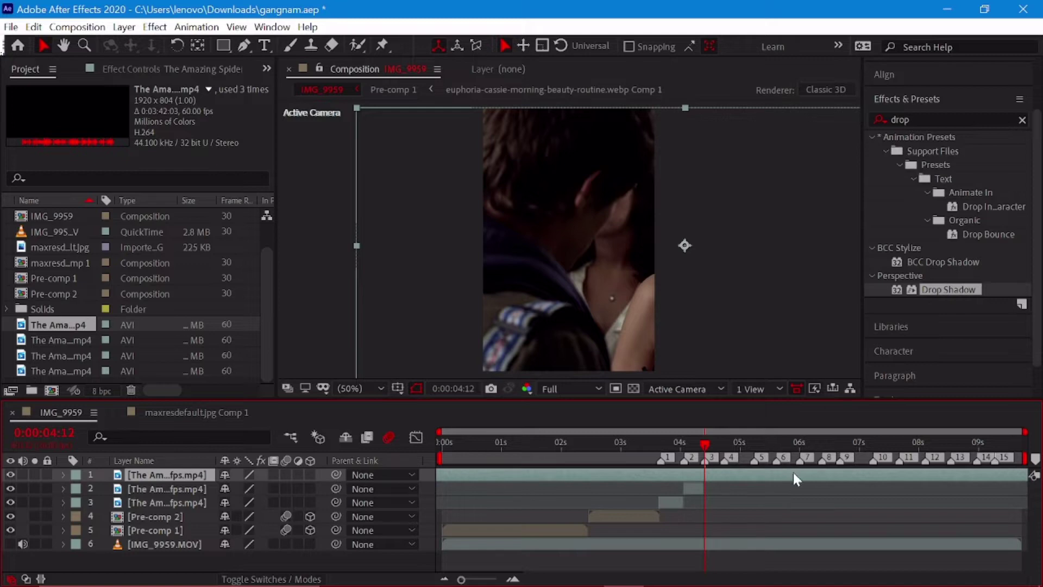
left_click_drag(792, 477, 531, 482)
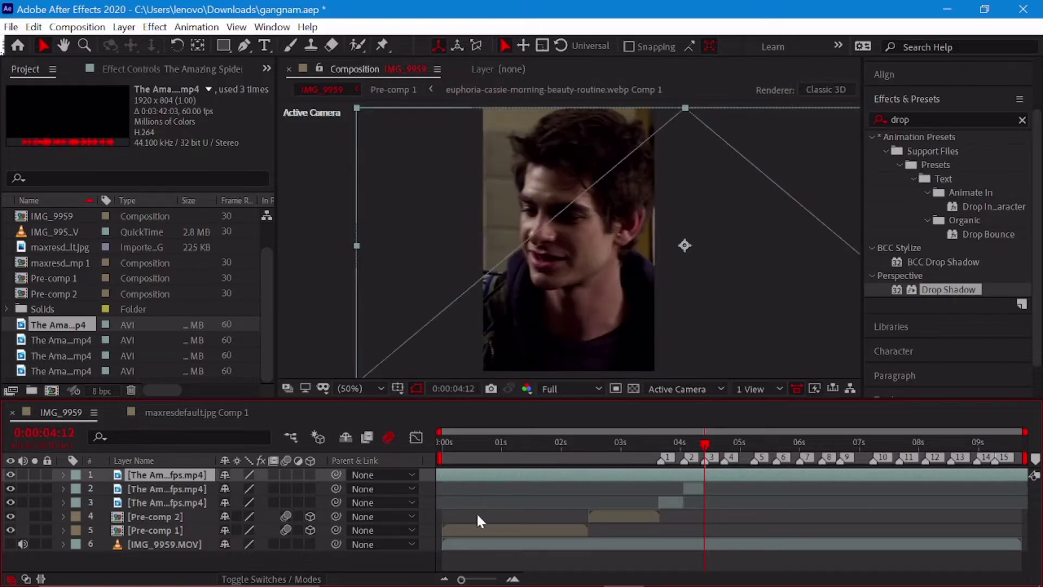
key("ctrl+z")
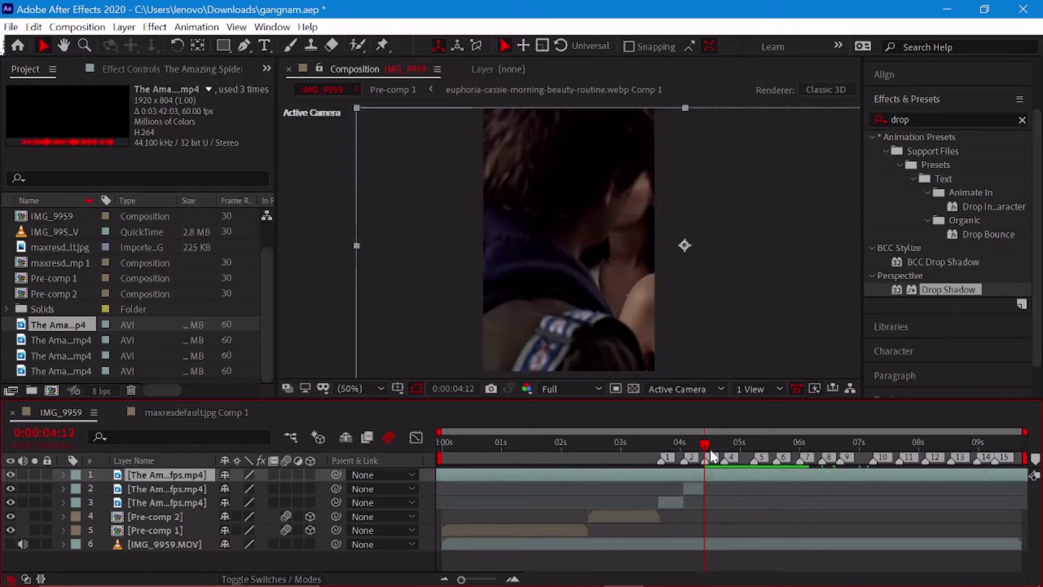
left_click(711, 446)
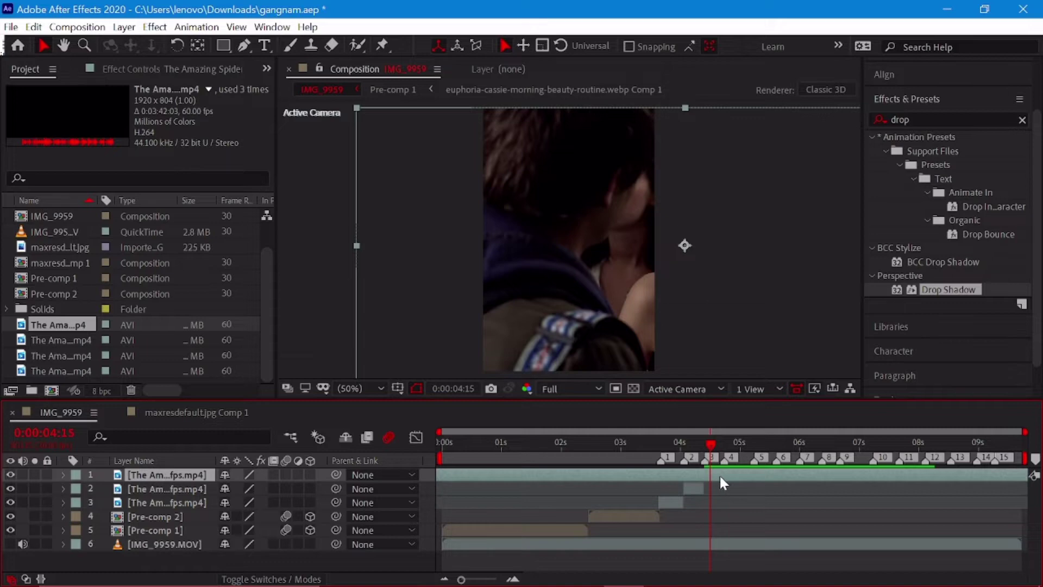
left_click(705, 443)
key("ctrl+shift+z")
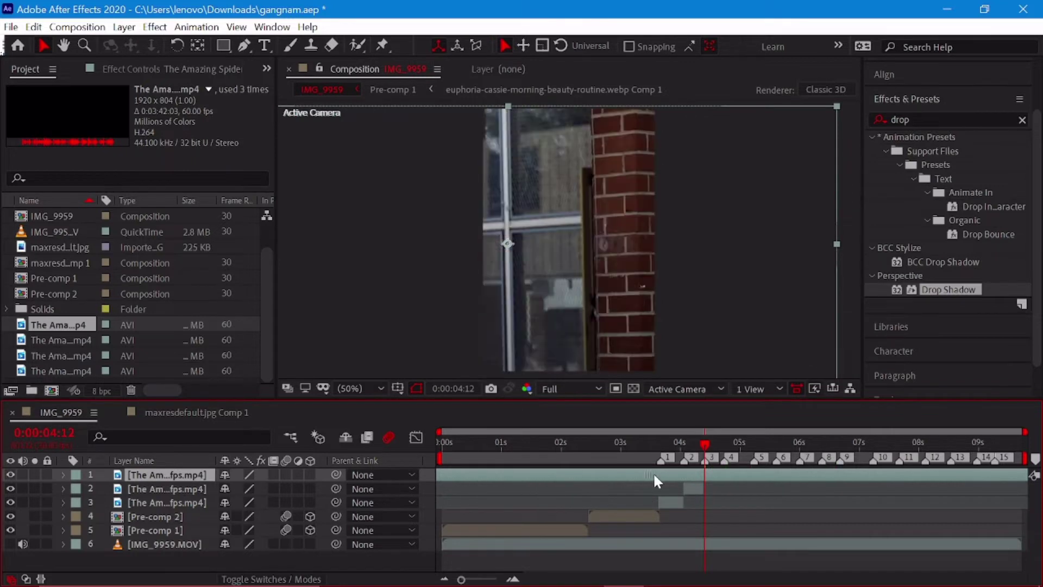
Slide the top clip to a new shot of the man in the dark jacket, previewing up to 4:22
left_click(715, 326)
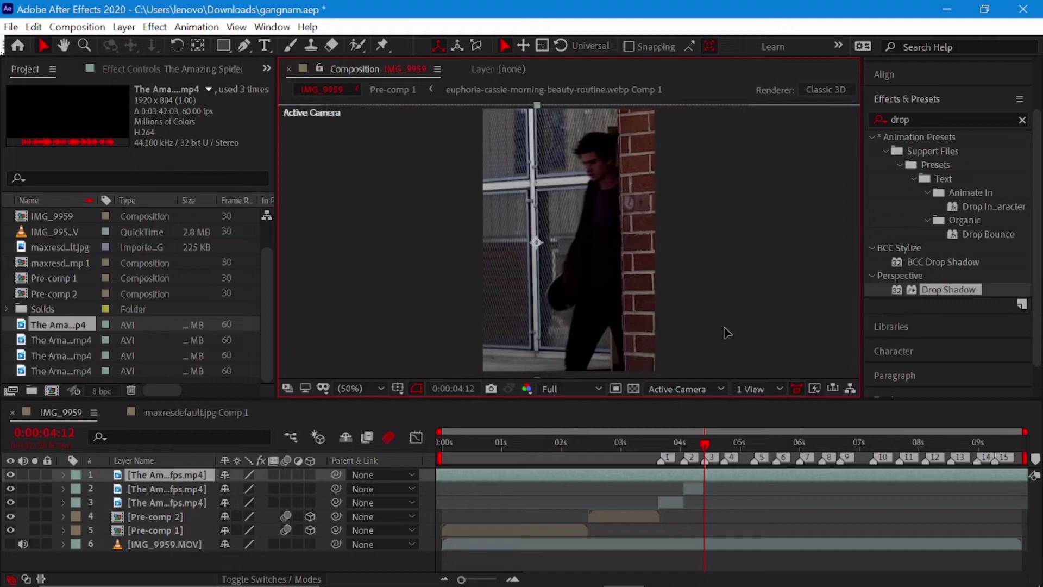
left_click(708, 464)
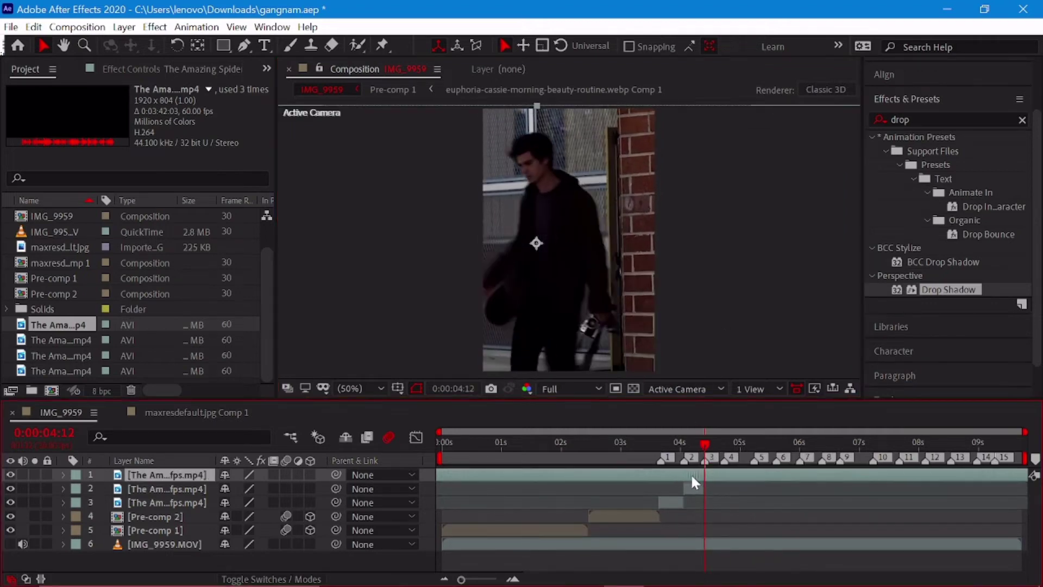
left_click(709, 376)
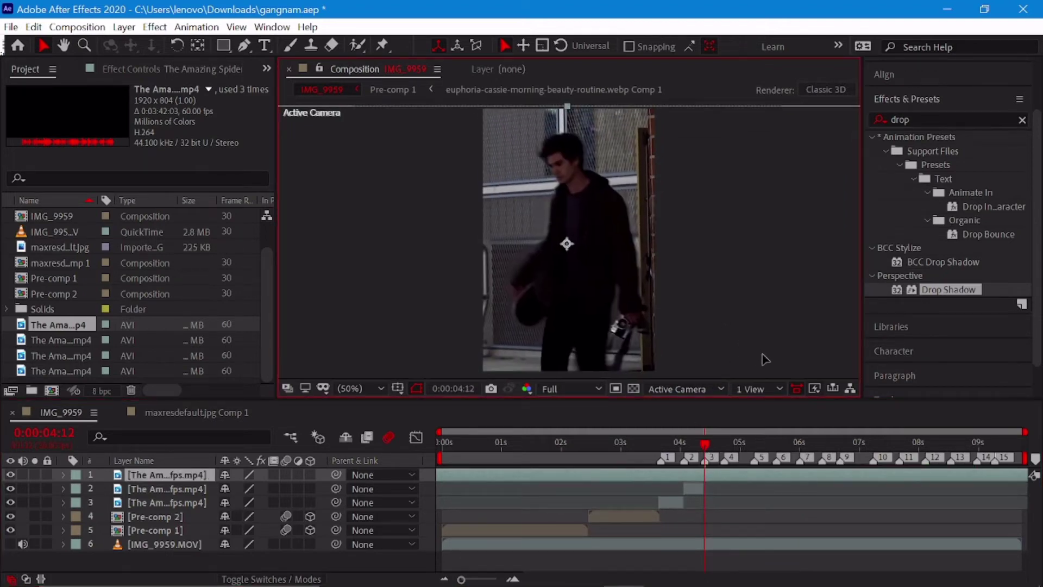
key("space")
key("space")
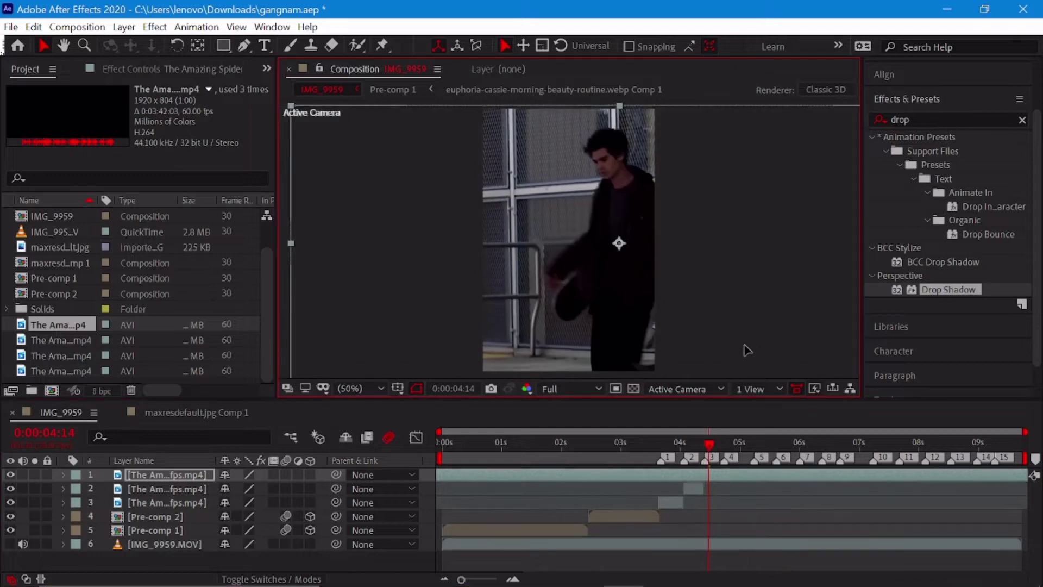
key("space")
key("space")
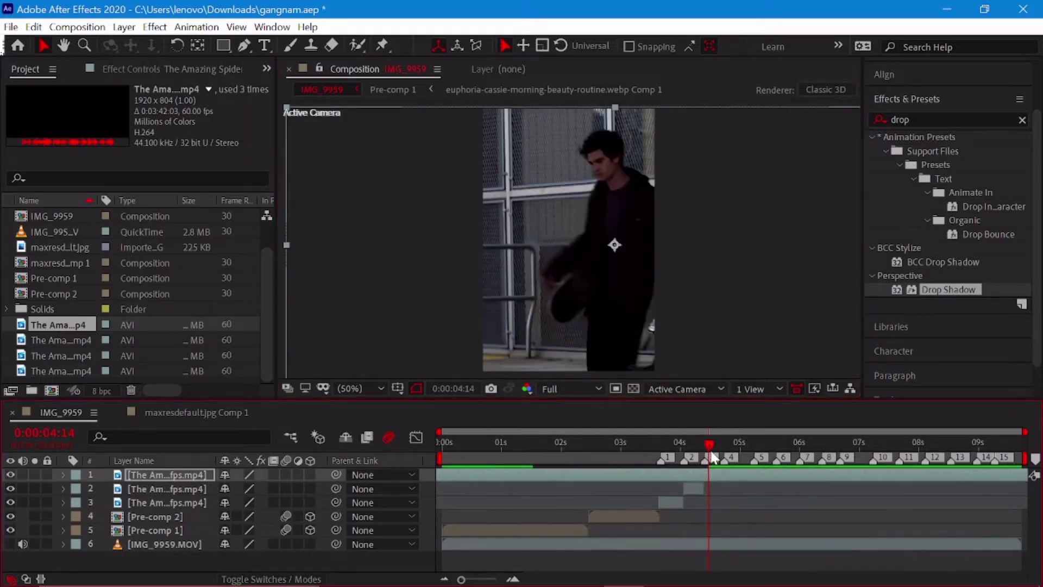
left_click_drag(744, 478, 628, 341)
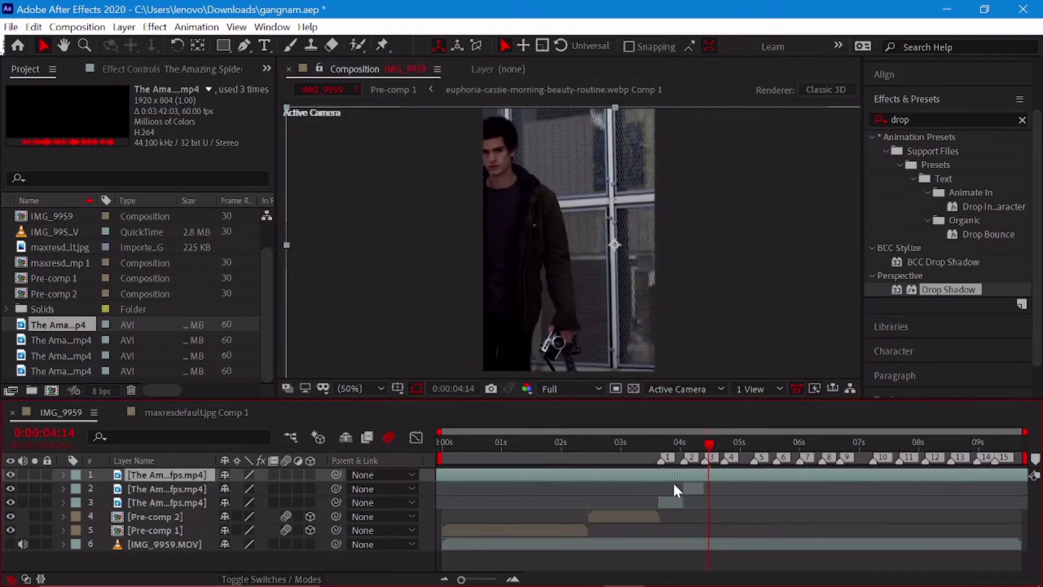
key("space")
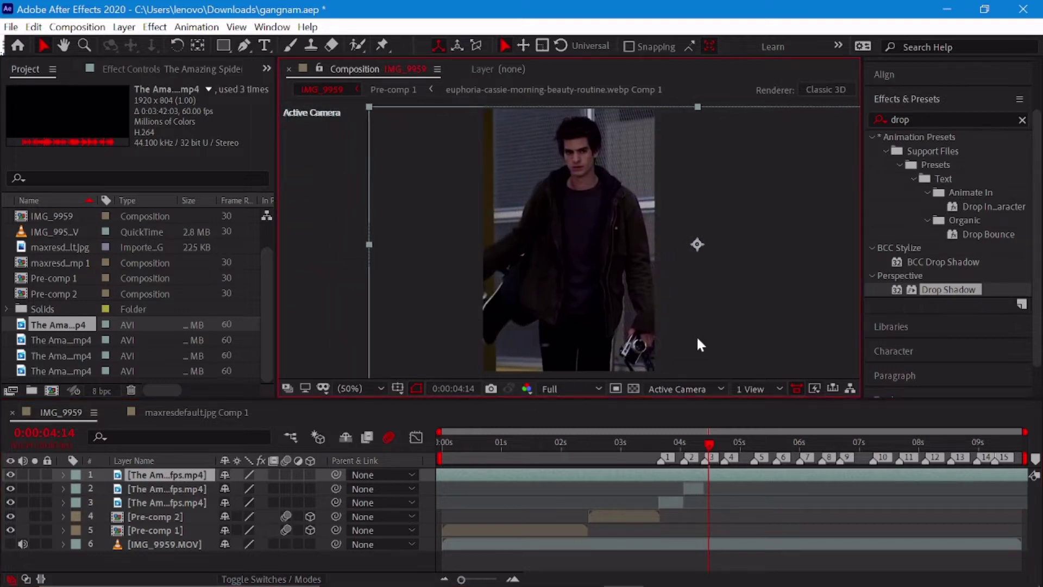
key("space")
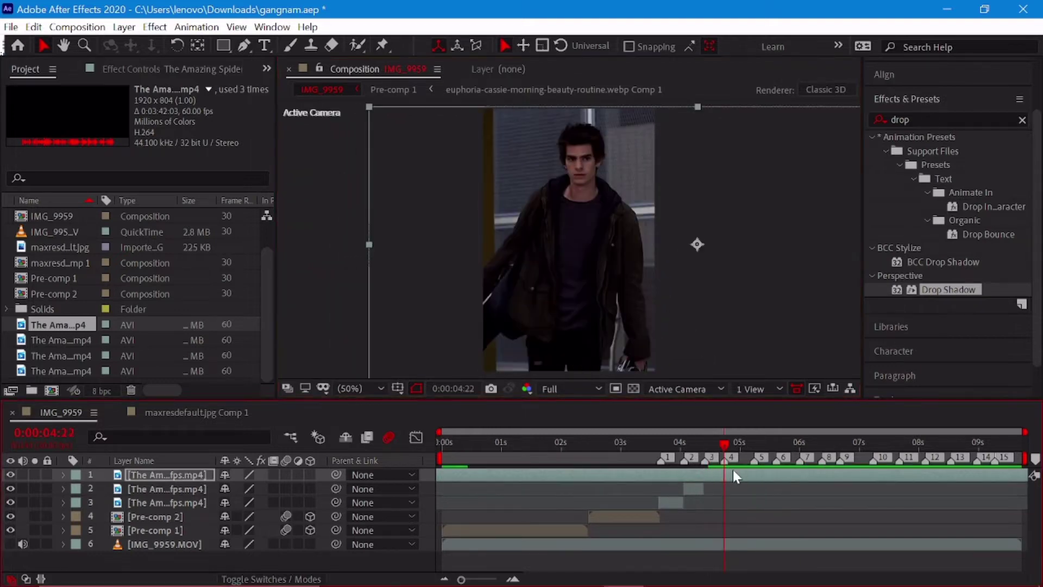
Split the clip at 4:22 and 4:12, delete the long leftover piece, and preview the result
key("ctrl+shift+d")
left_click_drag(728, 451, 705, 489)
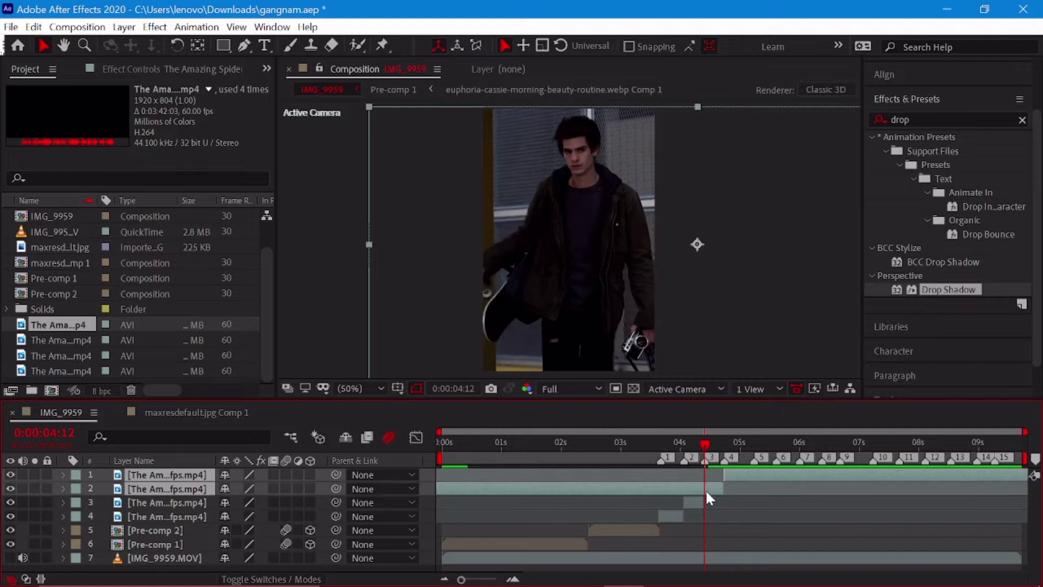
key("ctrl+shift+d")
left_click(692, 504)
key("Delete")
key("space")
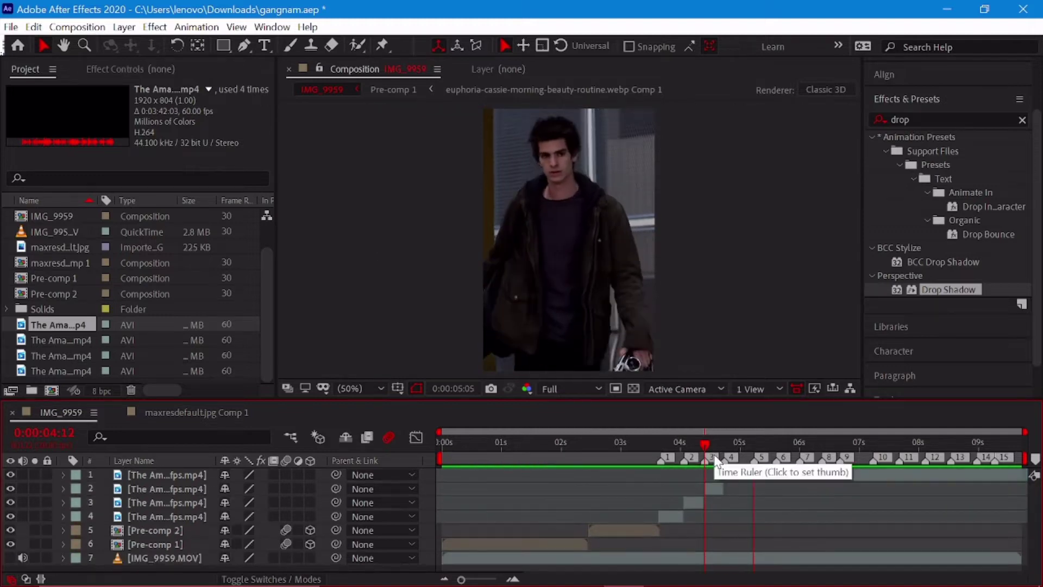
key("space")
mouse_move(700, 442)
left_mouse_down()
mouse_move(712, 469)
mouse_move(490, 484)
mouse_move(601, 480)
left_mouse_up()
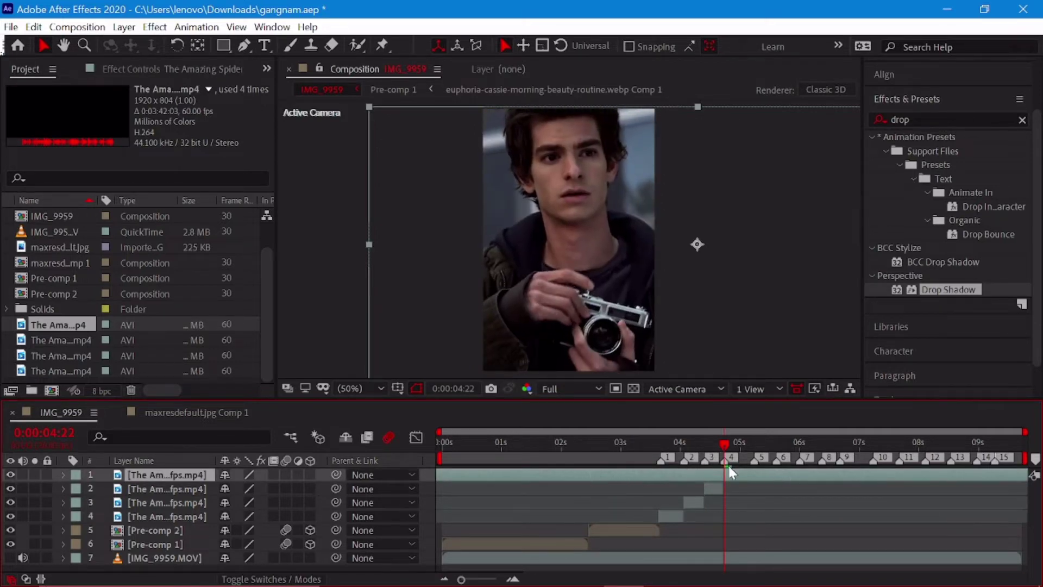
Split the top clip at 4:22 and 5:07, then return the playhead to 5:07
key("ctrl+shift+d")
left_click(736, 451)
left_click_drag(737, 456, 755, 470)
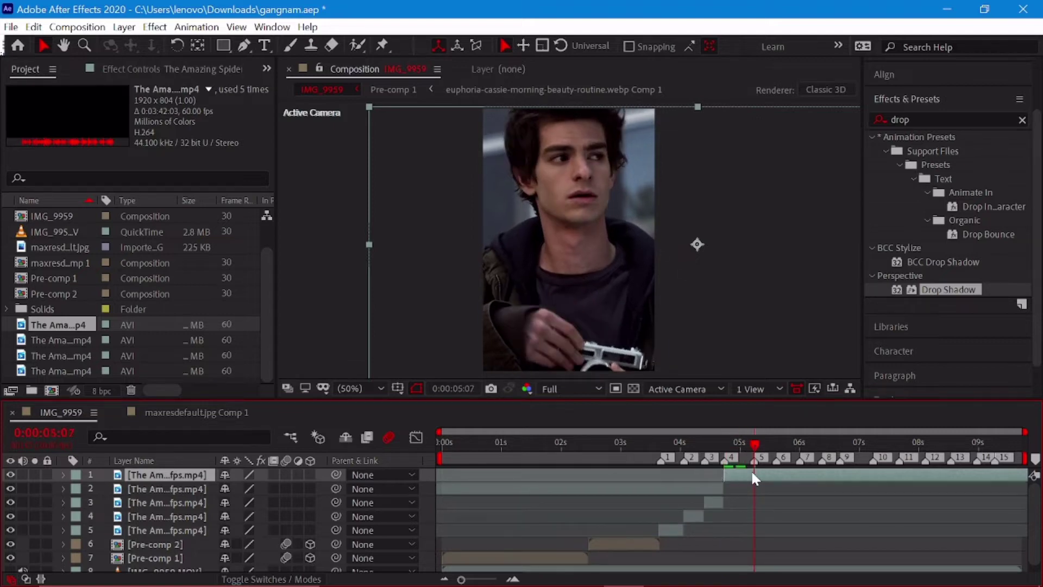
key("ctrl+shift+d")
left_click(703, 454)
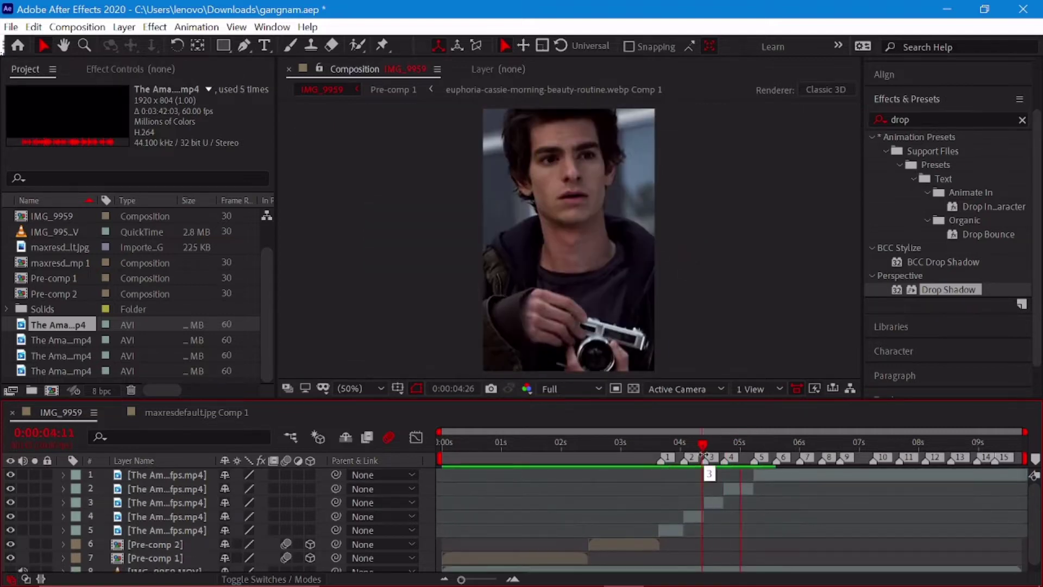
left_click(636, 443)
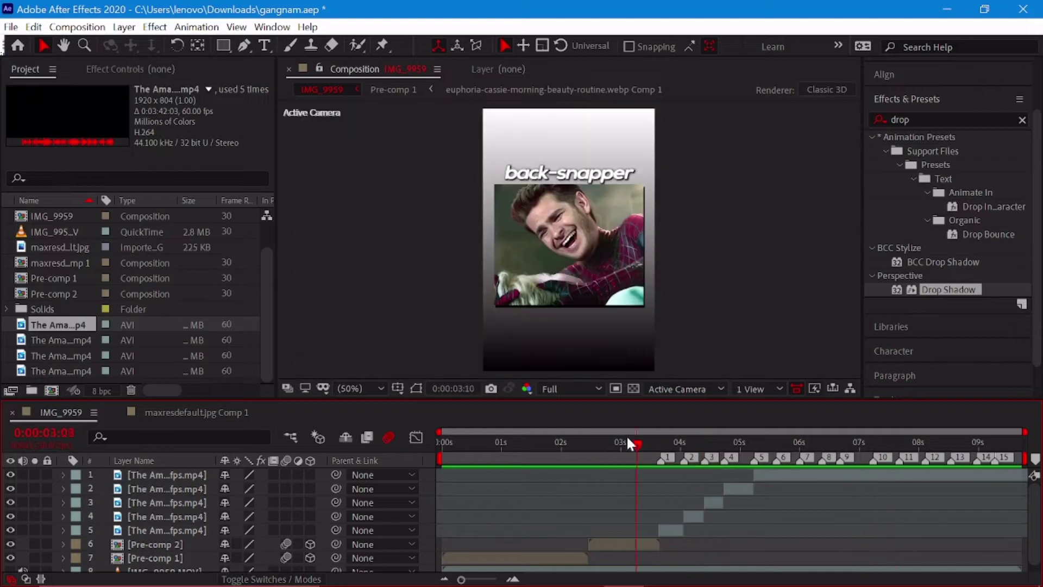
left_click_drag(627, 435, 607, 432)
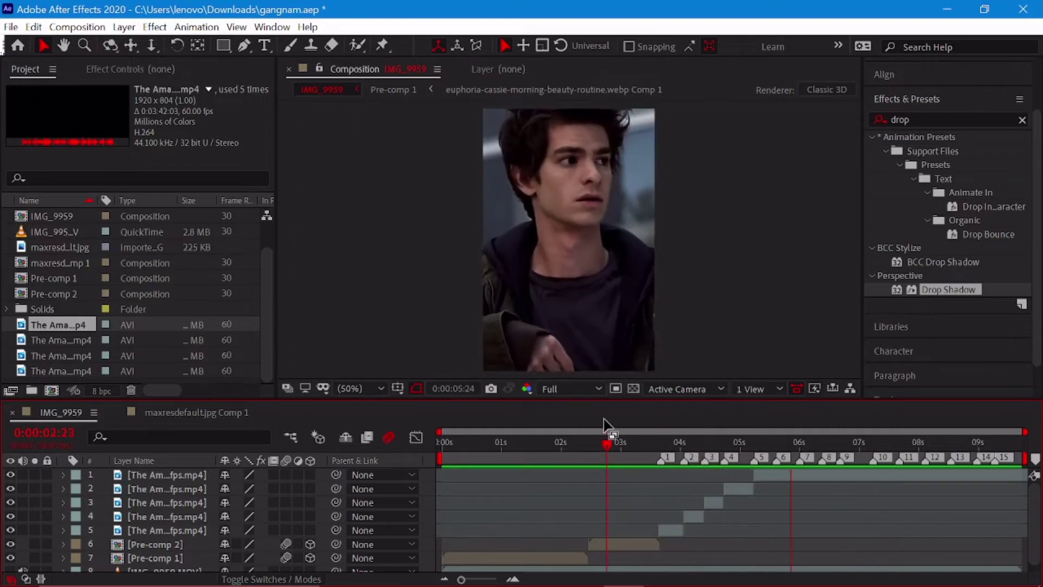
mouse_move(607, 434)
left_mouse_down()
mouse_move(757, 455)
mouse_move(399, 477)
left_mouse_up()
Slip the top clip to Peter gesturing among classmates, trim it at the 5:18 beat, delete the remainder
left_click(752, 477)
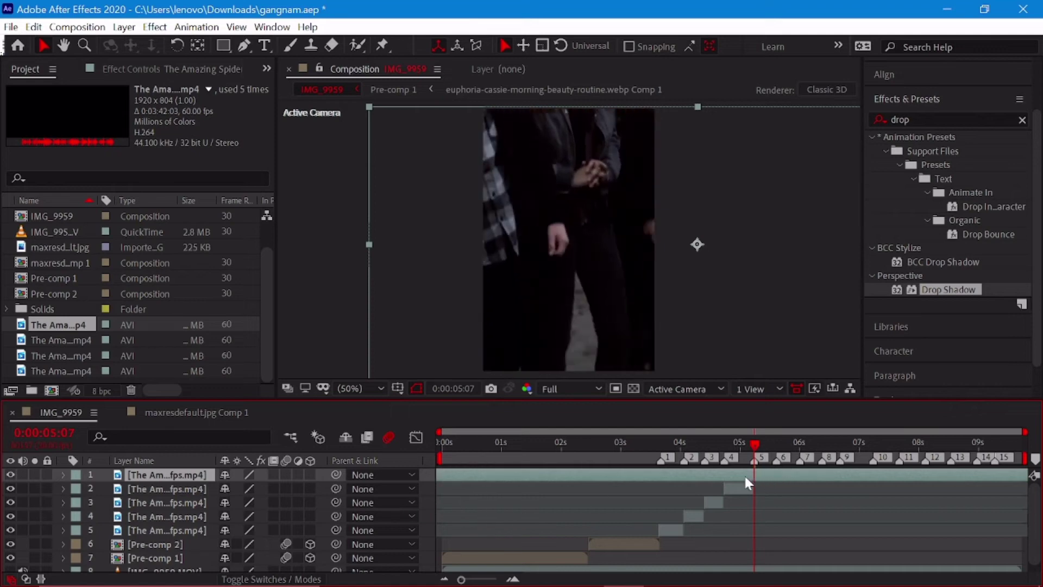
left_click_drag(745, 479, 661, 486)
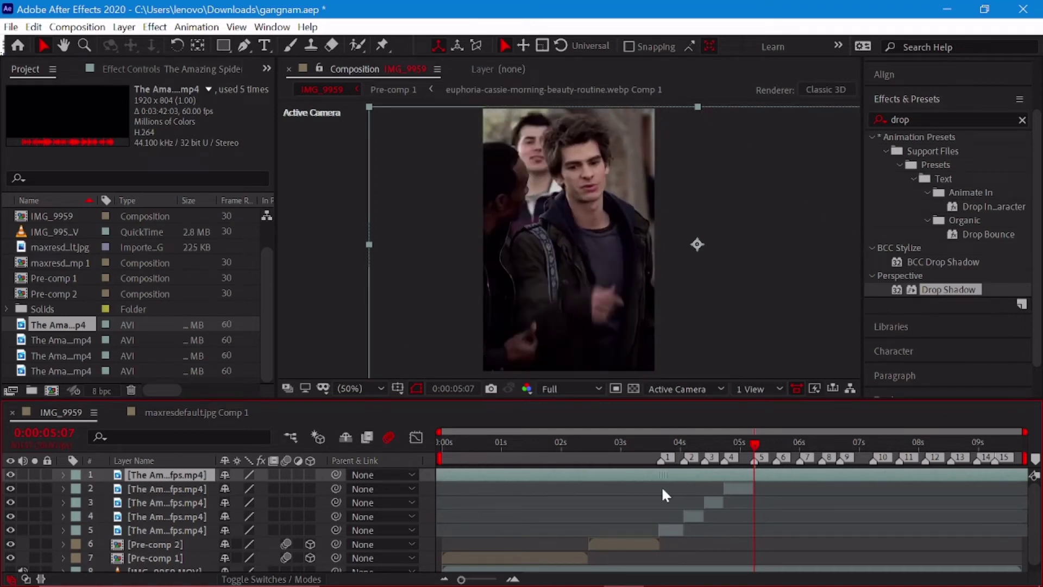
left_click_drag(663, 491, 701, 476)
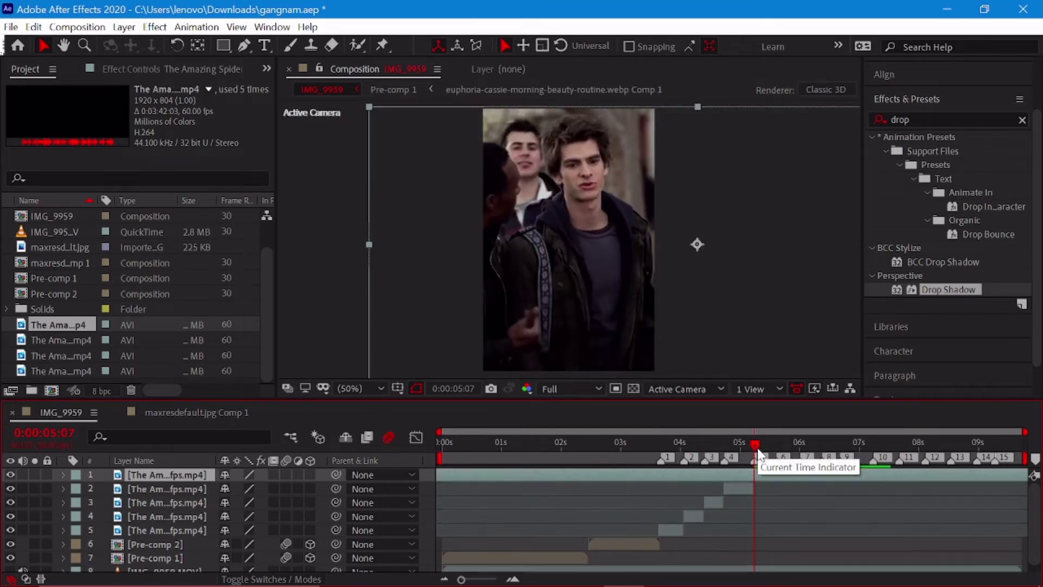
key("ctrl+shift+d")
left_click_drag(759, 453, 777, 481)
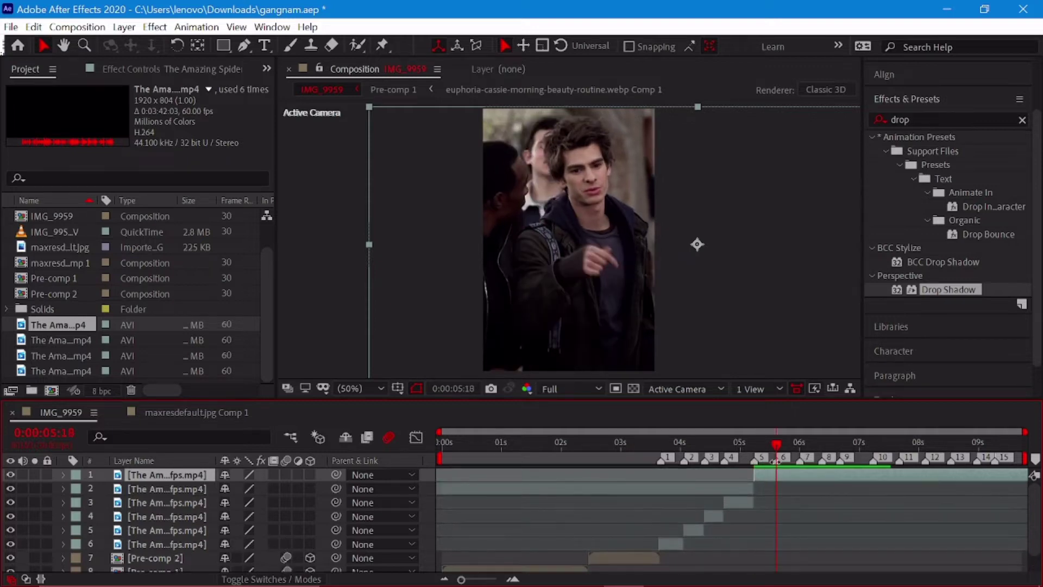
left_click(739, 501)
mouse_move(764, 476)
left_mouse_down()
mouse_move(751, 489)
mouse_move(389, 507)
left_mouse_up()
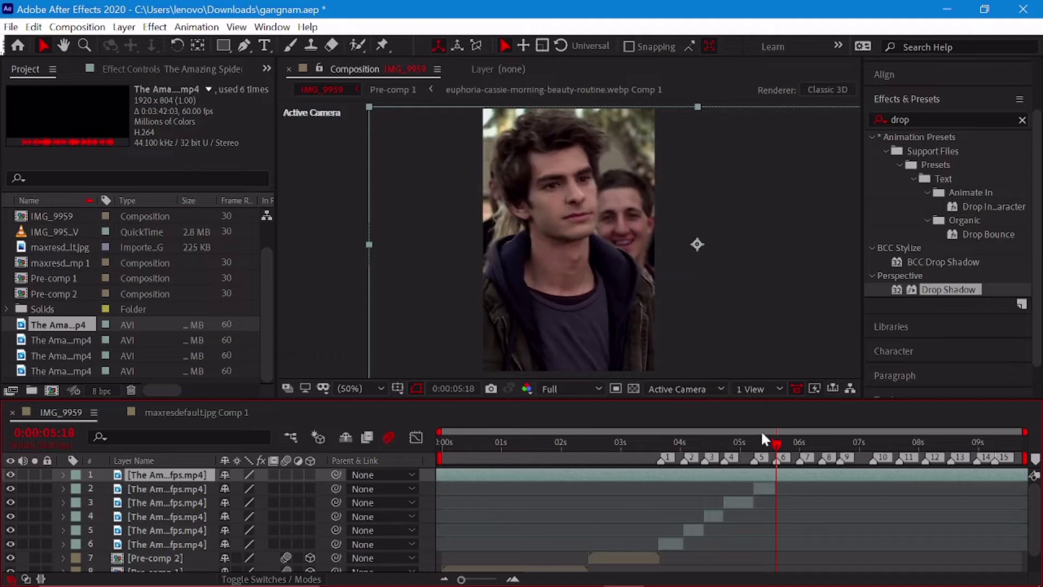
mouse_move(814, 478)
left_mouse_down()
mouse_move(672, 493)
mouse_move(863, 478)
left_mouse_up()
key("Delete")
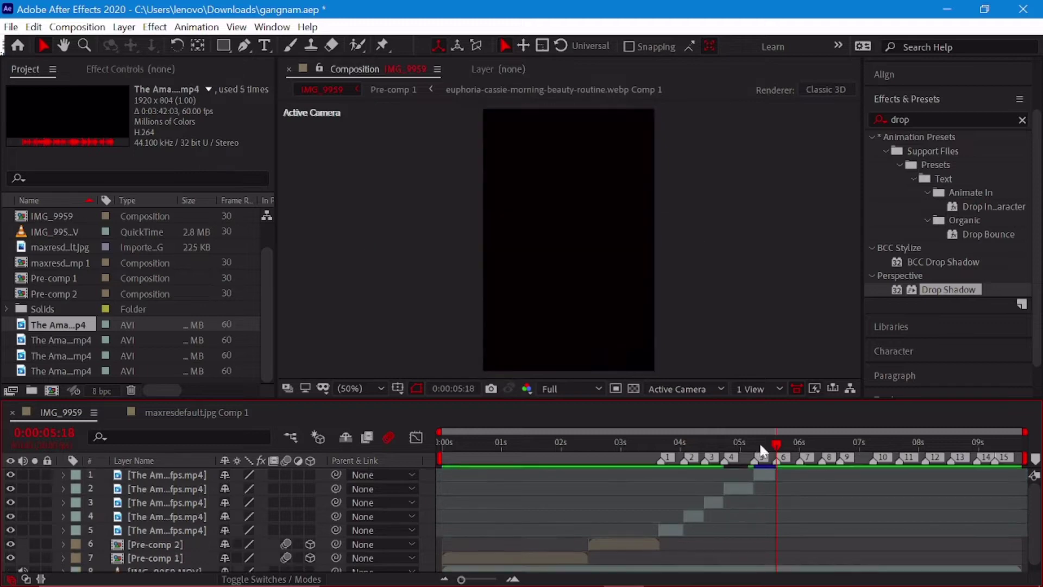
Preview the edit so far, stepping from 2:27 through 4:17
left_click_drag(763, 451, 615, 442)
key("space")
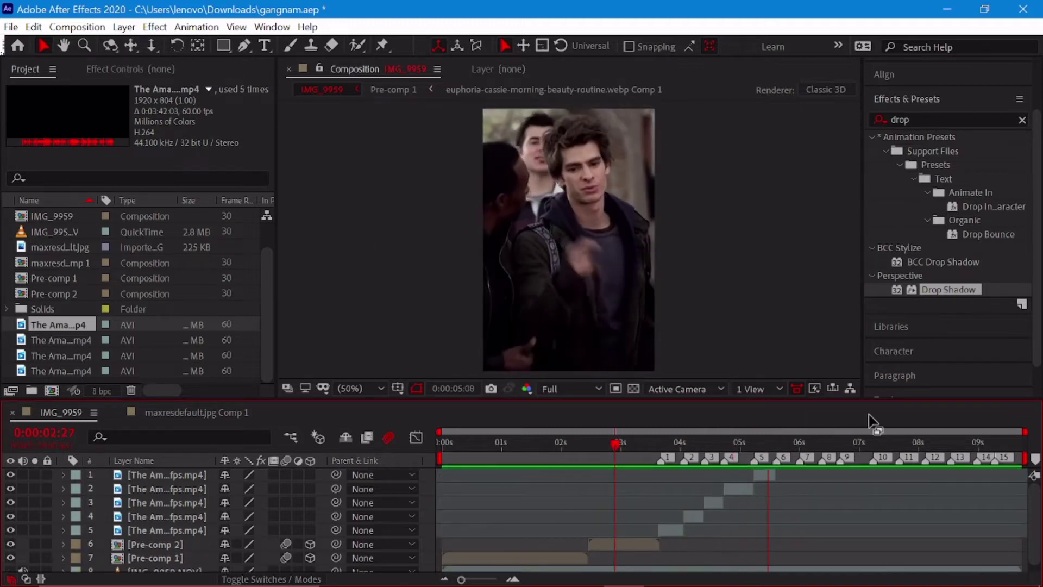
left_click(633, 442)
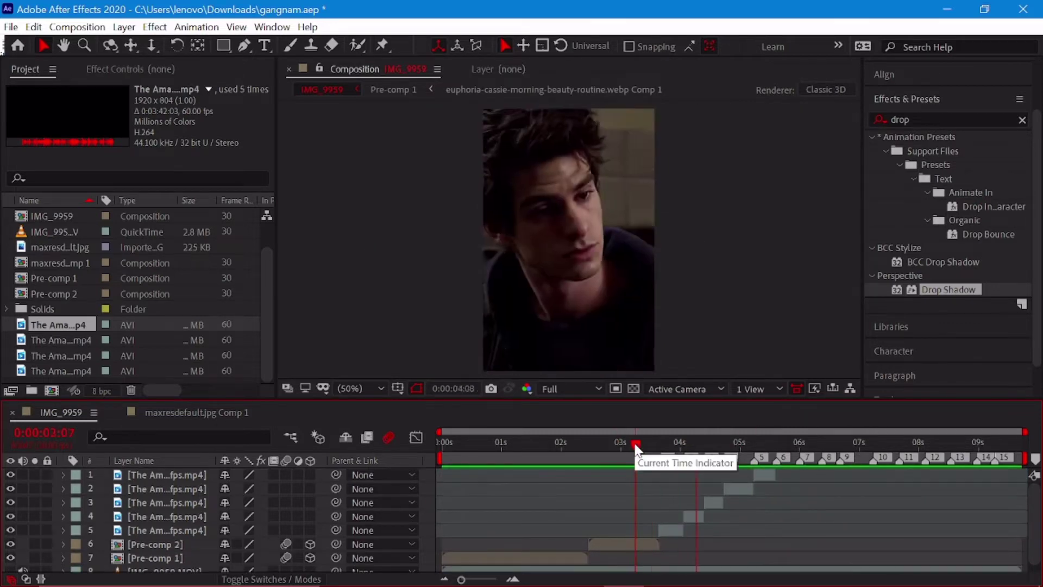
left_click_drag(636, 449, 715, 452)
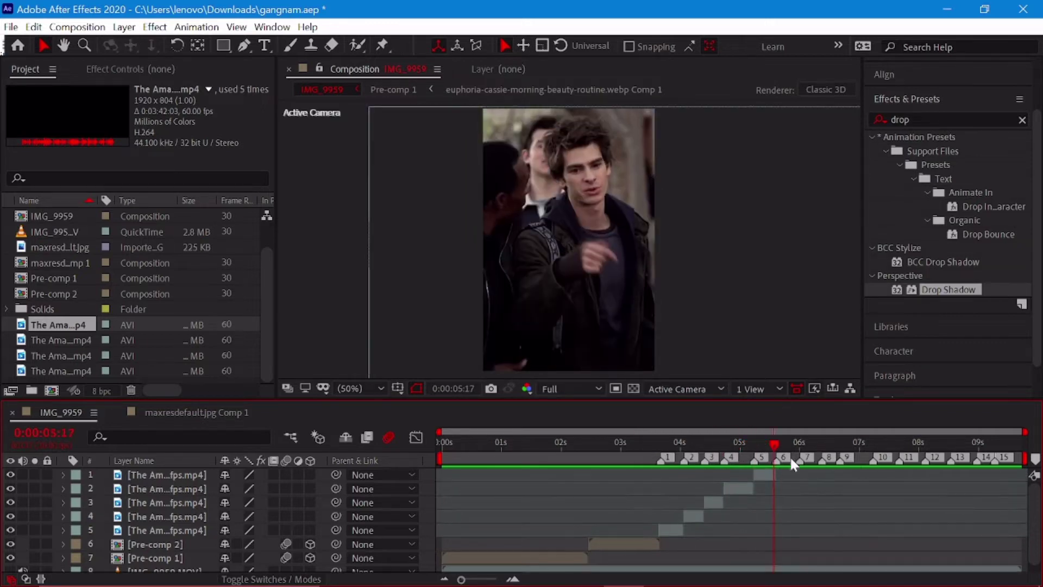
left_click(86, 340)
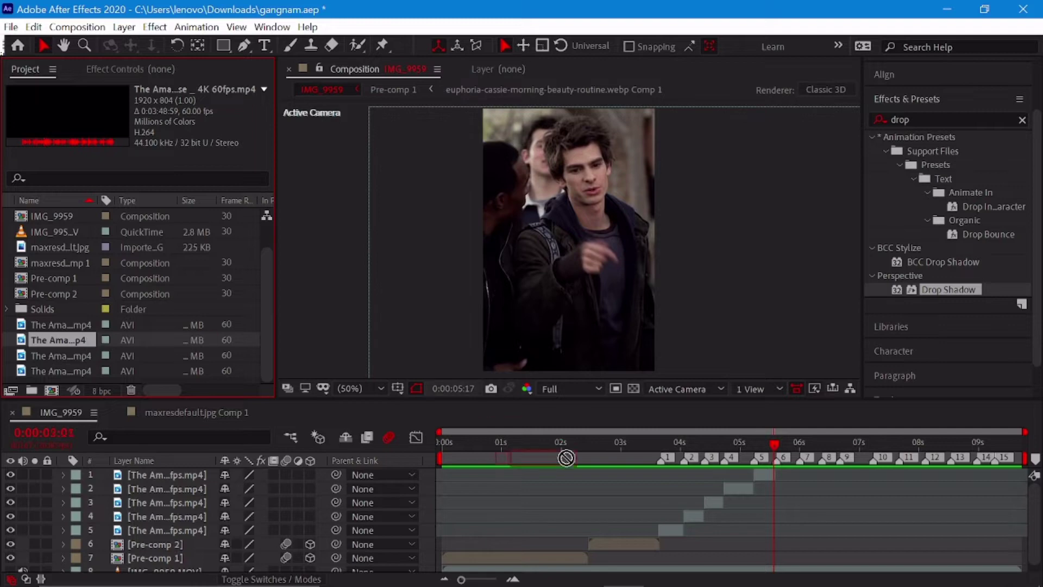
Add the next Spider-Man clip as the top layer, slide it earlier and slip its footage for a shot
mouse_move(87, 343)
left_mouse_down()
mouse_move(770, 471)
mouse_move(458, 489)
left_mouse_up()
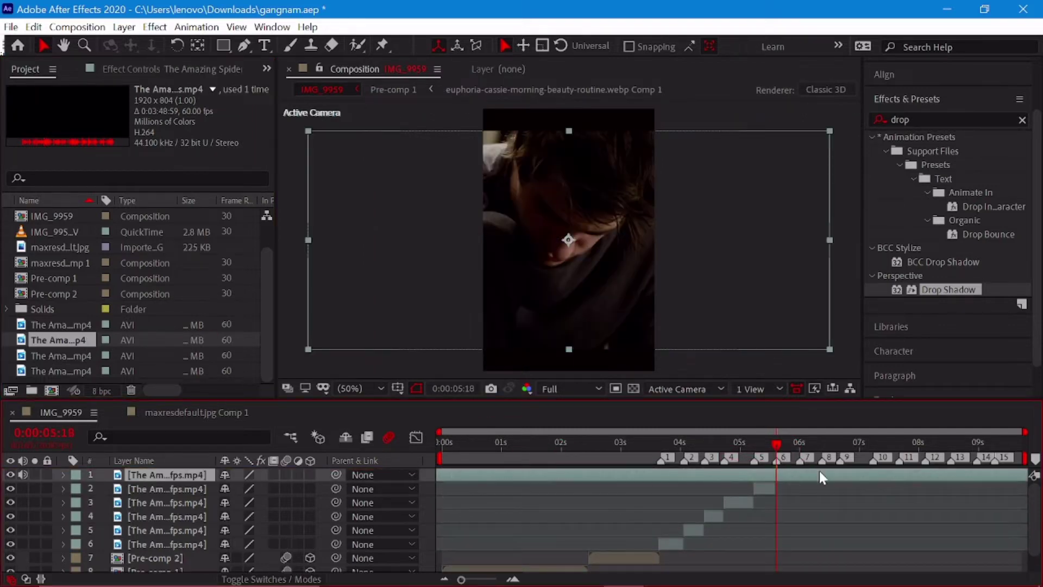
mouse_move(820, 473)
left_mouse_down()
mouse_move(391, 499)
mouse_move(441, 473)
left_mouse_up()
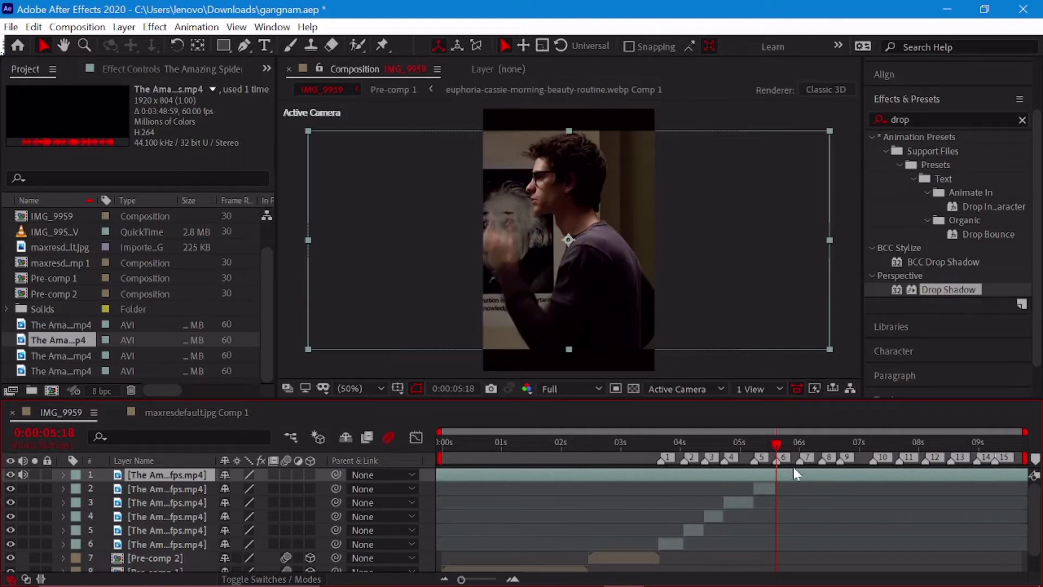
mouse_move(441, 473)
left_mouse_down()
mouse_move(636, 495)
mouse_move(735, 484)
left_mouse_up()
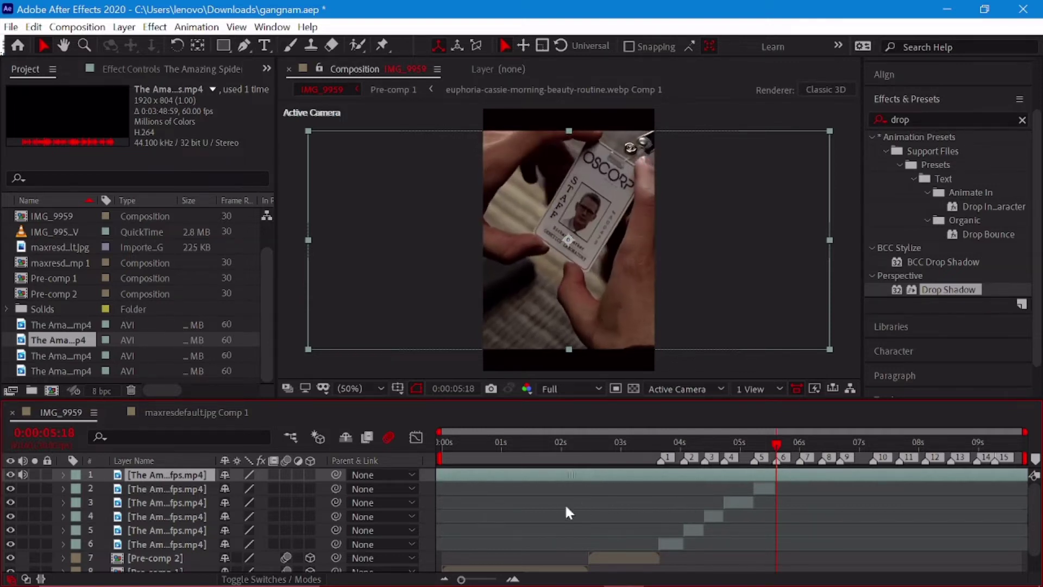
mouse_move(779, 448)
left_mouse_down()
mouse_move(840, 474)
mouse_move(622, 491)
mouse_move(840, 481)
left_mouse_up()
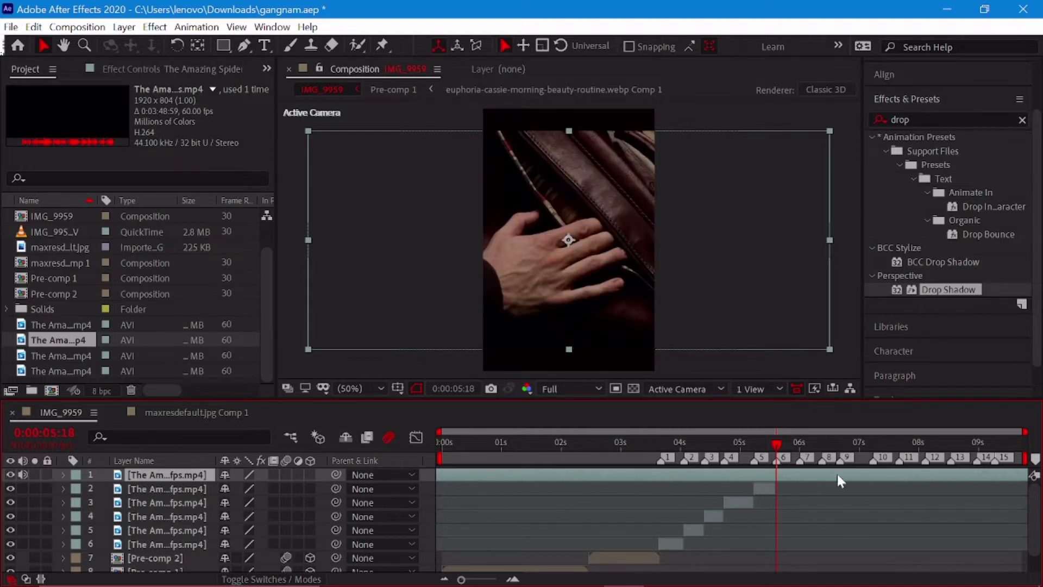
mouse_move(775, 477)
left_mouse_down()
mouse_move(572, 498)
mouse_move(686, 494)
mouse_move(813, 471)
mouse_move(604, 498)
mouse_move(413, 491)
mouse_move(841, 474)
mouse_move(650, 478)
mouse_move(768, 478)
mouse_move(702, 499)
left_mouse_up()
mouse_move(800, 476)
left_mouse_down()
mouse_move(725, 475)
mouse_move(840, 475)
mouse_move(733, 482)
left_mouse_up()
key("space")
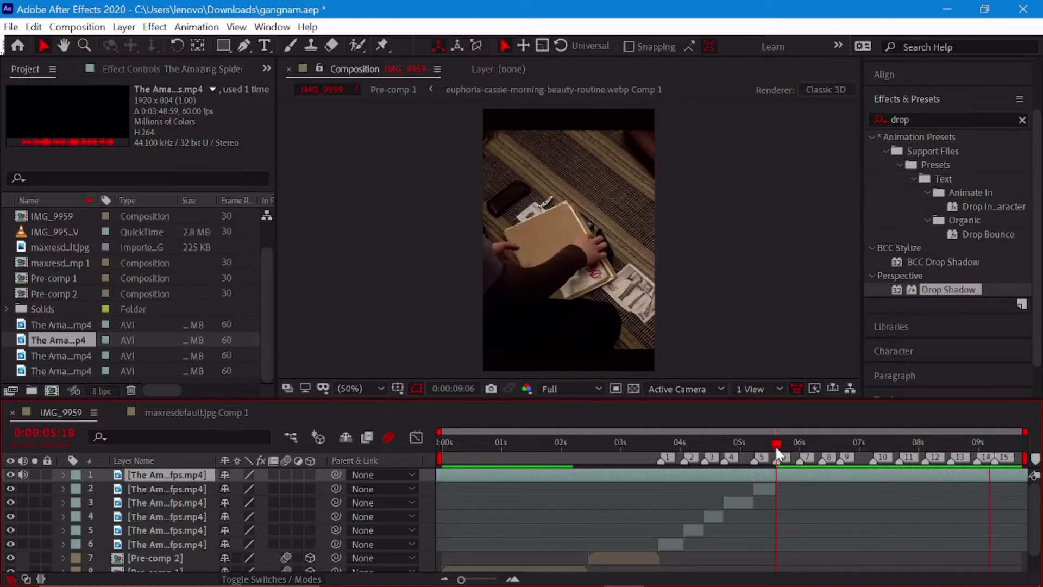
left_click(796, 473)
Slip the new clip to the hair-touching shot, split it at the playhead, and preview from 3:18
left_click_drag(577, 475, 833, 485)
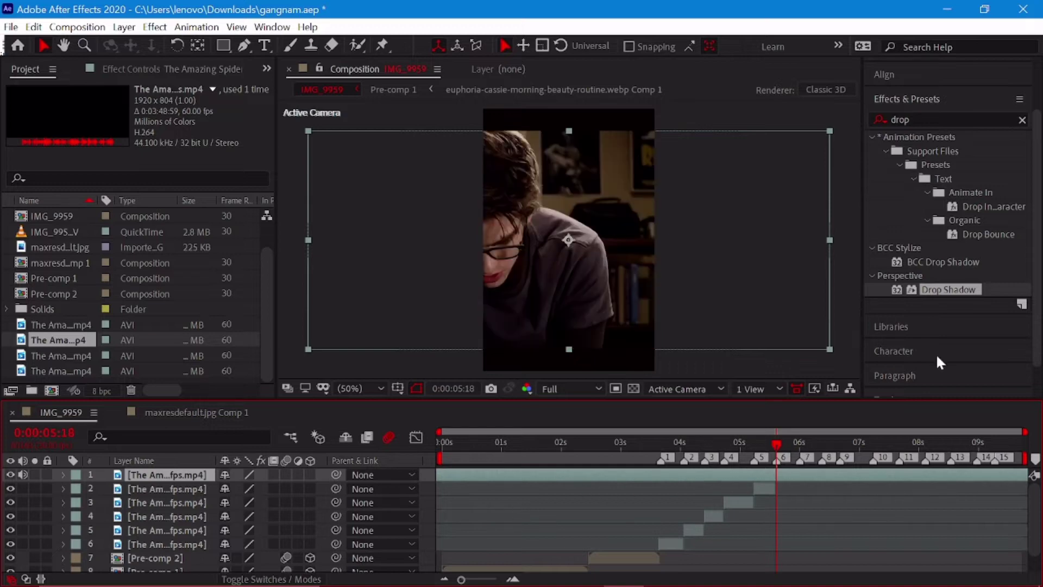
left_click_drag(832, 485, 821, 484)
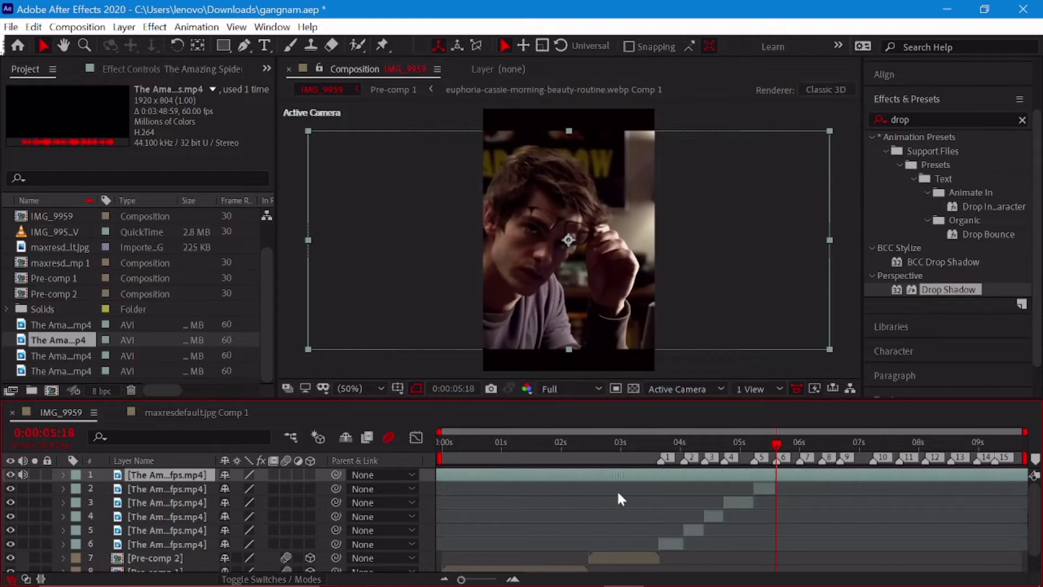
left_click(652, 341)
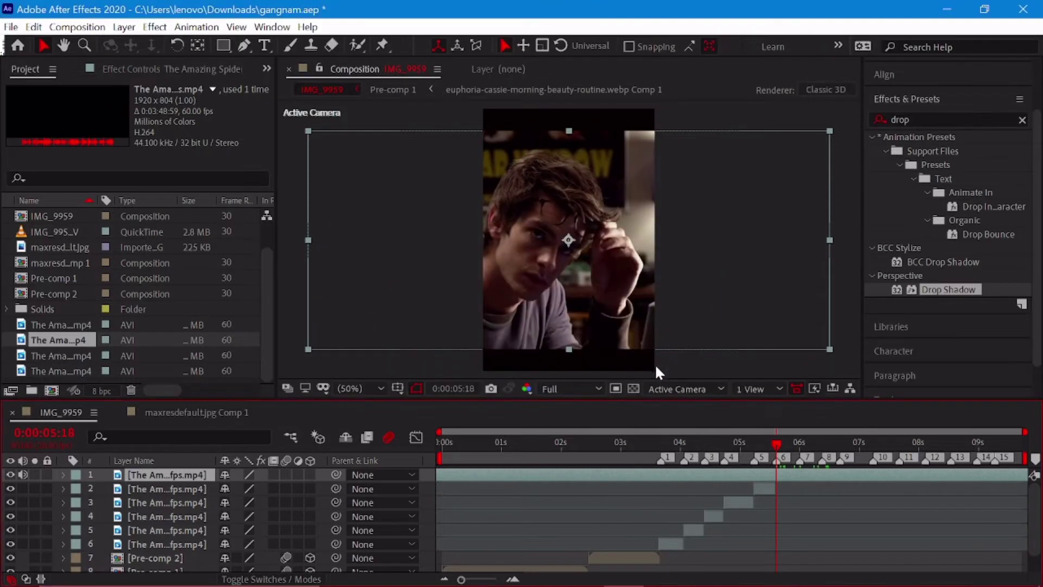
key("ctrl+shift+d")
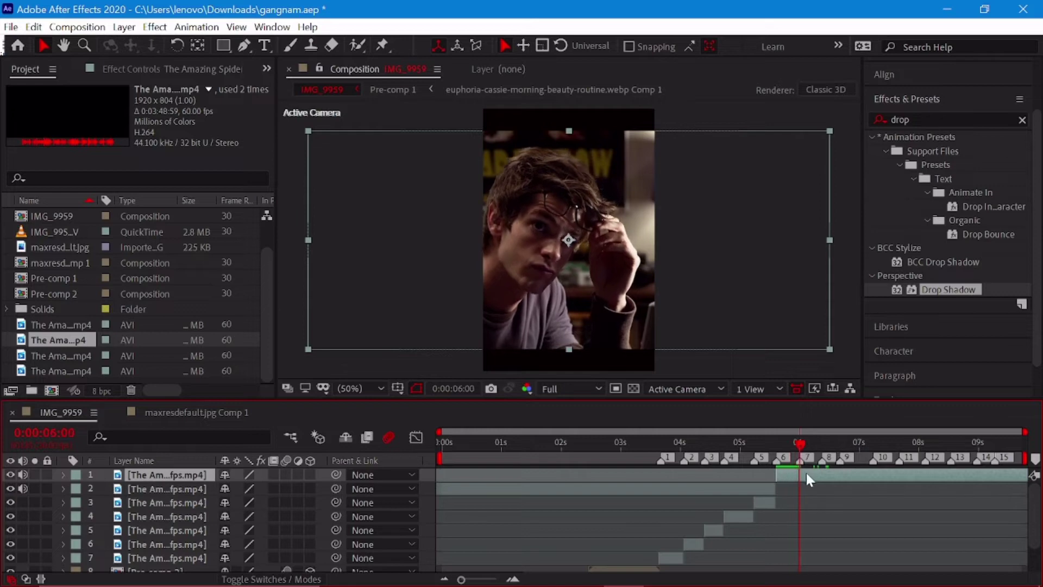
left_click(651, 492)
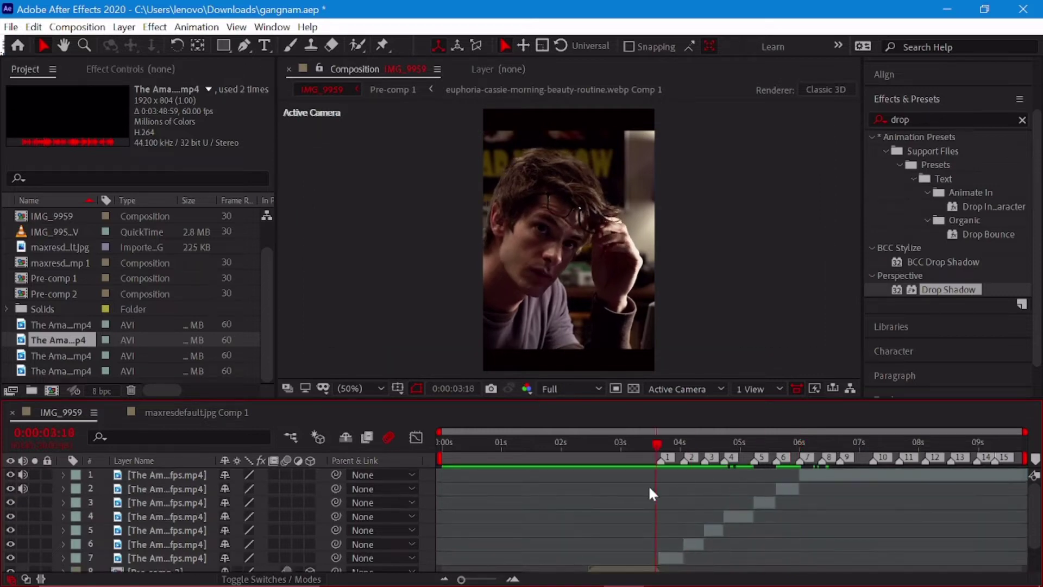
key("space")
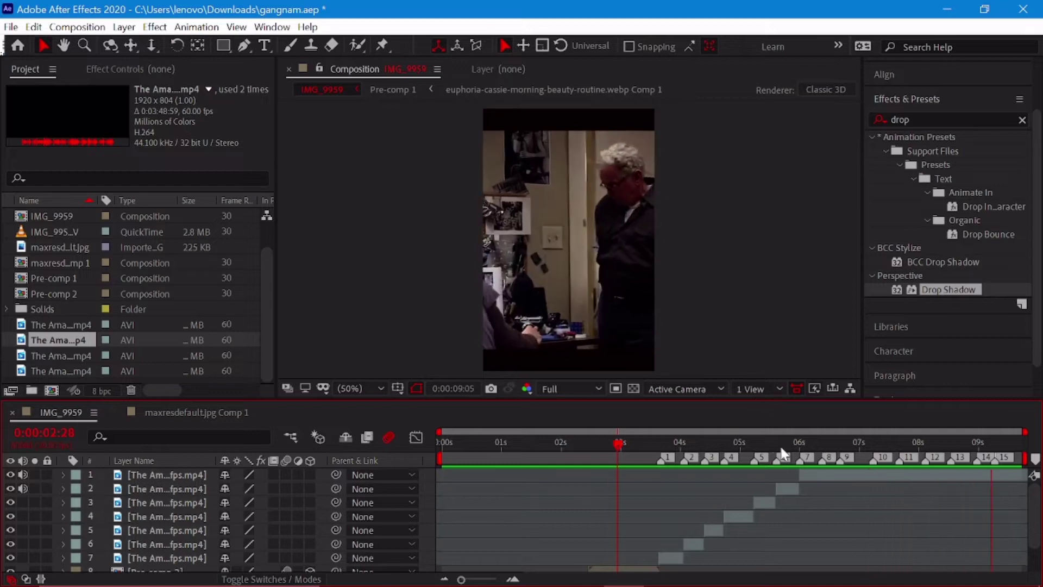
left_click(783, 488)
Scale the short clip to 123% to fill the frame and preview up to 6:00
key("s")
left_click_drag(247, 502, 261, 502)
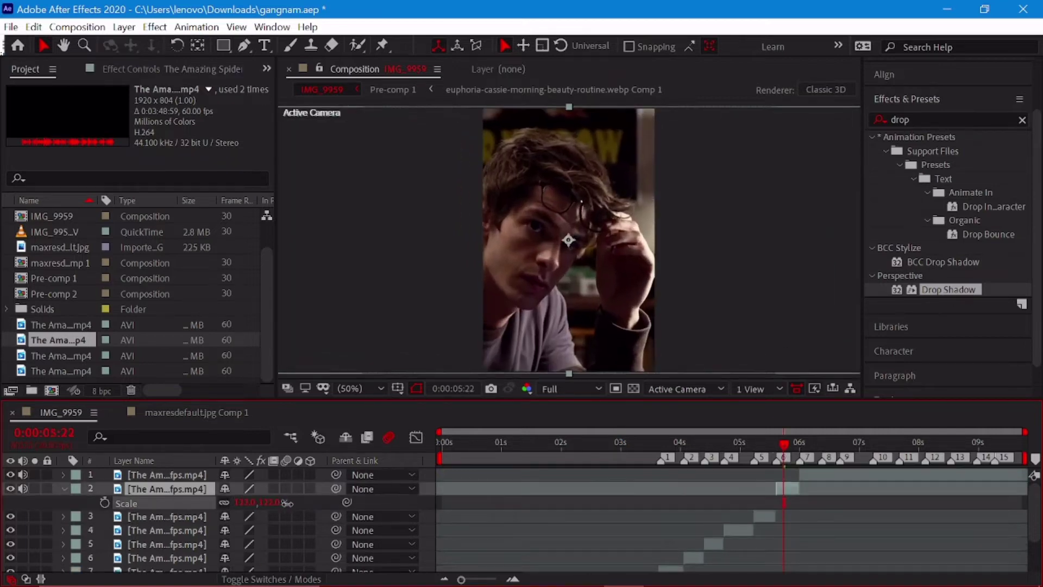
key("space")
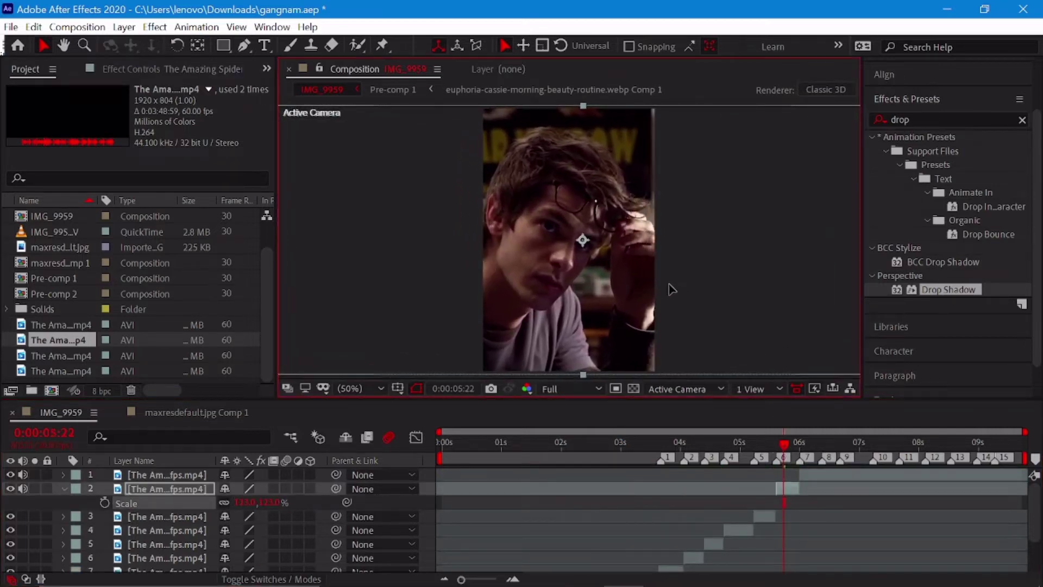
mouse_move(760, 445)
left_mouse_down()
mouse_move(803, 487)
mouse_move(970, 477)
left_mouse_up()
Delete the leftover tail clip from the top of the timeline
left_click(59, 489)
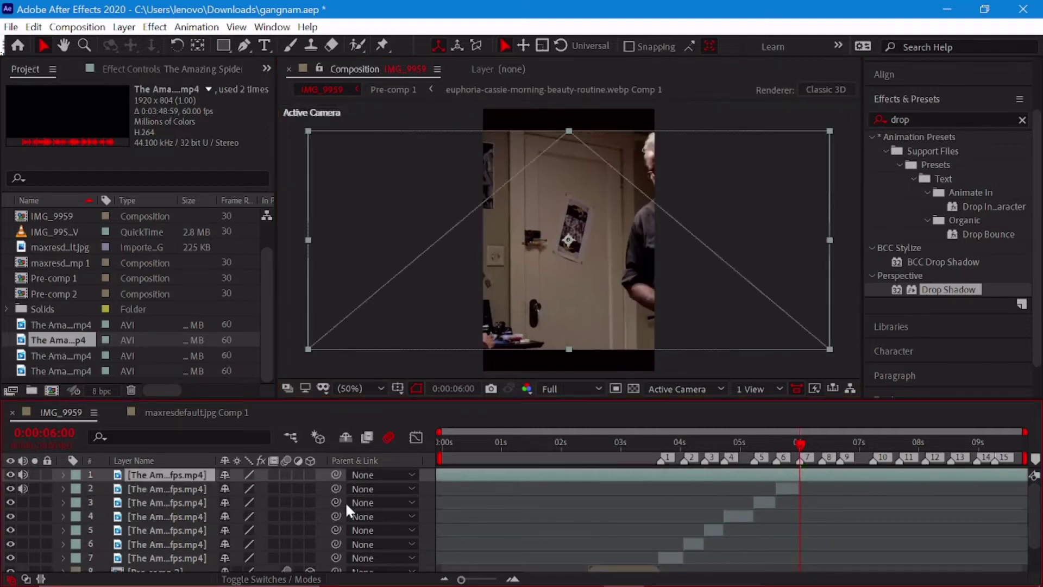
left_click(931, 475)
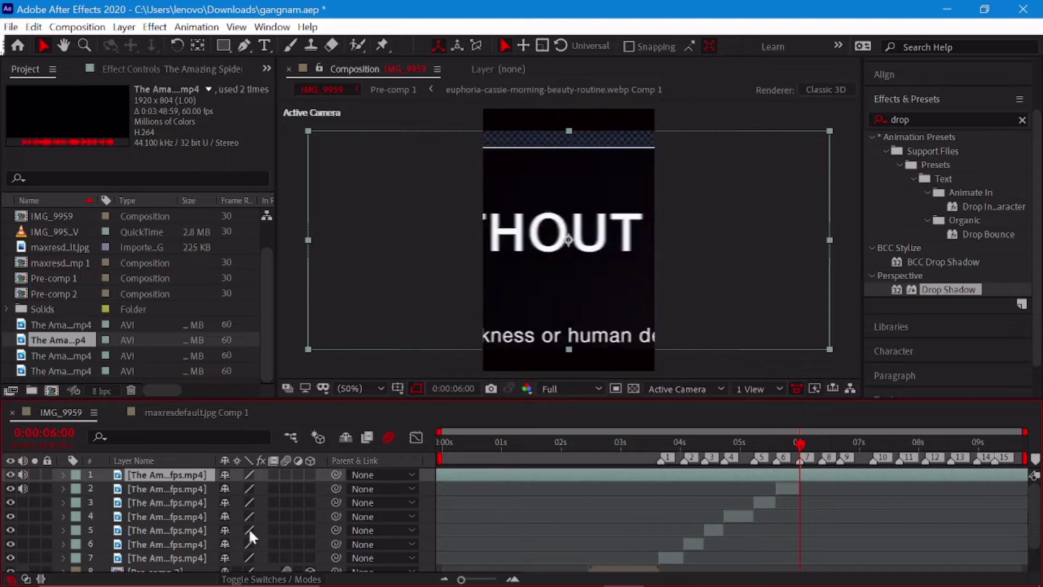
key("Delete")
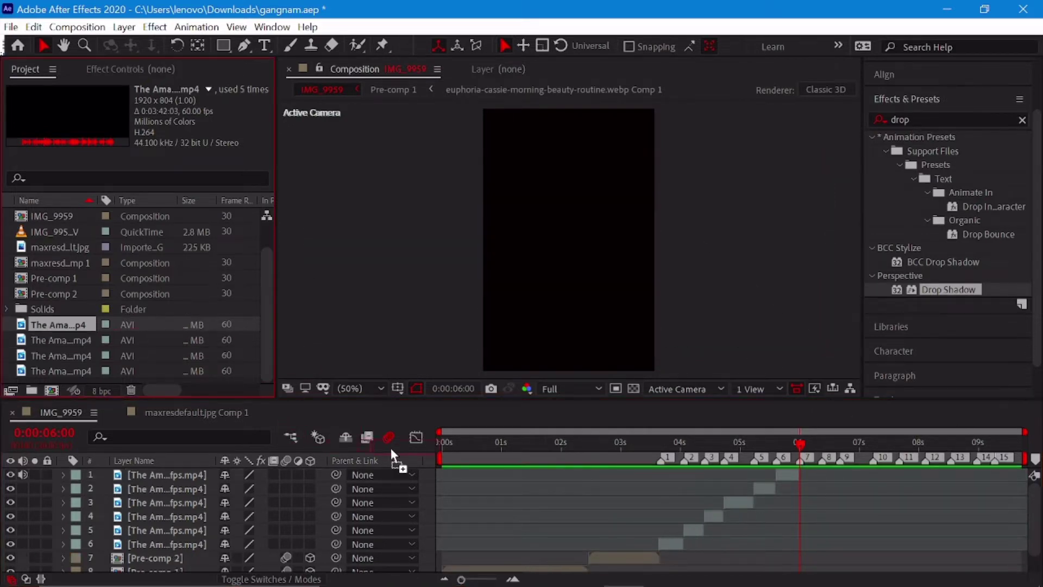
Add the next Spider-Man clip on top of the stack, starting at 0s, and reposition it in the frame
left_click_drag(377, 460, 272, 491)
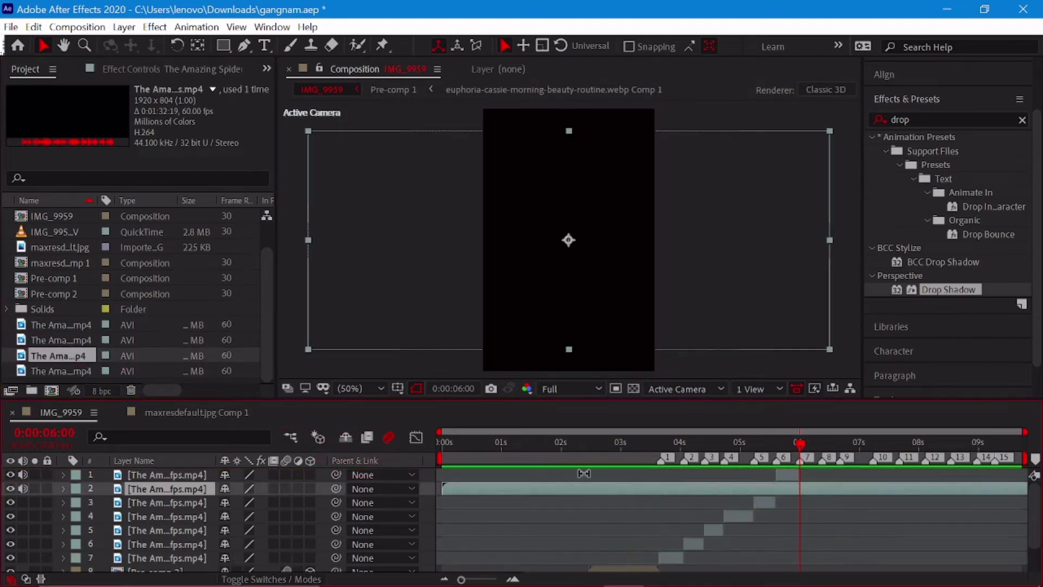
left_click_drag(190, 478, 191, 474)
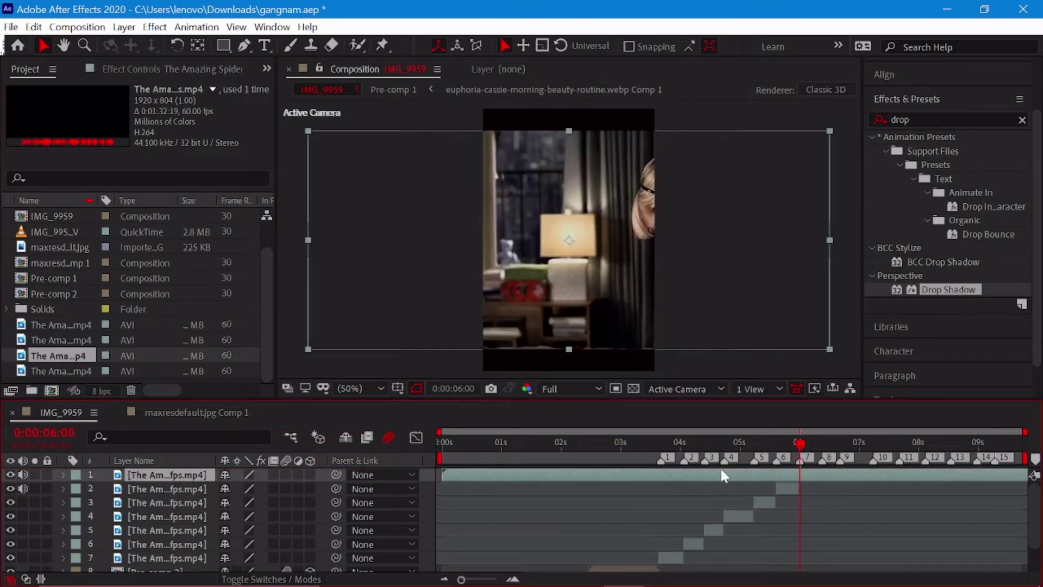
left_click_drag(658, 479, 360, 459)
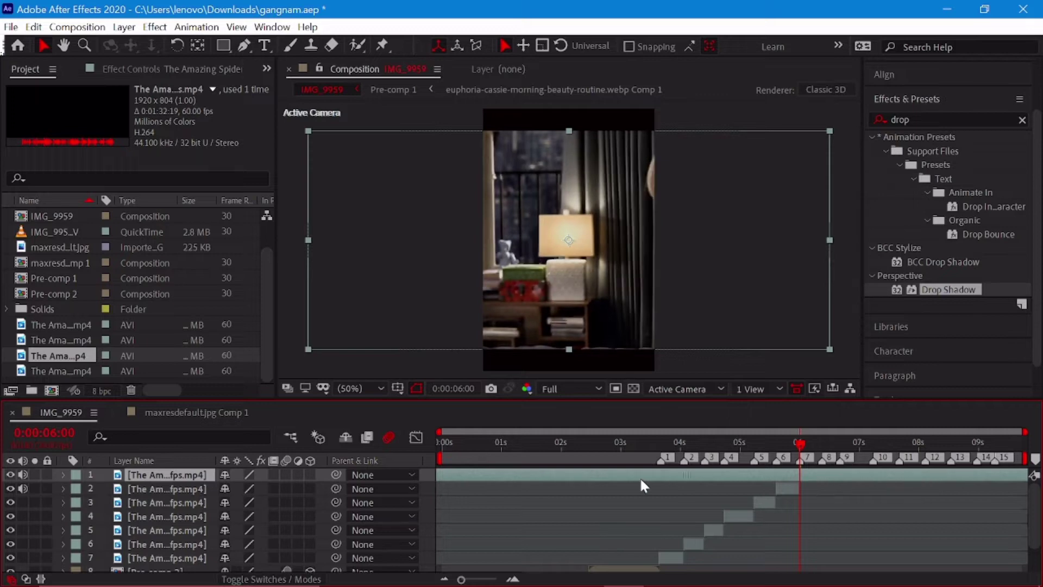
left_click_drag(885, 474, 508, 477)
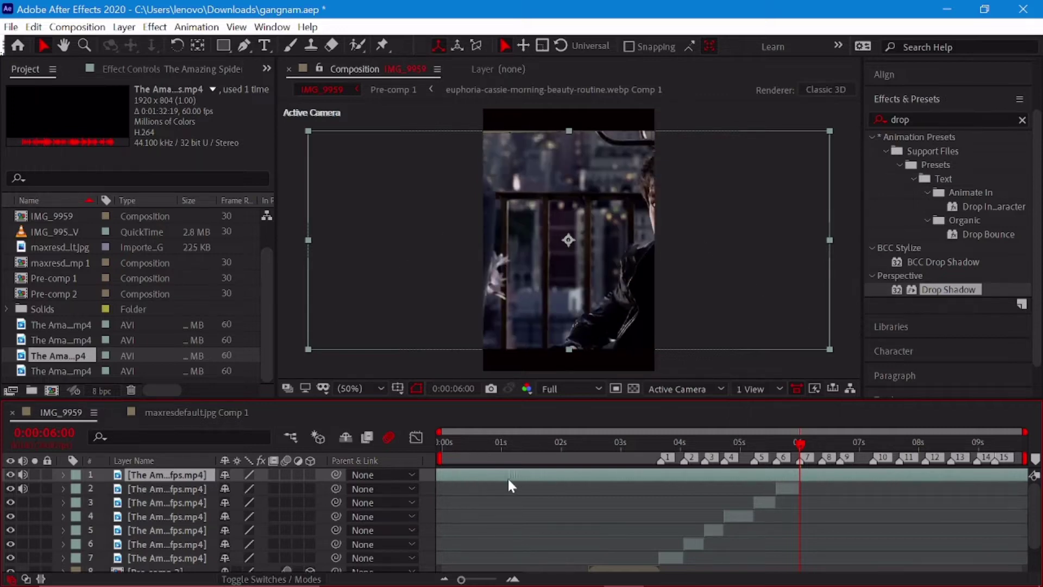
left_click_drag(755, 304, 670, 303)
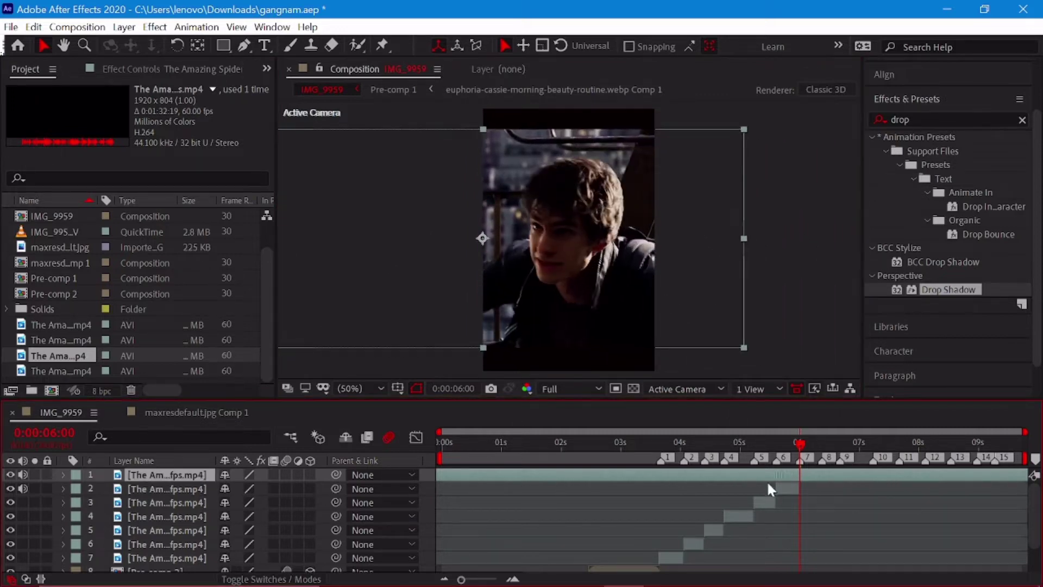
Slide the top clip to new footage, cut it at 6:00 and 6:11, and delete the leftover piece
left_click_drag(771, 477, 986, 486)
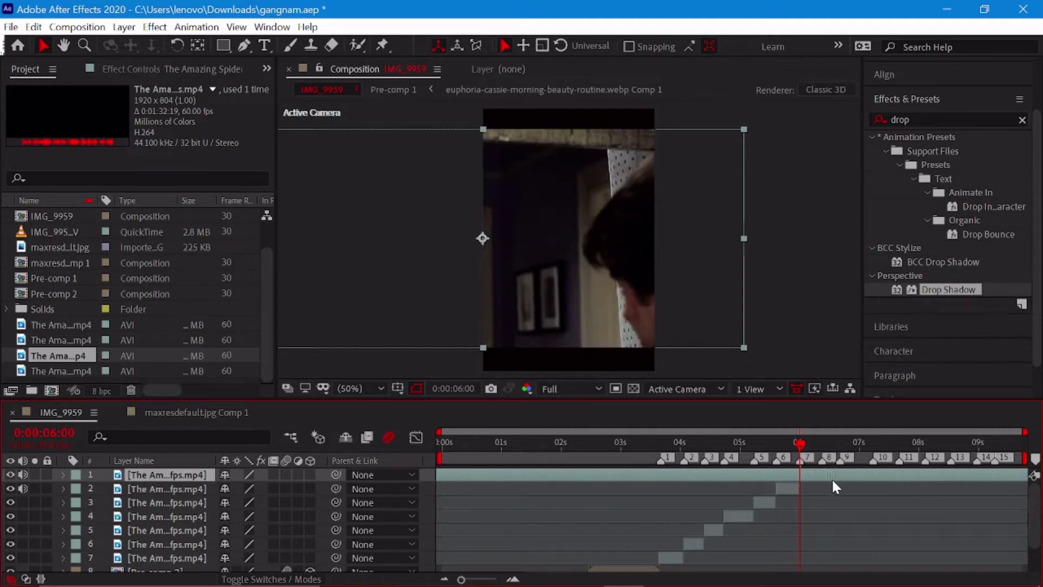
left_click_drag(833, 482, 890, 481)
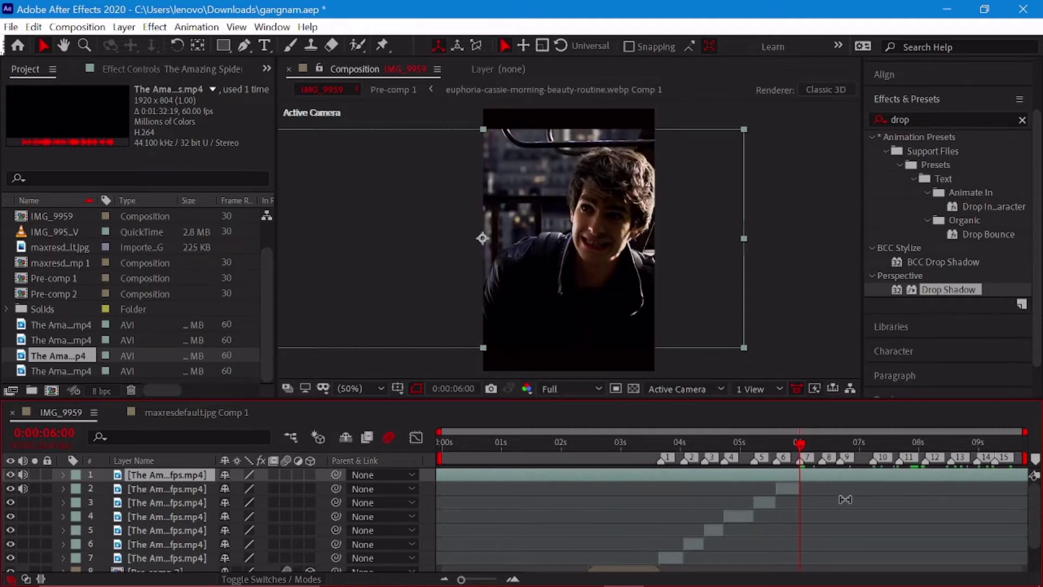
key("ctrl+shift+d")
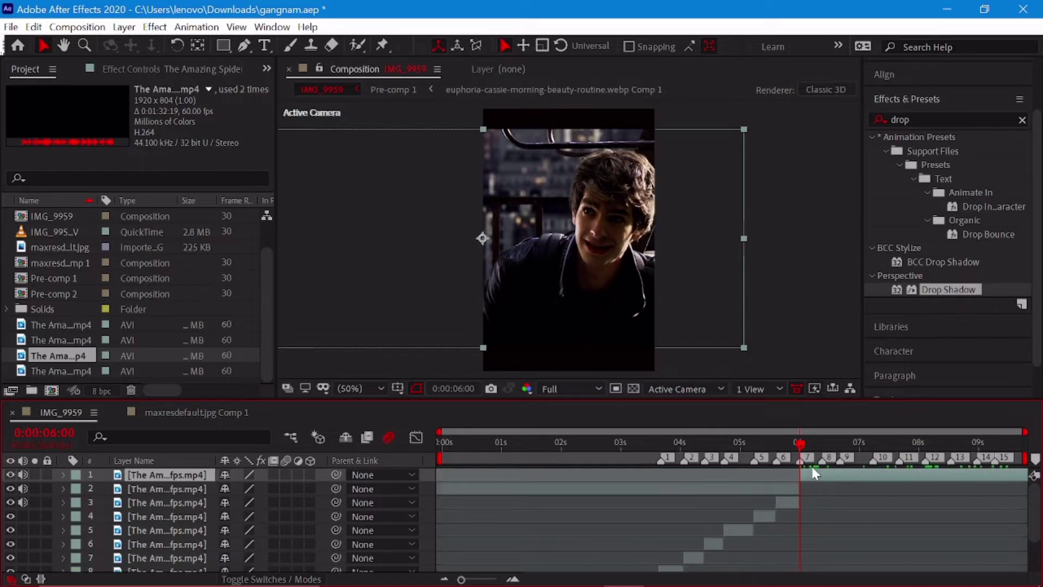
left_click(823, 466)
key("Page_Up")
key("ctrl+shift+d")
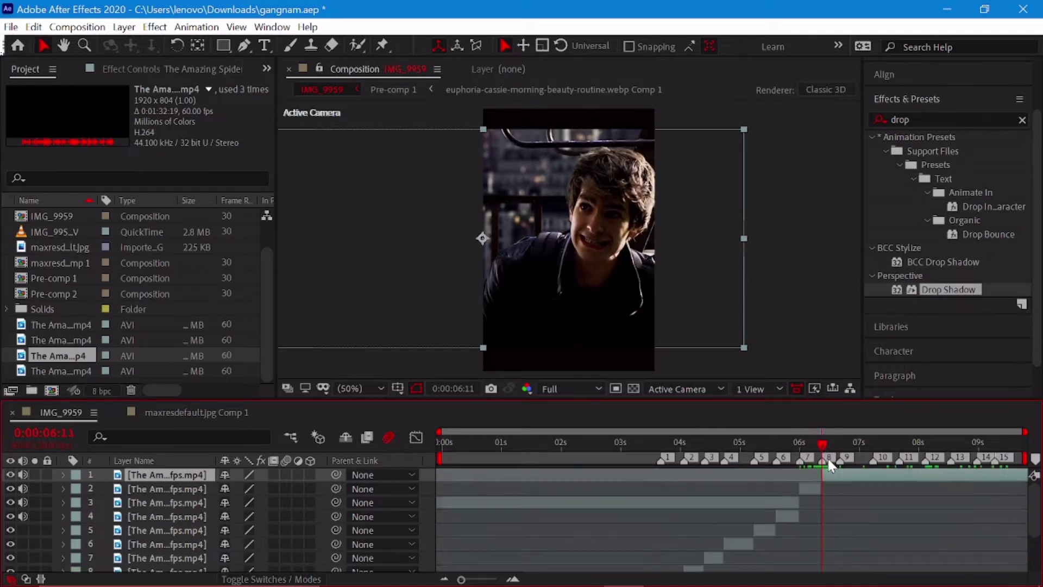
left_click(784, 505)
key("Delete")
left_click_drag(822, 474, 561, 492)
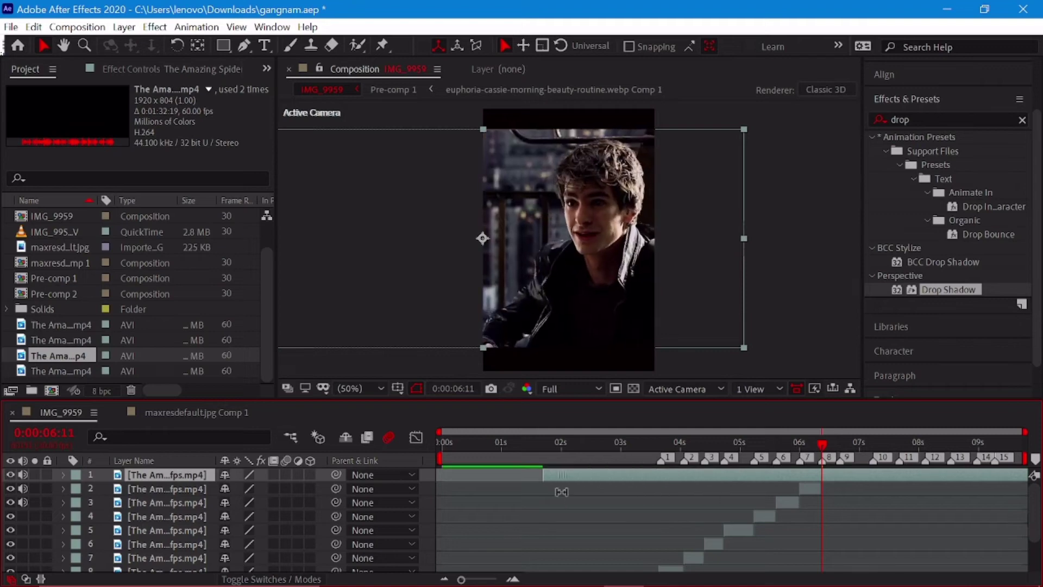
Split the top clip at 6:11, slip it to a face close-up, and preview the cut
key("ctrl+shift+d")
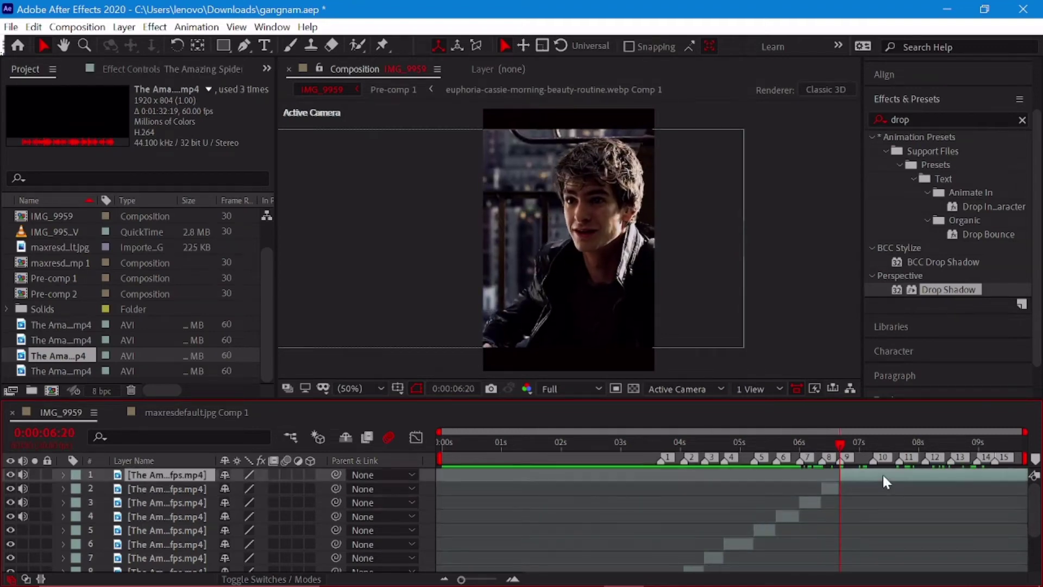
left_click_drag(882, 474, 416, 481)
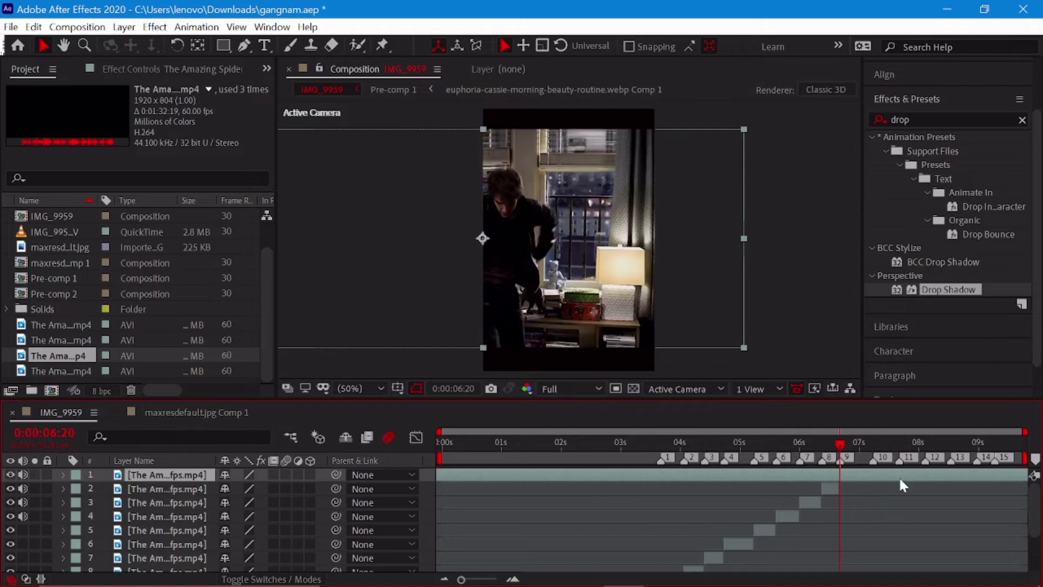
key("space")
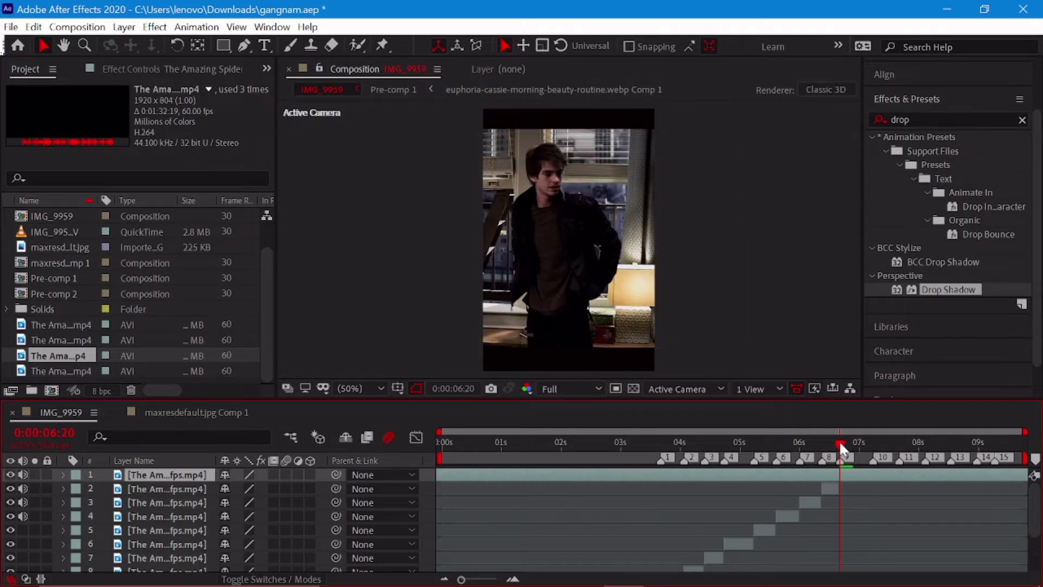
left_click(839, 443)
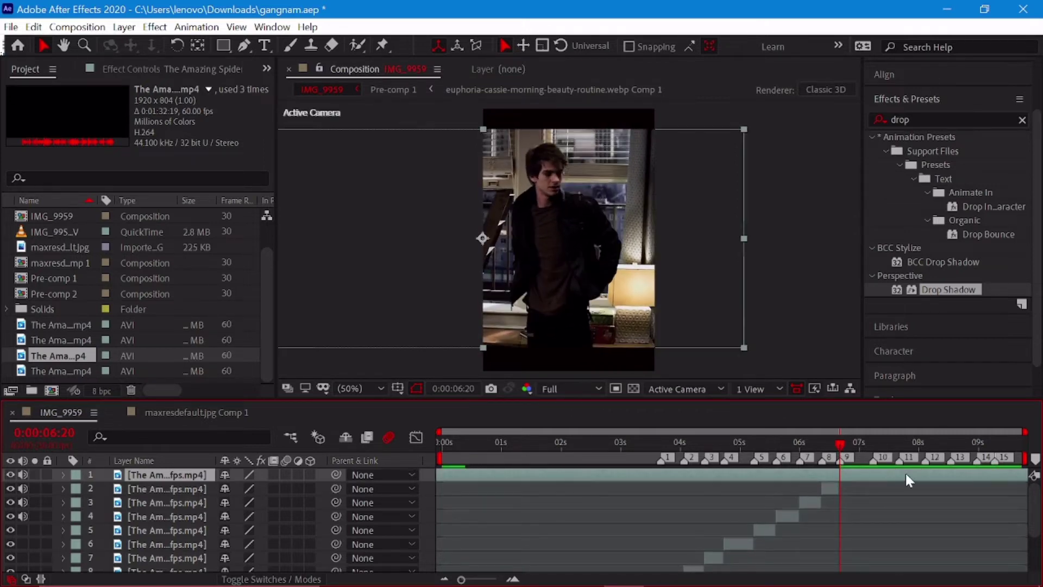
left_click_drag(787, 488, 464, 513)
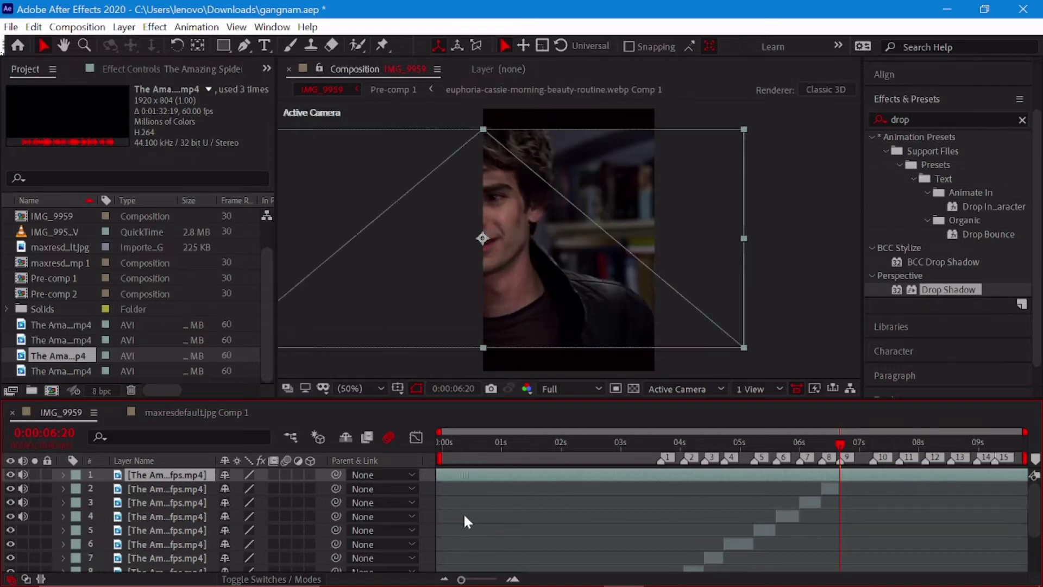
key("space")
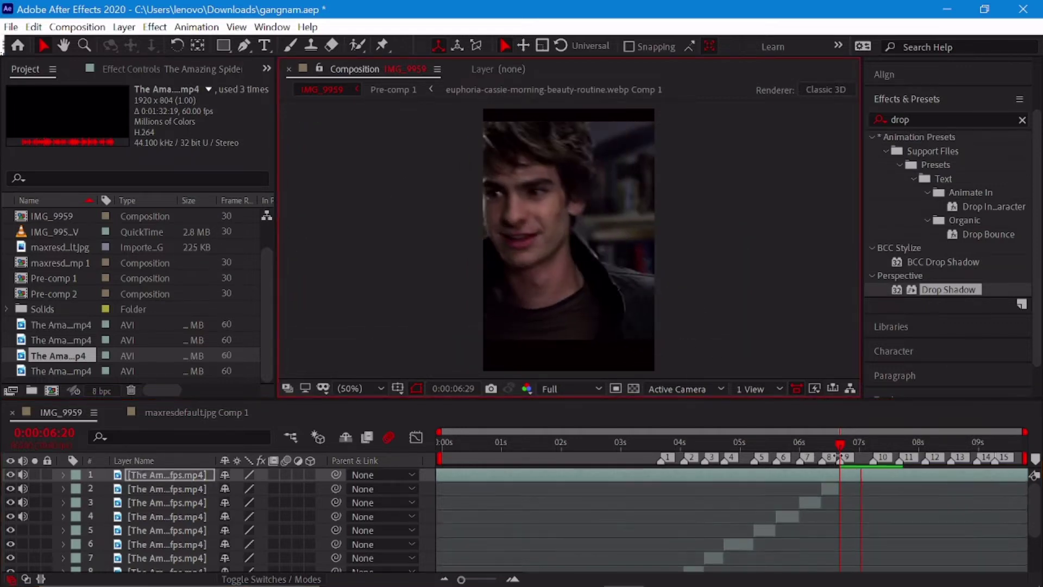
left_click(839, 448)
key("space")
key("space")
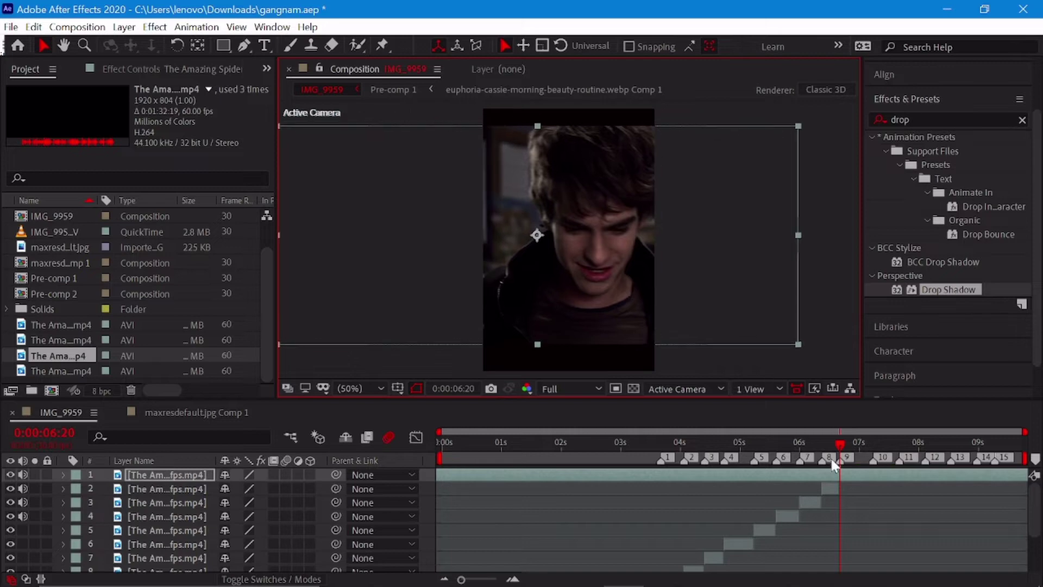
key("space")
key("space")
Cut the top clip at the 6:20 and 7:07 beats
key("ctrl+shift+d")
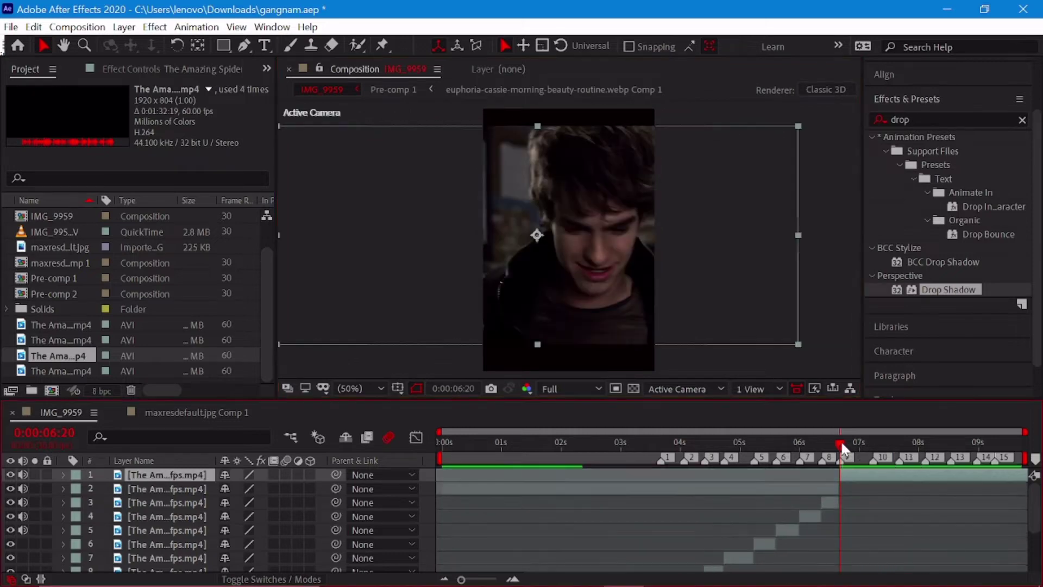
left_click_drag(842, 443, 873, 444)
key("ctrl+shift+d")
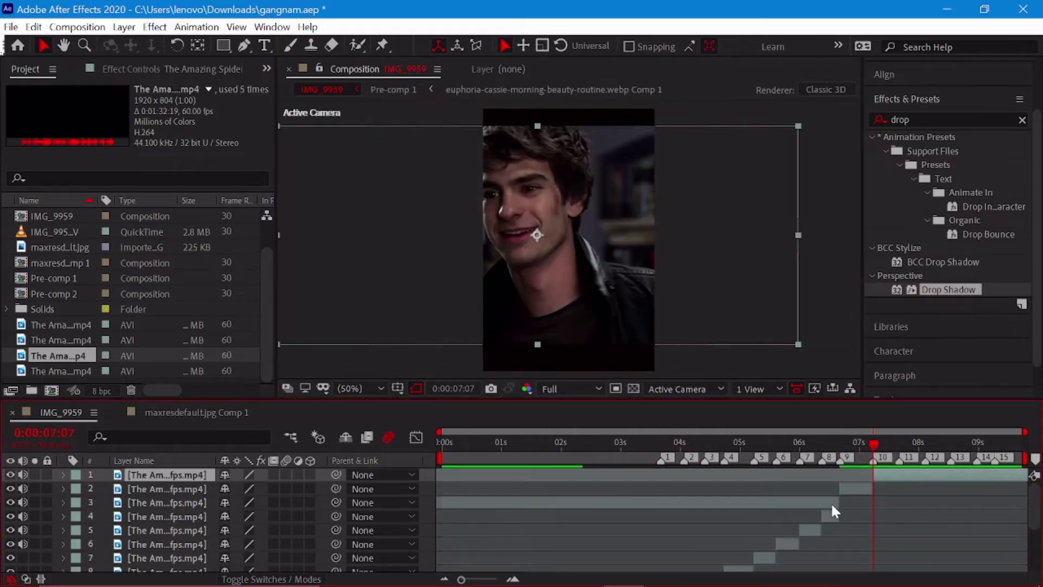
left_click(830, 502)
left_click(593, 278)
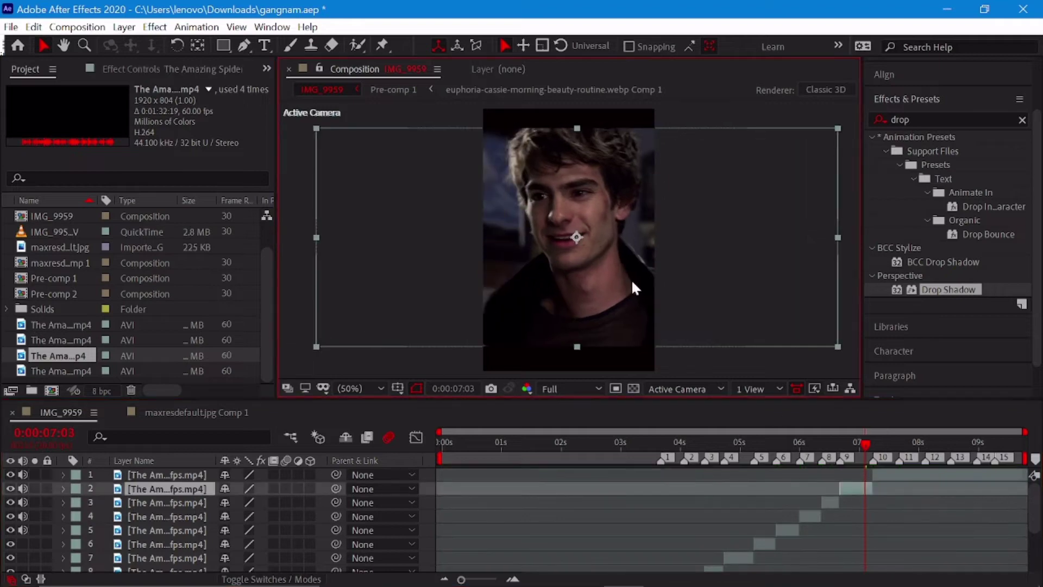
left_click(867, 449)
mouse_move(866, 446)
left_mouse_down()
mouse_move(813, 451)
mouse_move(809, 466)
left_mouse_up()
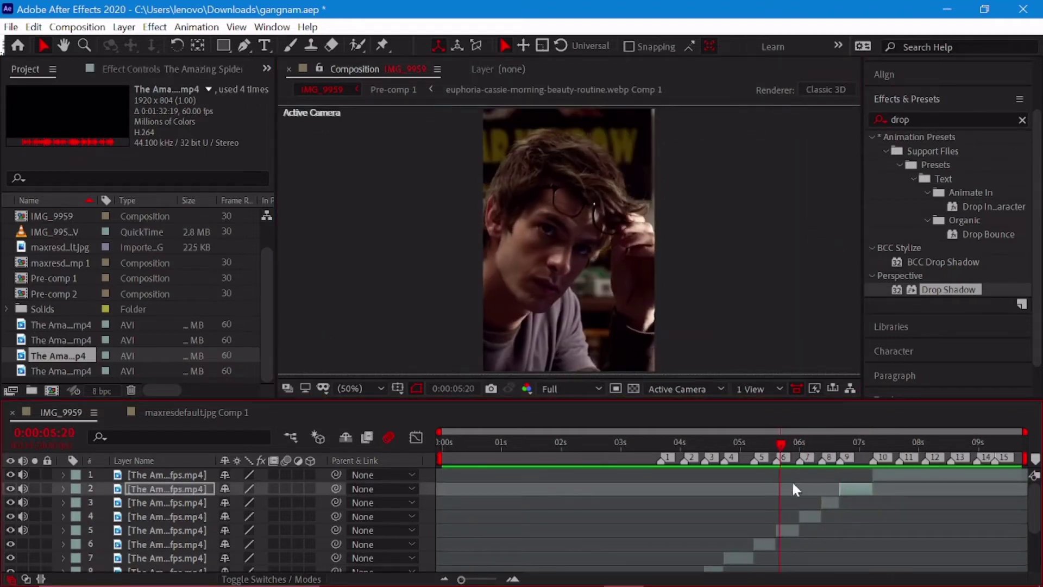
Enlarge the 6:04 shot to 117% and the 6:15 shot to about 123%
left_click(807, 521)
key("s")
left_click_drag(260, 530, 286, 535)
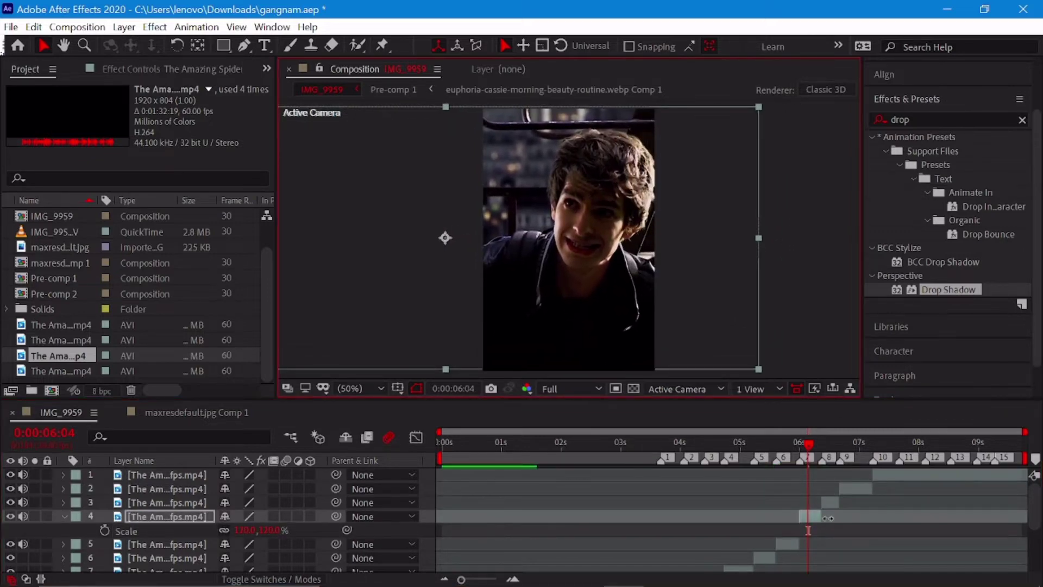
left_click(830, 502)
left_click_drag(823, 437, 831, 460)
key("s")
left_click_drag(254, 516, 348, 519)
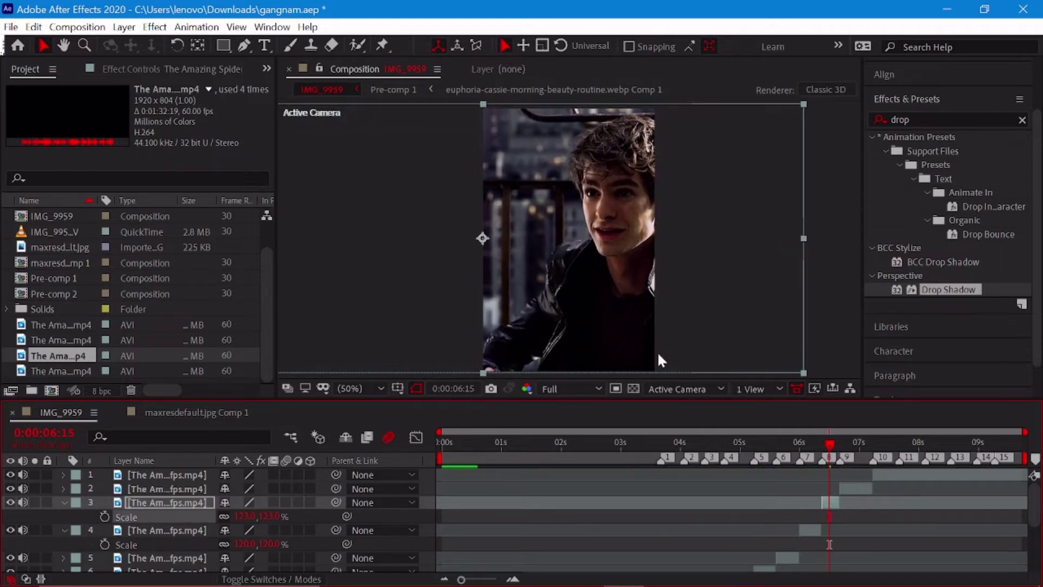
left_click_drag(659, 361, 637, 338)
Enlarge the 6:27 shot to 120% and reposition it in the frame
left_click_drag(830, 465, 854, 464)
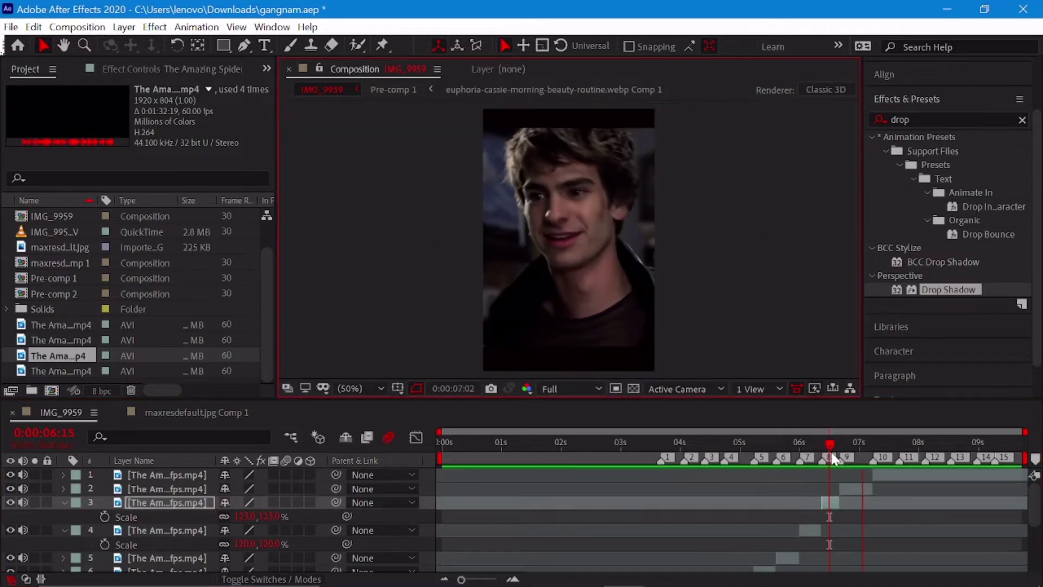
left_click(852, 485)
key("s")
left_click_drag(271, 502, 285, 502)
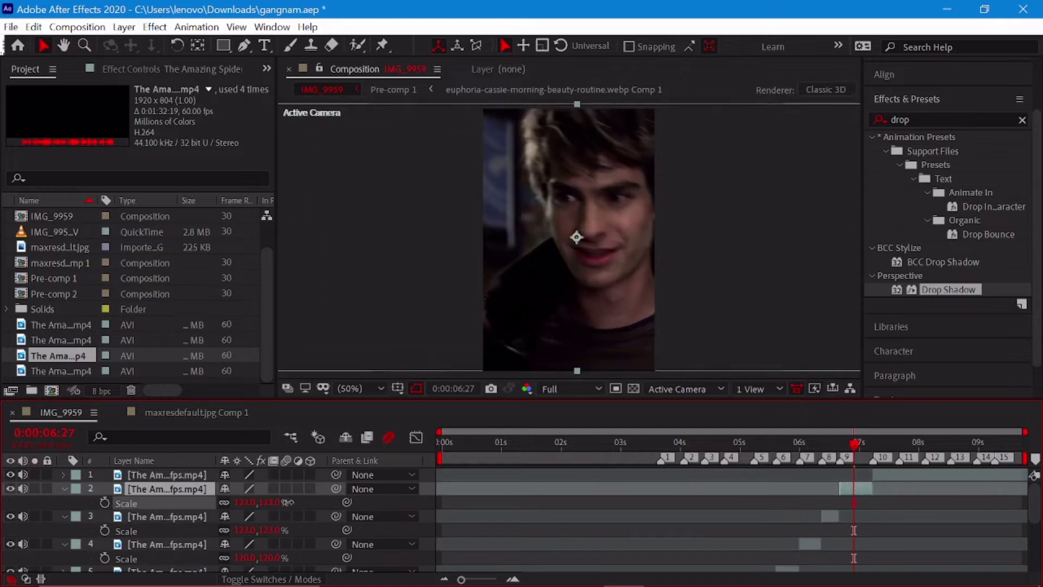
left_click_drag(576, 244, 555, 248)
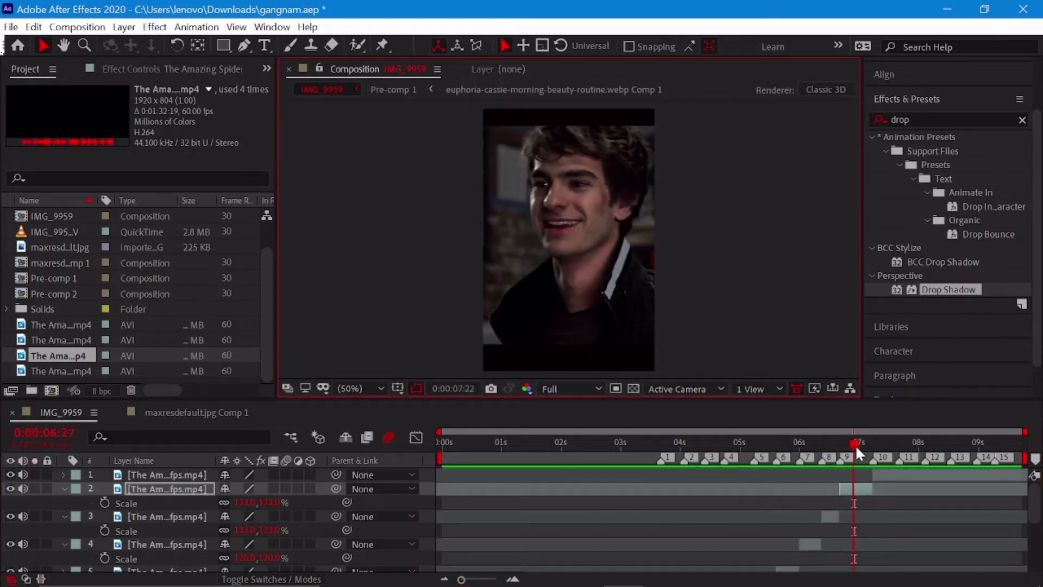
mouse_move(855, 445)
left_mouse_down()
mouse_move(862, 451)
mouse_move(827, 451)
mouse_move(875, 454)
mouse_move(652, 476)
left_mouse_up()
Cut the top clip at 7:07 and the next beat, deleting the leftover middle piece
left_click(63, 491, "ctrl")
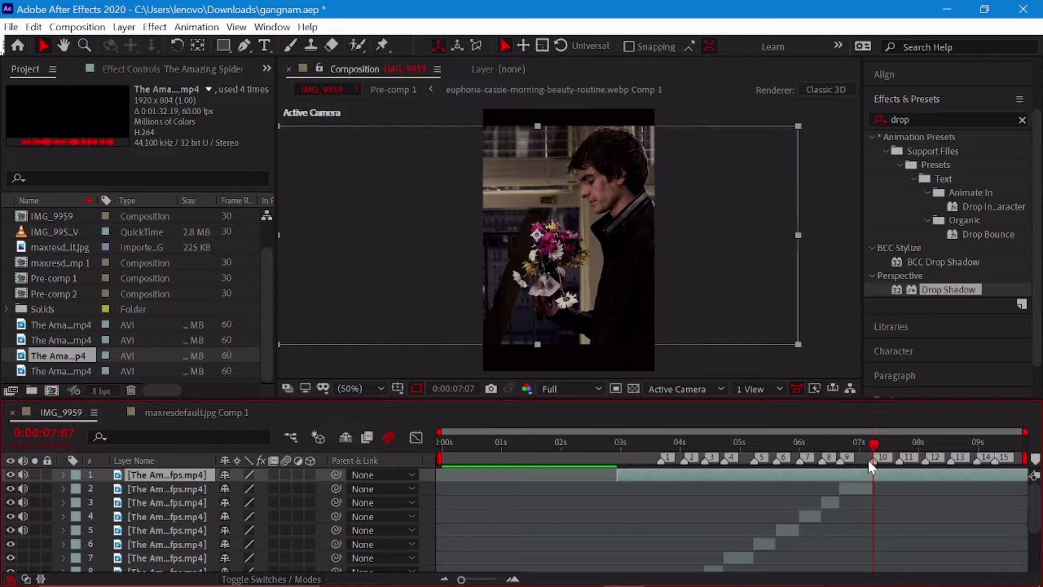
key("ctrl+shift+d")
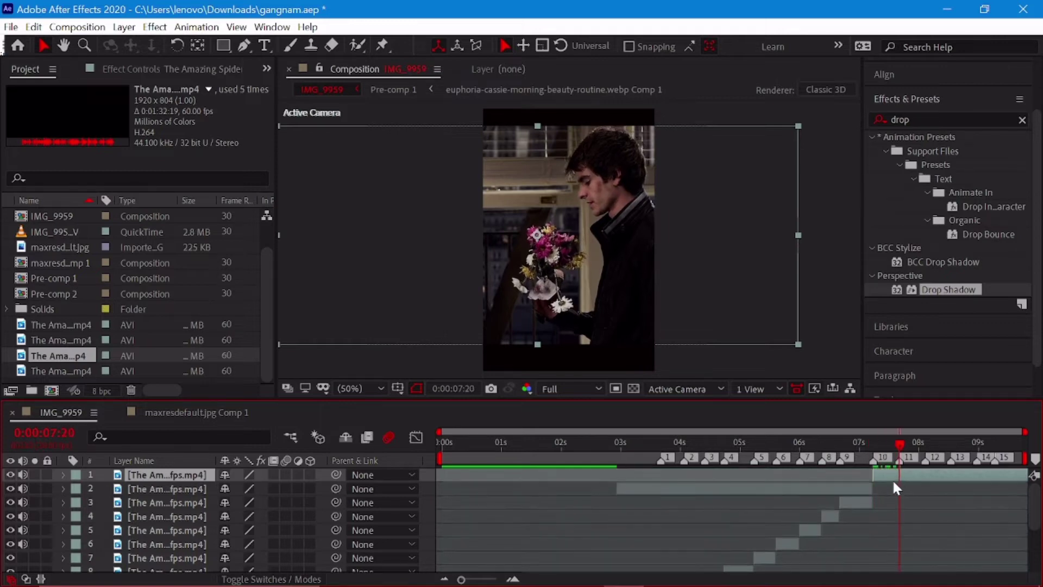
key("ctrl+shift+d")
left_click(862, 502)
key("Delete")
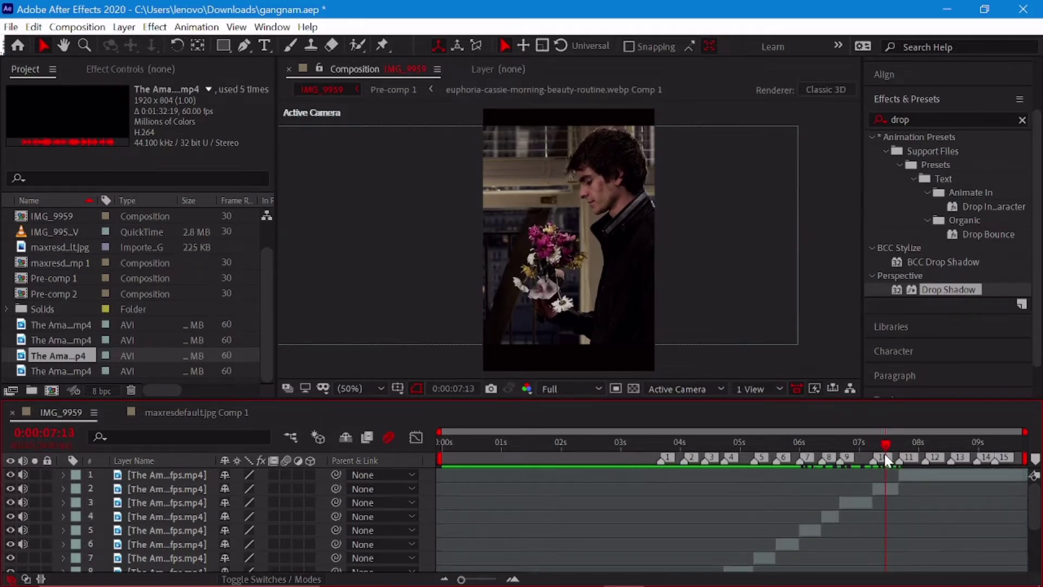
Enlarge the short shot at 7:14 to 126% to fill the frame
left_click(886, 449)
left_click(883, 488)
key("s")
mouse_move(285, 504)
left_mouse_down()
mouse_move(581, 329)
mouse_move(542, 330)
left_mouse_up()
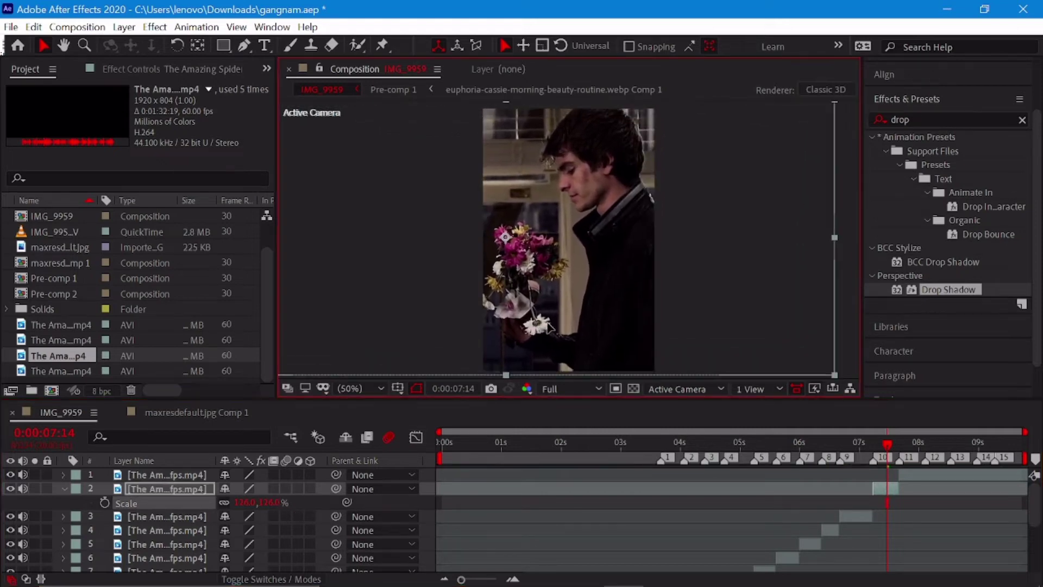
left_click(63, 489)
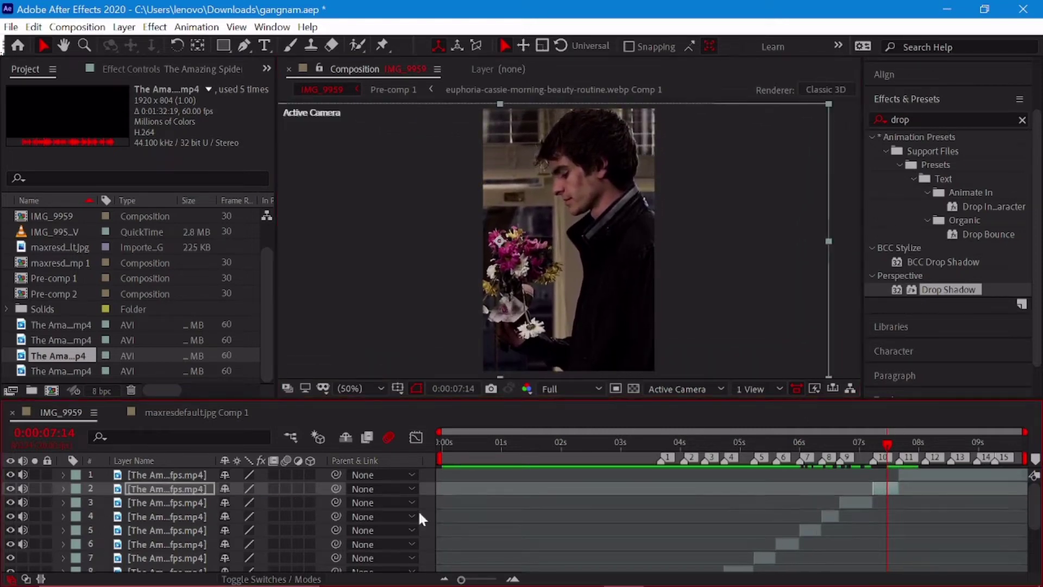
Slide the top clip later, split it at 7:20, and delete the footage after 8:03
mouse_move(888, 450)
left_mouse_down()
mouse_move(900, 451)
mouse_move(626, 475)
left_mouse_up()
left_click_drag(921, 477, 963, 478)
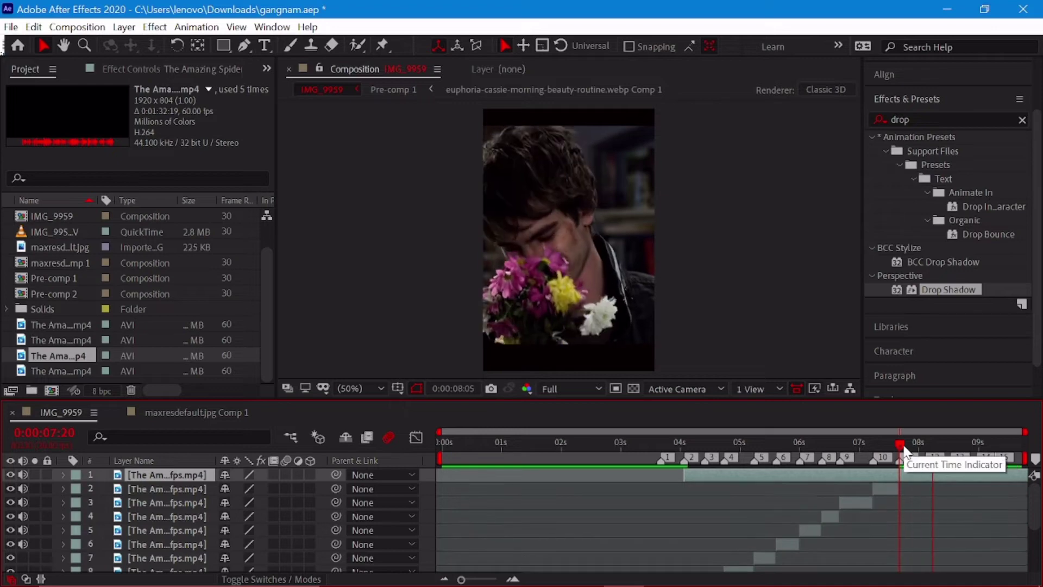
key("ctrl+shift+s")
left_click(451, 402)
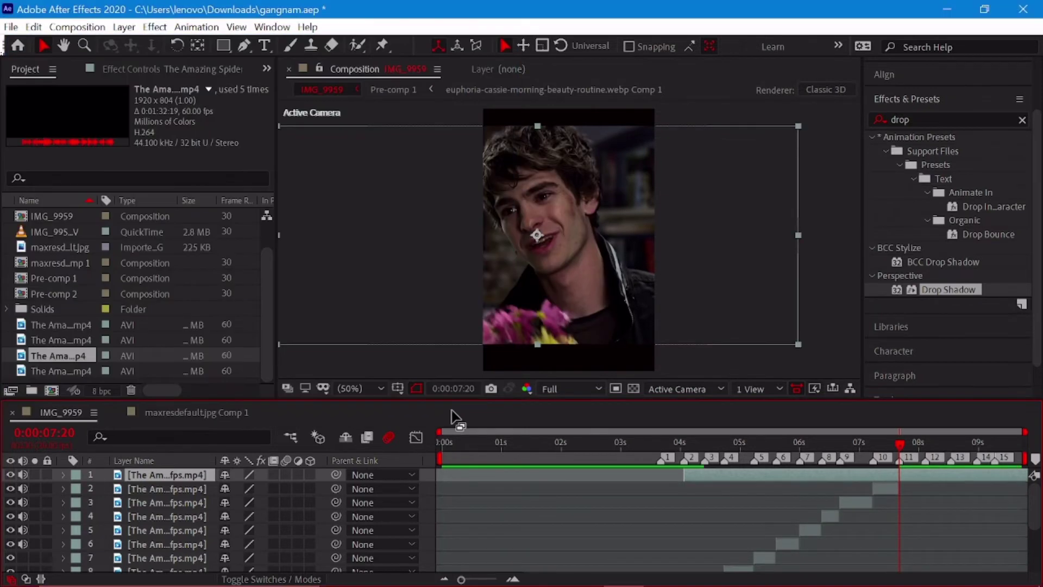
key("ctrl+shift+d")
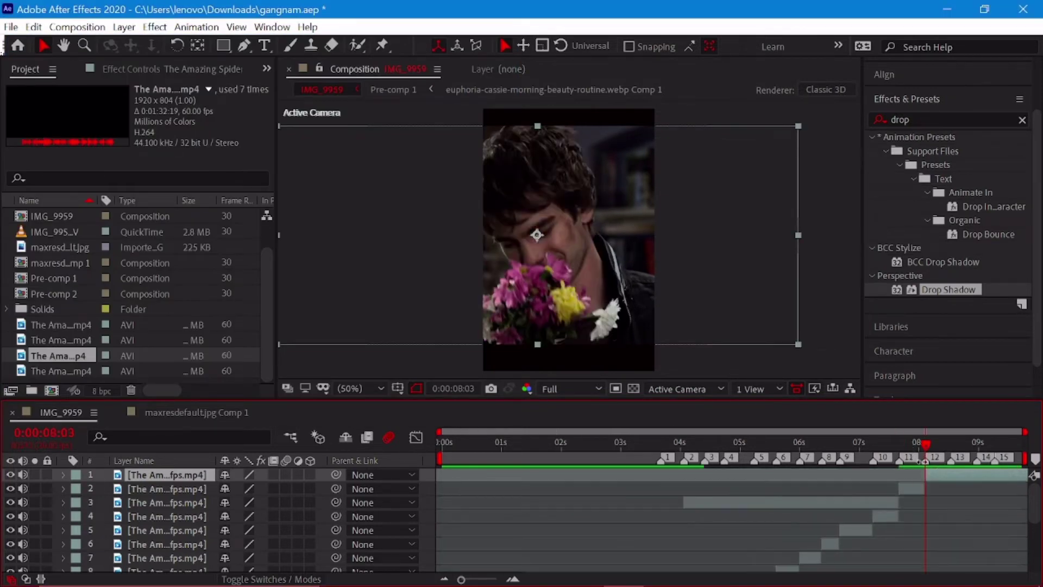
left_click(925, 448)
mouse_move(929, 452)
left_mouse_down()
mouse_move(948, 455)
mouse_move(540, 477)
left_mouse_up()
key("Delete")
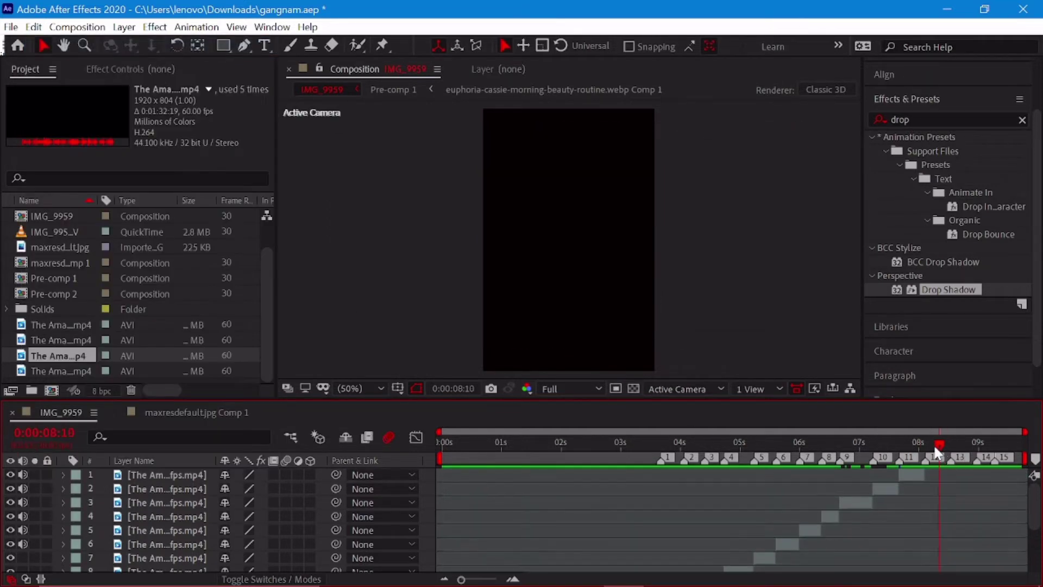
mouse_move(71, 370)
left_mouse_down()
mouse_move(442, 458)
mouse_move(430, 469)
left_mouse_up()
Place the new Spider-Man clip as a layer and slip it to a face shot at 08:03
left_click(586, 443)
left_click_drag(593, 476, 930, 507)
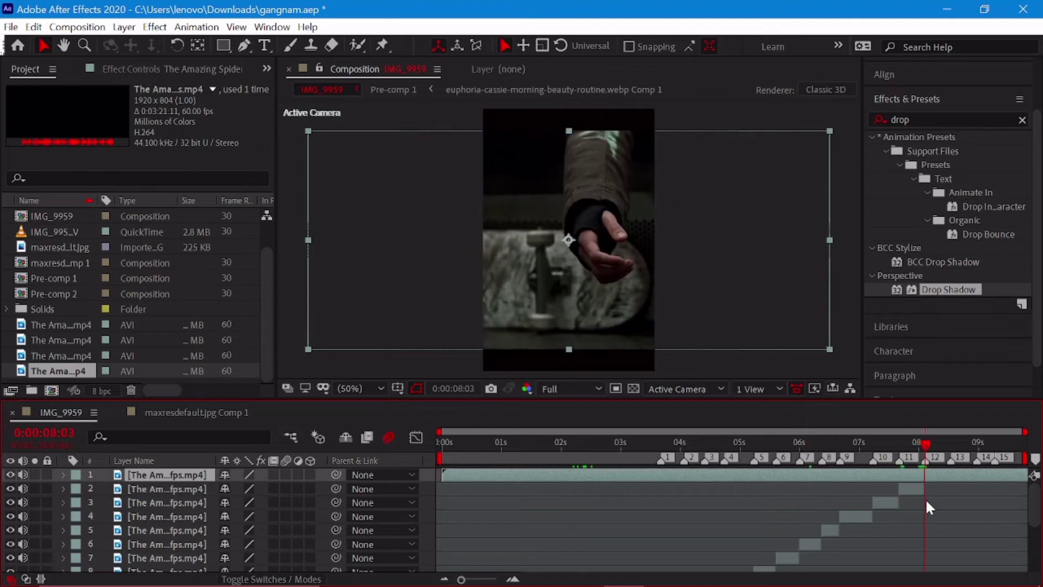
left_click_drag(811, 477, 3, 508)
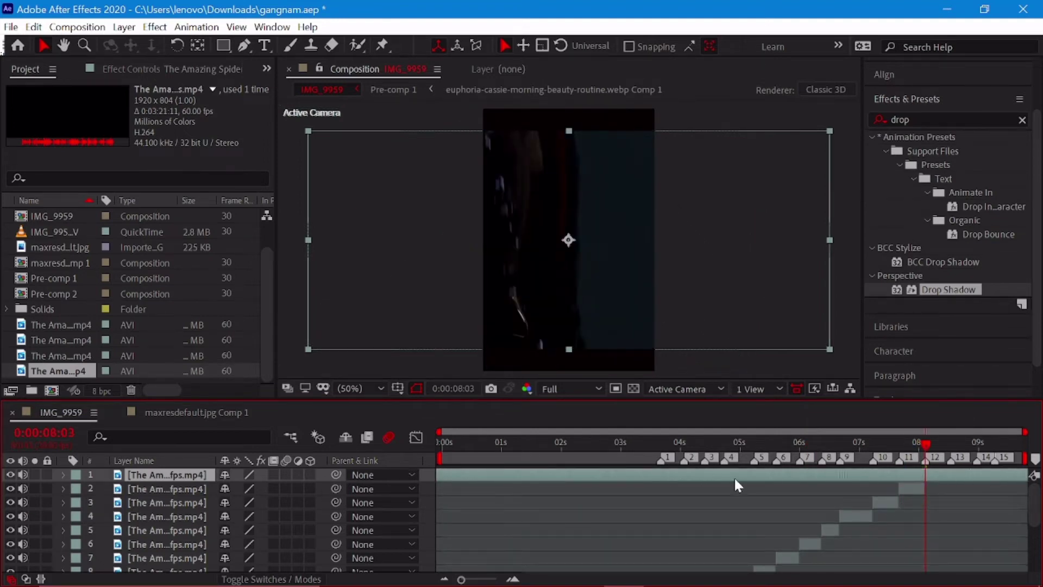
left_click_drag(738, 485, 423, 495)
mouse_move(982, 482)
left_mouse_down()
mouse_move(737, 492)
mouse_move(724, 484)
left_mouse_up()
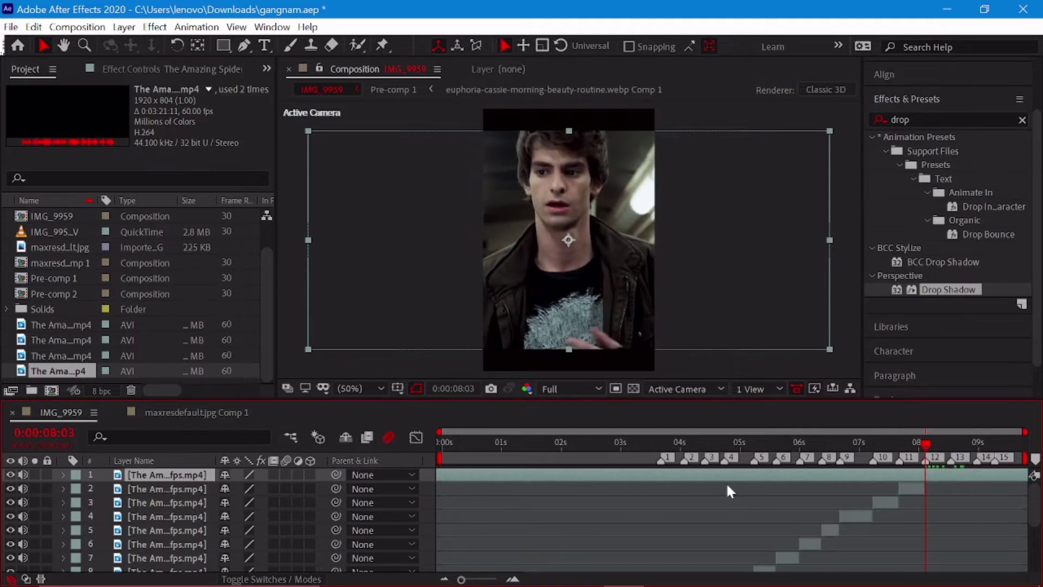
Cut the clip at 08:03 and 08:16 and delete the long piece, then undo all three edits
key("ctrl+shift+d")
left_click_drag(927, 444, 950, 445)
key("ctrl+shift+d")
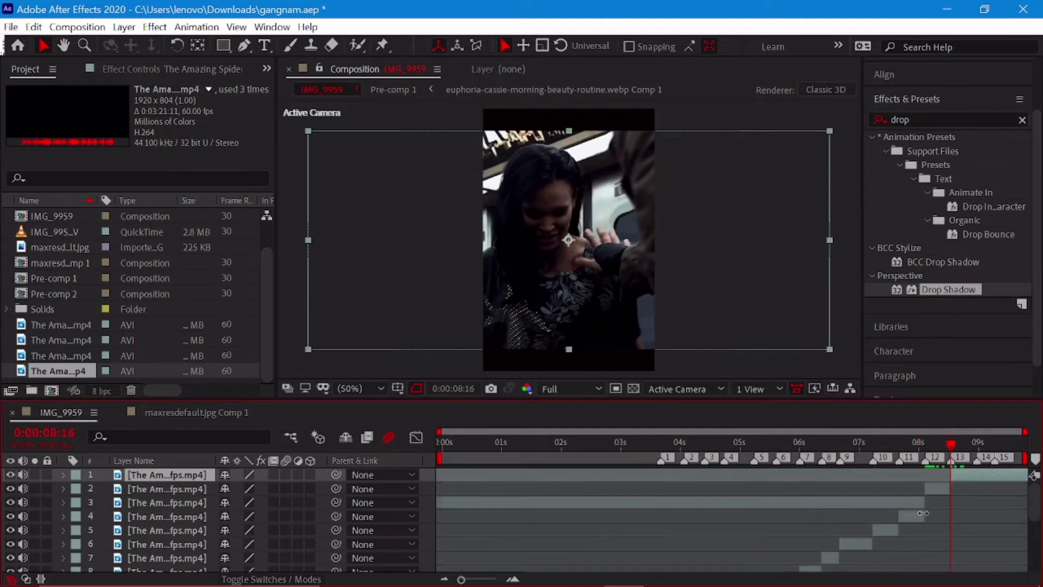
left_click(918, 502)
key("Delete")
left_click(920, 456)
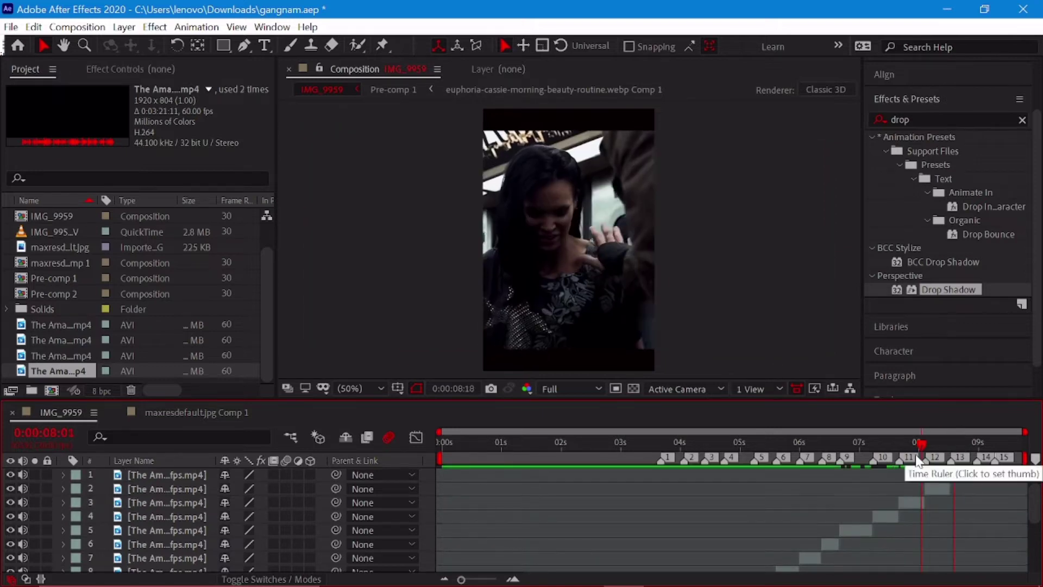
left_click_drag(918, 461, 937, 462)
left_click(939, 494)
left_click(34, 27)
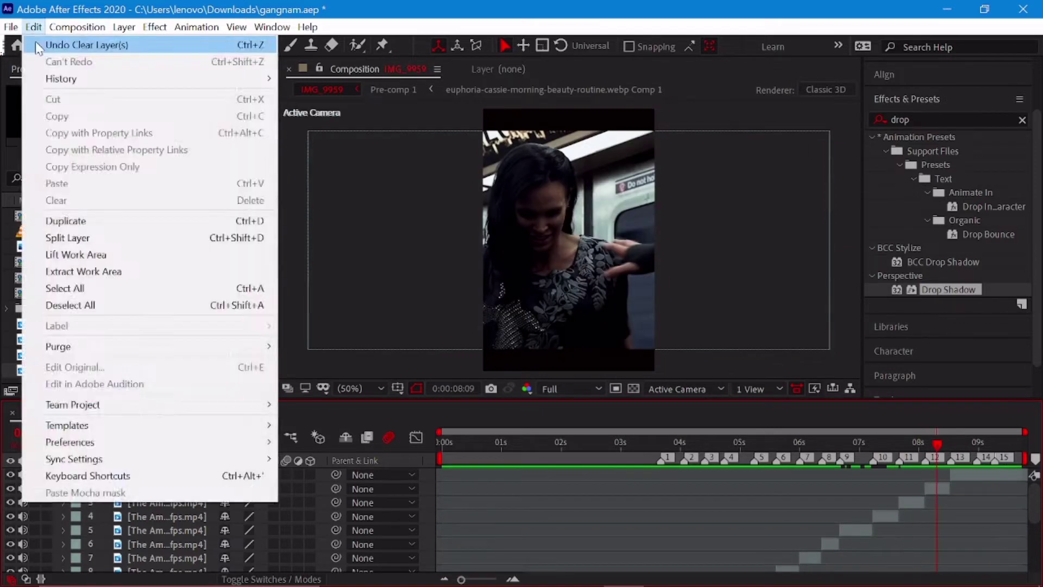
left_click(34, 42)
left_click(34, 26)
left_click(38, 45)
left_click(34, 27)
left_click(38, 45)
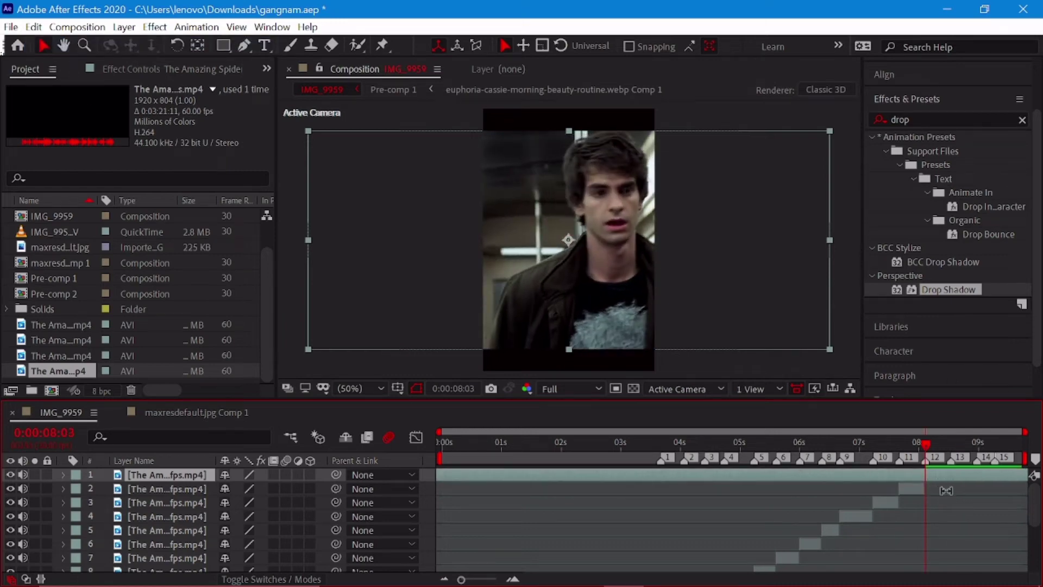
Split the clip at 08:03 and enlarge the new piece to 124%
key("ctrl+shift+d")
key("space")
left_click(917, 487)
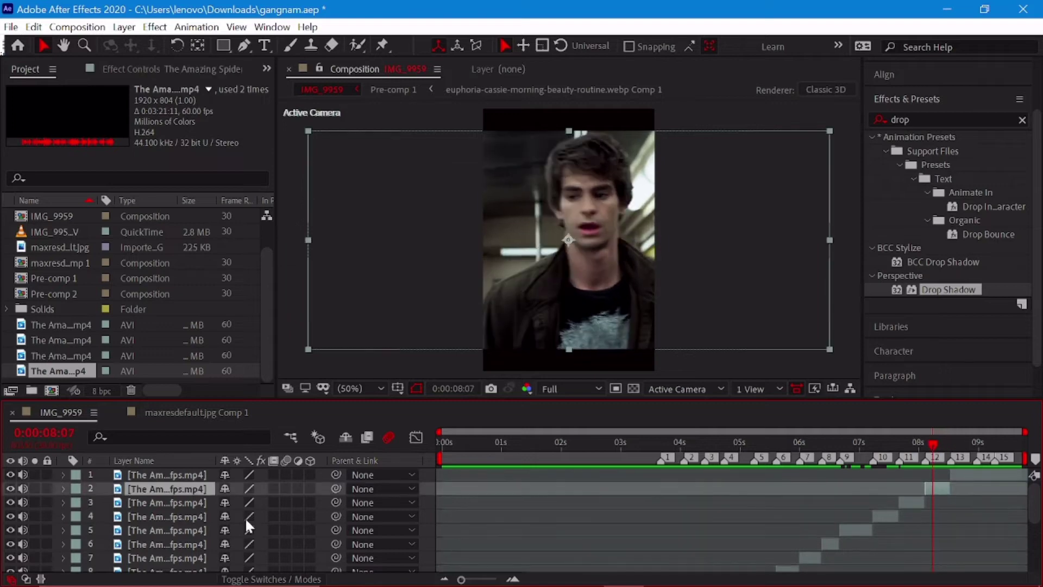
key("s")
left_click_drag(246, 502, 272, 503)
left_click(908, 453)
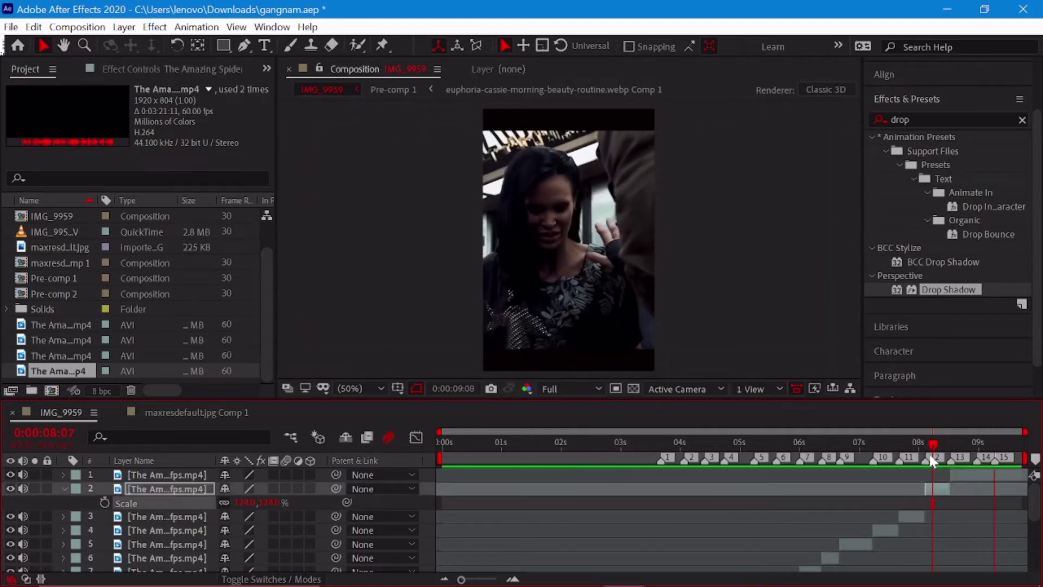
Enlarge the previous clip piece to 120% and preview the edit from 07:01
left_click(918, 517)
key("s")
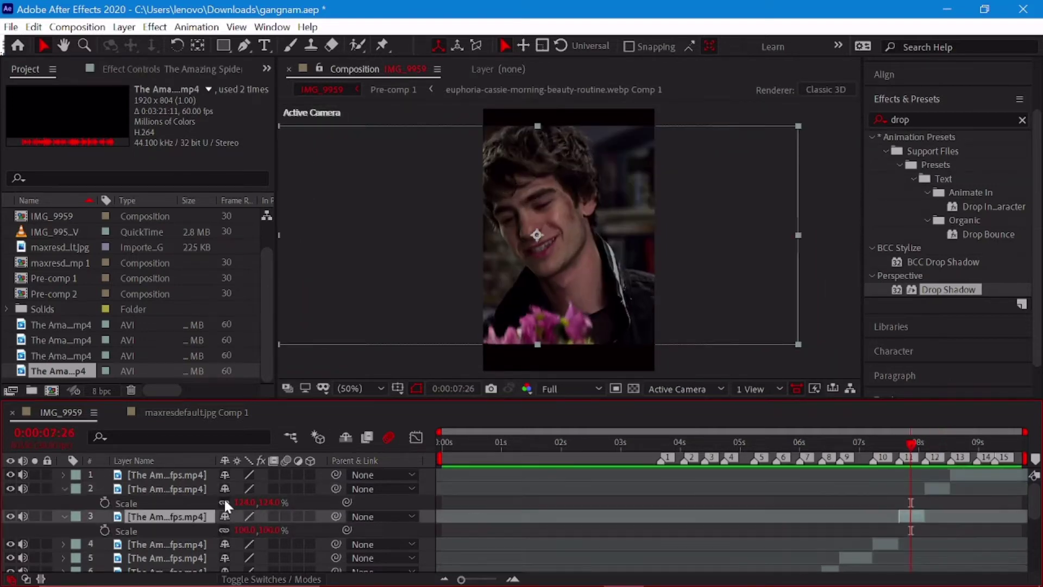
left_click_drag(246, 531, 272, 531)
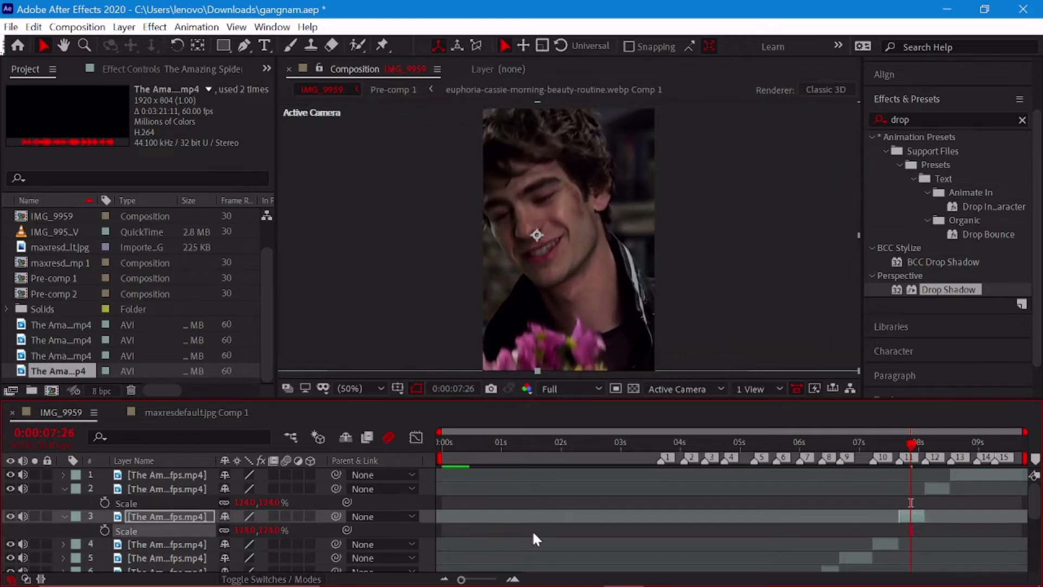
left_click_drag(918, 456, 871, 460)
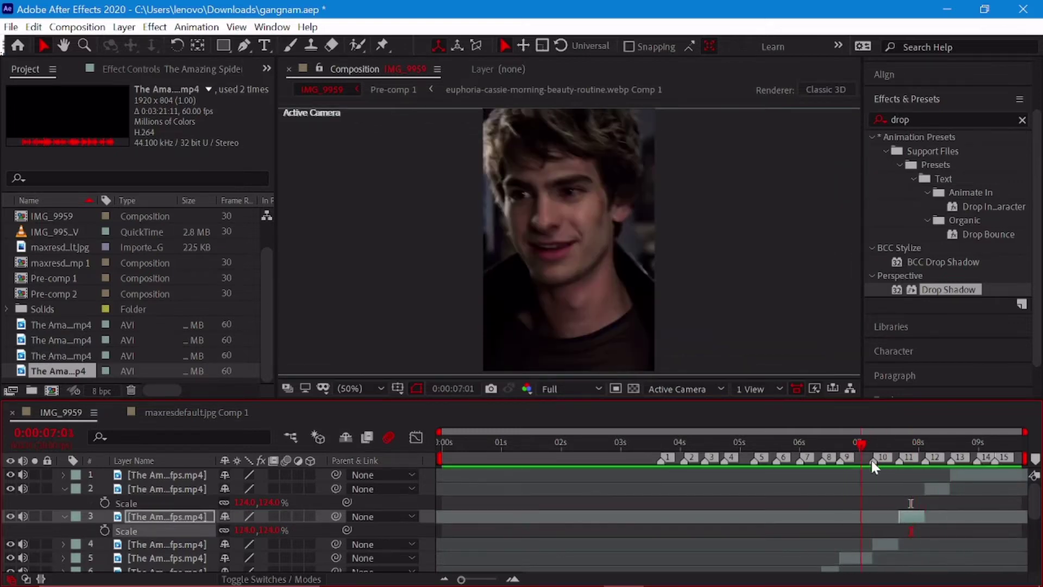
key("space")
left_click(64, 516)
left_click(64, 488)
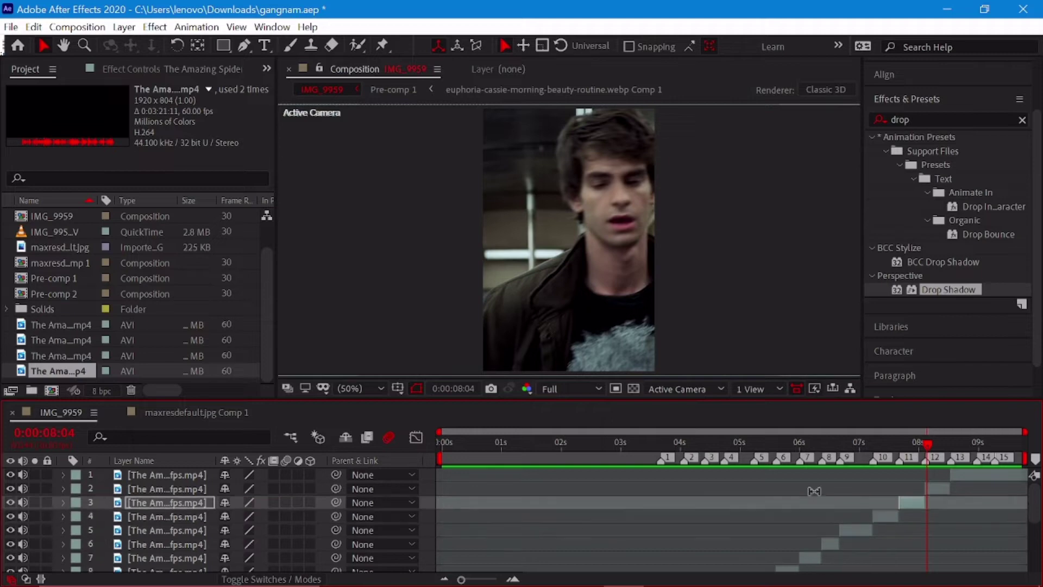
Slide the top clip to a new shot, enlarge it to 123%, and split it at 08:16
left_click(962, 475)
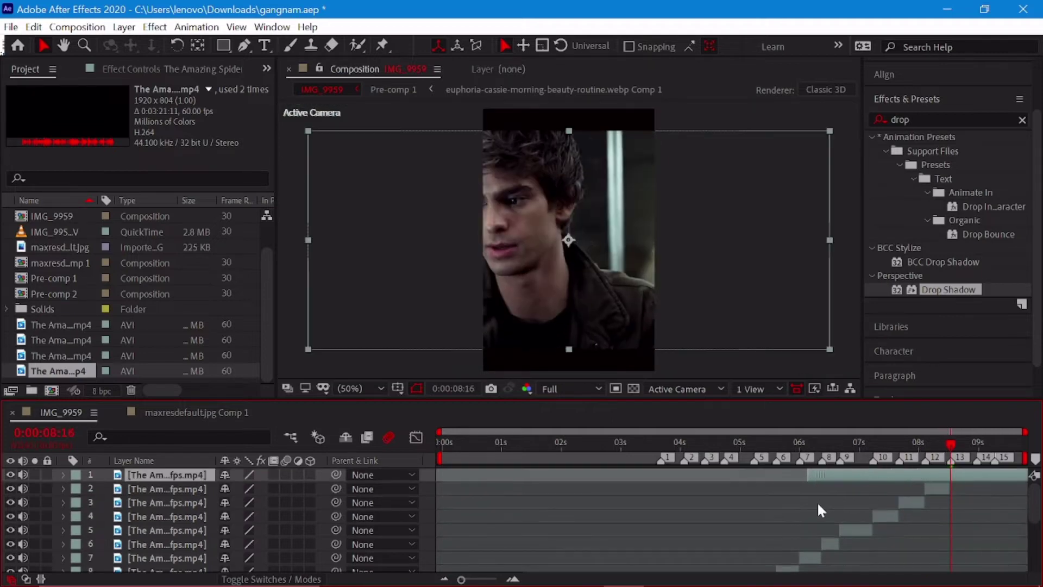
left_click_drag(766, 475, 301, 474)
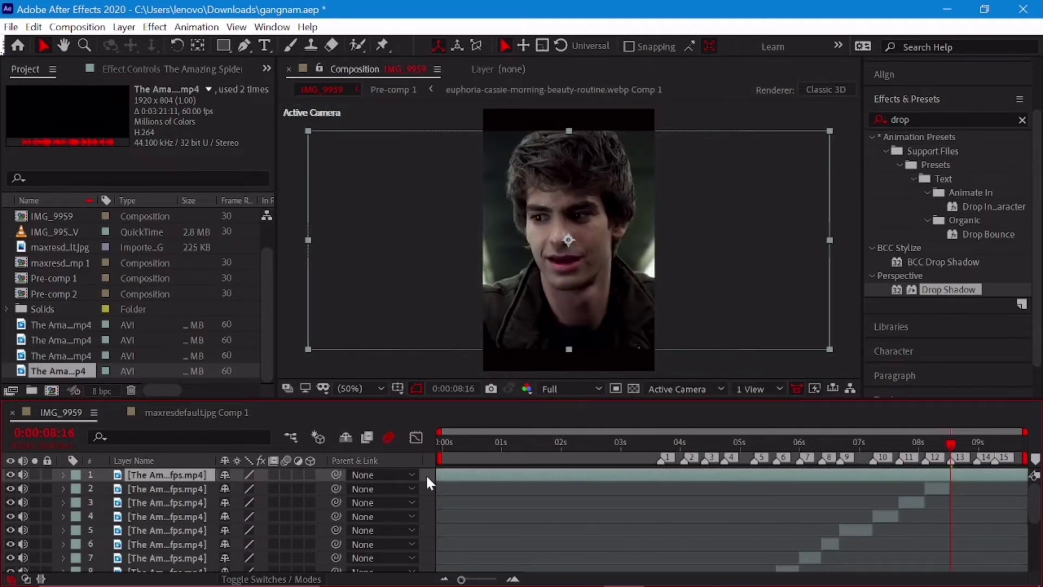
left_click_drag(962, 476, 641, 478)
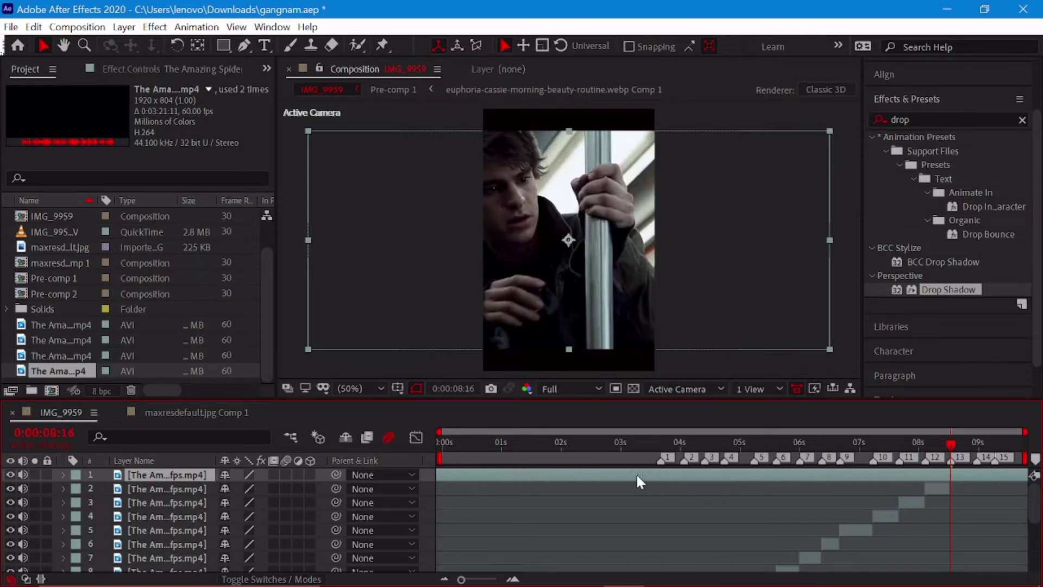
left_click_drag(716, 289, 753, 297)
key("s")
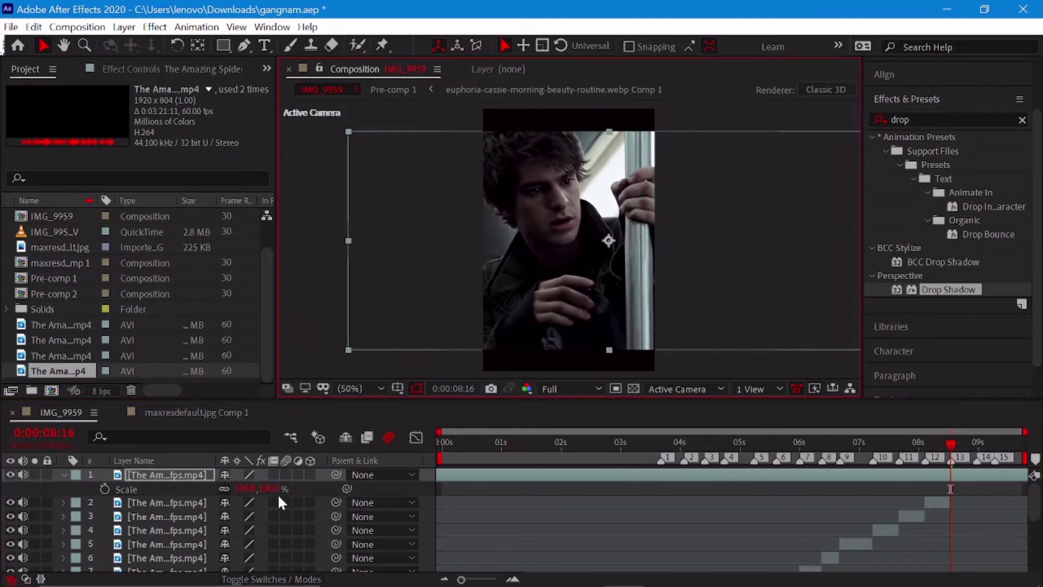
left_click_drag(266, 488, 289, 488)
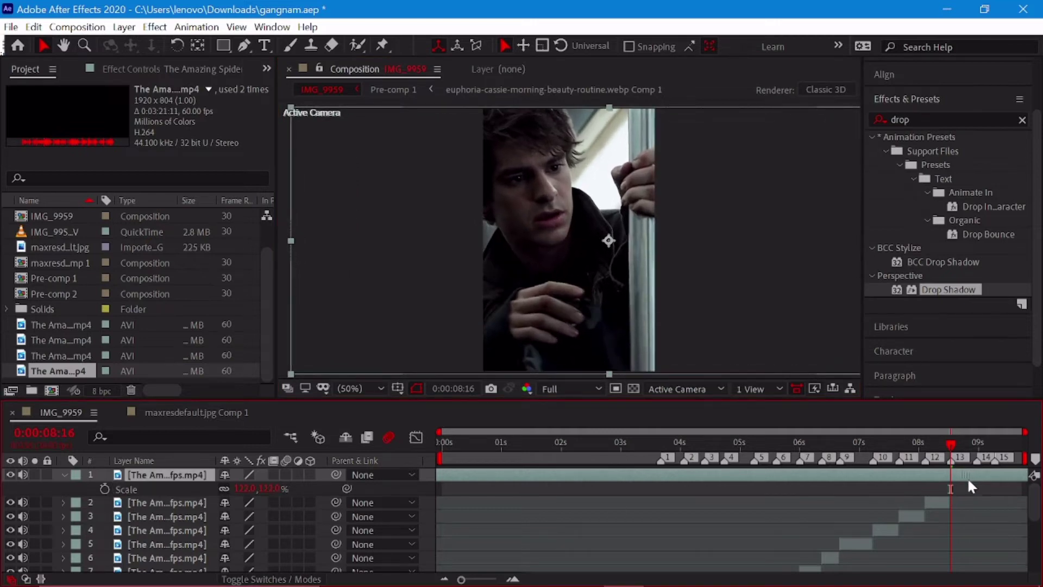
key("ctrl+shift+d")
mouse_move(961, 453)
left_mouse_down()
mouse_move(979, 457)
mouse_move(717, 504)
mouse_move(654, 498)
left_mouse_up()
key("ctrl+shift+d")
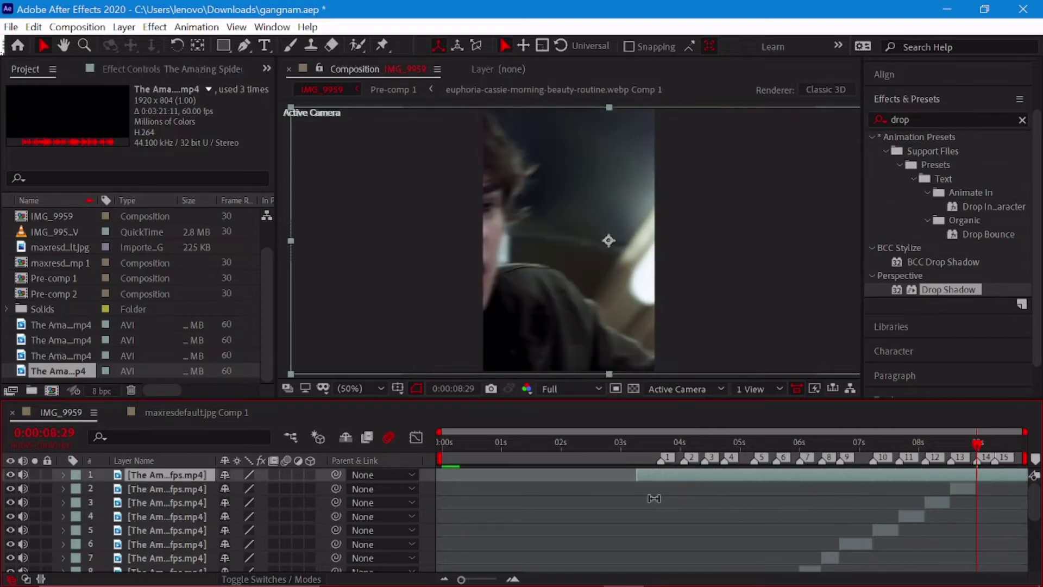
Shift the top clip right to frame the face, retime it, and split it at 09:08
left_click_drag(553, 299, 668, 303)
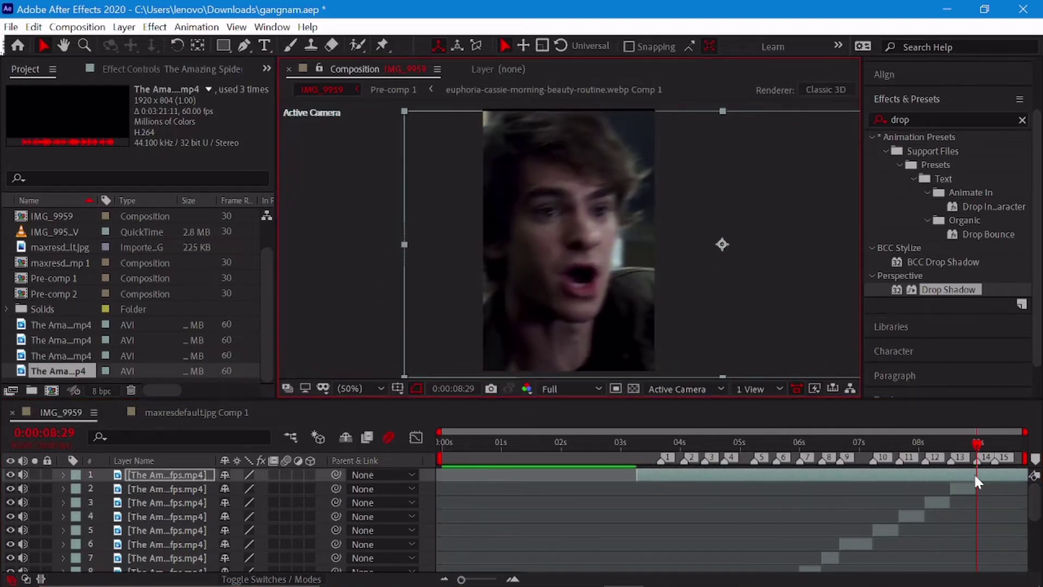
left_click_drag(976, 478, 596, 479)
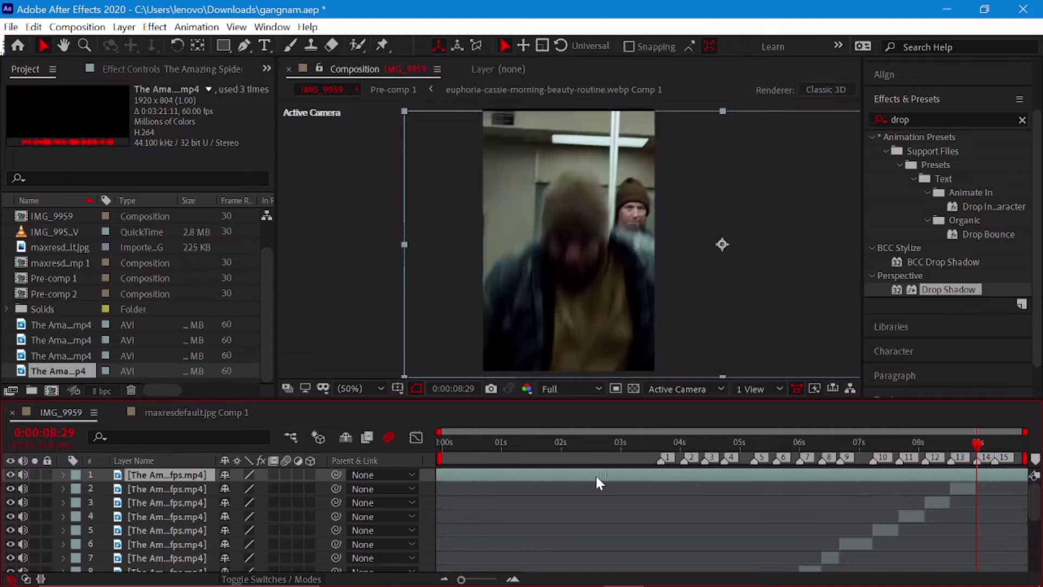
left_click_drag(584, 275, 681, 277)
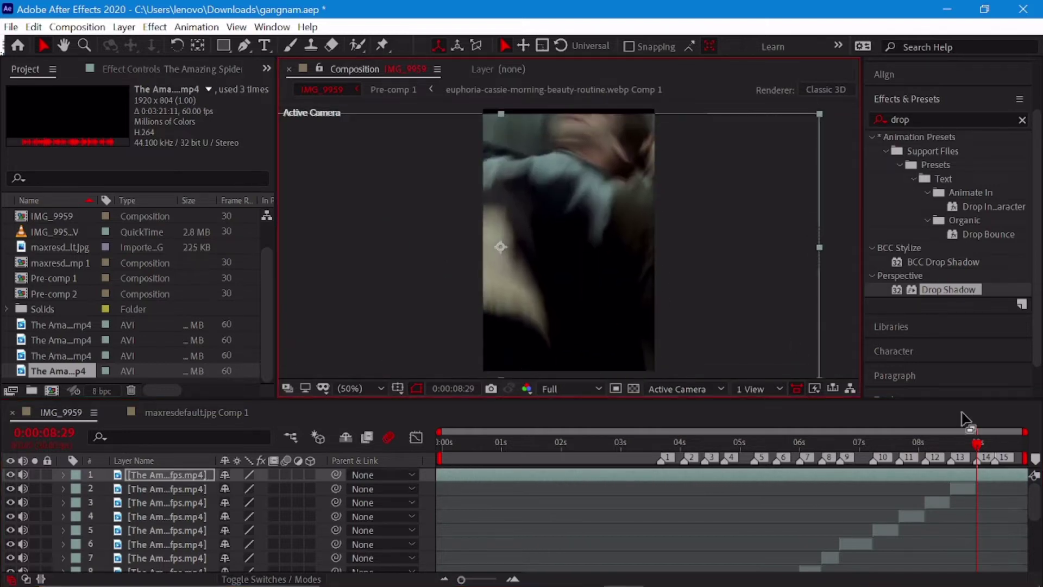
left_click_drag(915, 472, 911, 477)
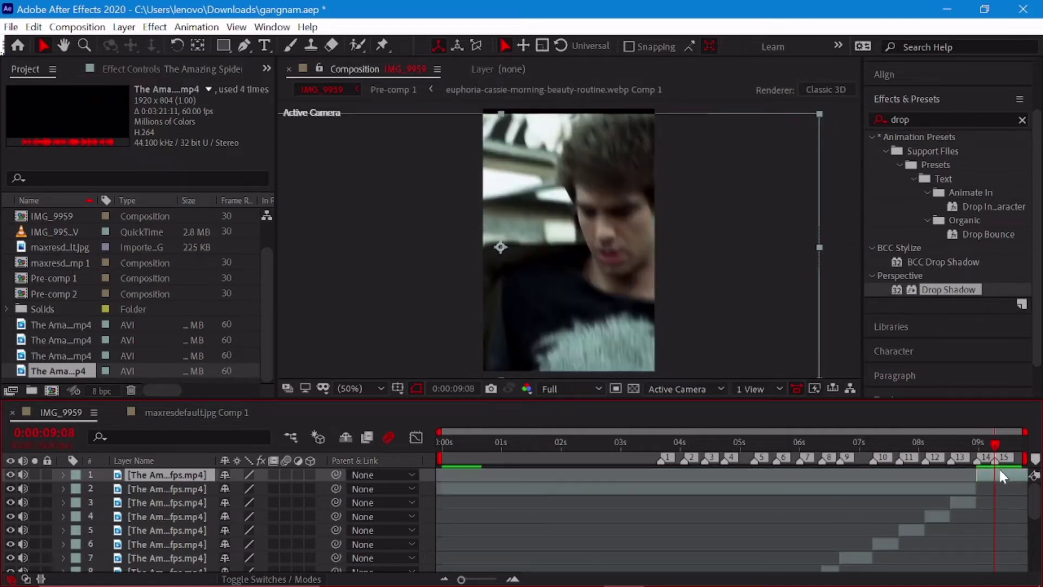
key("ctrl+shift+d")
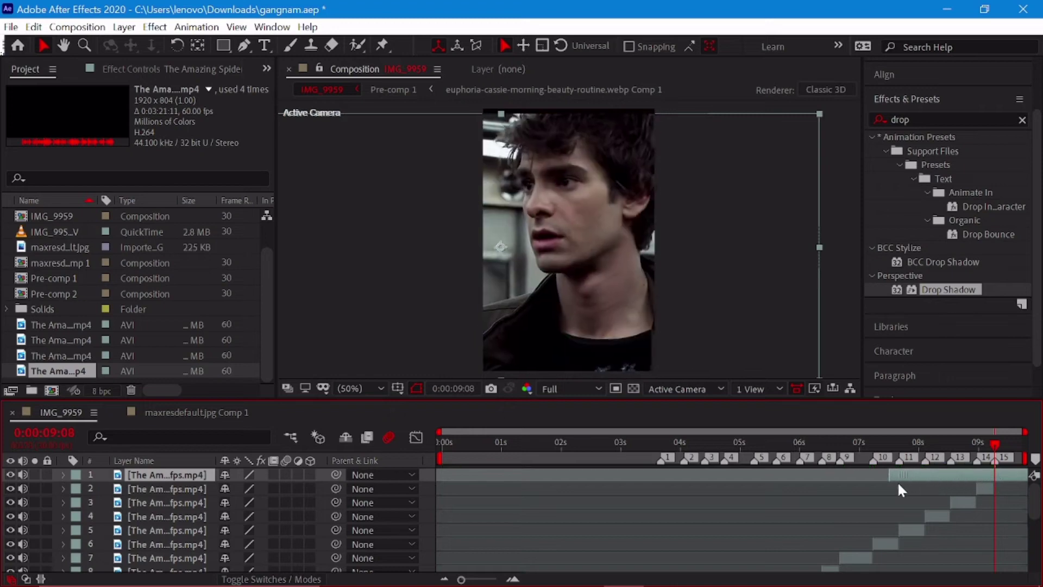
left_click_drag(993, 474, 898, 481)
key("Delete")
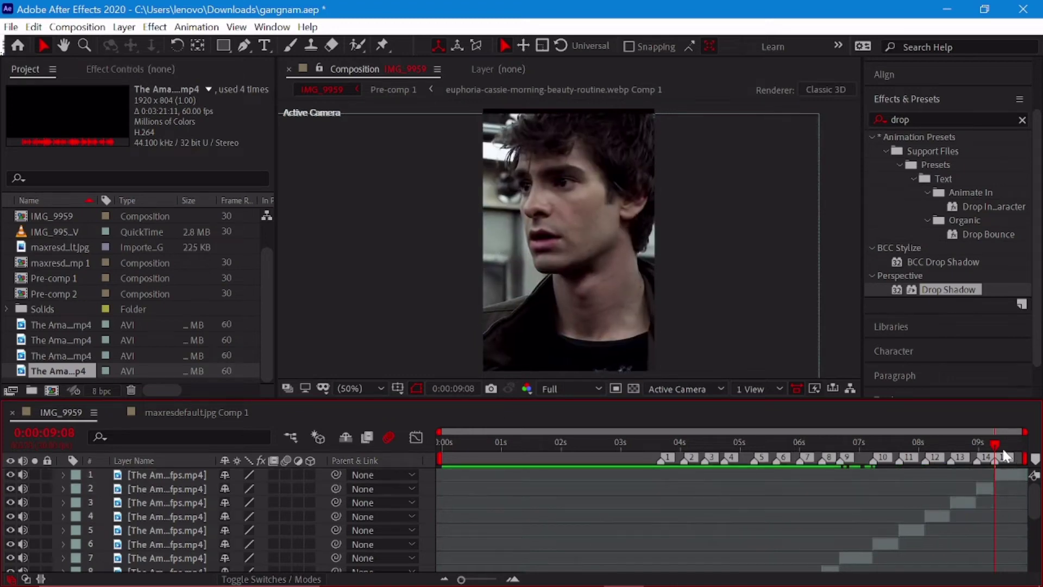
Check the cuts around 09:04–09:18, then preview the composition
left_click(1013, 474)
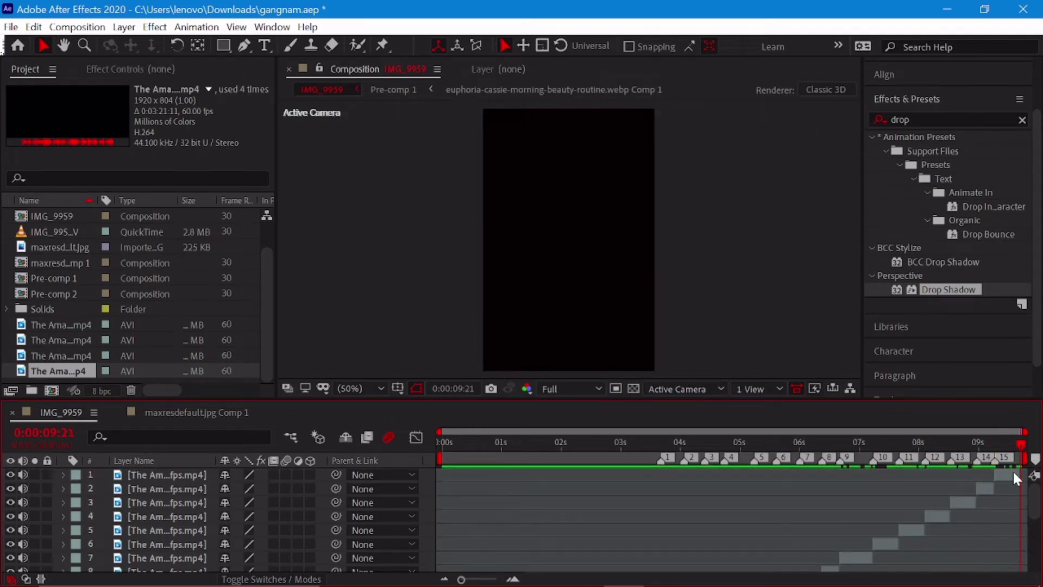
left_click(1014, 441)
left_click(1005, 443)
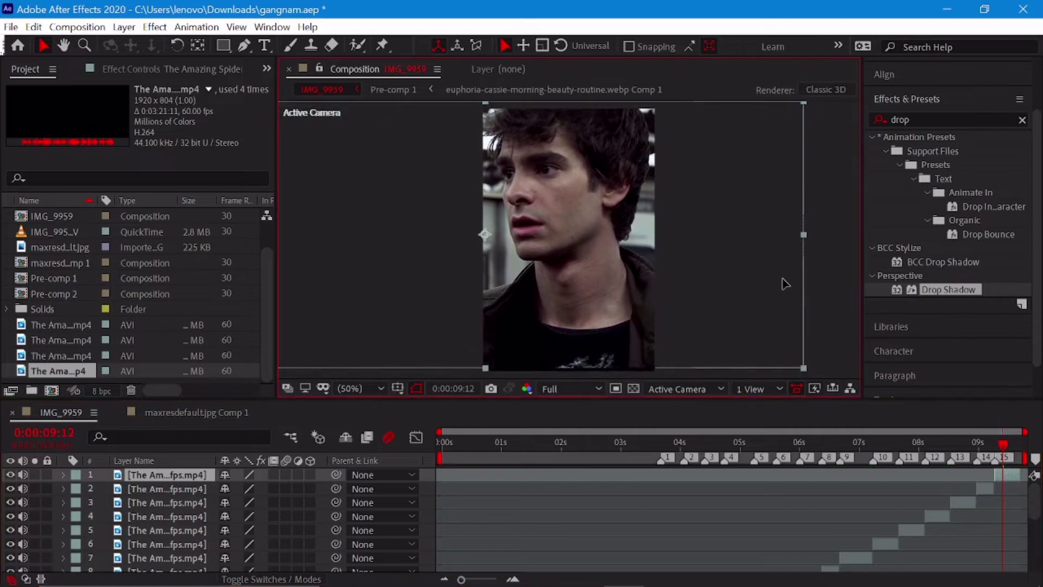
left_click(987, 455)
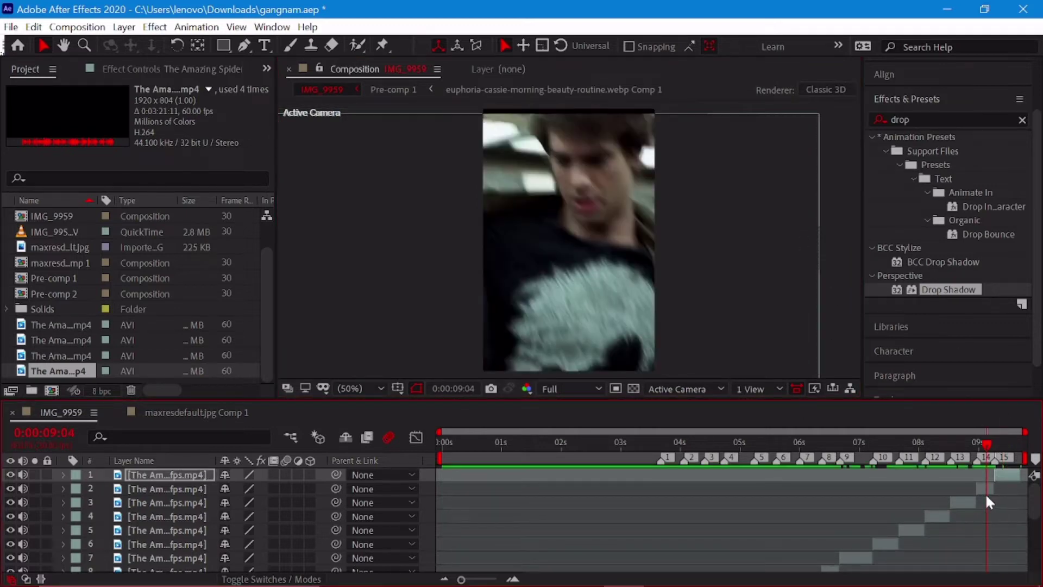
left_click(984, 490)
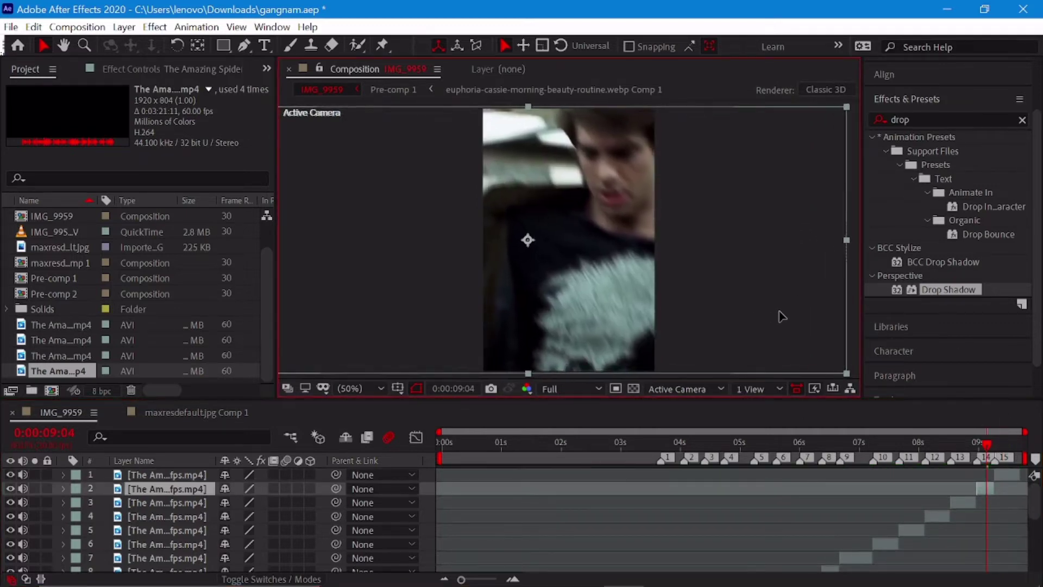
left_click(961, 457)
left_click_drag(951, 450, 795, 450)
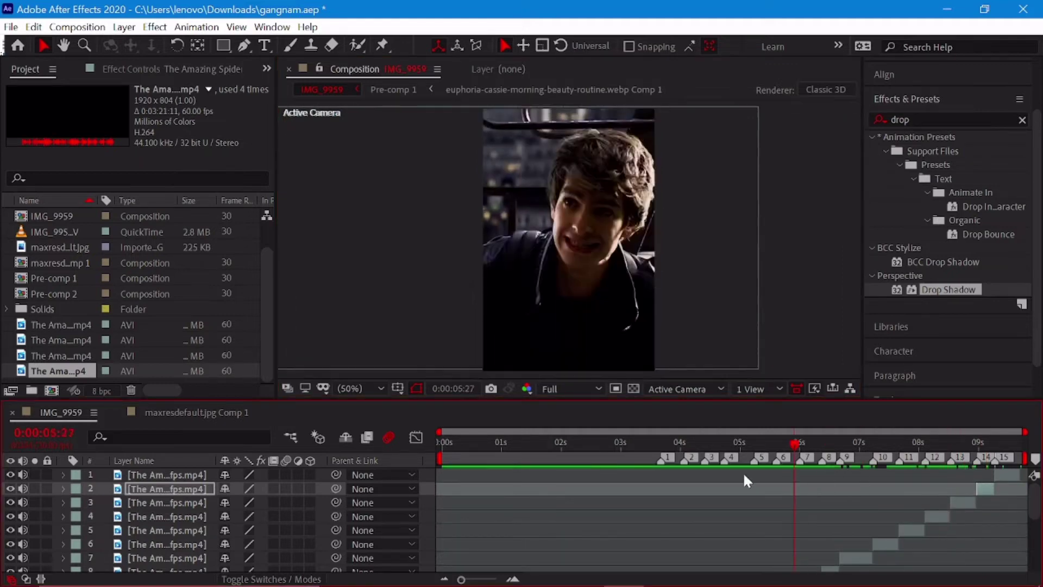
key("space")
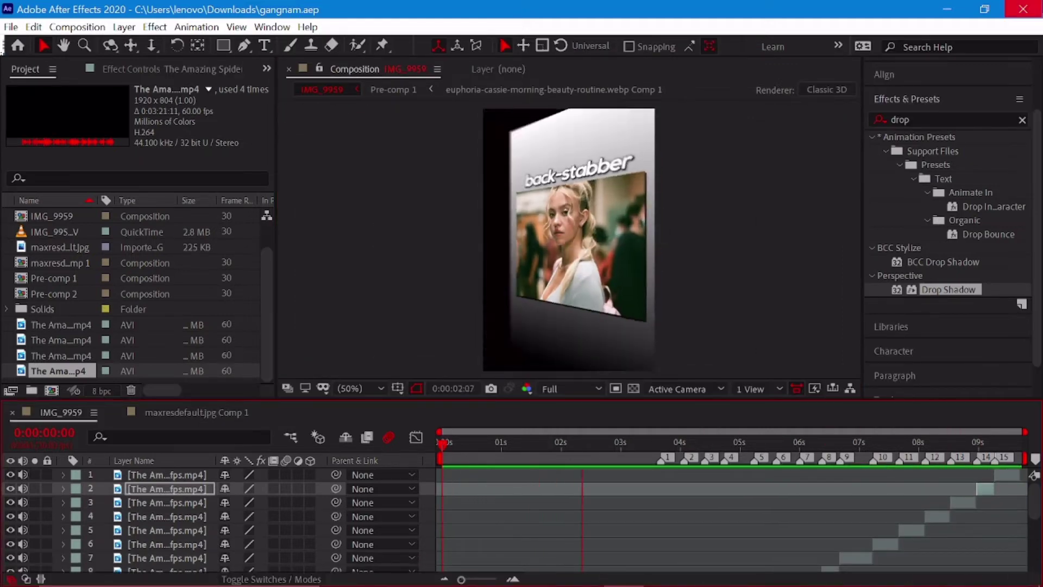
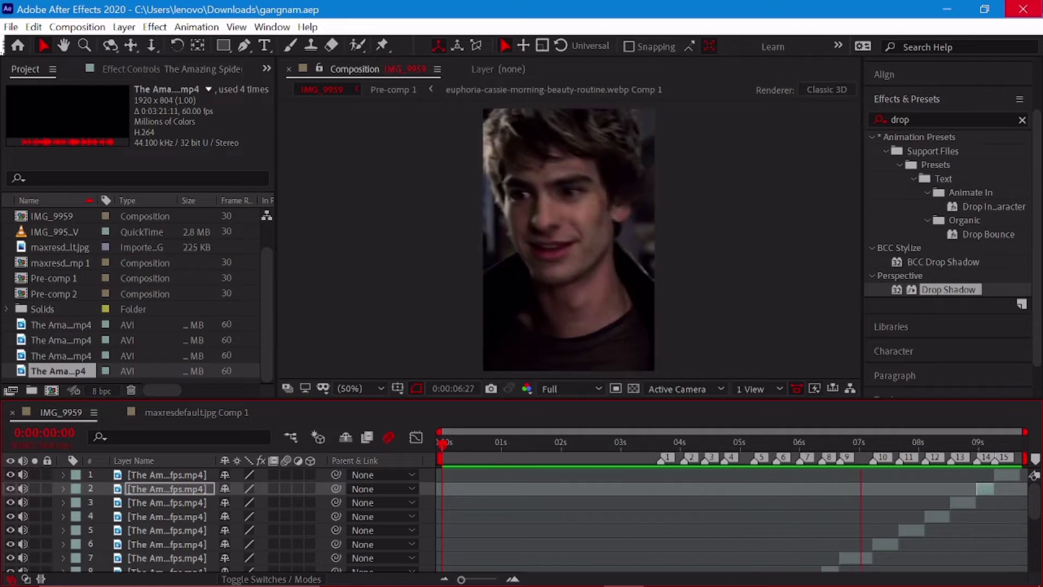
Stop the preview and switch off layer 1's audio (speaker) switch
key("space")
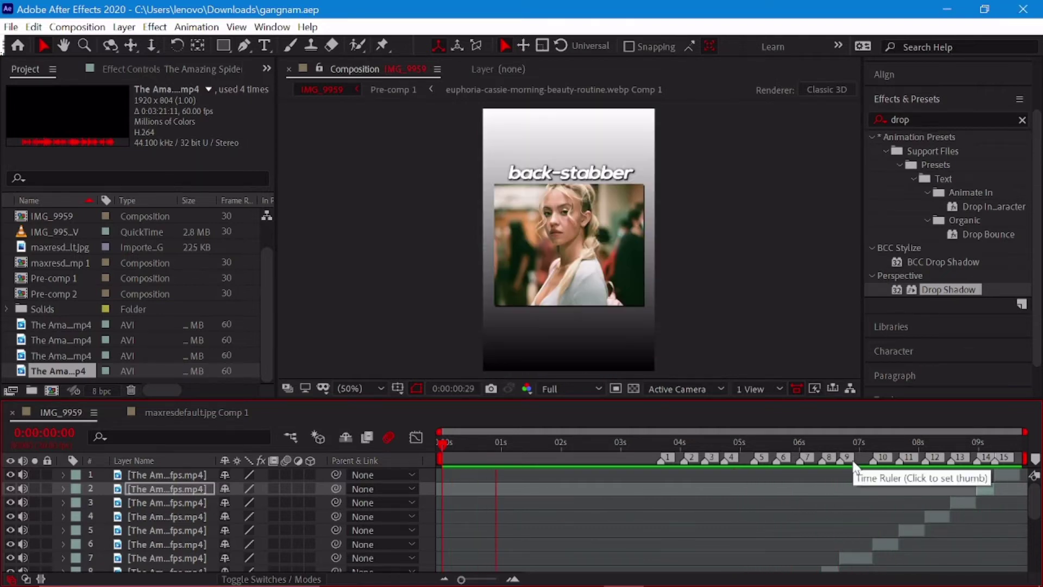
scroll(833, 524, "down", 5)
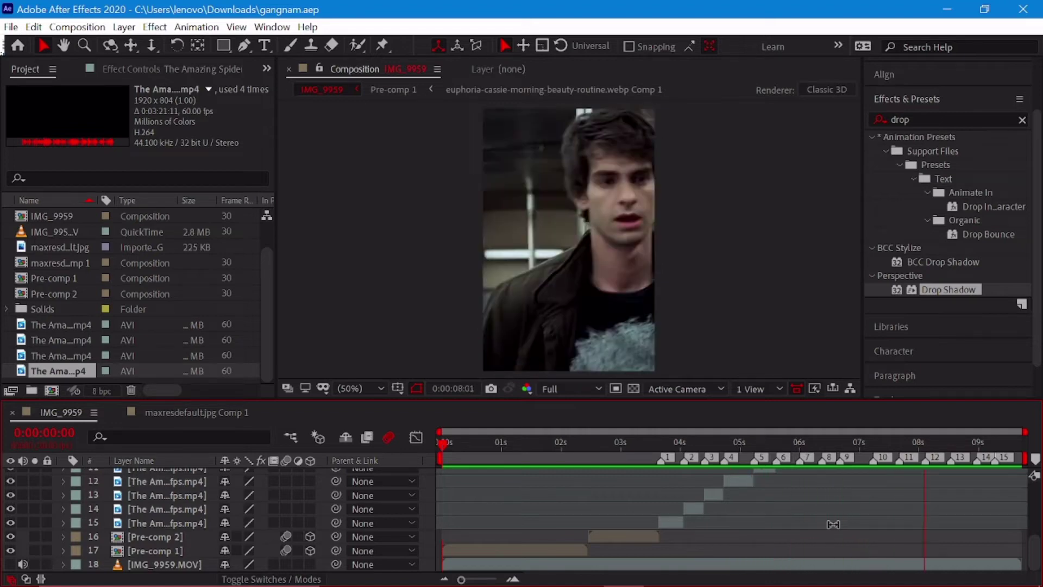
scroll(45, 507, "up", 3)
scroll(28, 538, "up", 2)
scroll(25, 476, "up", 3)
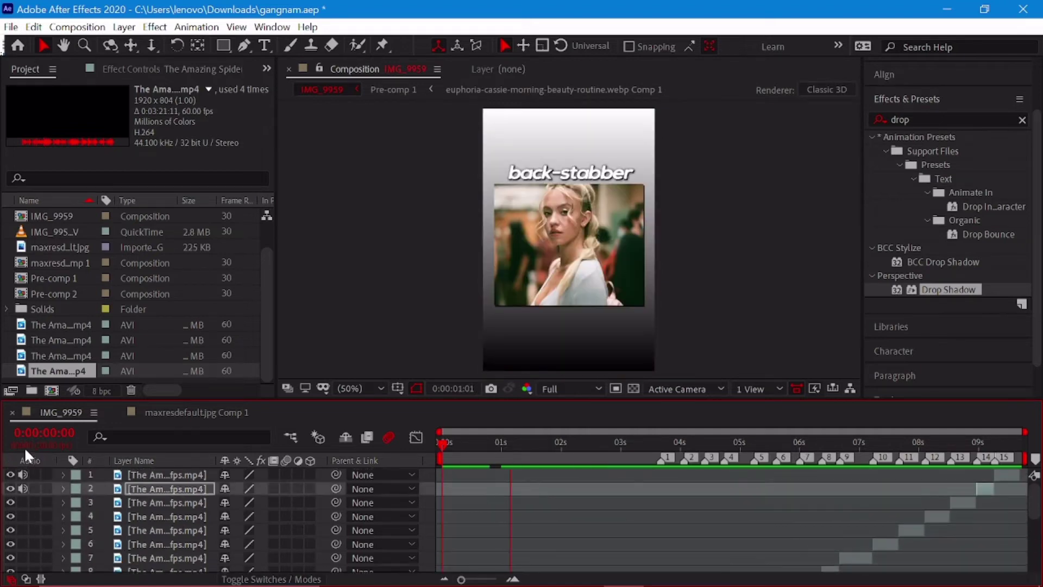
left_click(22, 477)
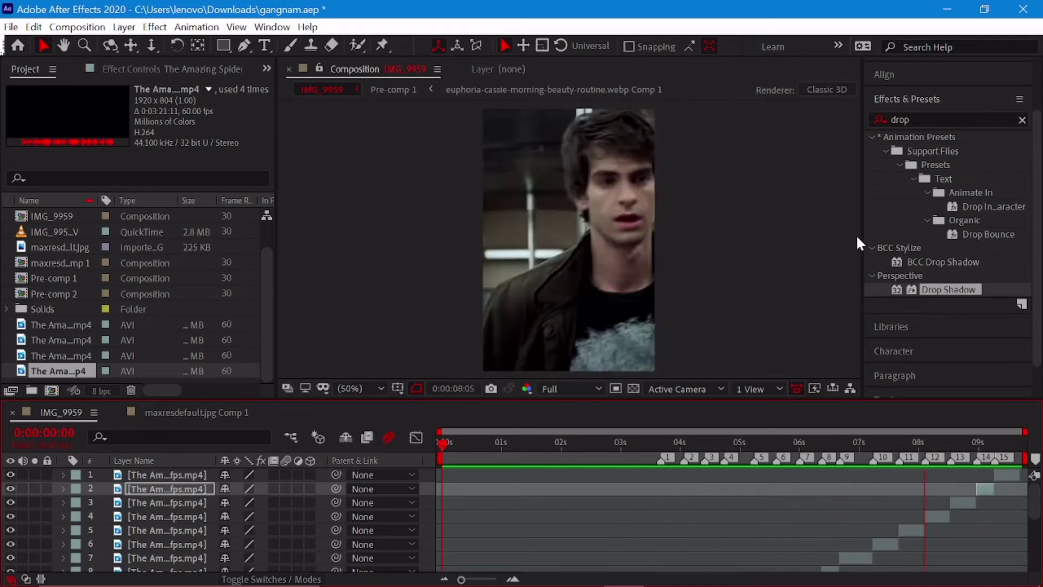
scroll(668, 463, "down", 5)
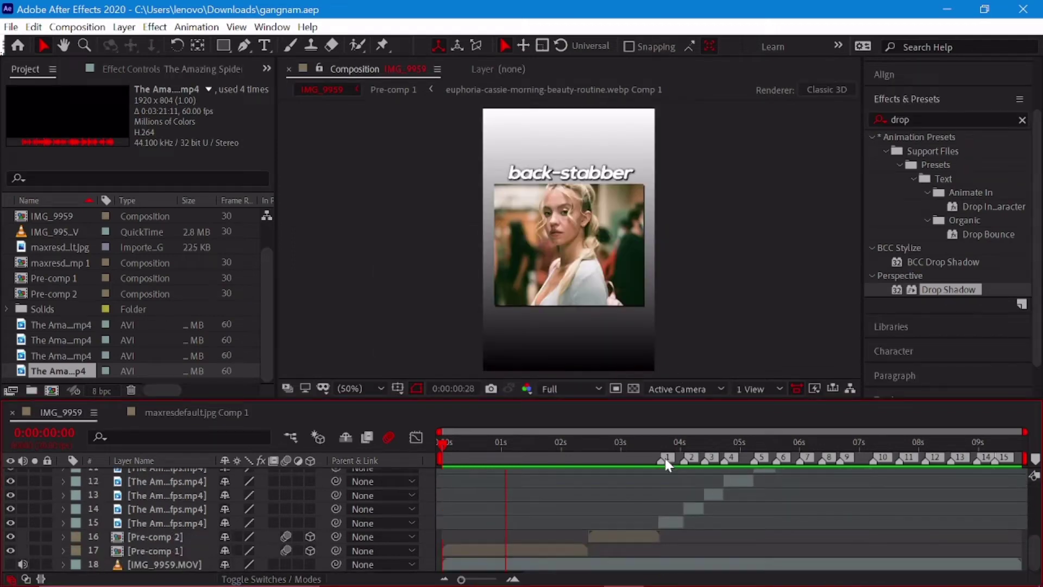
Pre-compose clip layers 15, 14, 13 and 12, each into its own composition
right_click(679, 519)
left_click(701, 461)
key("Return")
right_click(690, 507)
left_click(774, 421)
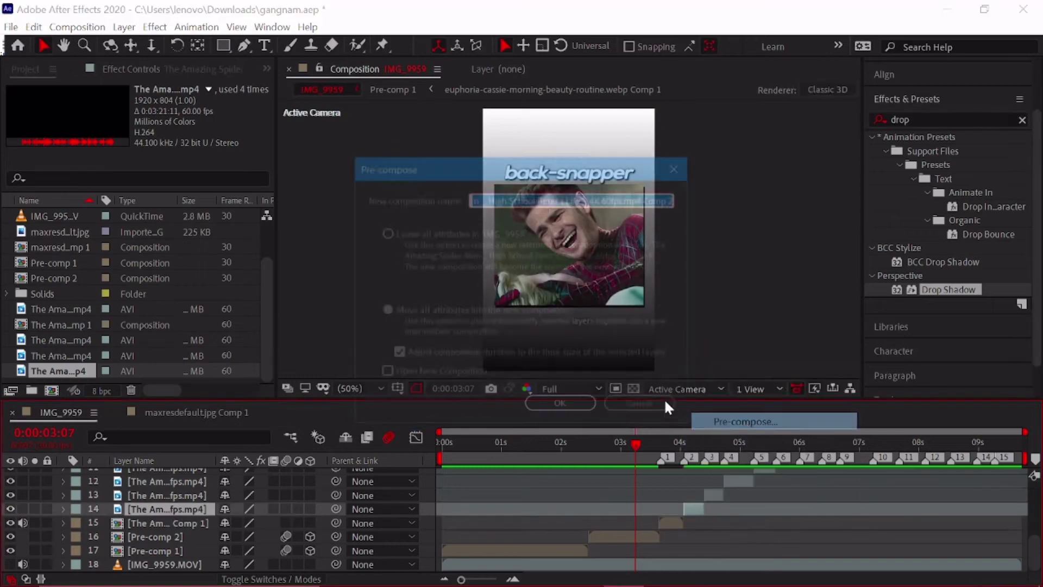
key("Return")
right_click(713, 495)
left_click(759, 410)
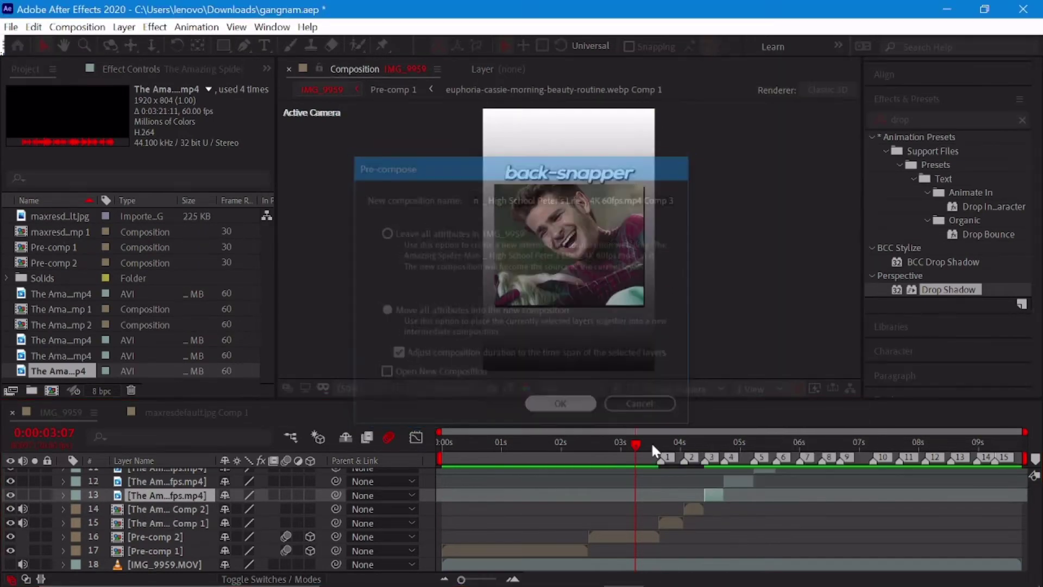
key("Return")
scroll(730, 526, "up", 2)
right_click(732, 525)
left_click(761, 443)
key("Return")
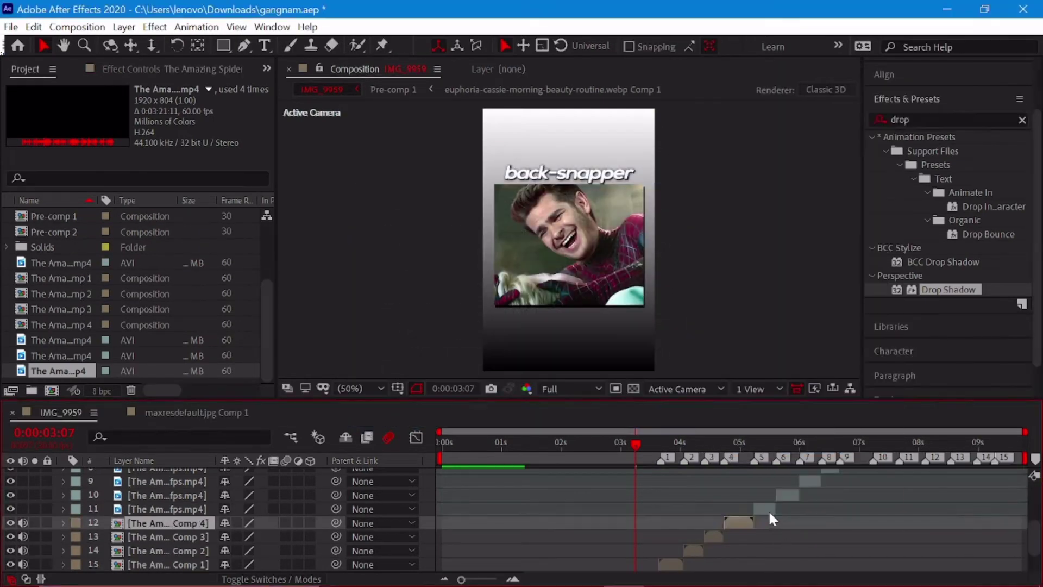
Pre-compose clip layers 11, 10, 9 and 8, each into its own composition
right_click(769, 510)
left_click(794, 433)
key("Return")
right_click(788, 495)
left_click(799, 410)
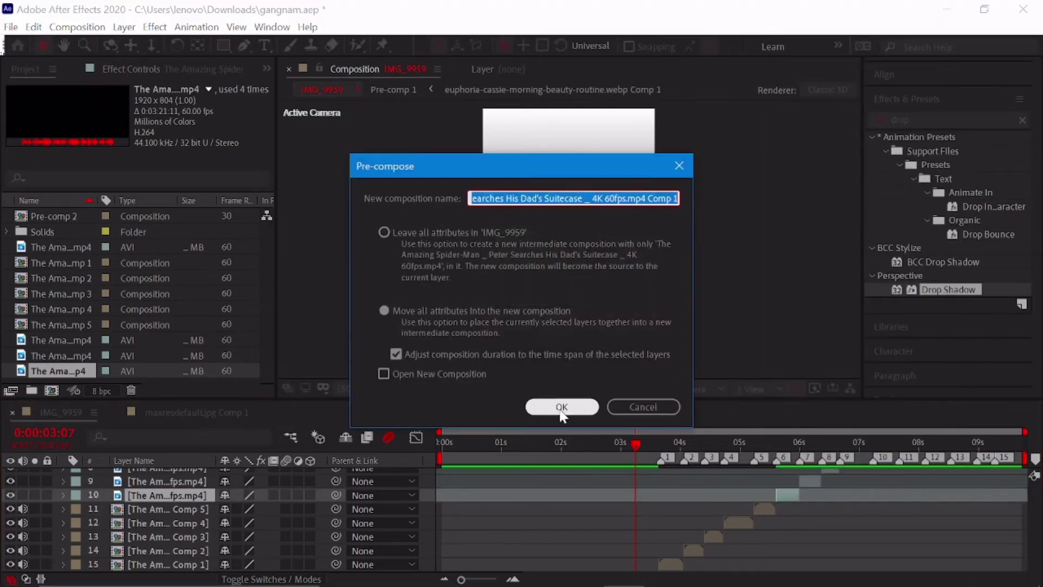
left_click(561, 407)
right_click(807, 533)
left_click(902, 436)
key("Return")
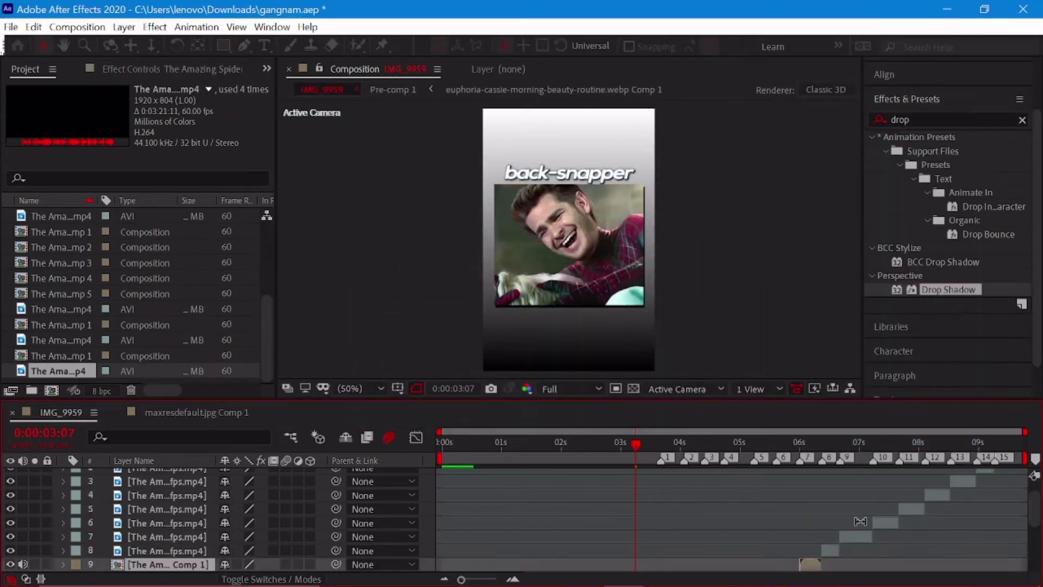
right_click(830, 551)
left_click(880, 468)
key("Return")
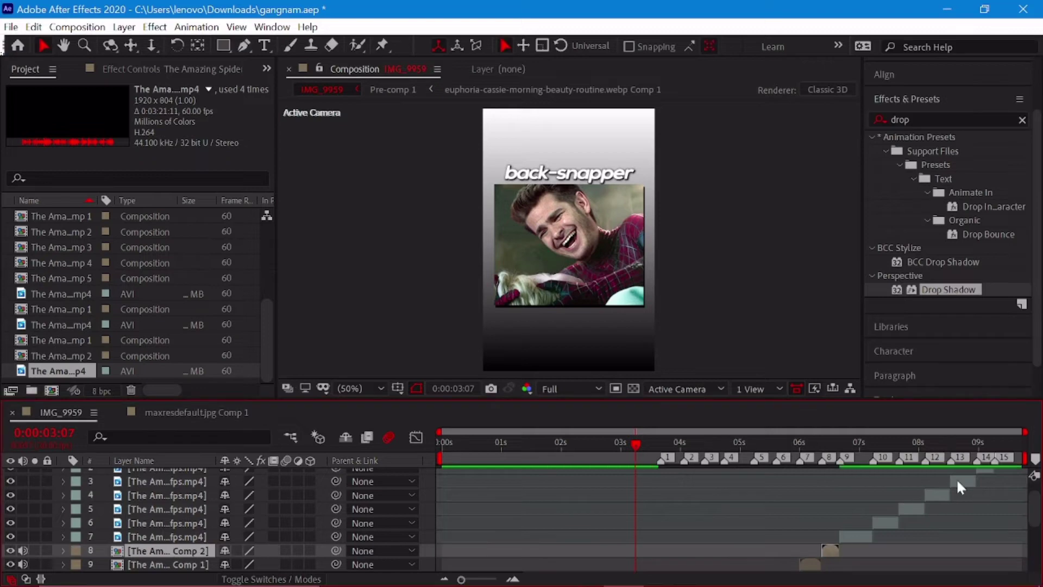
Pre-compose clip layers 3, 7, 6 and 5, each into its own composition
right_click(959, 481)
left_click(924, 335)
left_click(564, 412)
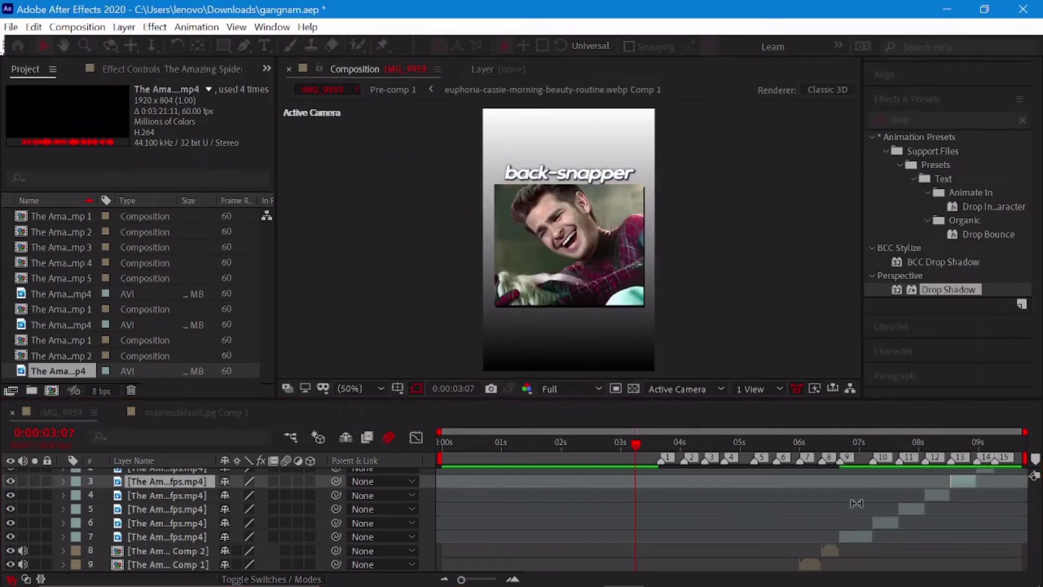
right_click(856, 536)
left_click(913, 459)
key("Return")
right_click(875, 522)
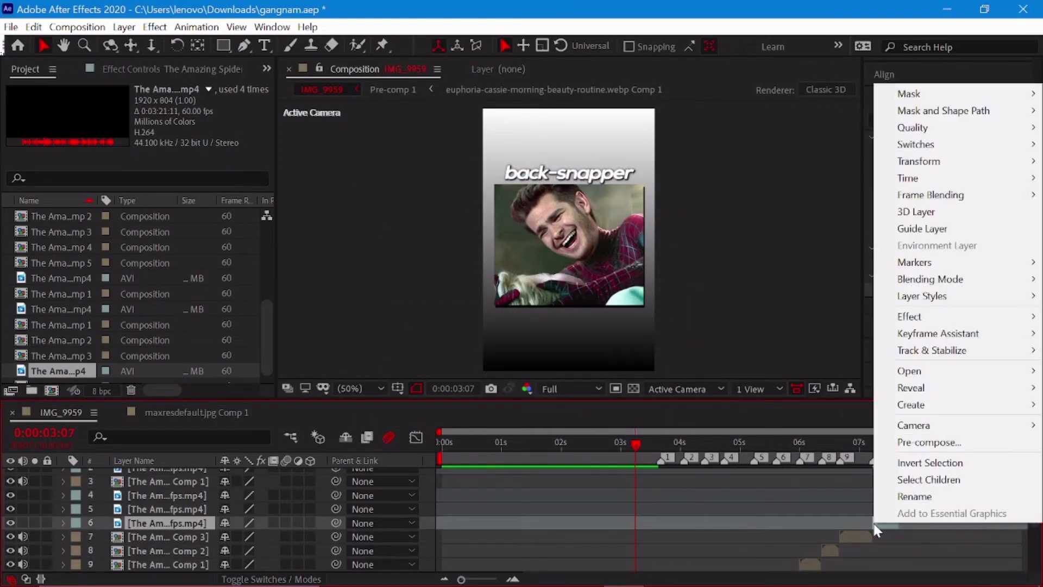
left_click(880, 440)
key("Return")
right_click(908, 509)
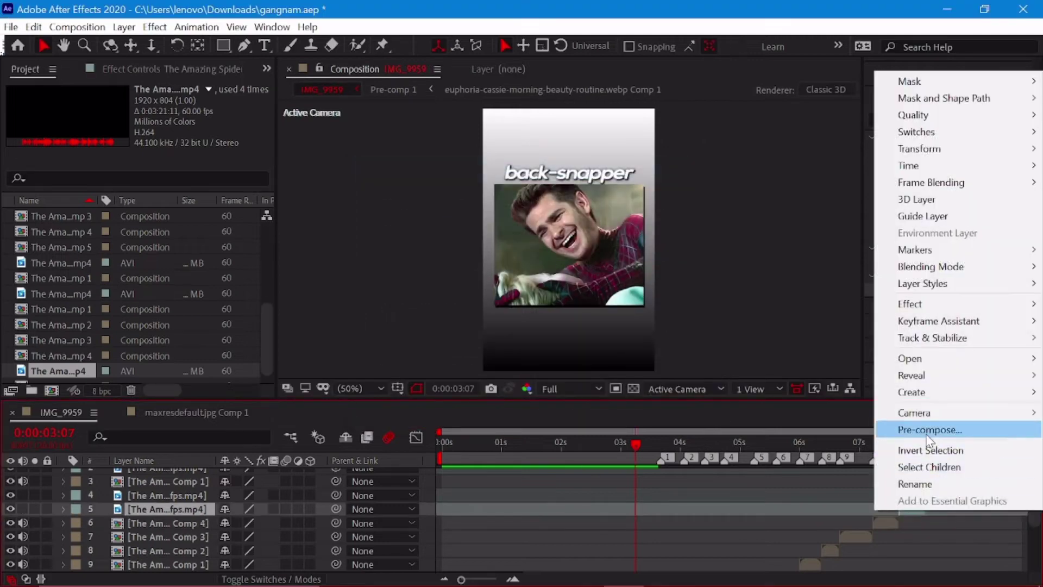
left_click(880, 436)
key("Return")
Pre-compose the remaining clip layers 4, 2 and 1, each into its own composition
right_click(938, 494)
left_click(929, 415)
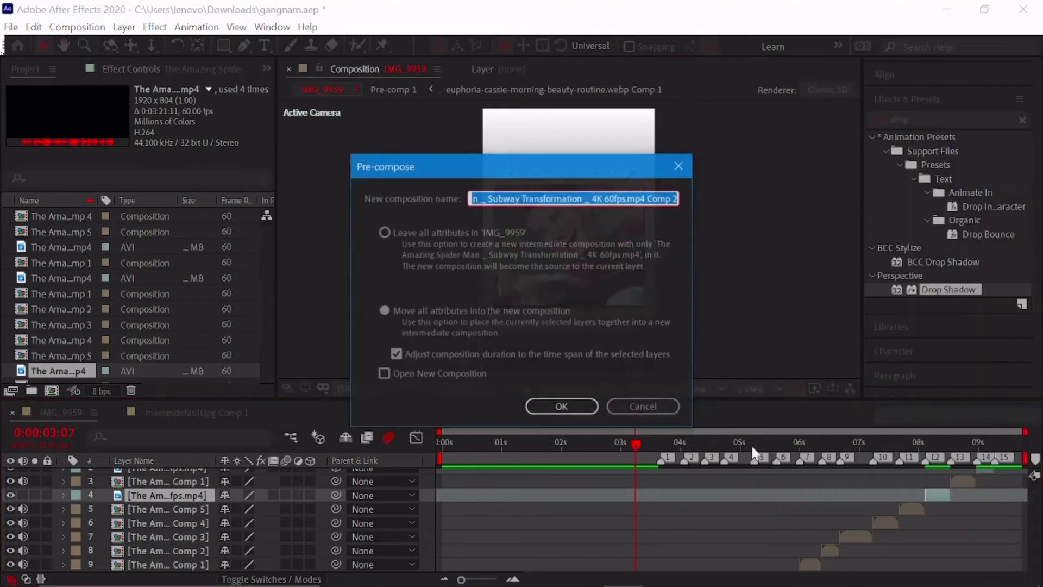
key("Return")
scroll(855, 507, "up", 2)
right_click(984, 487)
left_click(929, 405)
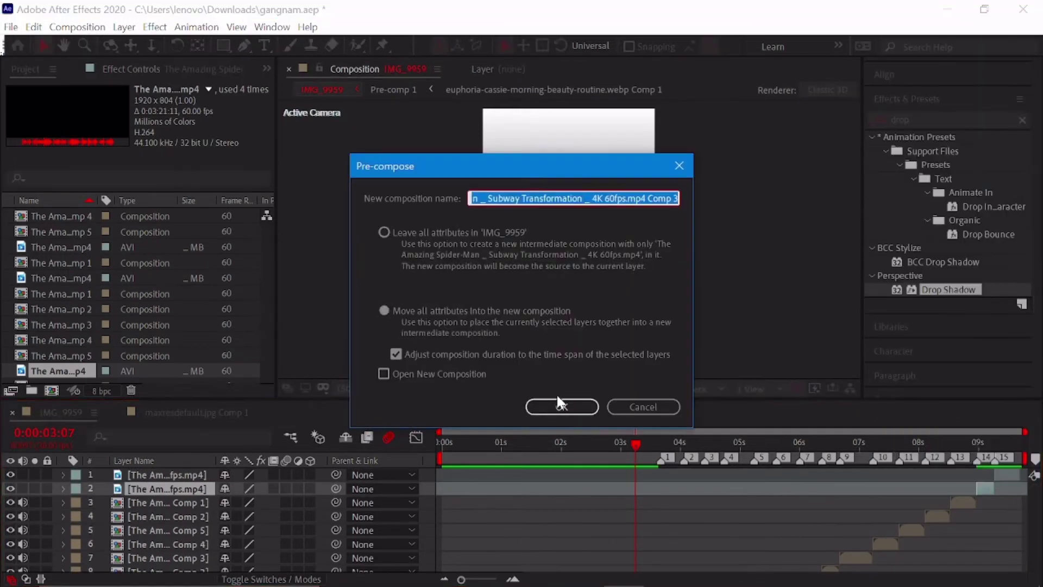
key("Return")
right_click(1008, 474)
left_click(972, 394)
left_click(537, 412)
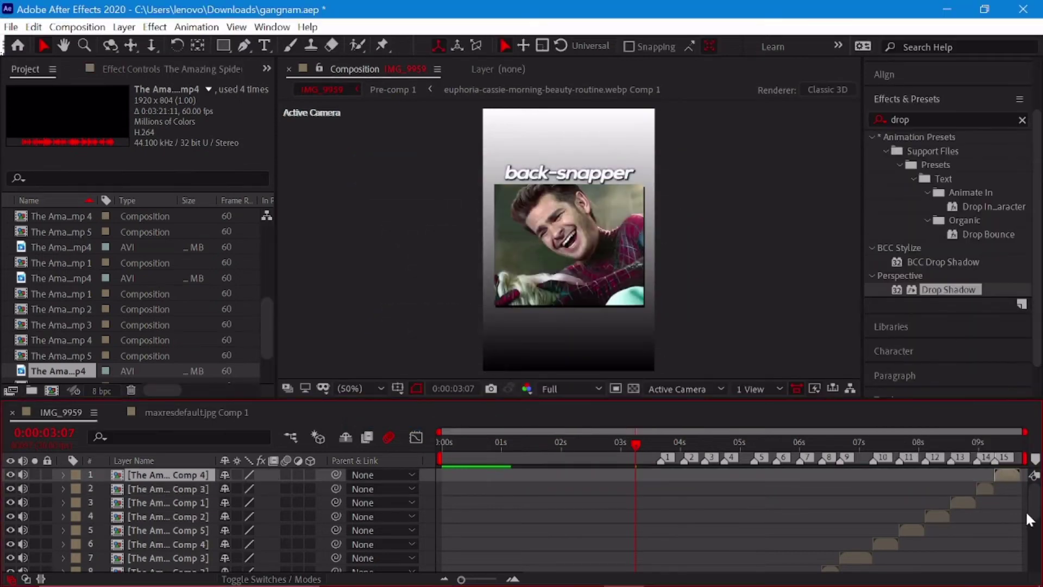
scroll(892, 529, "down", 3)
Search 'twix' and apply Twixtor to clip layer 15, revealing its keyframed Speed values
left_click_drag(627, 438, 281, 530)
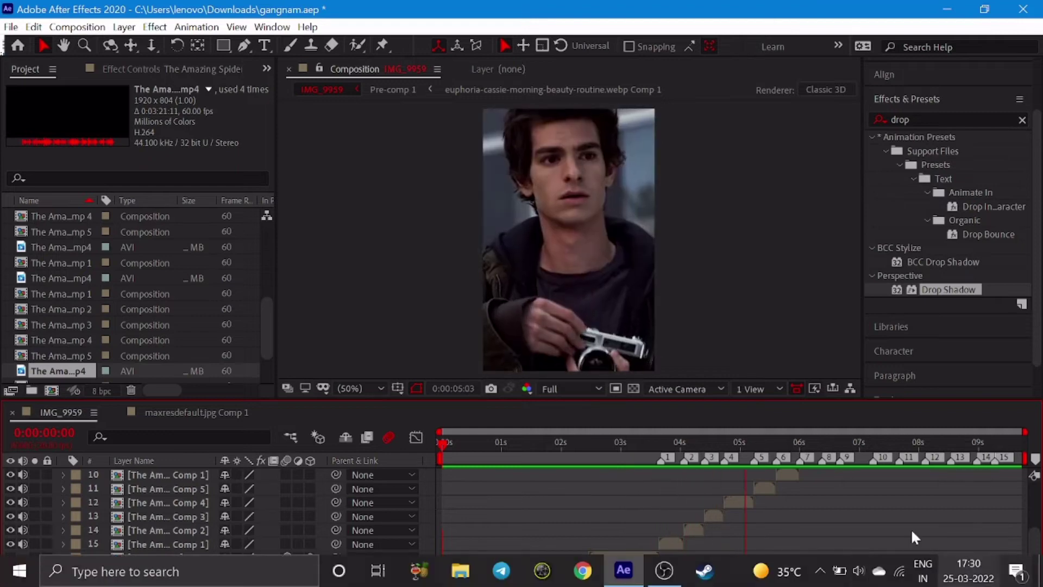
left_click_drag(663, 441, 659, 442)
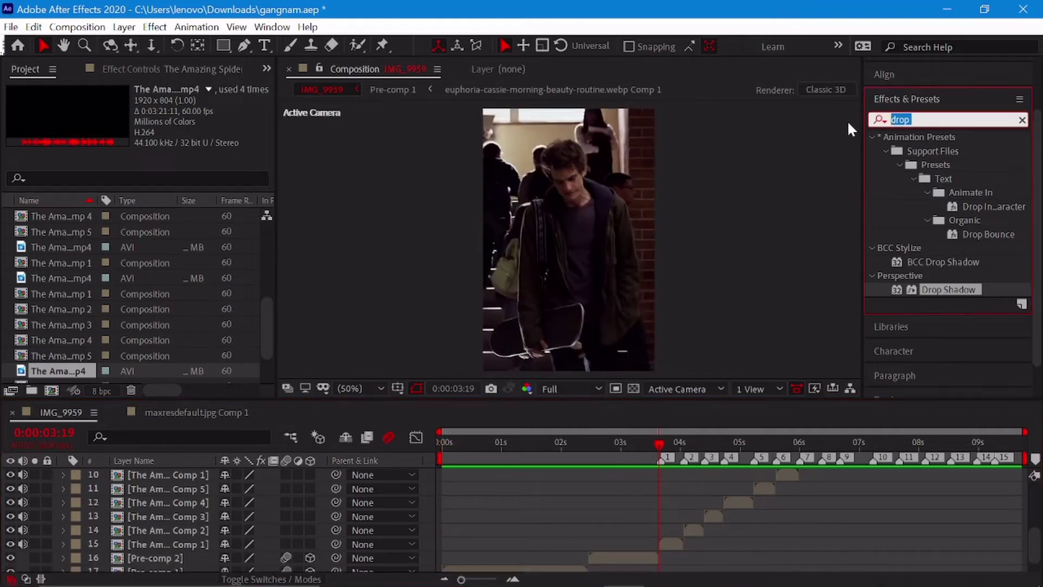
type("twix")
left_click_drag(922, 219, 671, 548)
scroll(47, 317, "down", 3)
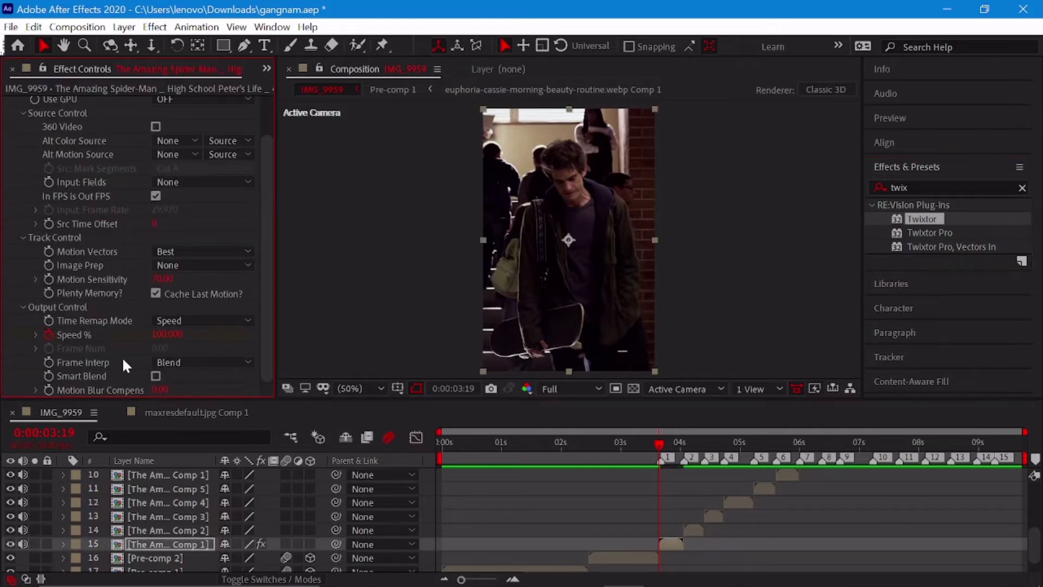
key("u")
Play the edit from the start and check Speed dropping to 40% at 0:00:04:02
left_click_drag(660, 489, 672, 509)
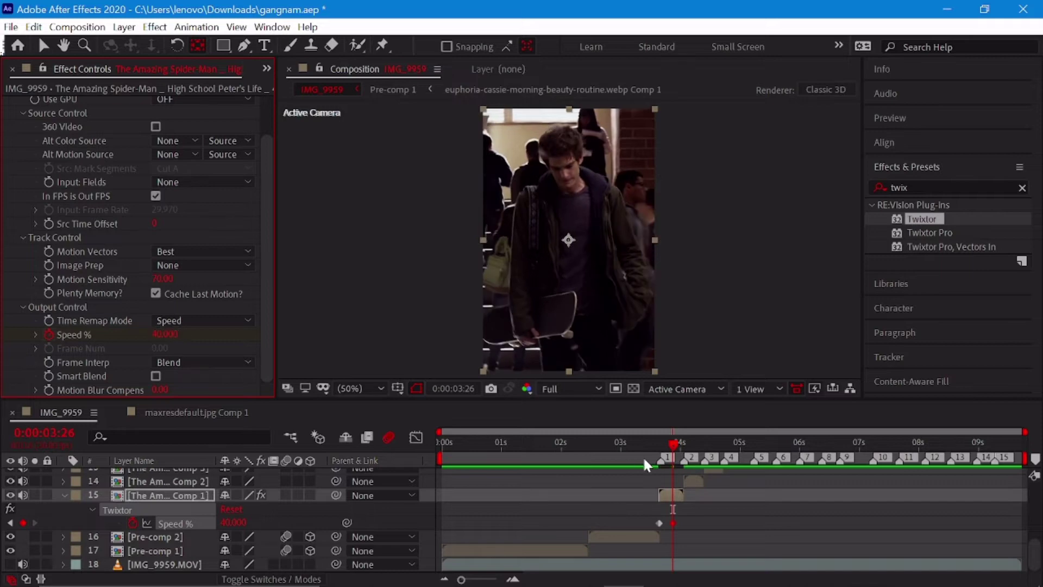
key("Home")
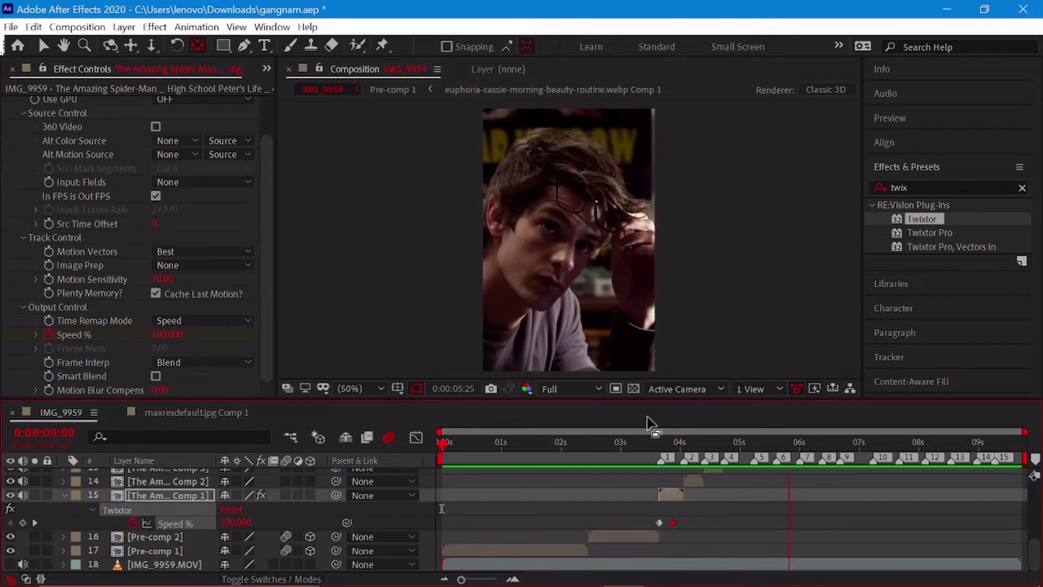
left_click(650, 441)
left_click_drag(673, 489, 689, 485)
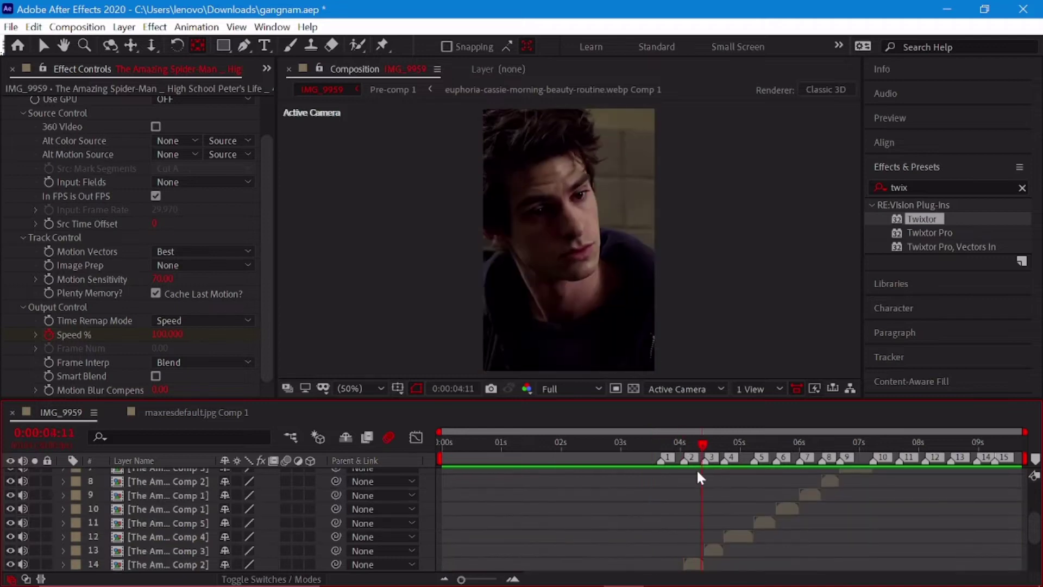
left_click(63, 495)
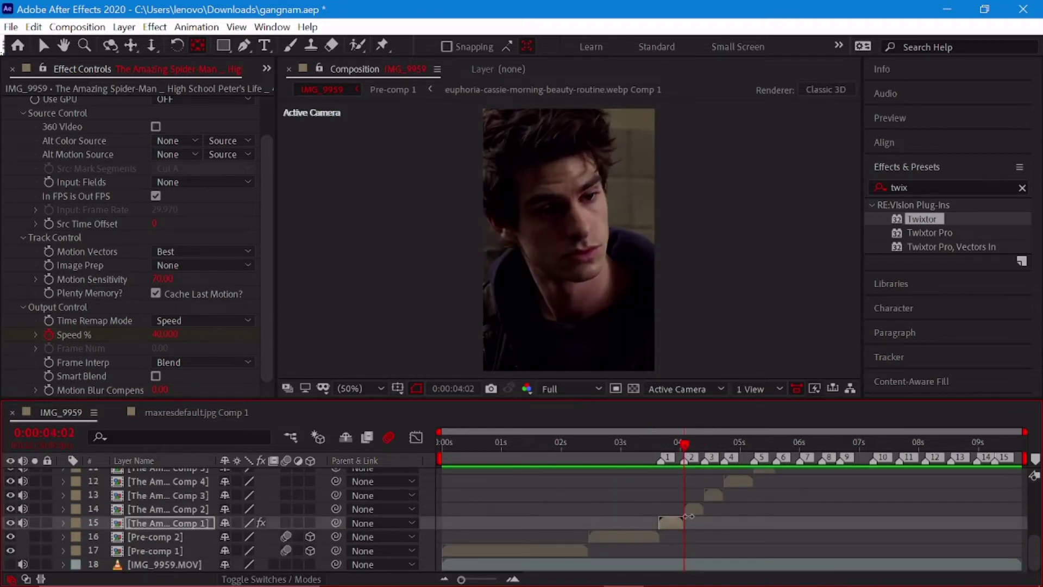
Paste the Twixtor settings onto clip layers 13, 12, 11 and 10
left_click(693, 509)
left_click(705, 442)
left_click(713, 495)
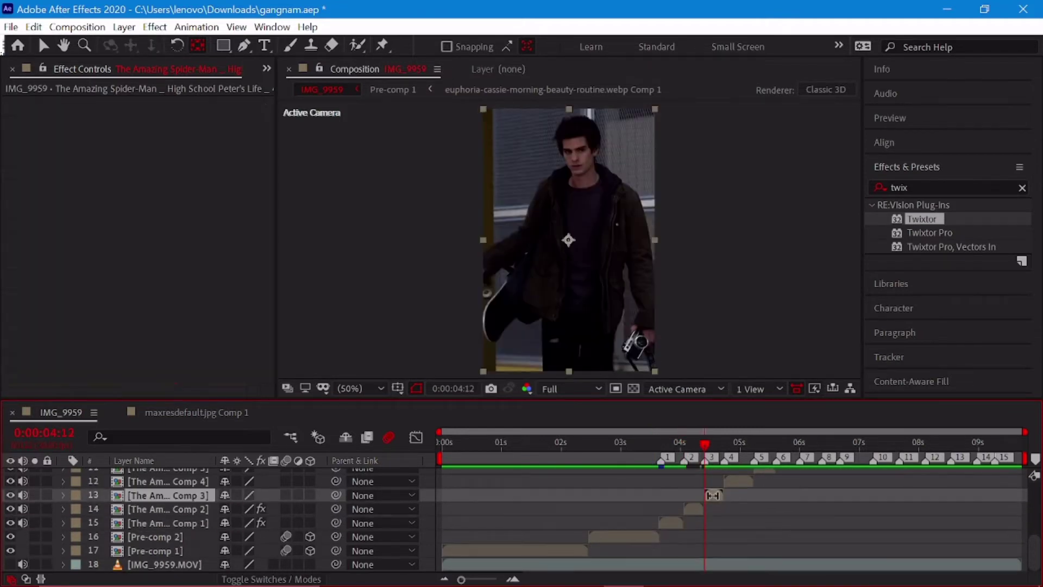
key("ctrl+v")
left_click(724, 442)
left_click(731, 483)
key("ctrl+v")
scroll(731, 487, "up", 3)
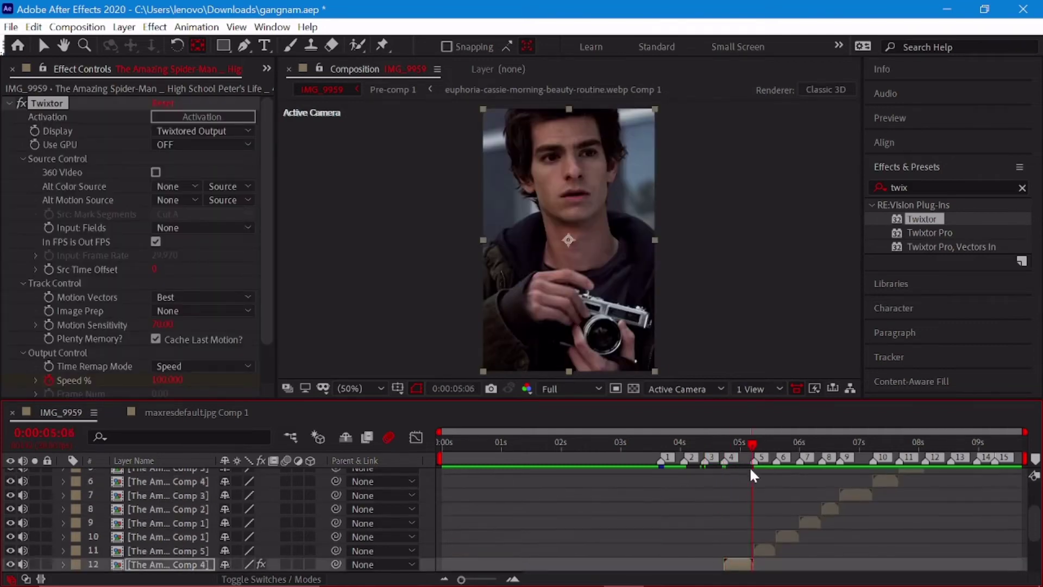
left_click(777, 442)
left_click(764, 550)
key("ctrl+v")
left_click(800, 442)
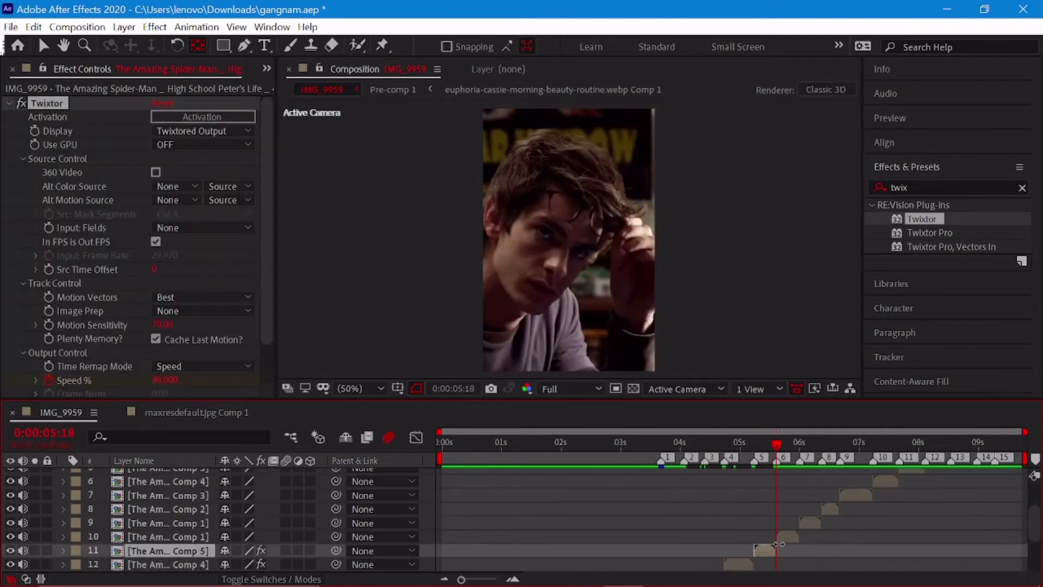
left_click(788, 536)
key("ctrl+v")
Paste the Twixtor settings onto clip layers 9, 8, 7, 6 and the next clip
left_click(811, 522)
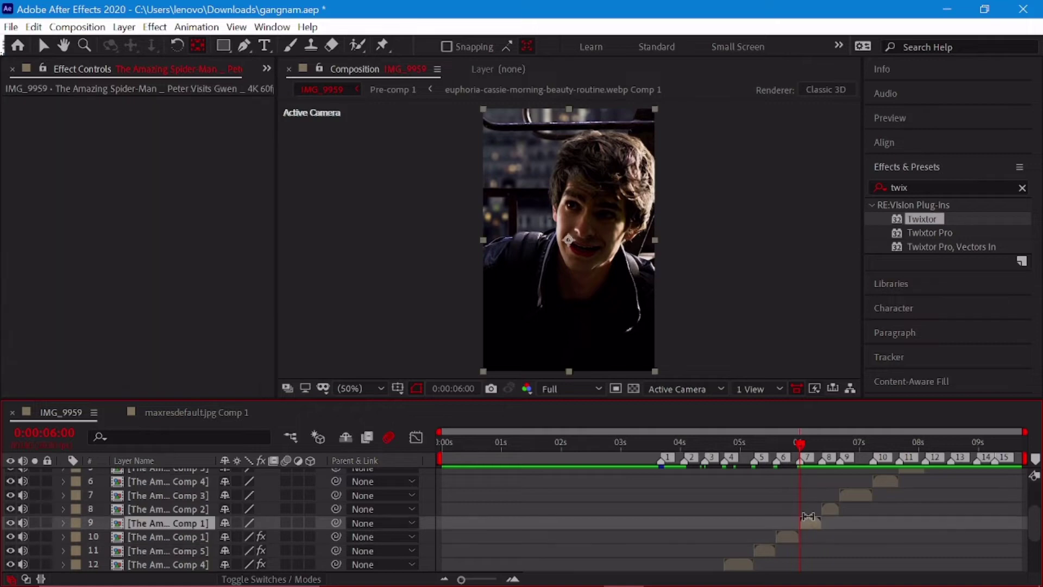
key("ctrl+v")
left_click(822, 442)
left_click(829, 508)
key("ctrl+v")
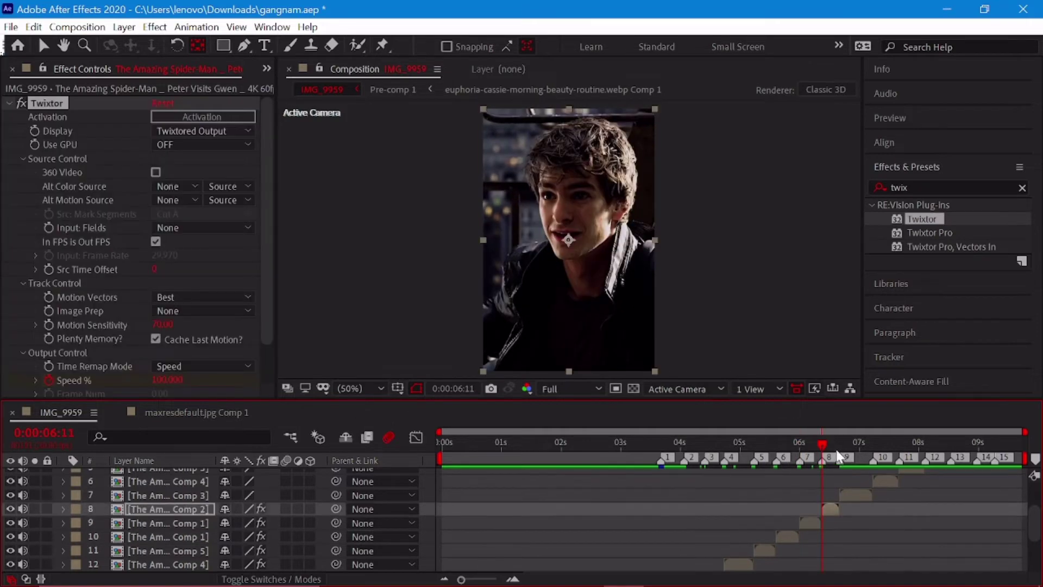
left_click(840, 456)
left_click(856, 495)
key("ctrl+v")
left_click(873, 456)
left_click(885, 481)
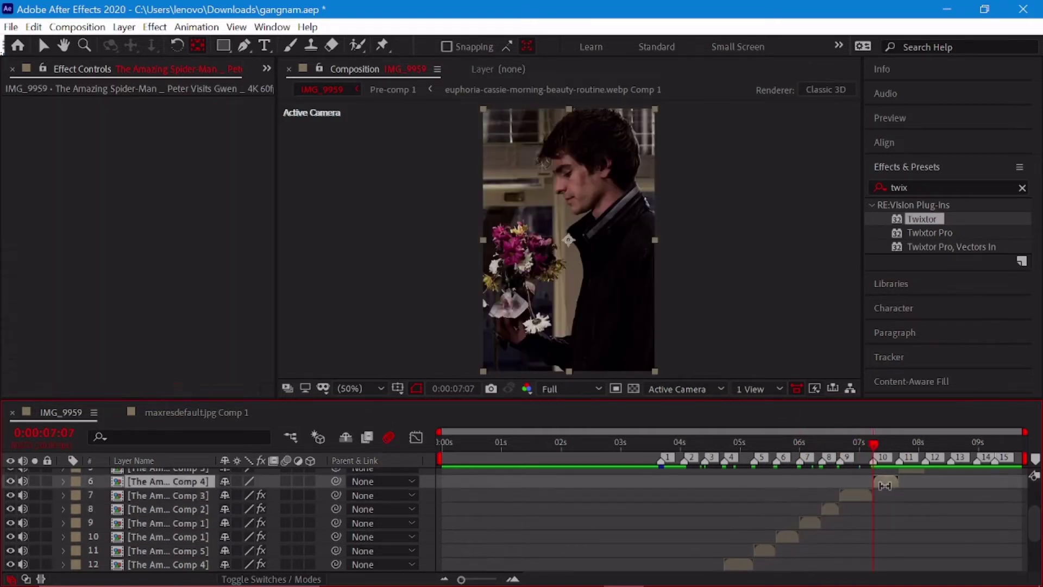
key("ctrl+v")
left_click(900, 456)
left_click(902, 481)
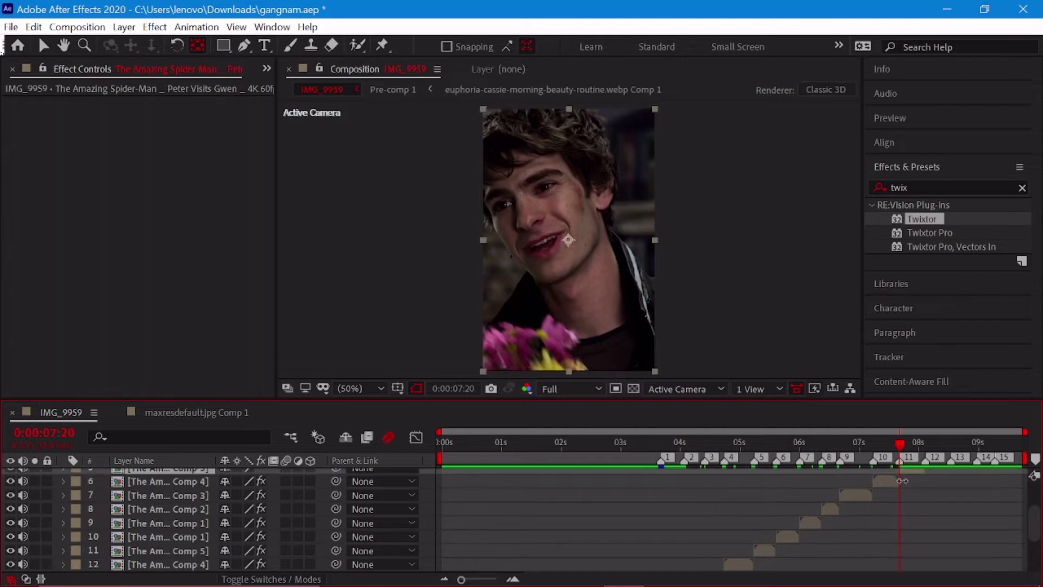
key("ctrl+v")
Paste Twixtor onto clip layers 4, 3, 2 and 1, then preview the edit from the start
scroll(902, 481, "up", 5)
left_click(936, 456)
left_click(937, 516)
key("ctrl+v")
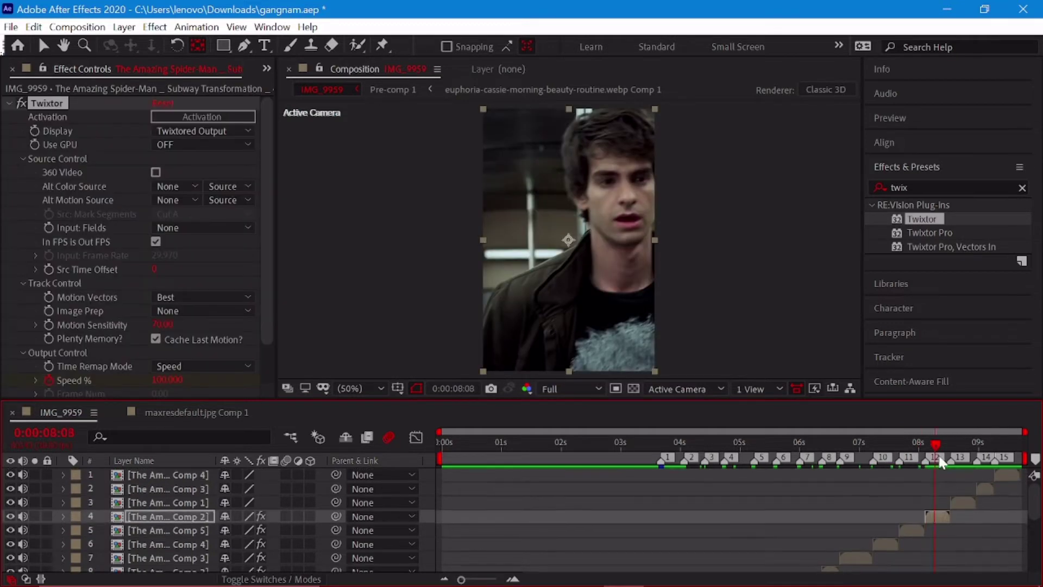
left_click(960, 456)
left_click(963, 502)
key("ctrl+v")
left_click(978, 456)
left_click(993, 487)
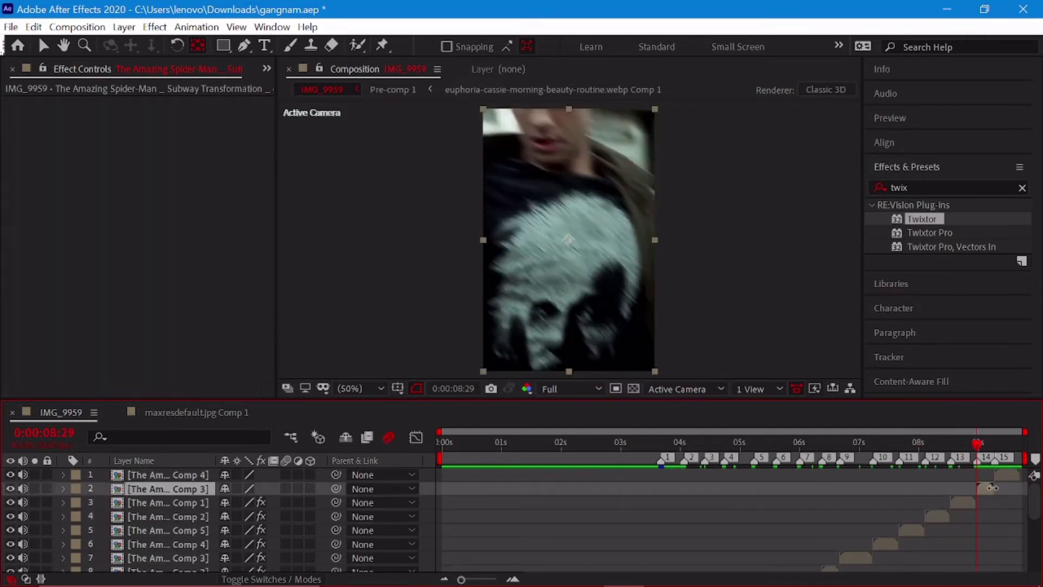
key("ctrl+v")
left_click(996, 456)
left_click(1008, 475)
key("ctrl+v")
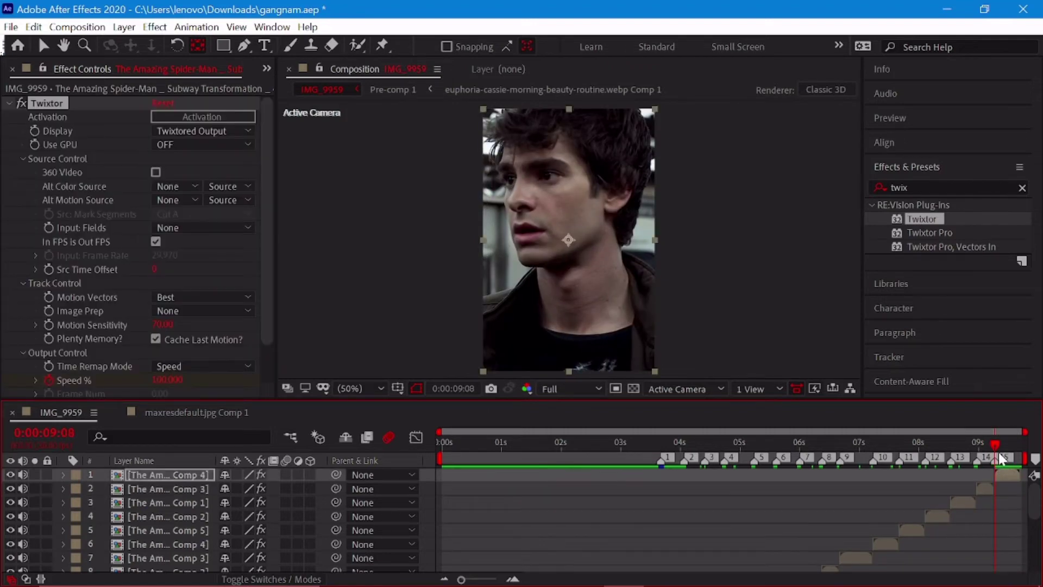
key("Home")
key("space")
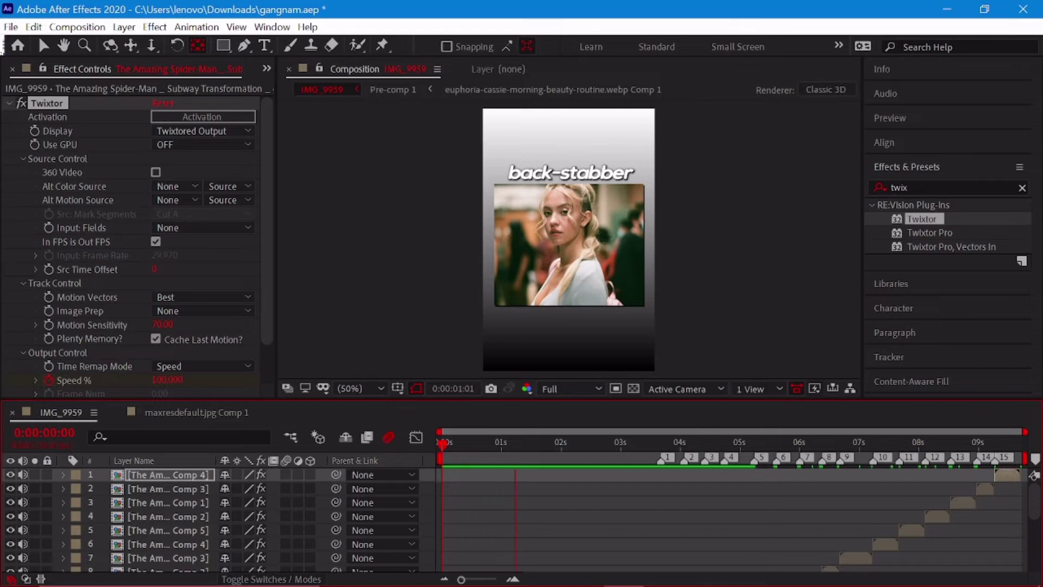
left_click(441, 443)
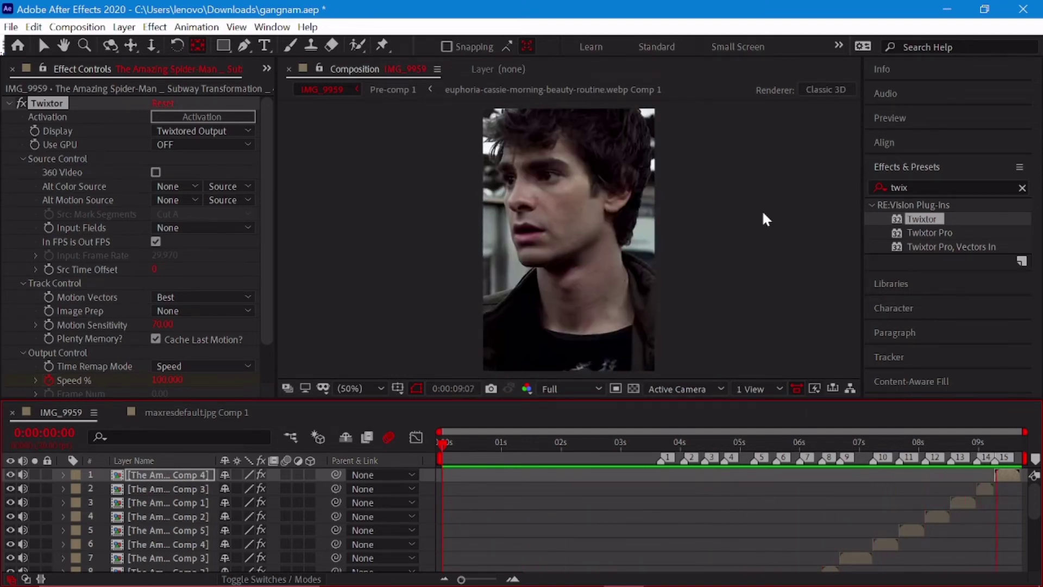
scroll(719, 509, "down", 5)
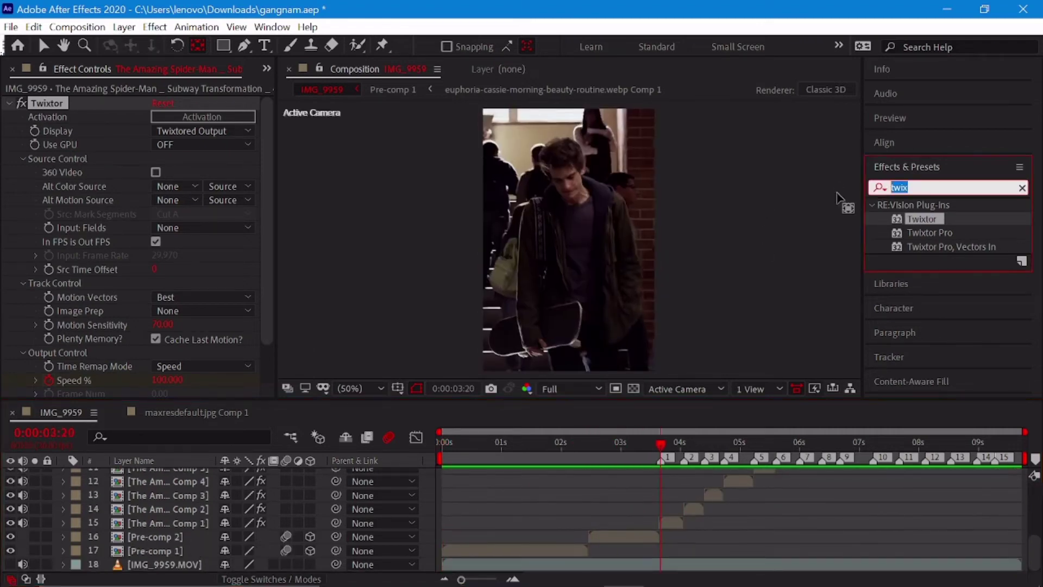
Search 'dire' and apply BCC Directional Blur to layer 15 with Blur Amount 23
key("BackSpace")
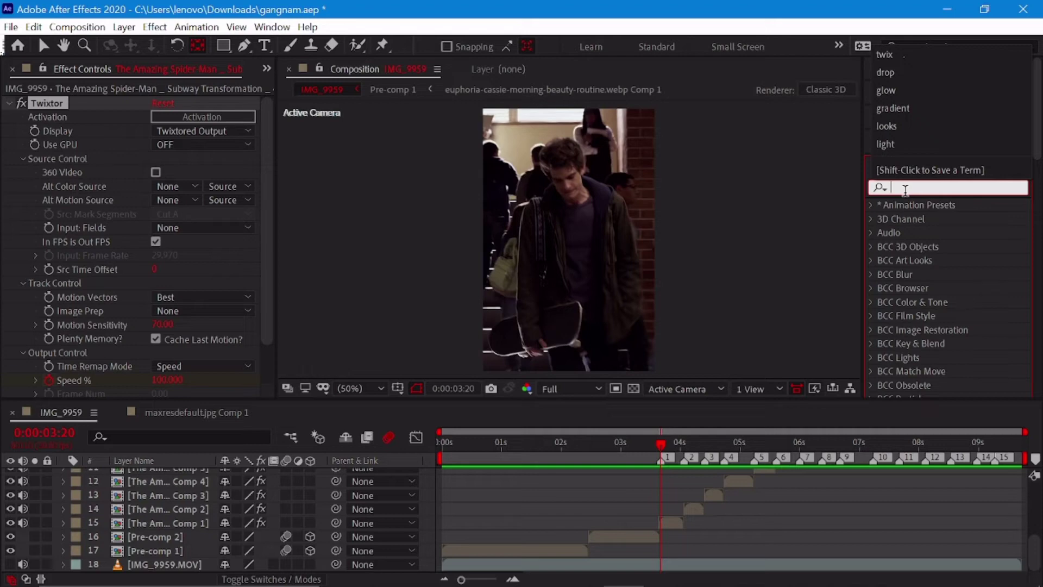
type("dire")
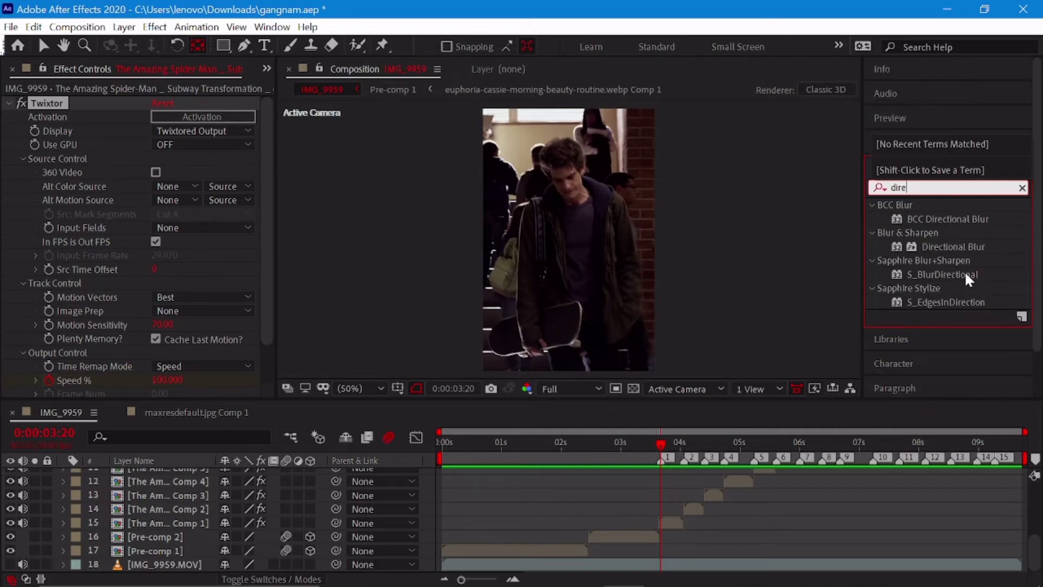
mouse_move(956, 247)
left_mouse_down()
mouse_move(989, 251)
mouse_move(703, 440)
left_mouse_up()
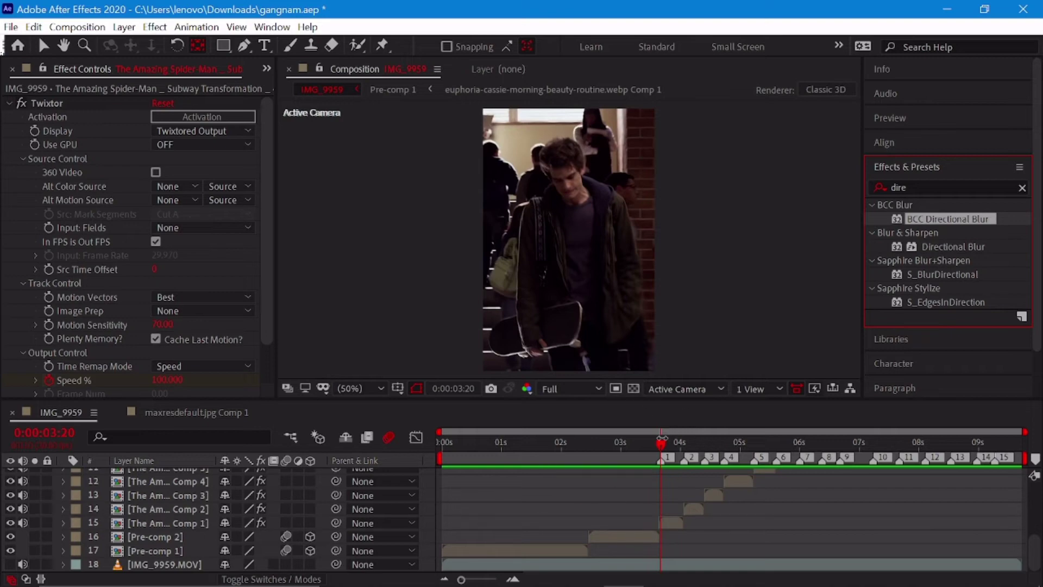
left_click_drag(660, 443, 660, 443)
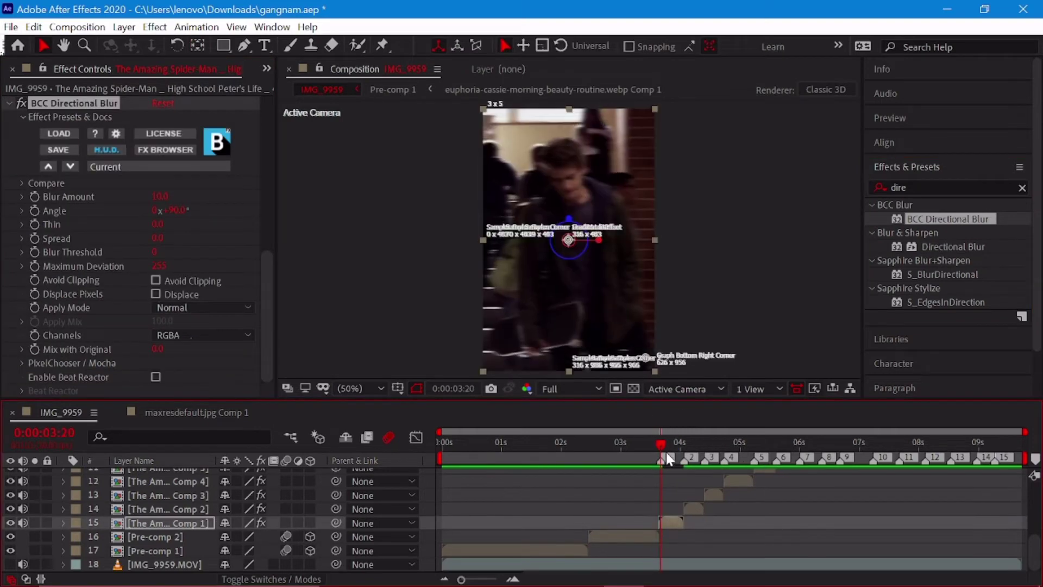
left_click_drag(169, 200, 178, 198)
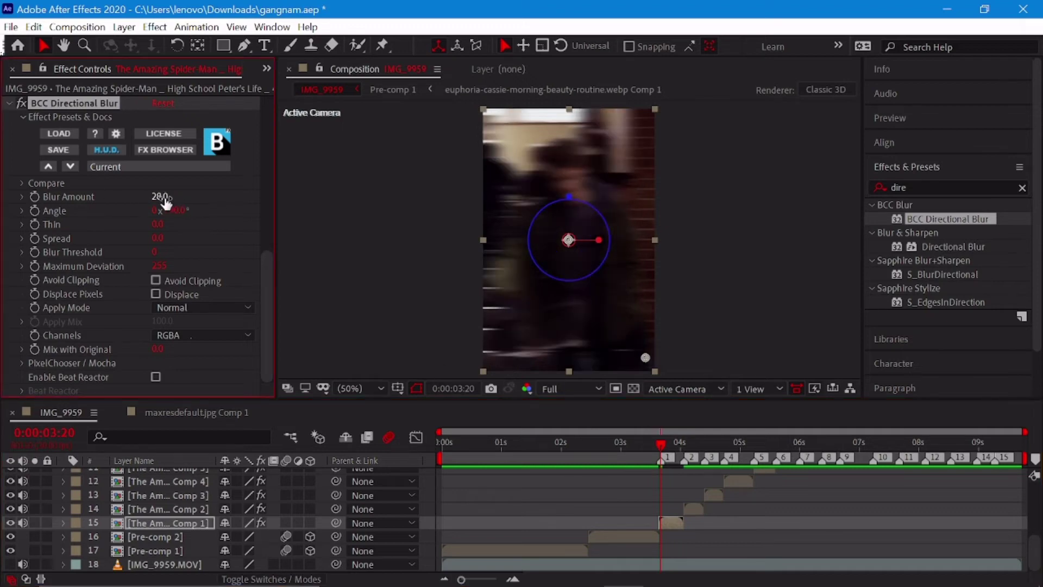
Tilt the blur Angle to about 100 degrees and scrub the transition around 0:00:03:19
left_click(672, 449)
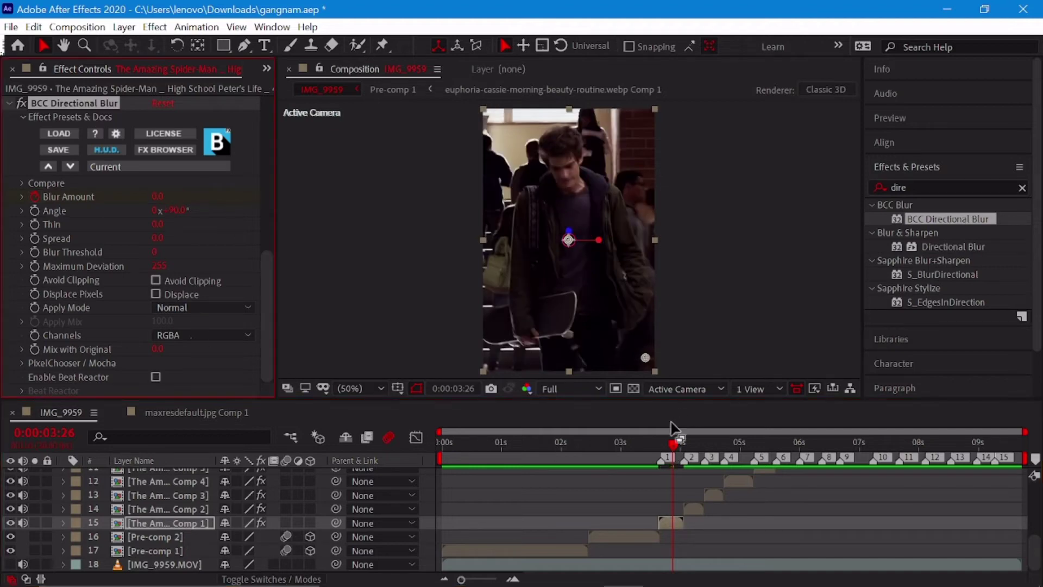
left_click(586, 434)
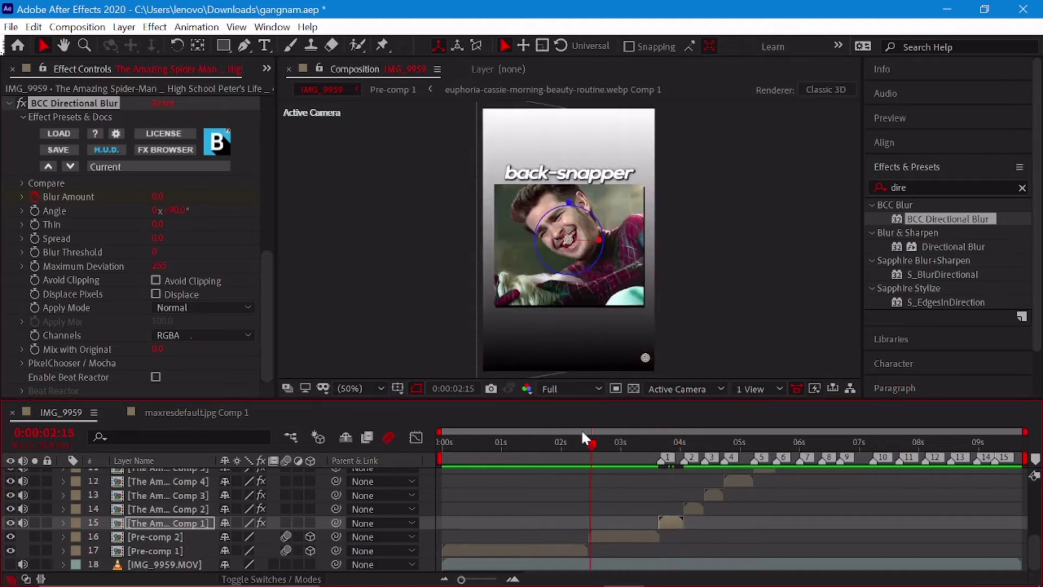
left_click(649, 445)
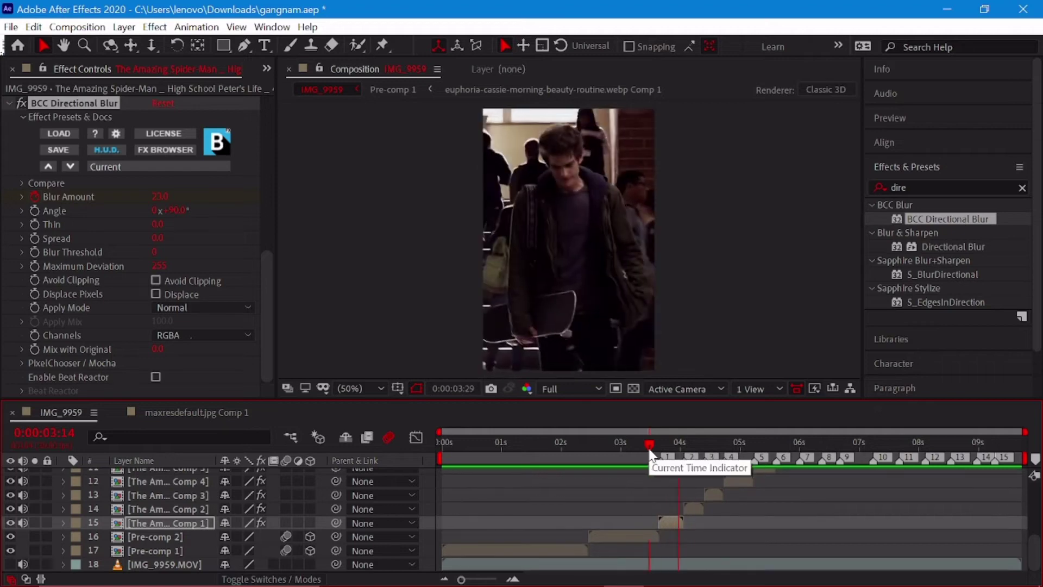
left_click_drag(651, 452, 666, 456)
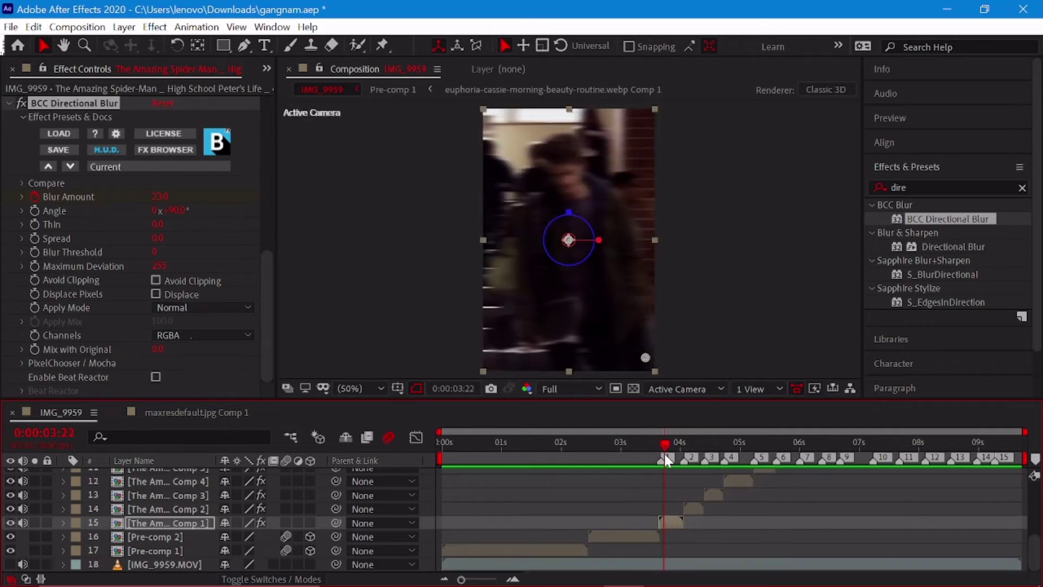
left_click_drag(175, 211, 196, 217)
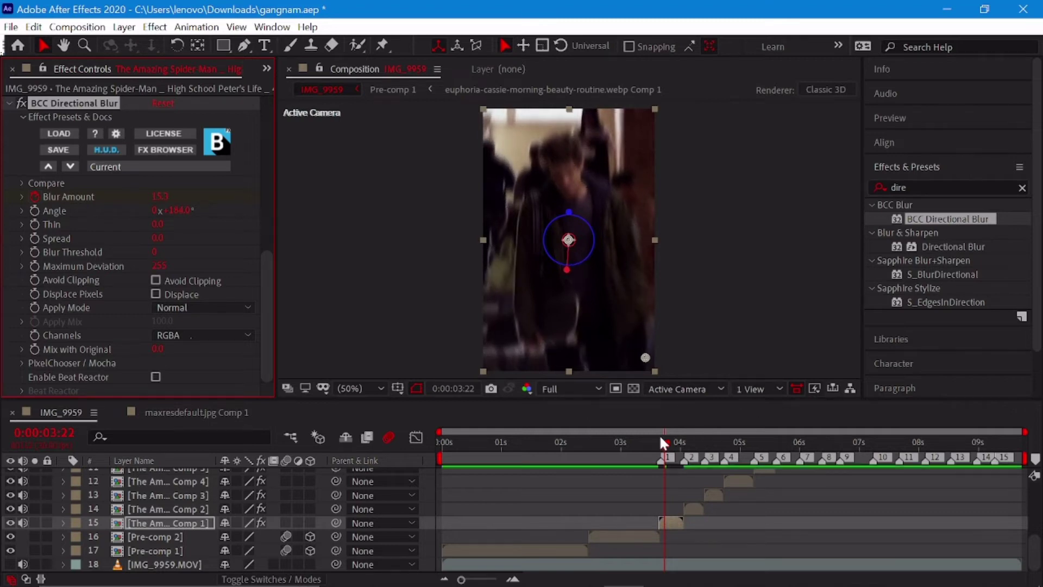
mouse_move(664, 443)
left_mouse_down()
mouse_move(662, 471)
mouse_move(651, 456)
mouse_move(661, 459)
left_mouse_up()
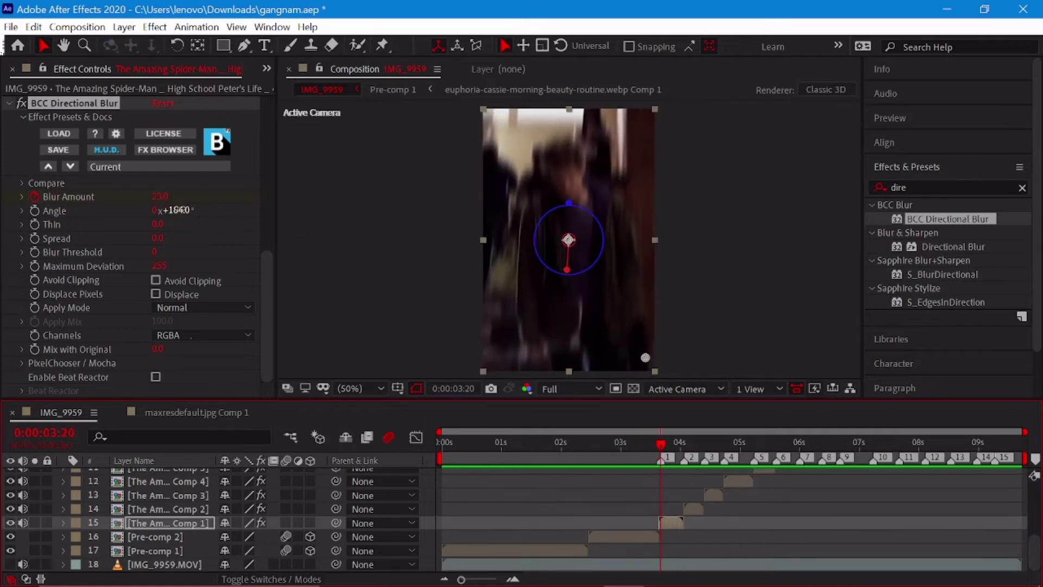
left_click_drag(664, 448, 644, 444)
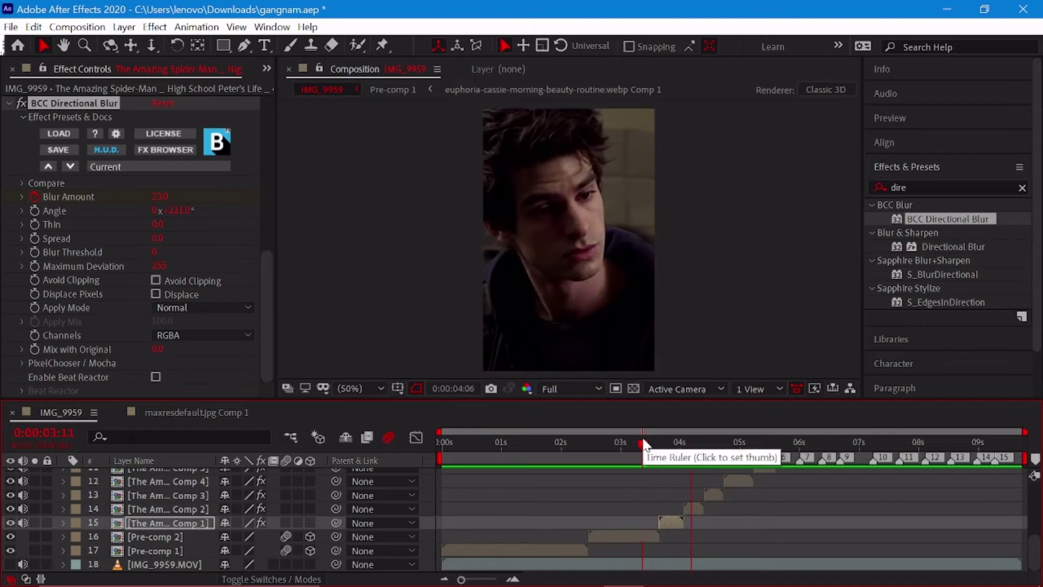
left_click(660, 446)
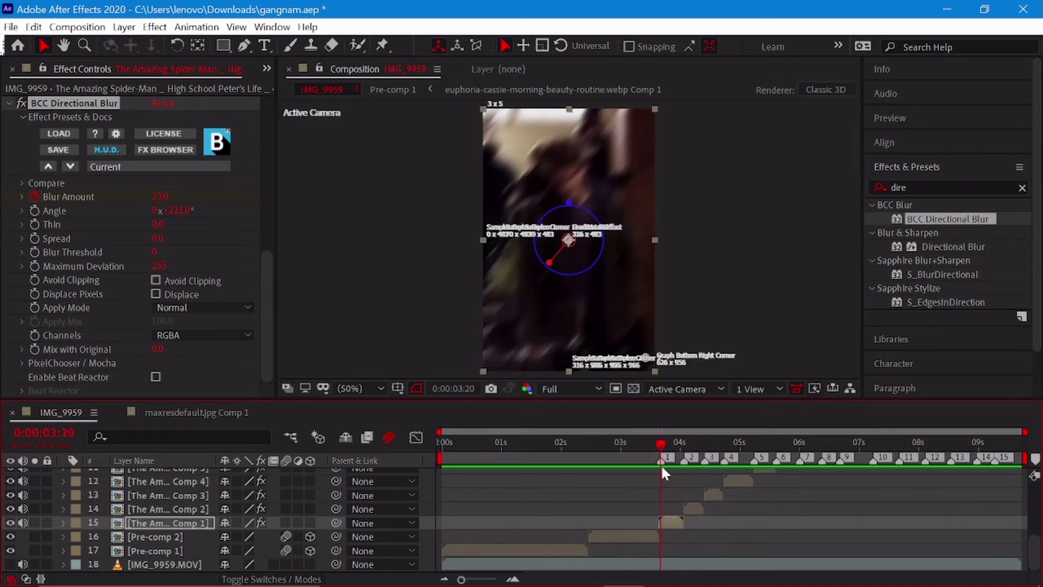
left_click(684, 443)
left_click(698, 511)
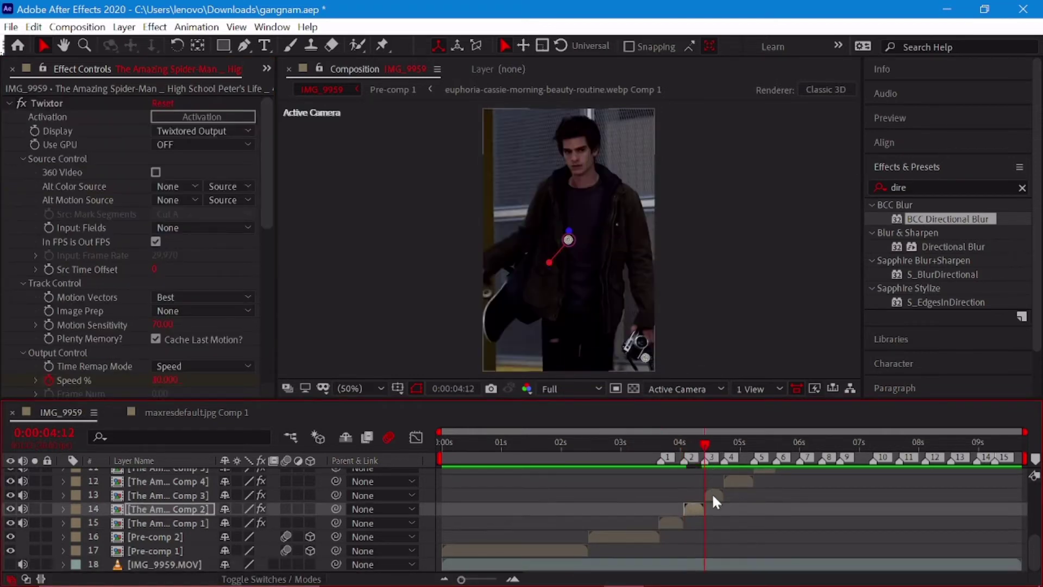
left_click(712, 493)
left_click(732, 480)
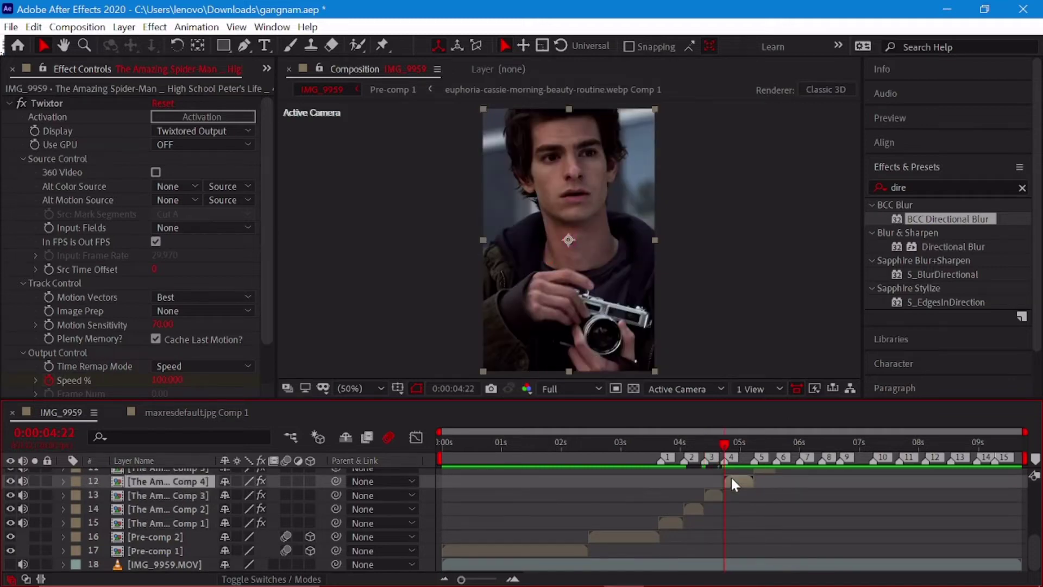
scroll(760, 513, "up", 1)
left_click(759, 508)
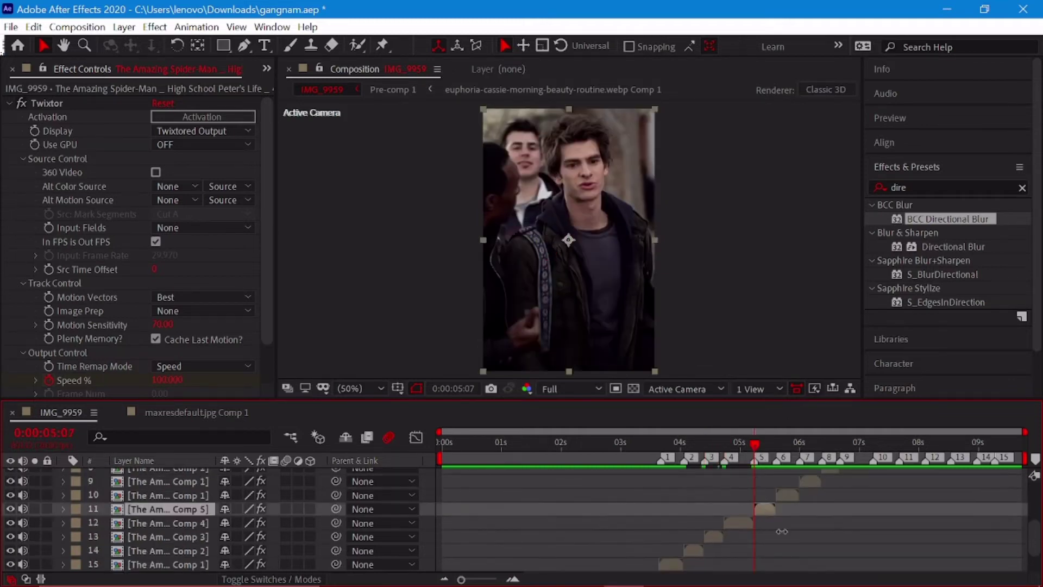
scroll(772, 522, "up", 1)
left_click(788, 537)
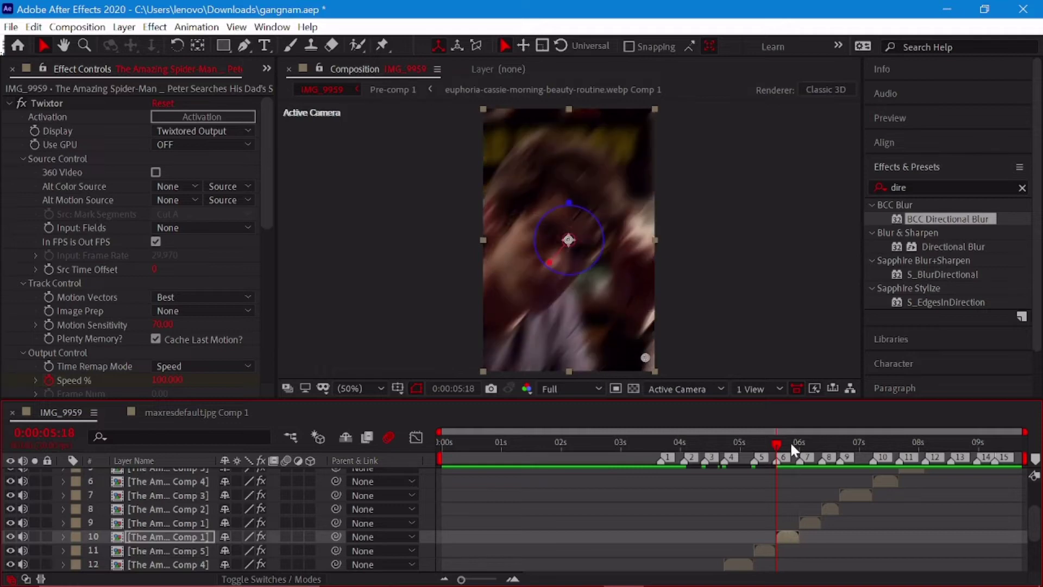
left_click(811, 522)
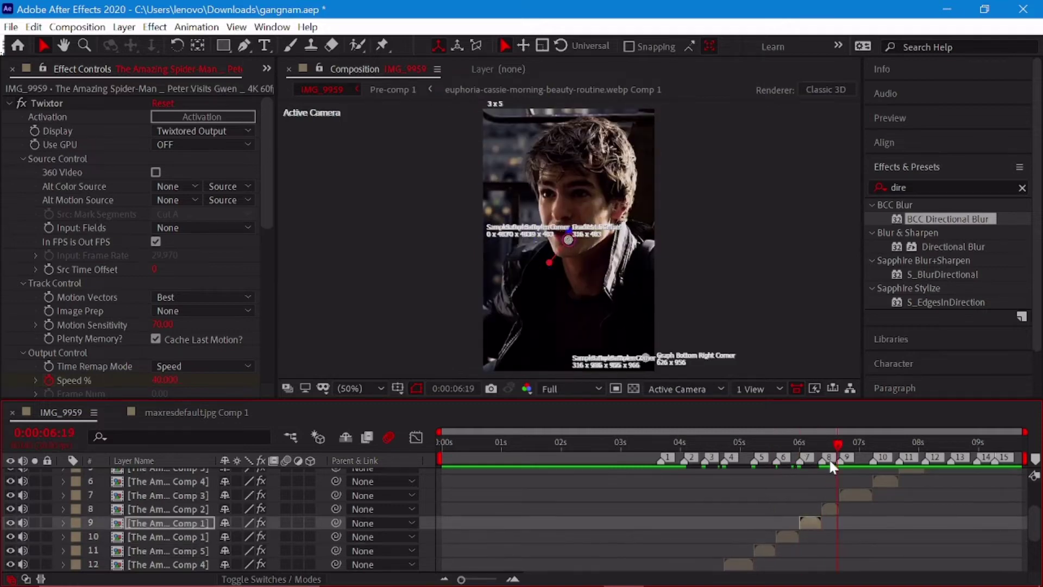
left_click(830, 509)
left_click(849, 492)
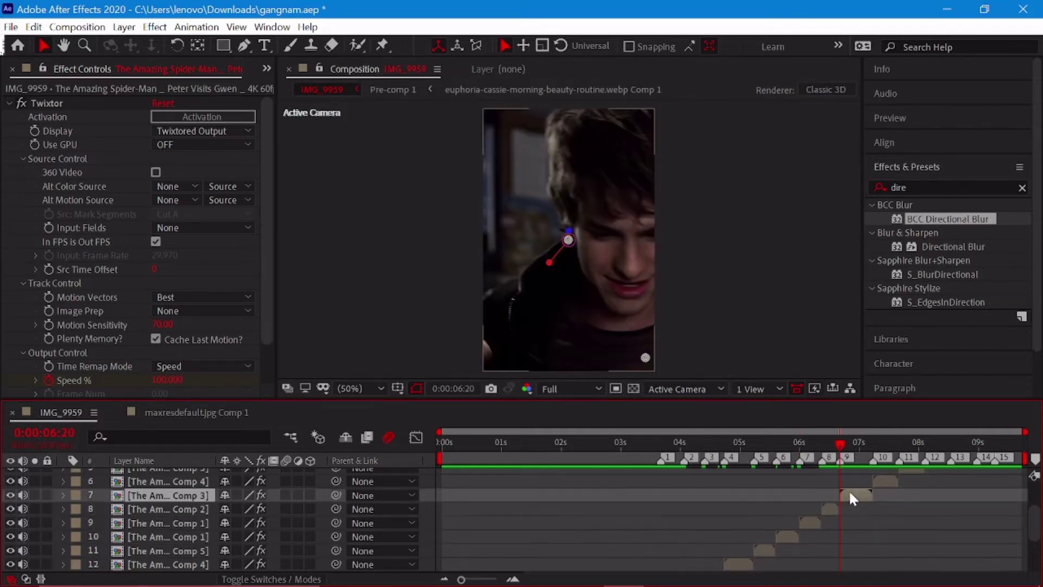
left_click(879, 480)
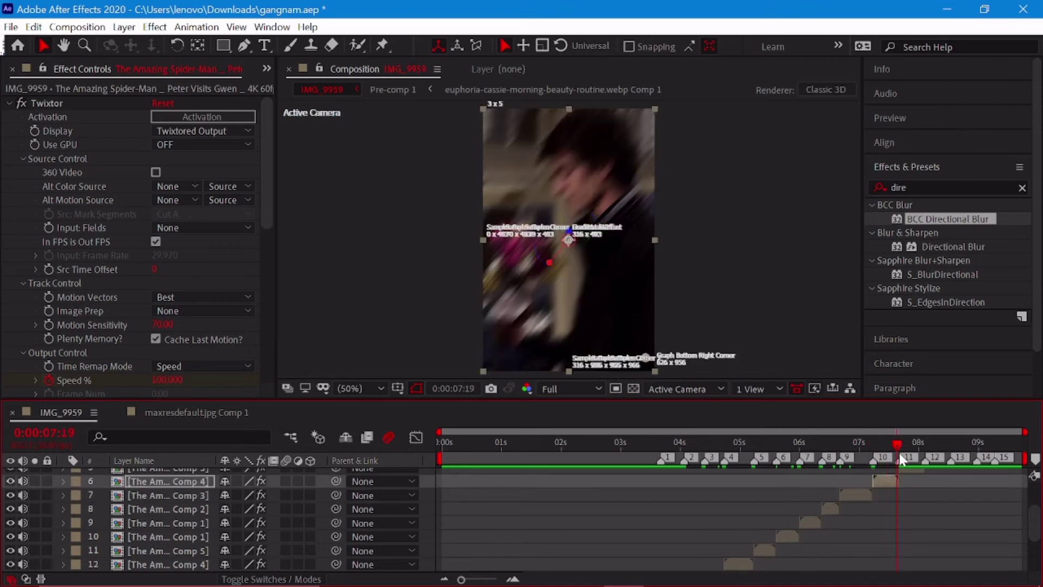
scroll(902, 479, "up", 1)
left_click(904, 507)
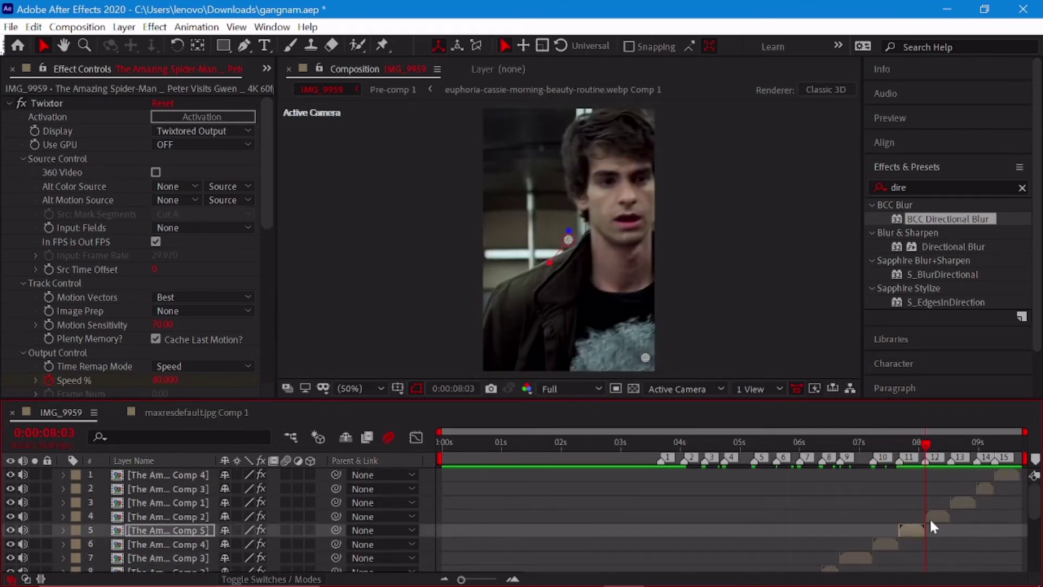
left_click(958, 501)
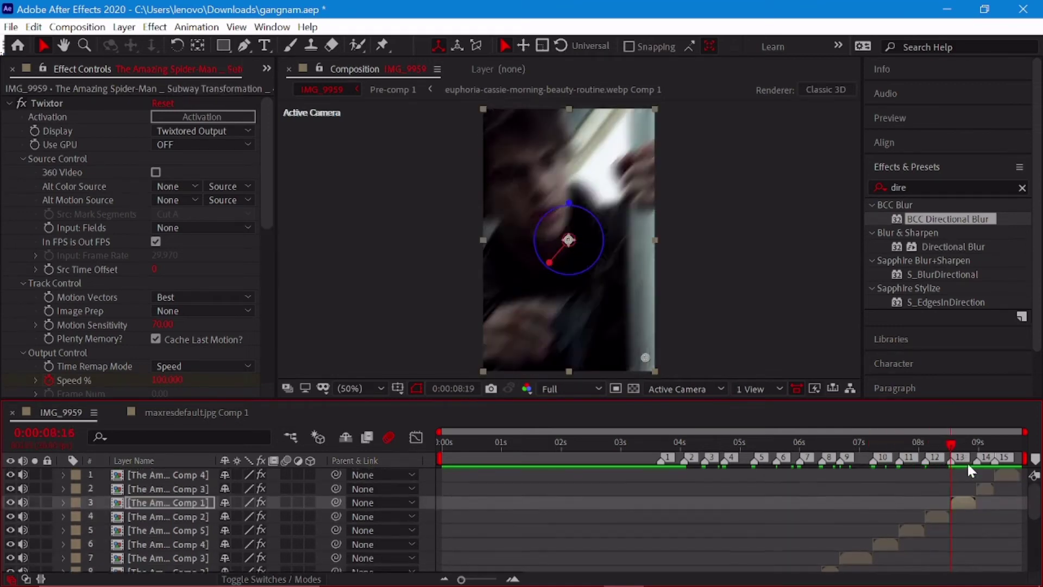
left_click(980, 487)
left_click(999, 477)
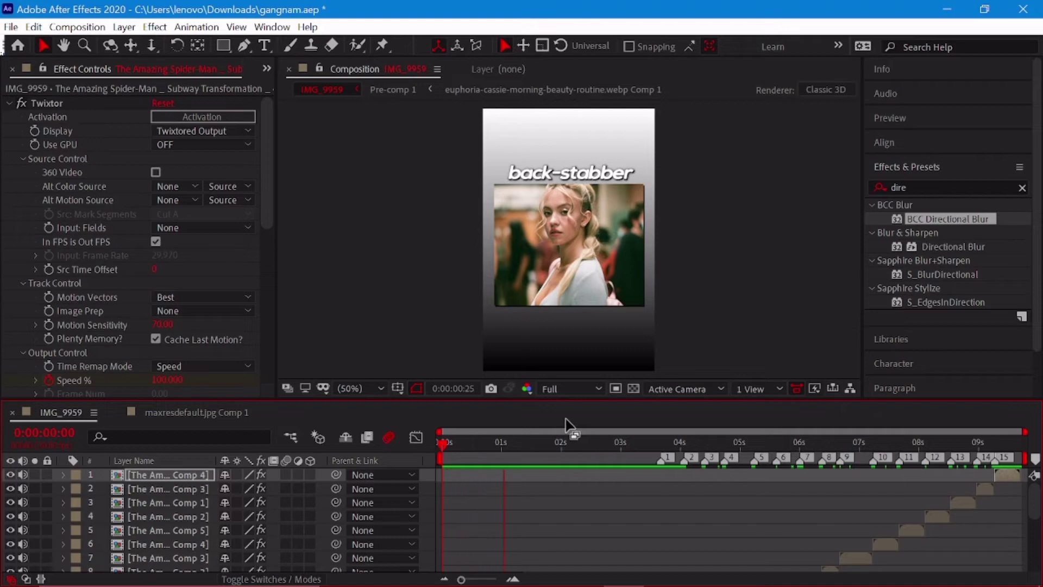
left_click(444, 442)
key("space")
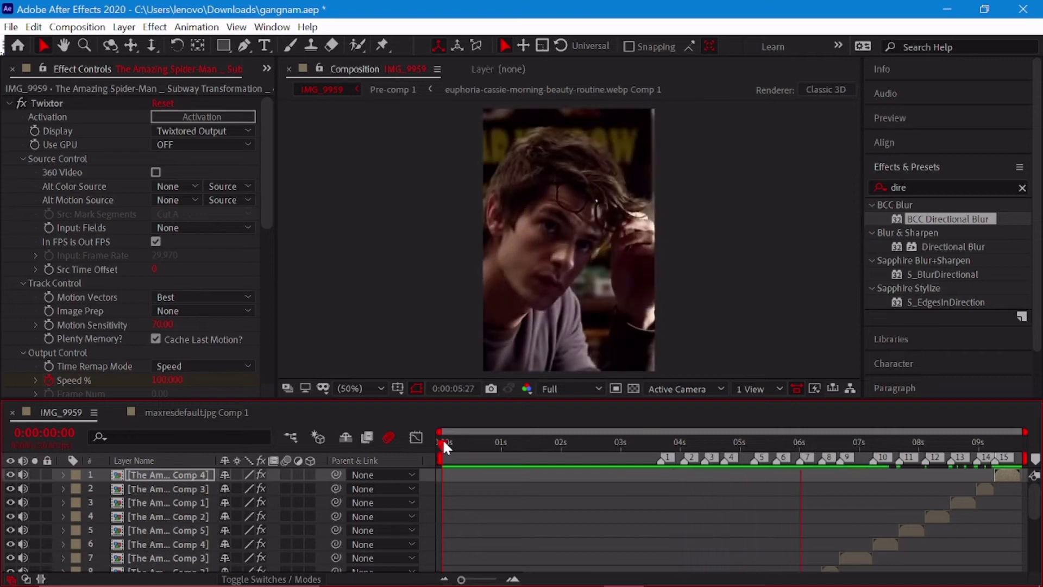
key("space")
key("space")
key("space")
key("space")
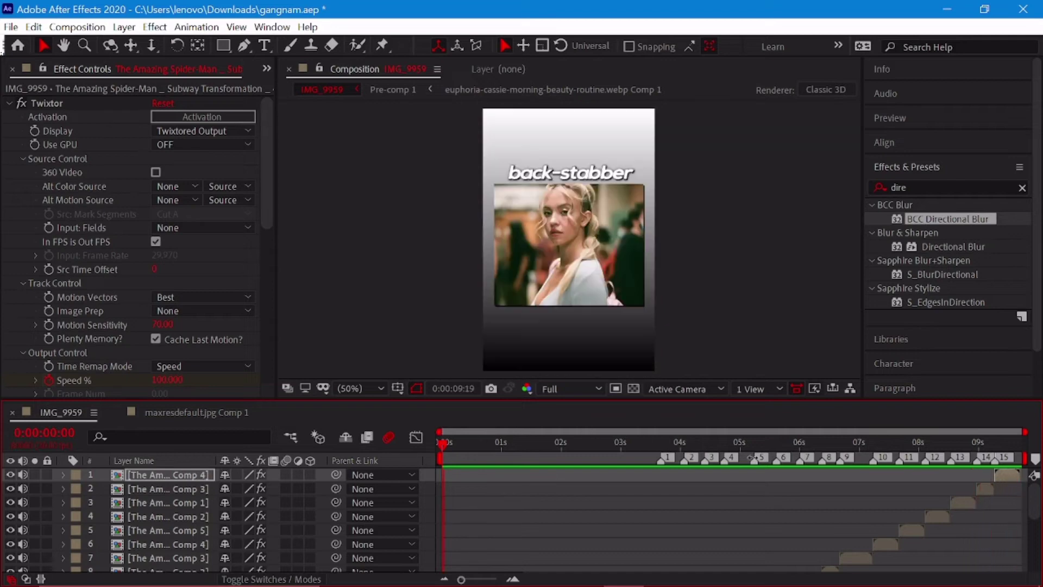
scroll(664, 444, "down", 5)
left_click(660, 445)
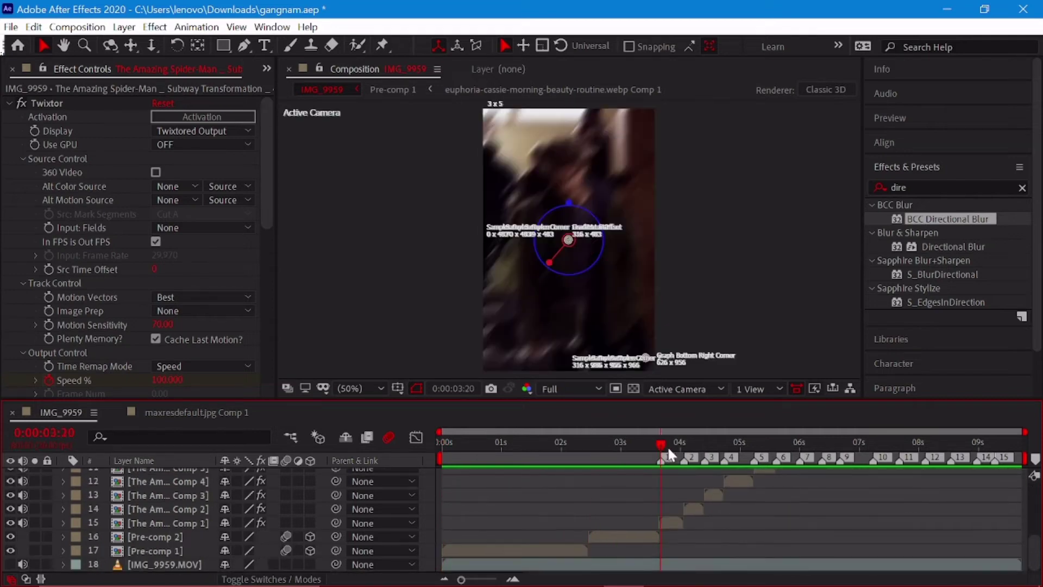
Filter Effects & Presets to 'glow' and move the playhead to 0:00:04:02
left_click(933, 187)
type("glow")
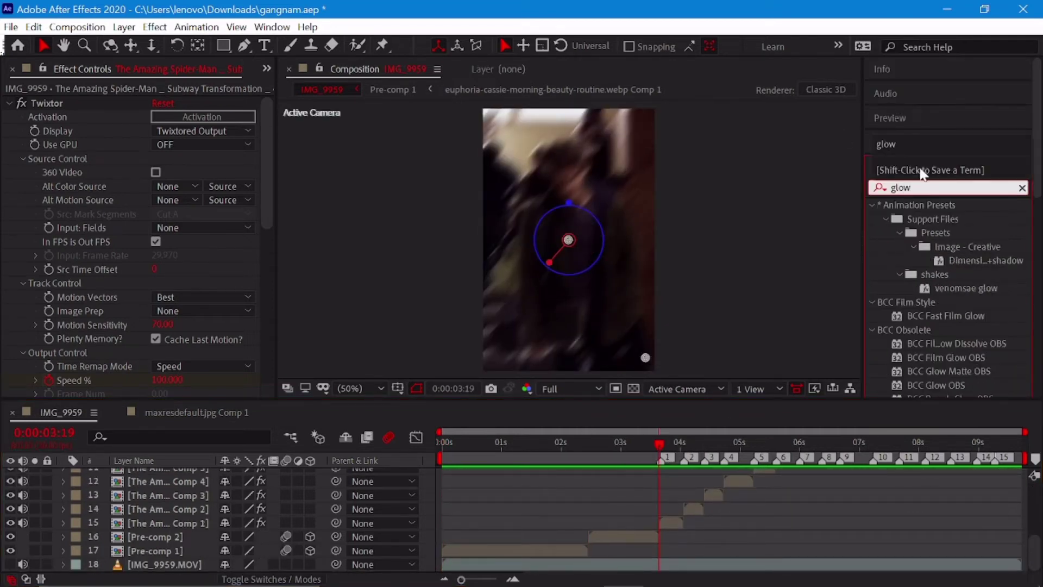
key("ctrl+Down")
left_click(661, 446)
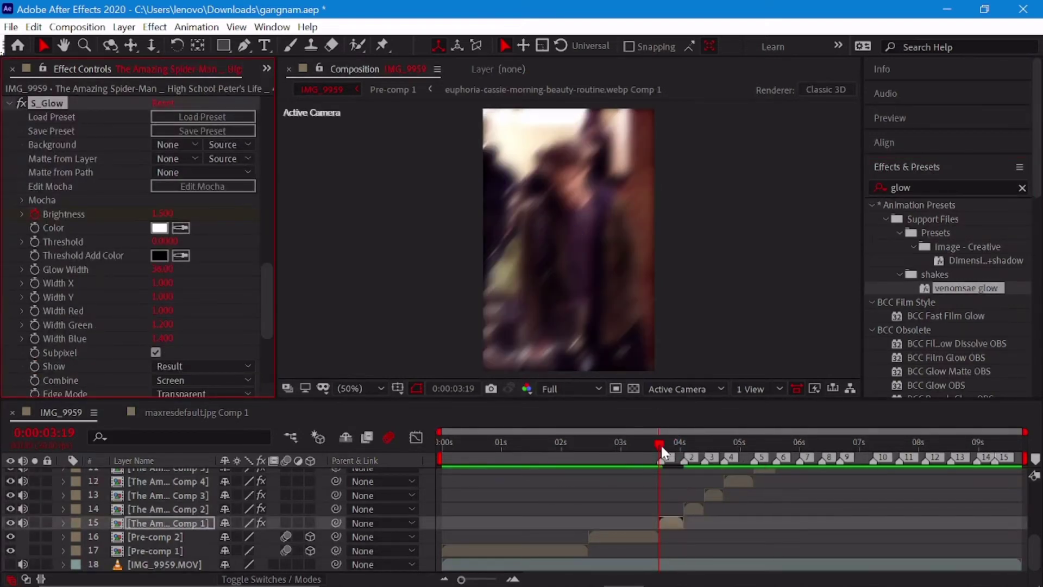
left_click_drag(661, 445, 689, 490)
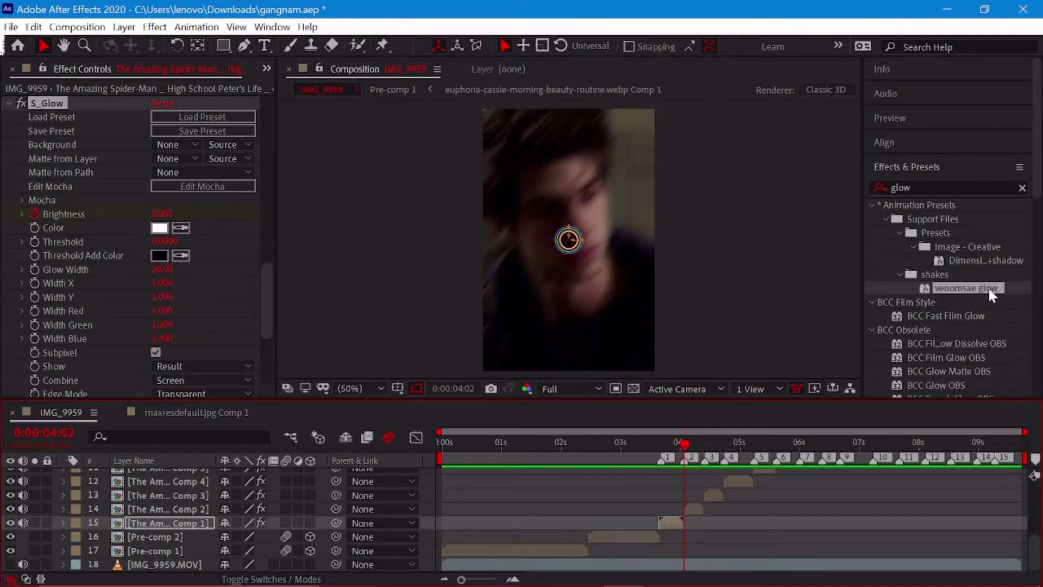
Apply the venomsae glow preset to the layer 15 clip and select its S_Glow effect
left_click(700, 515)
left_click_drag(970, 288, 984, 297)
left_click(660, 522)
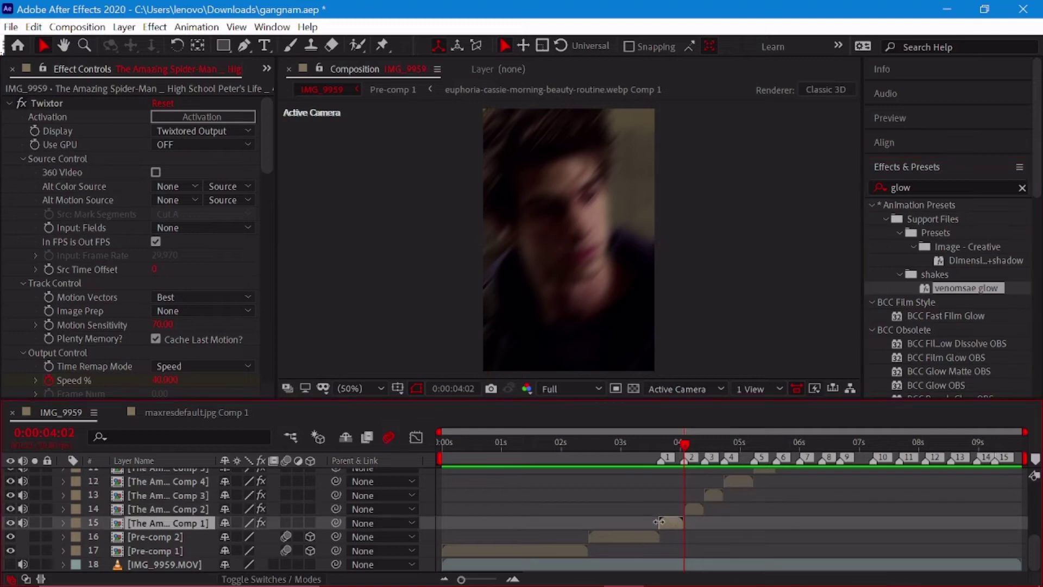
scroll(87, 260, "down", 10)
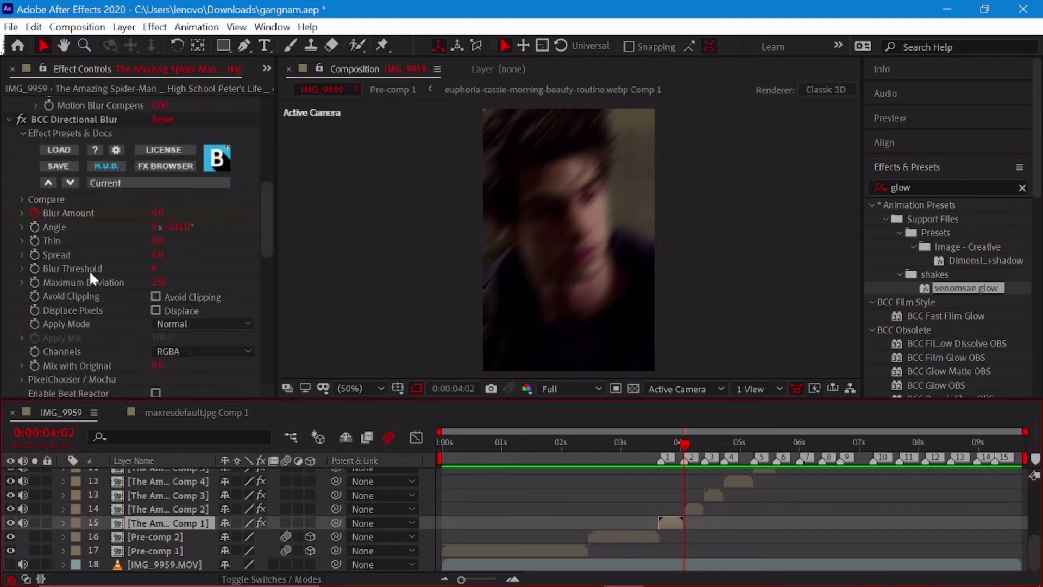
scroll(89, 269, "down", 5)
left_click(58, 311)
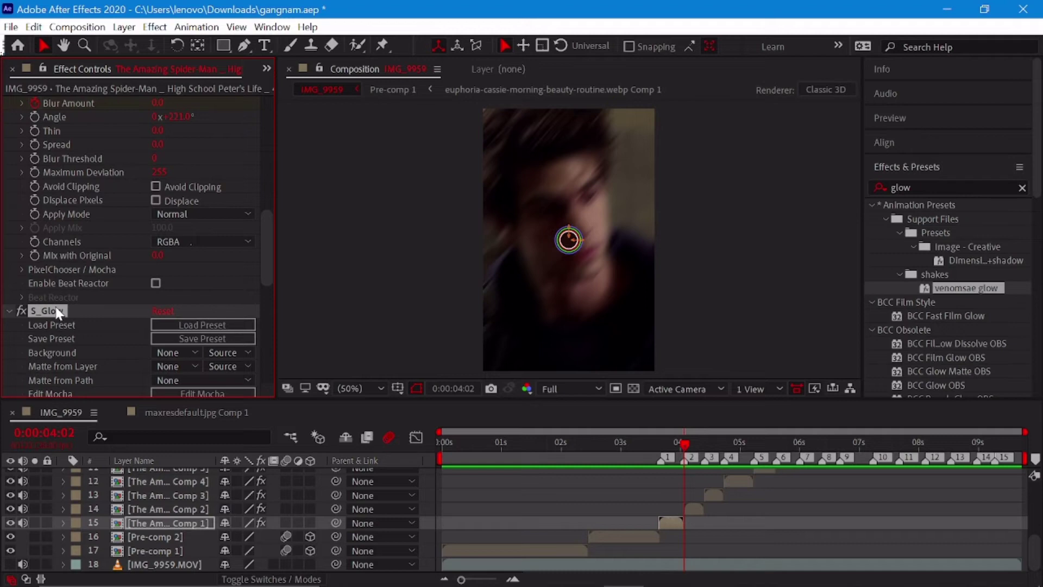
left_click(686, 507)
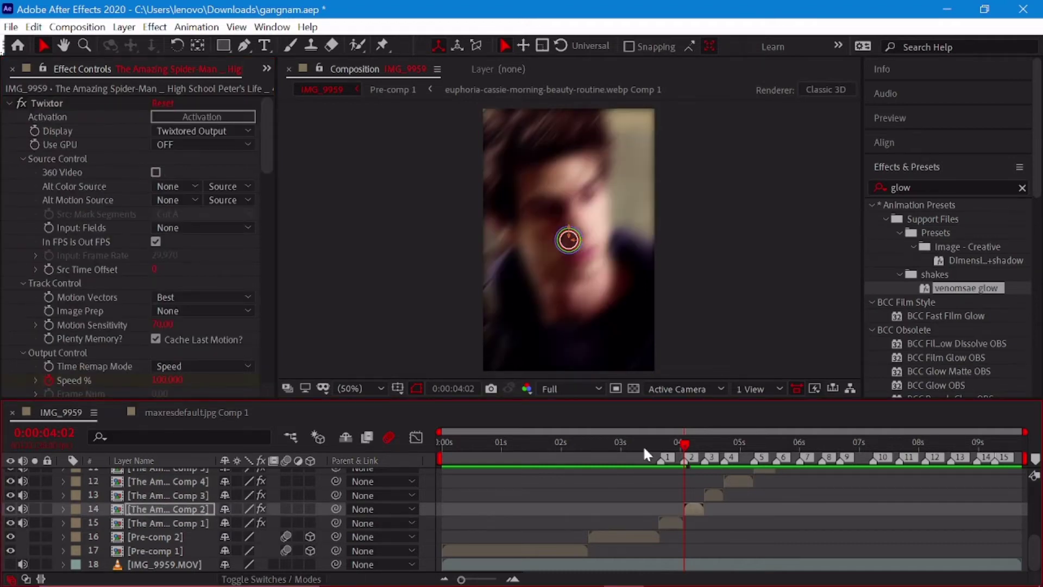
left_click(709, 495)
key("i")
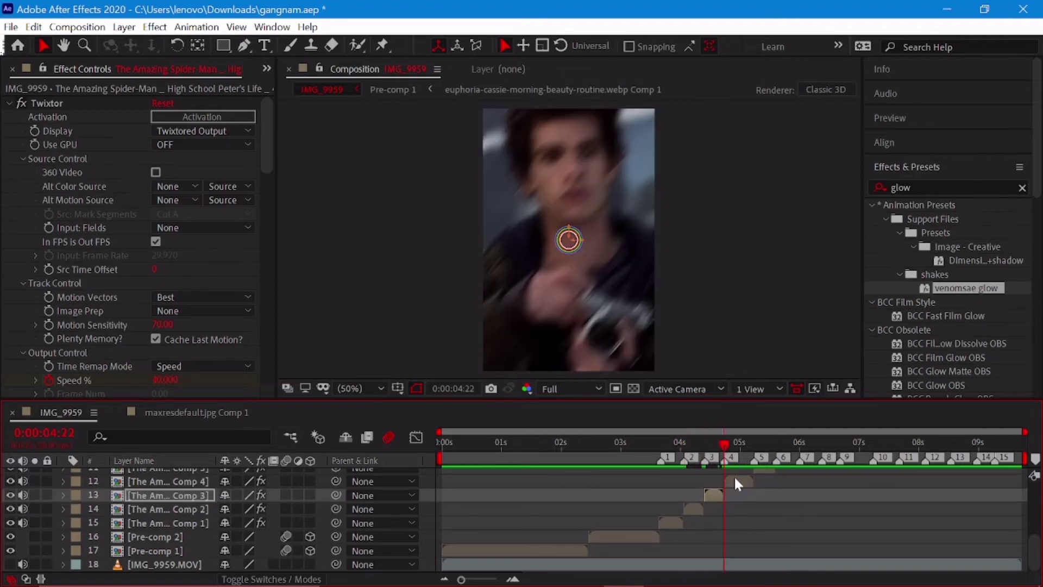
left_click(735, 477)
key("o")
scroll(761, 467, "up", 5)
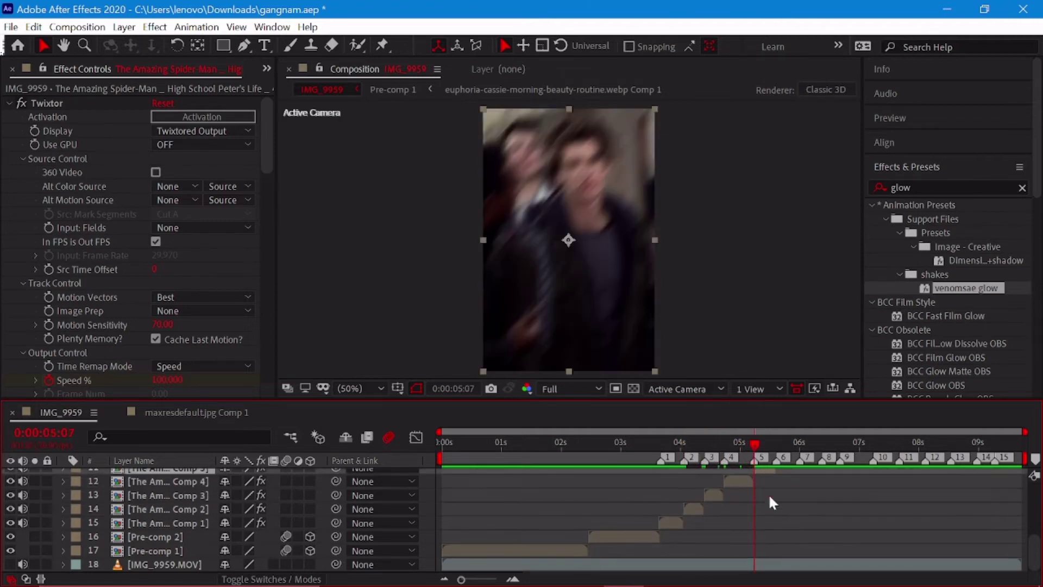
left_click(775, 441)
left_click(778, 535)
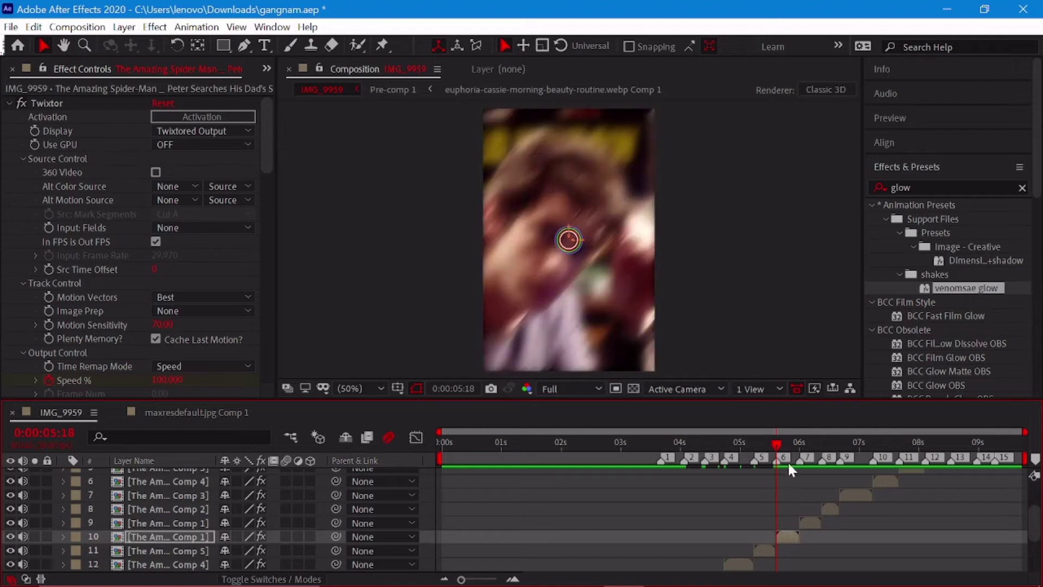
key("o")
left_click(807, 522)
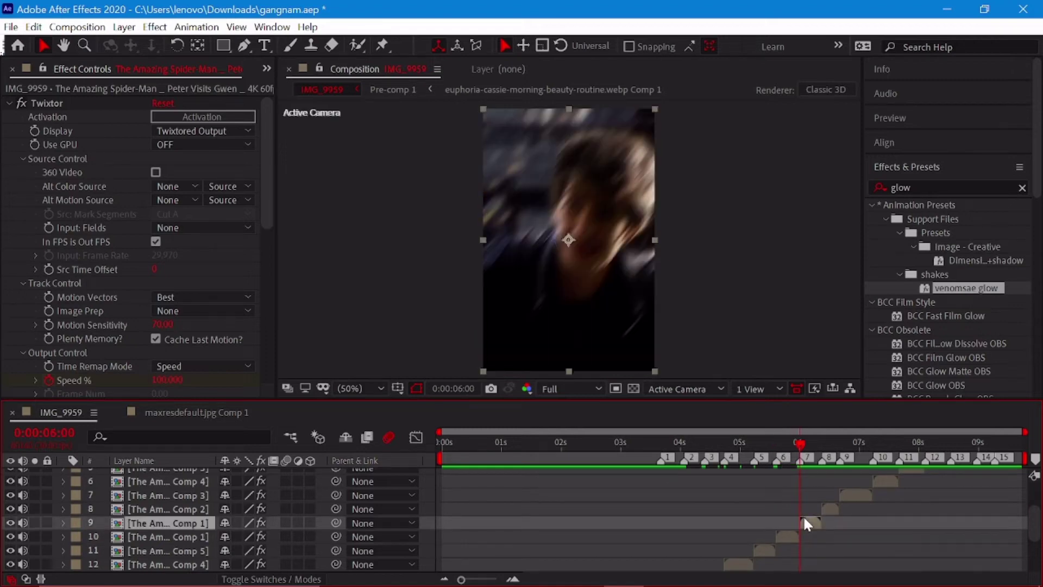
left_click(834, 443)
left_click(831, 509)
left_click(849, 490)
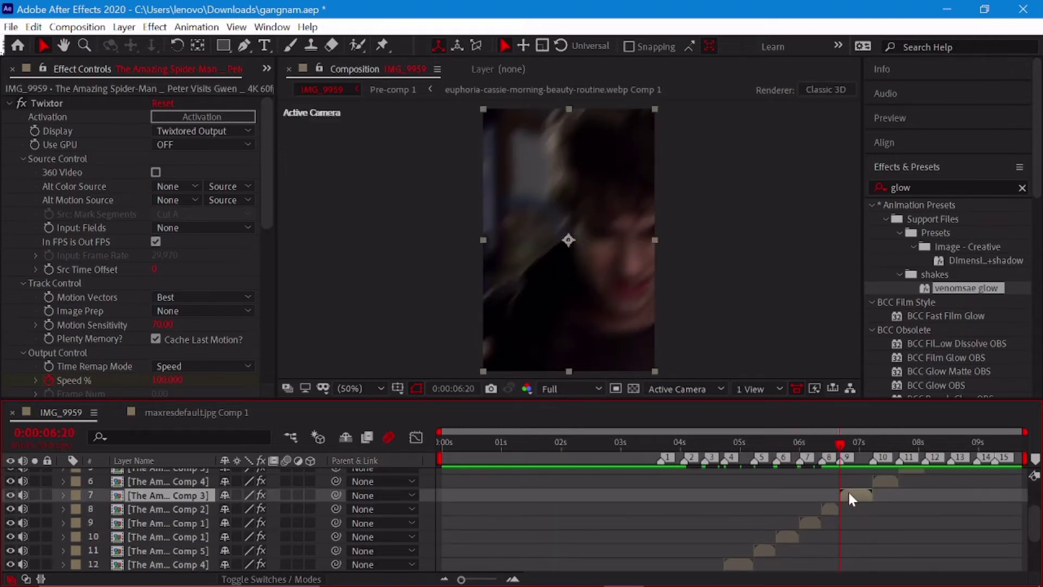
left_click(883, 481)
left_click(875, 443)
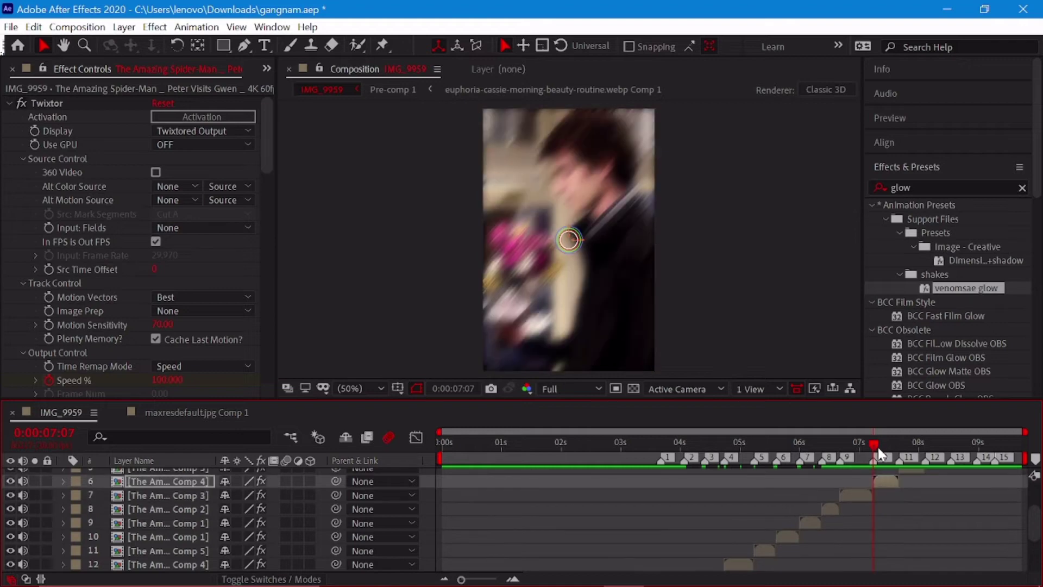
left_click(905, 468)
key("o")
scroll(913, 478, "up", 3)
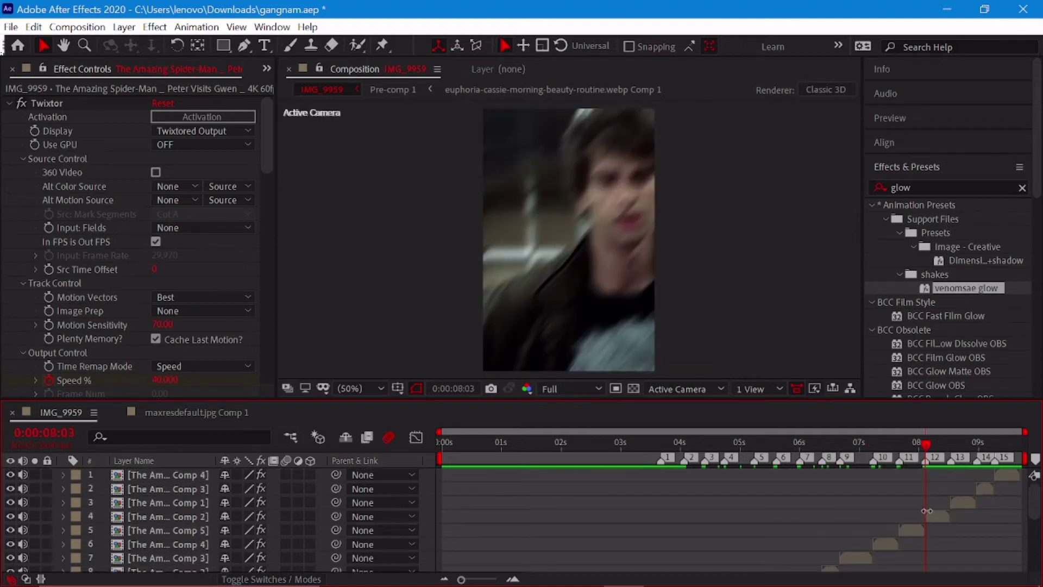
left_click(927, 514)
key("o")
left_click(947, 504)
key("o")
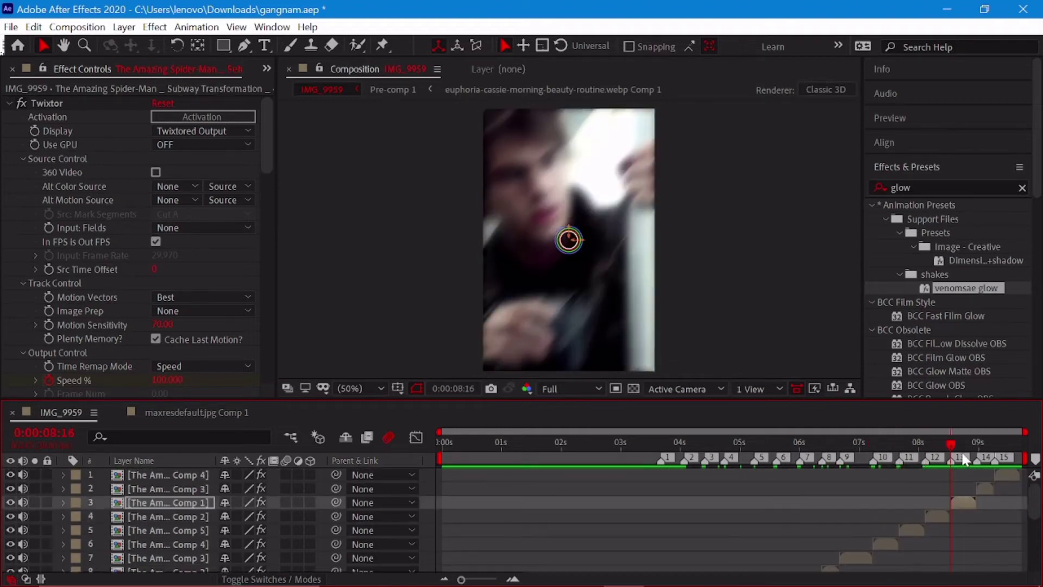
left_click(985, 488)
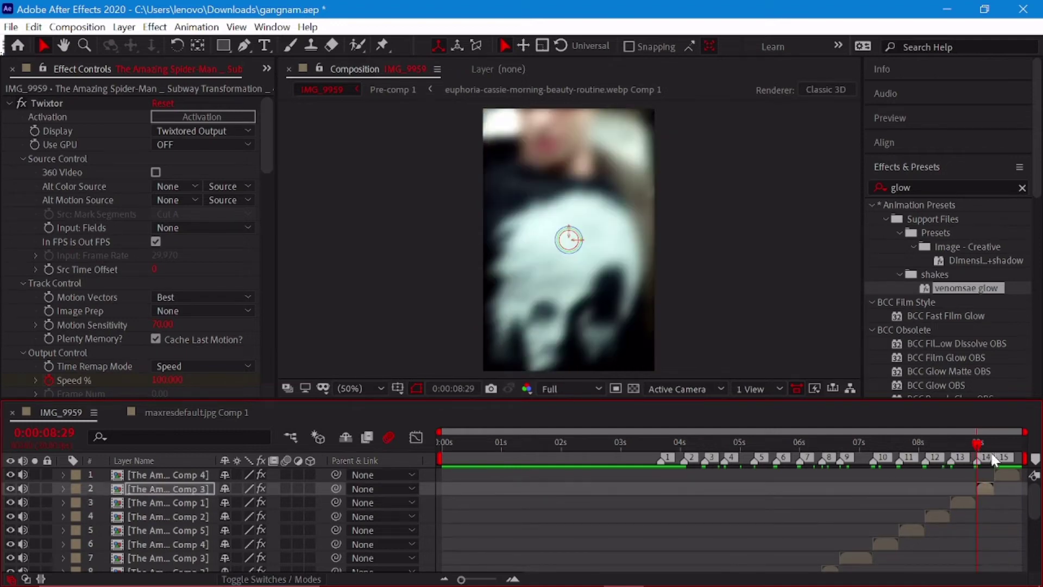
left_click(997, 472)
key("Home")
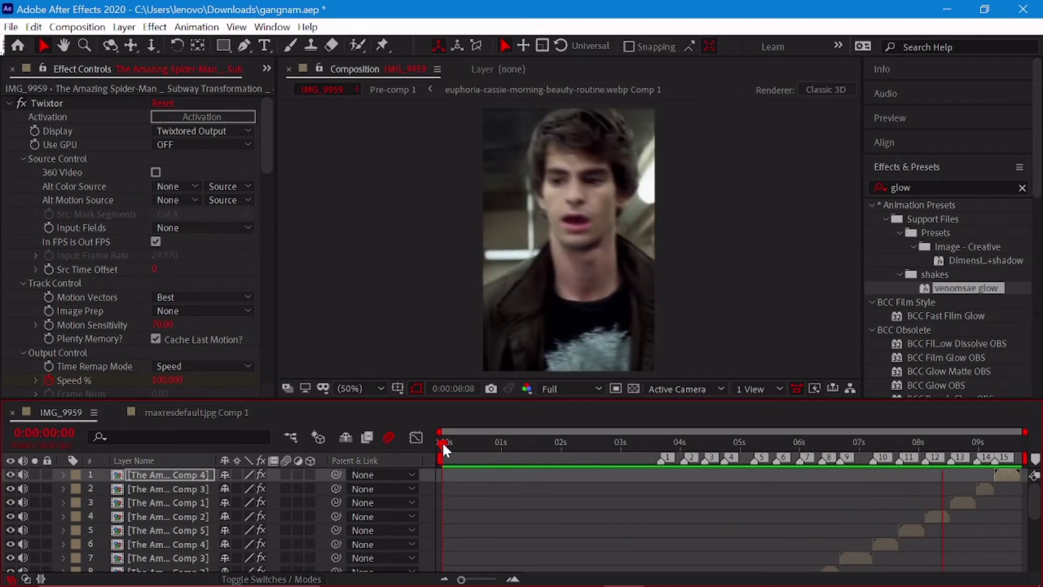
scroll(680, 498, "down", 4)
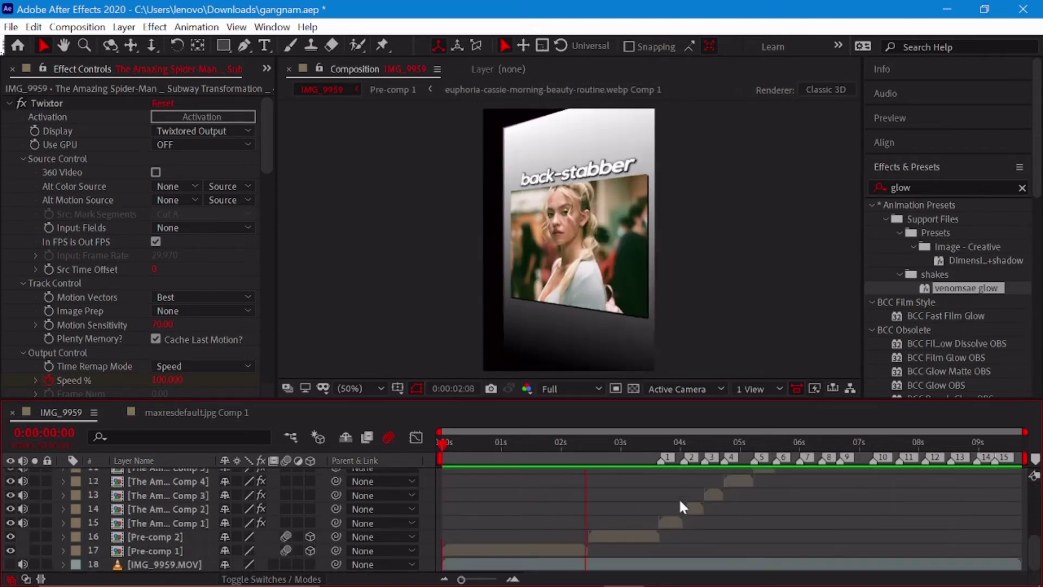
key("space")
Change the S_Glow colour on the layer 15 and layer 13 clips to red
left_click(672, 523)
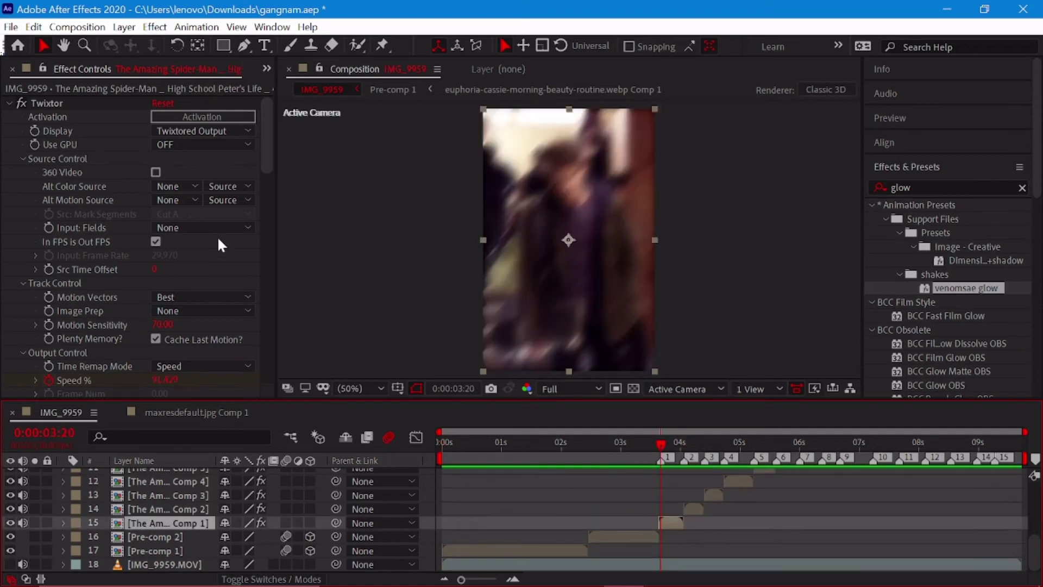
scroll(175, 250, "down", 10)
scroll(142, 191, "up", 2)
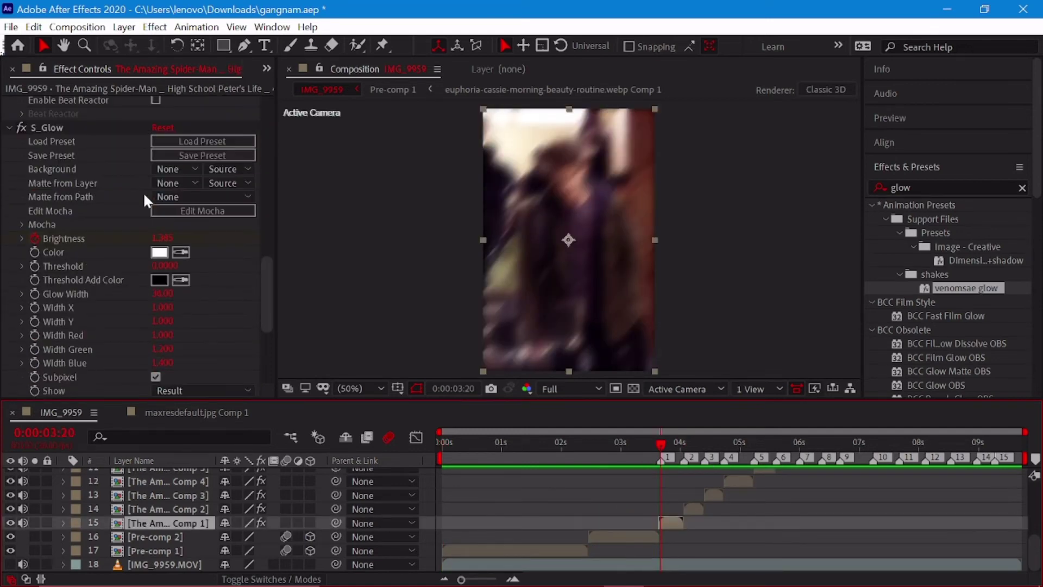
left_click(160, 253)
left_click(234, 165)
left_click(384, 169)
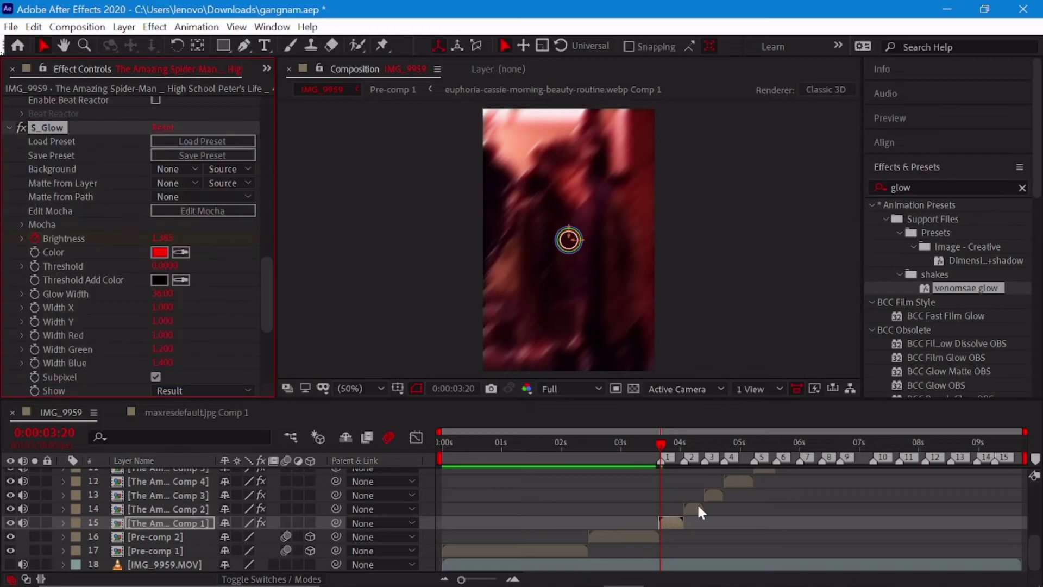
left_click(713, 495)
scroll(175, 257, "down", 5)
scroll(218, 306, "down", 5)
scroll(217, 305, "up", 4)
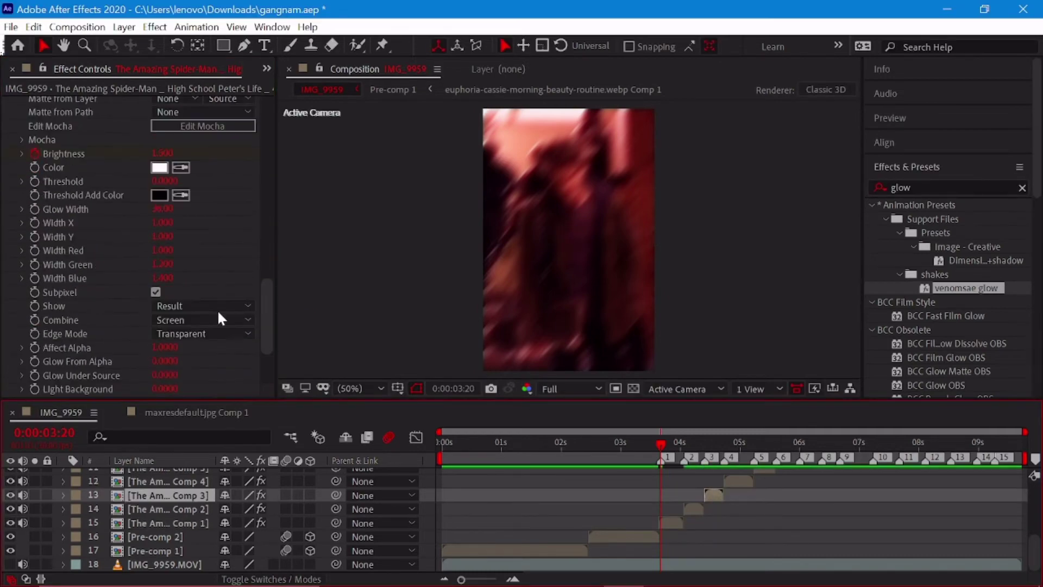
left_click(163, 168)
left_click(390, 173)
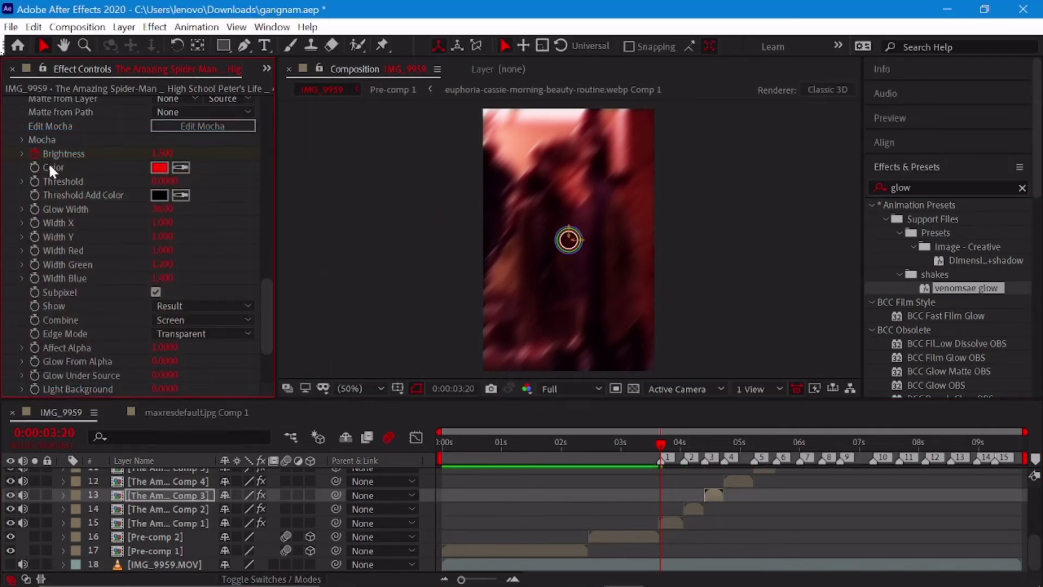
right_click(49, 162)
left_click(46, 170)
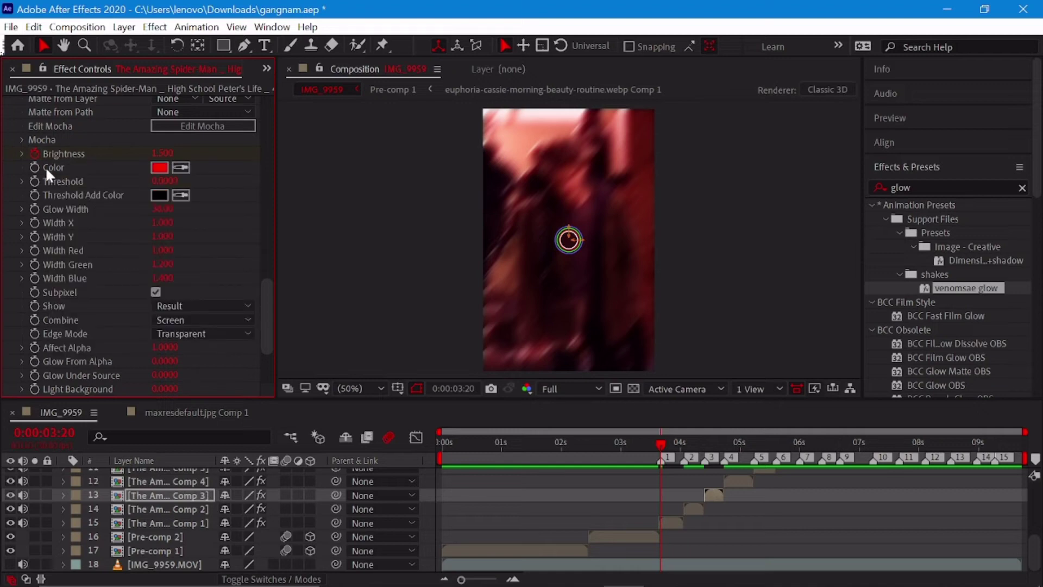
Set the layer 11 and layer 9 clips' S_Glow colour to FF0000
left_click(754, 446)
scroll(759, 491, "down", 3)
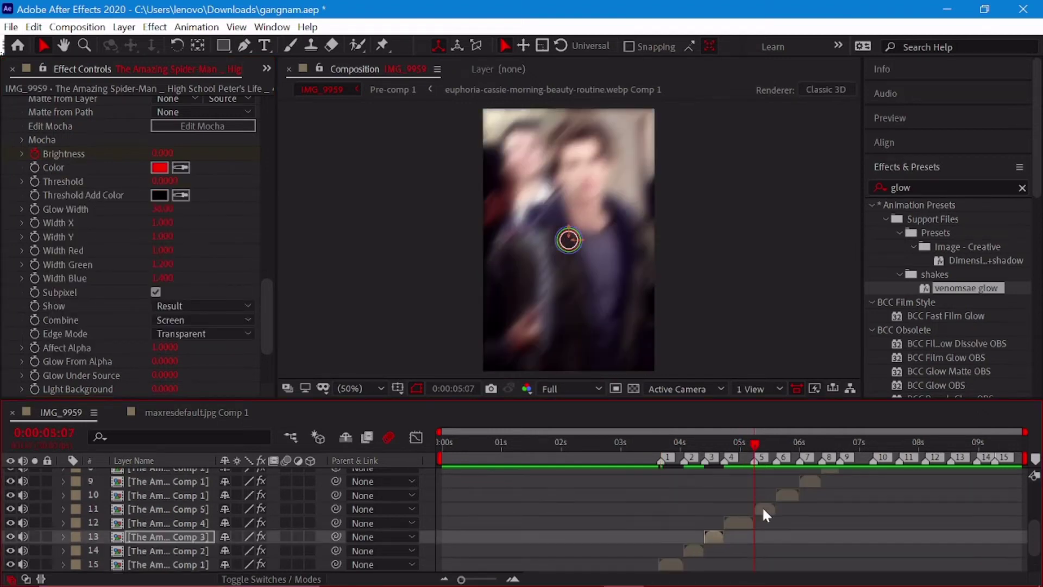
left_click(762, 507)
scroll(112, 213, "down", 5)
left_click(160, 216)
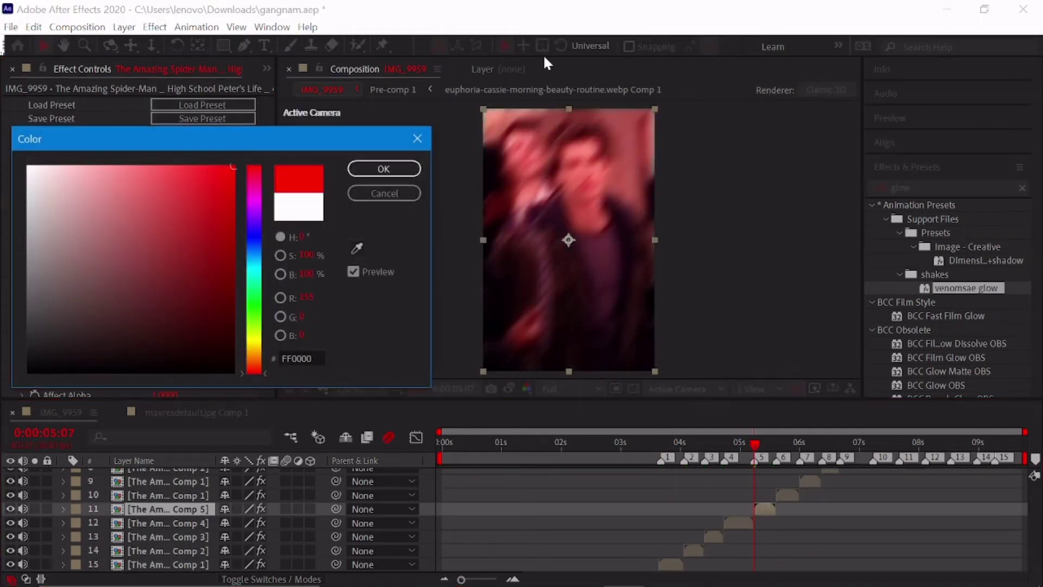
left_click(390, 173)
left_click(801, 443)
left_click(808, 482)
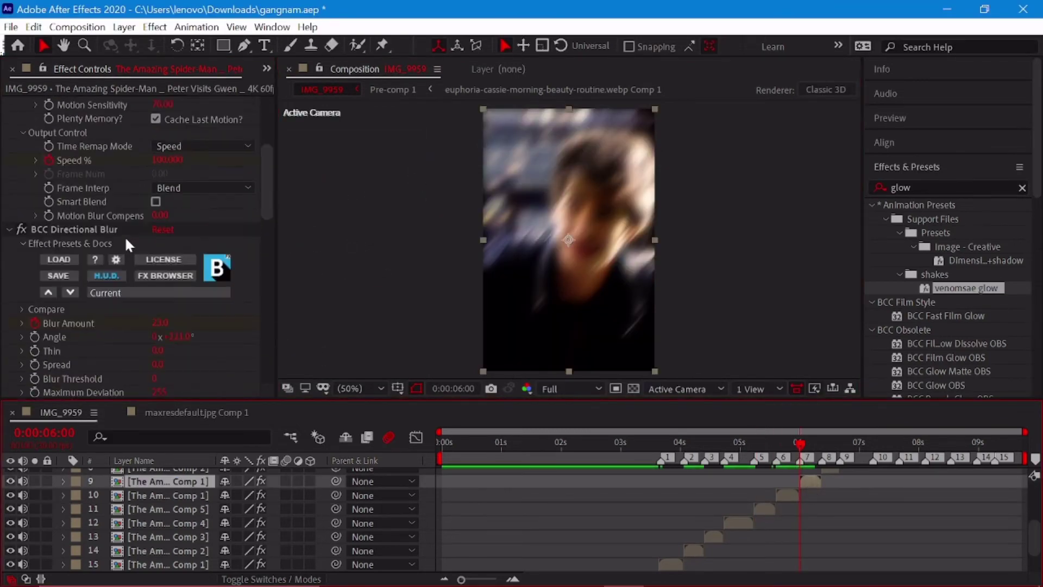
scroll(163, 293, "down", 10)
left_click(160, 362)
type("ff0000")
left_click(382, 168)
scroll(806, 462, "up", 1)
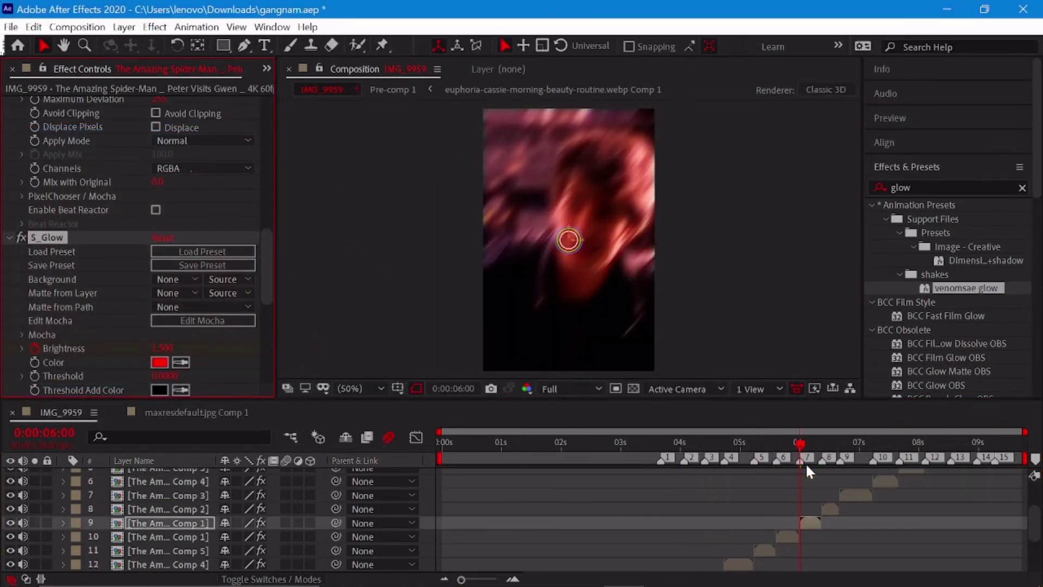
Set the layer 7 and layer 5 clips' S_Glow colour to FF0000
left_click(843, 462)
left_click(856, 495)
scroll(214, 279, "down", 10)
scroll(155, 242, "down", 3)
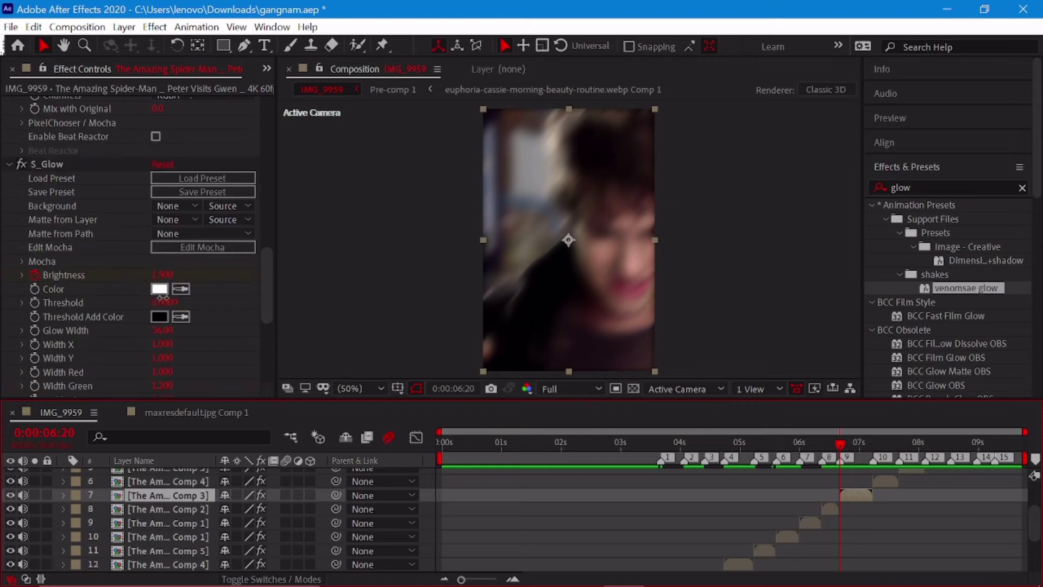
left_click(158, 345)
type("ff0000")
left_click(382, 168)
scroll(842, 478, "up", 1)
left_click(901, 442)
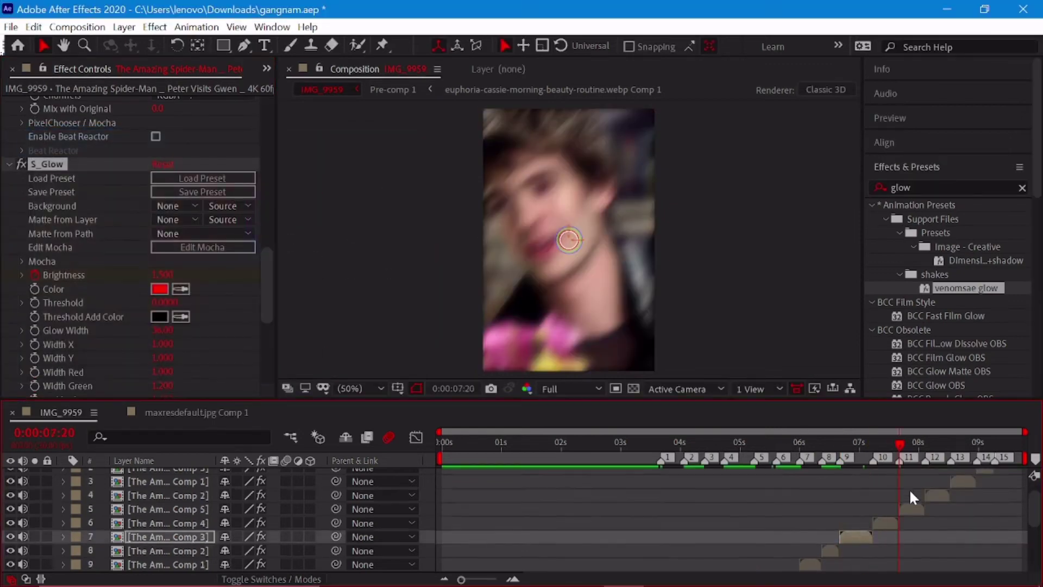
left_click(912, 508)
scroll(190, 277, "down", 8)
scroll(190, 277, "down", 3)
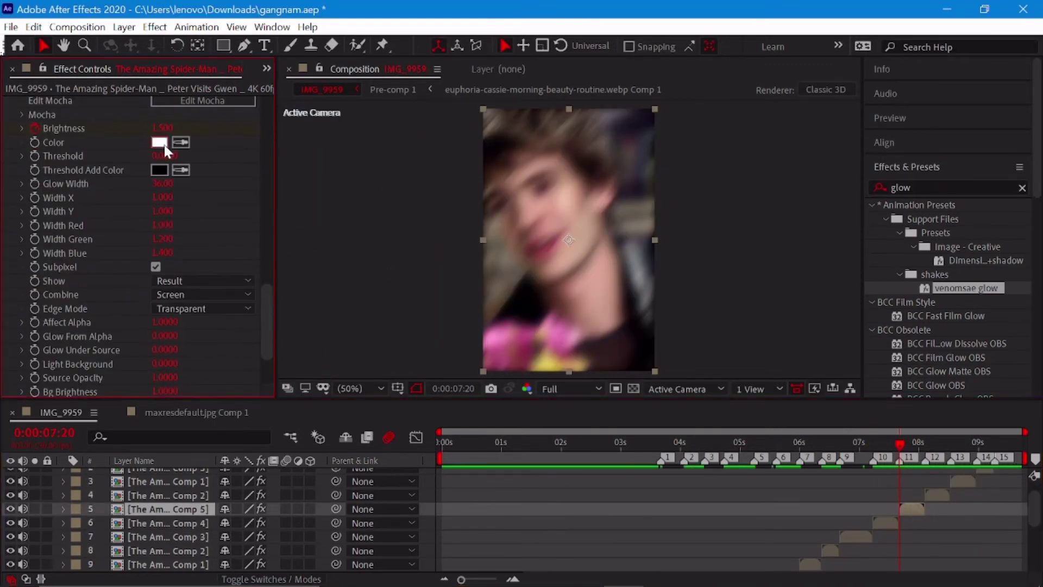
left_click(161, 139)
type("ff0000")
left_click(383, 168)
Make the layer 3 clip and the top Comp 4 clip glow red
key("space")
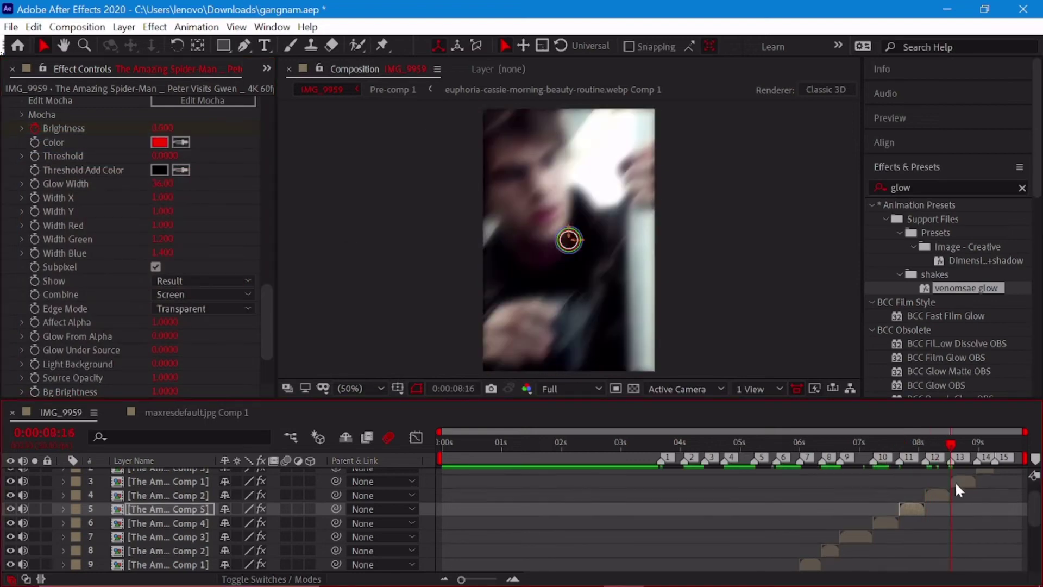
left_click(954, 481)
scroll(183, 304, "down", 5)
left_click(158, 250)
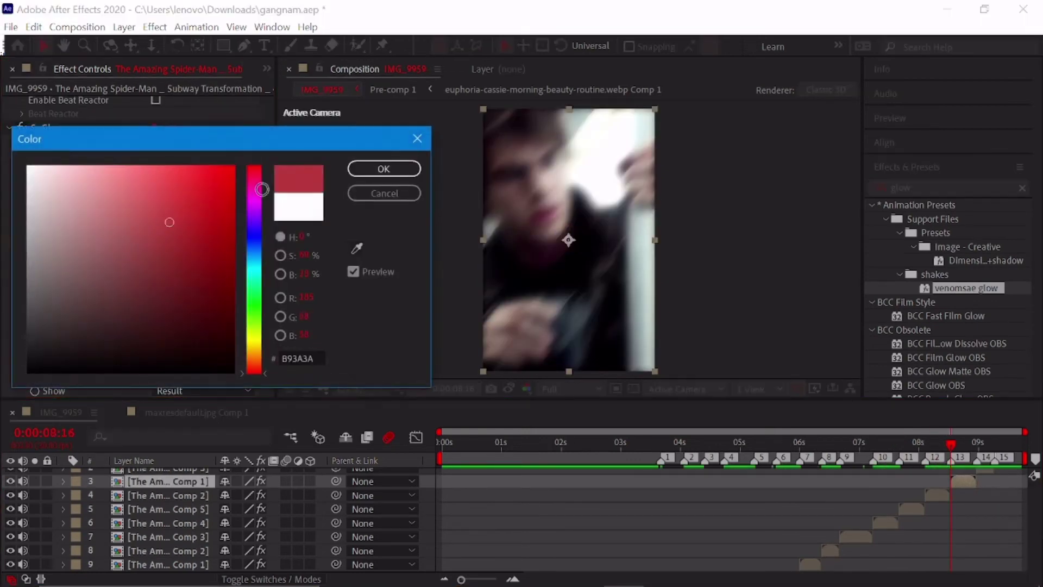
left_click(373, 171)
scroll(928, 522, "up", 2)
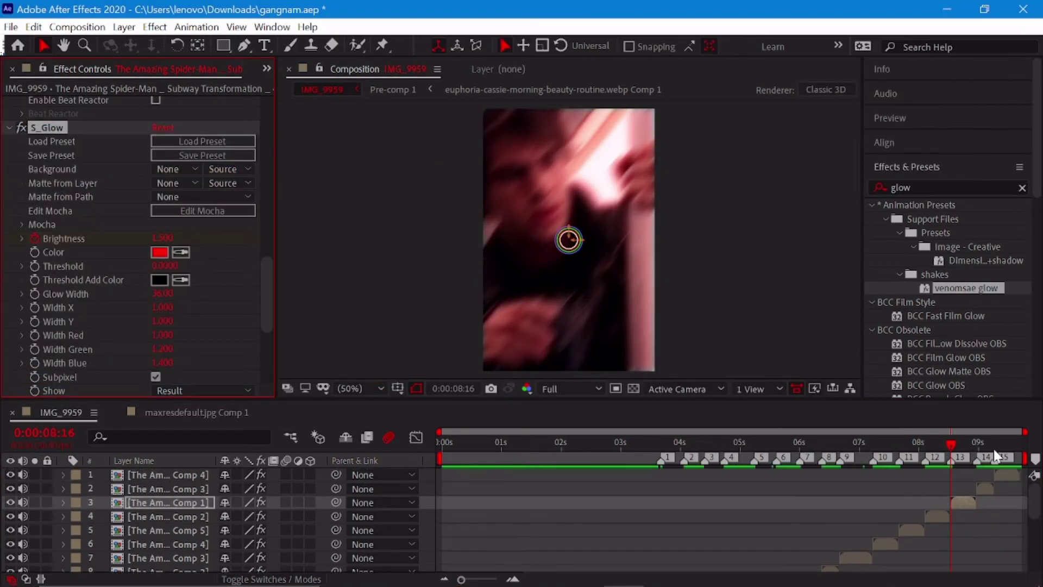
left_click(995, 446)
left_click(1003, 474)
scroll(146, 296, "down", 5)
scroll(146, 304, "down", 5)
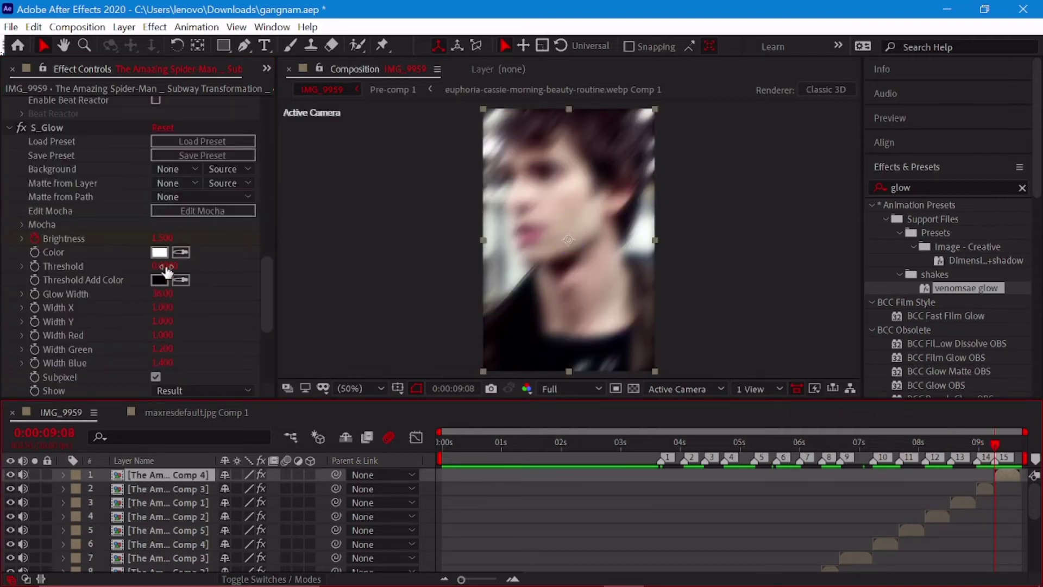
left_click(159, 252)
left_click(232, 159)
left_click(379, 168)
Preview the edit from the start, then deselect Pre-comp 1 and Pre-comp 2 from the clip selection
key("Home")
key("space")
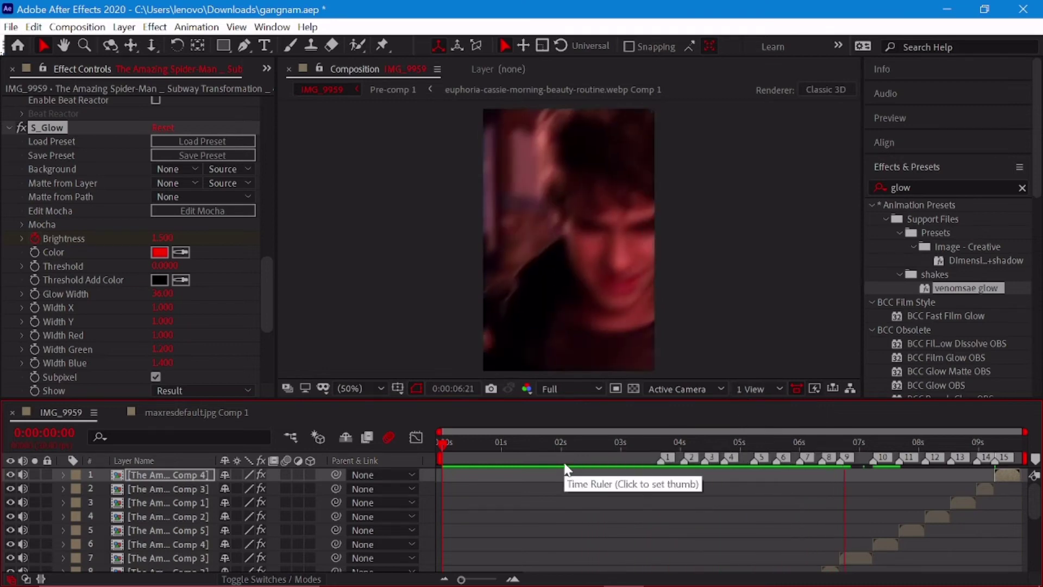
key("space")
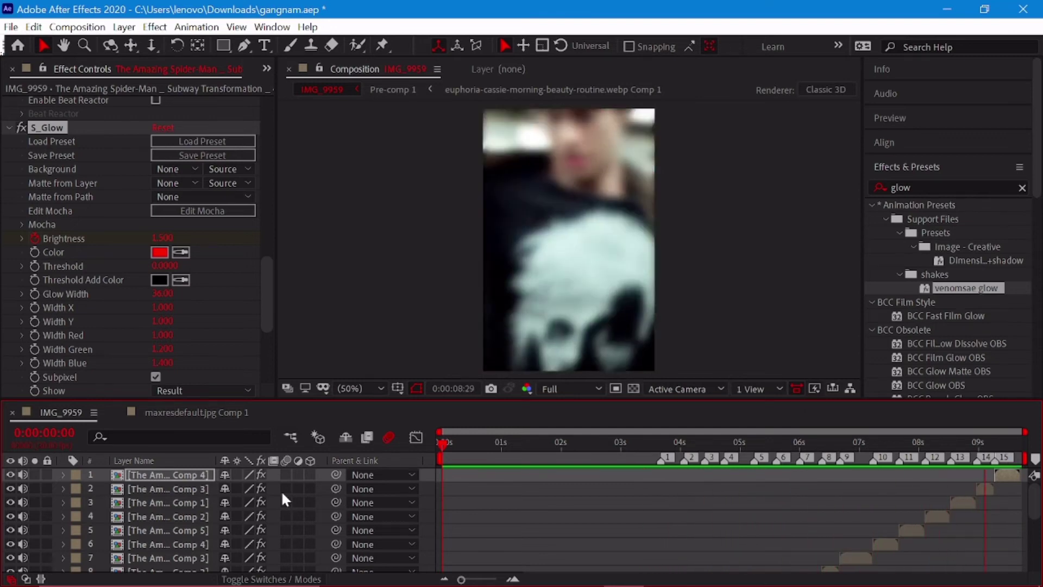
key("space")
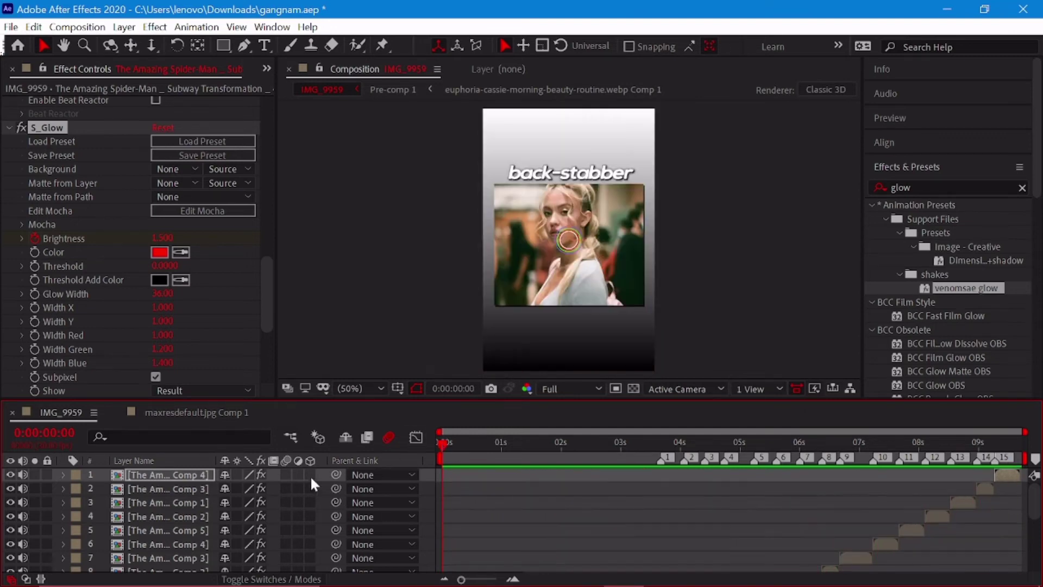
scroll(324, 516, "down", 5)
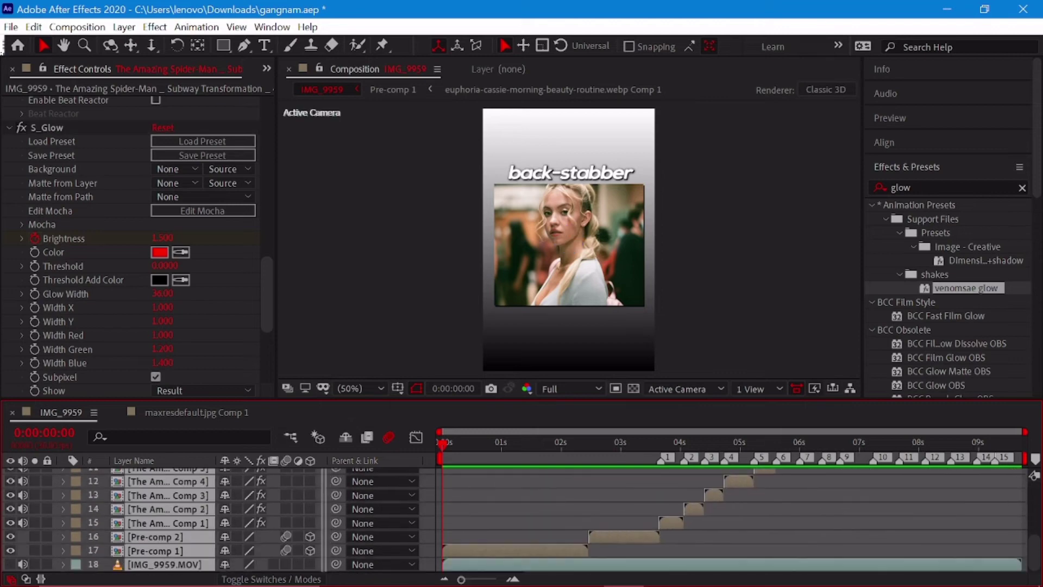
left_click(330, 558)
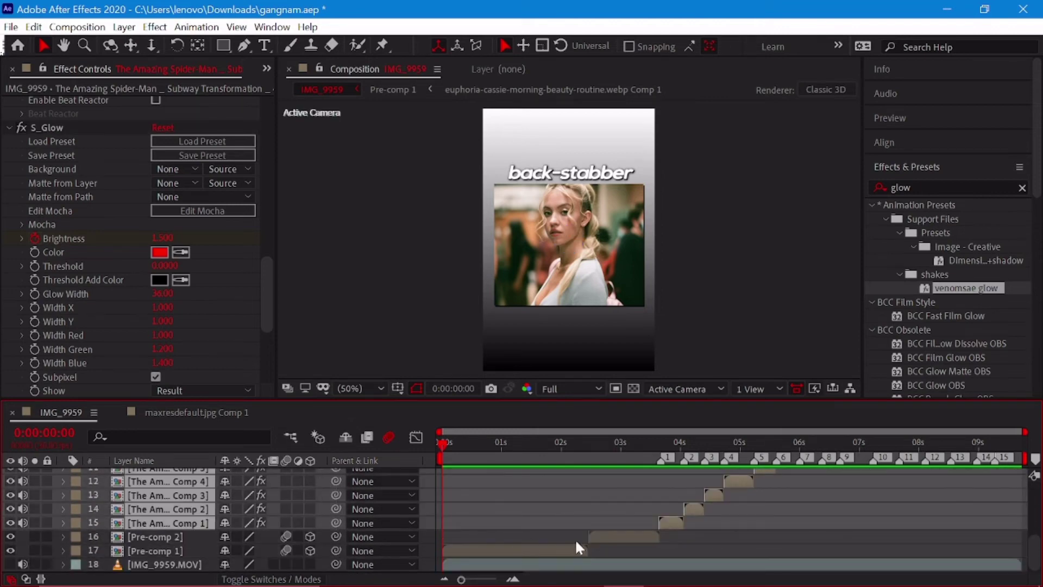
Pre-compose the fifteen selected clip layers into Pre-comp 3
right_click(673, 513)
left_click(787, 424)
key("Escape")
right_click(718, 496)
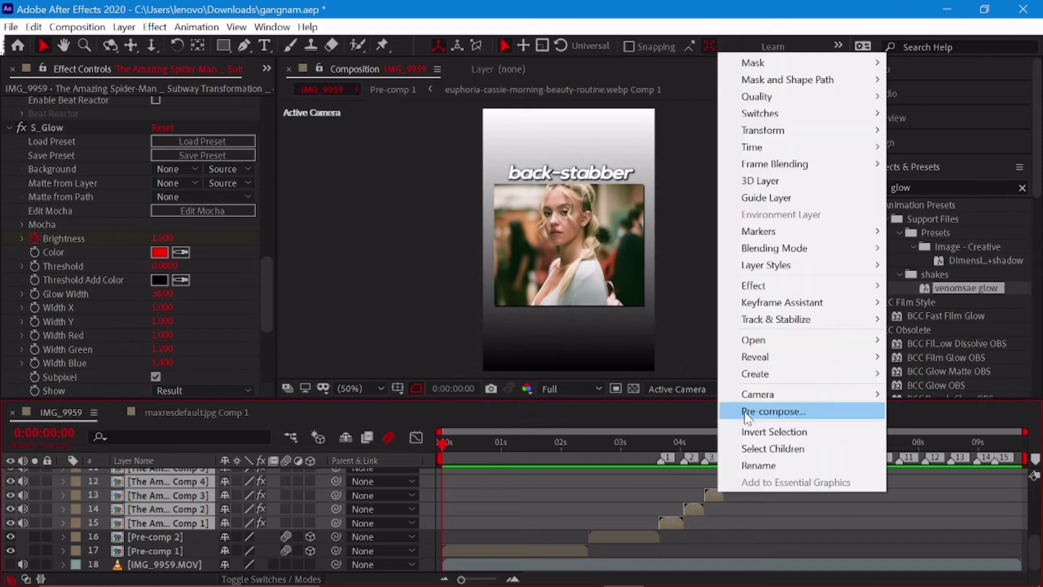
left_click(746, 412)
key("Return")
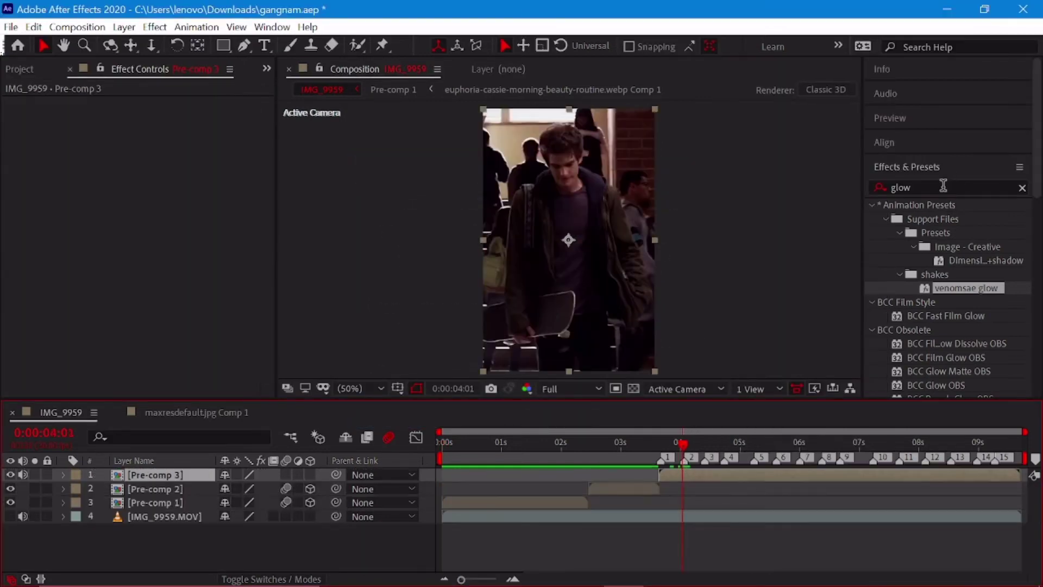
Apply Brightness & Contrast and Unsharp Mask to Pre-comp 3 and preview the result
left_click(944, 187)
type("bright")
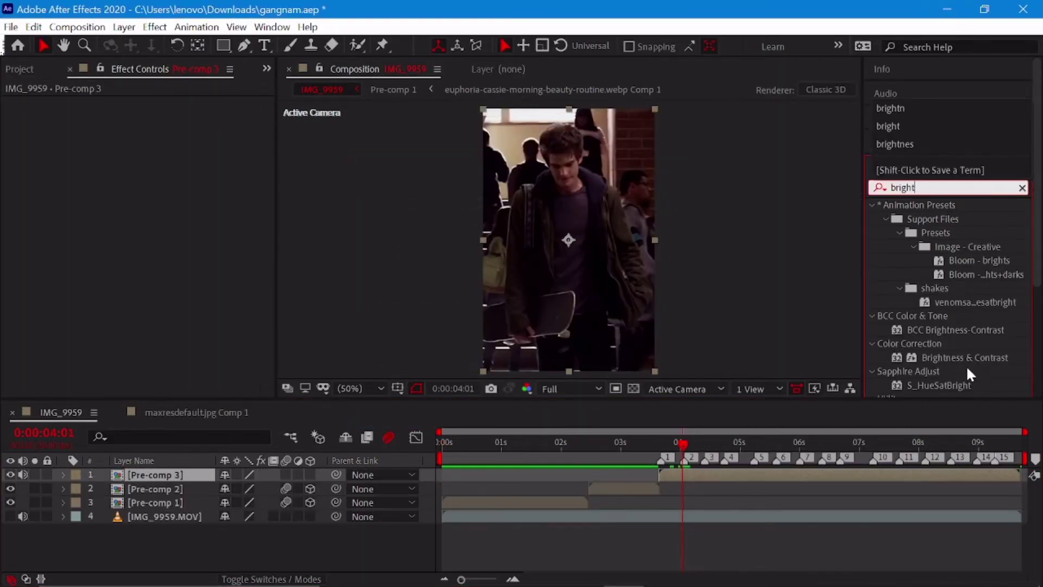
left_click_drag(967, 359, 729, 478)
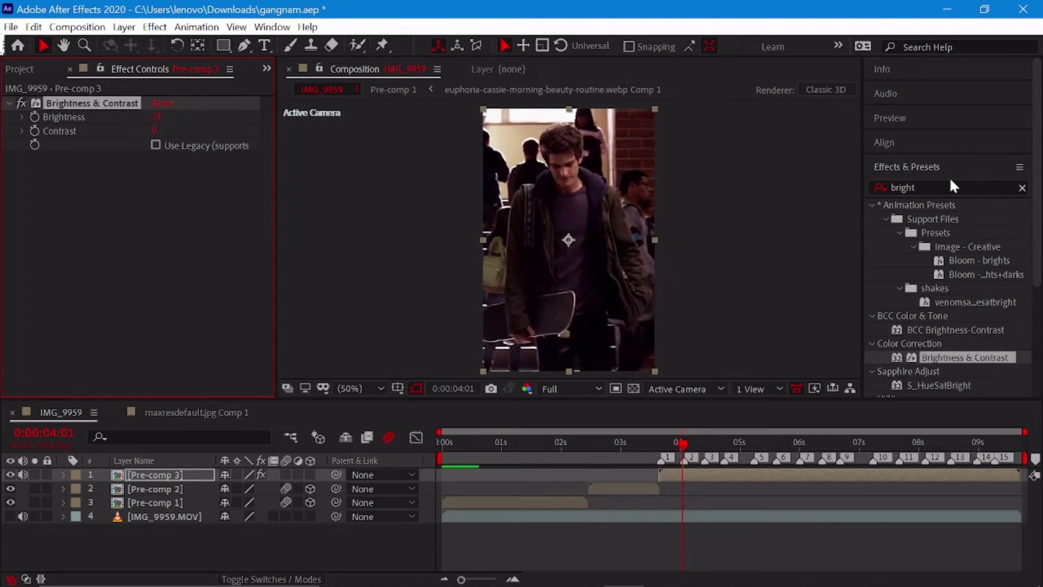
left_click(916, 187)
type("uns")
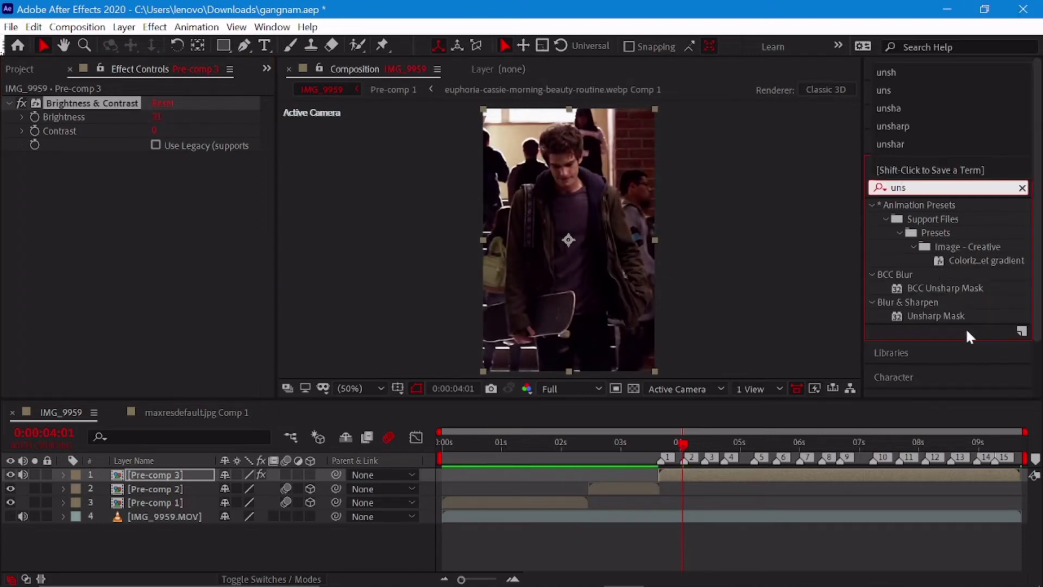
mouse_move(945, 316)
left_mouse_down()
mouse_move(163, 166)
mouse_move(202, 188)
left_mouse_up()
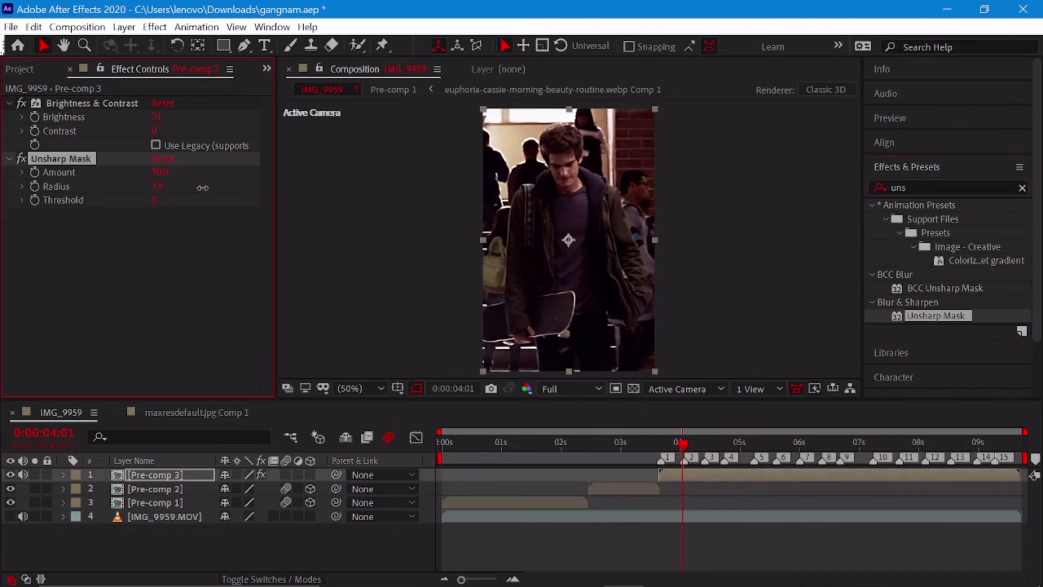
left_click_drag(673, 437, 446, 438)
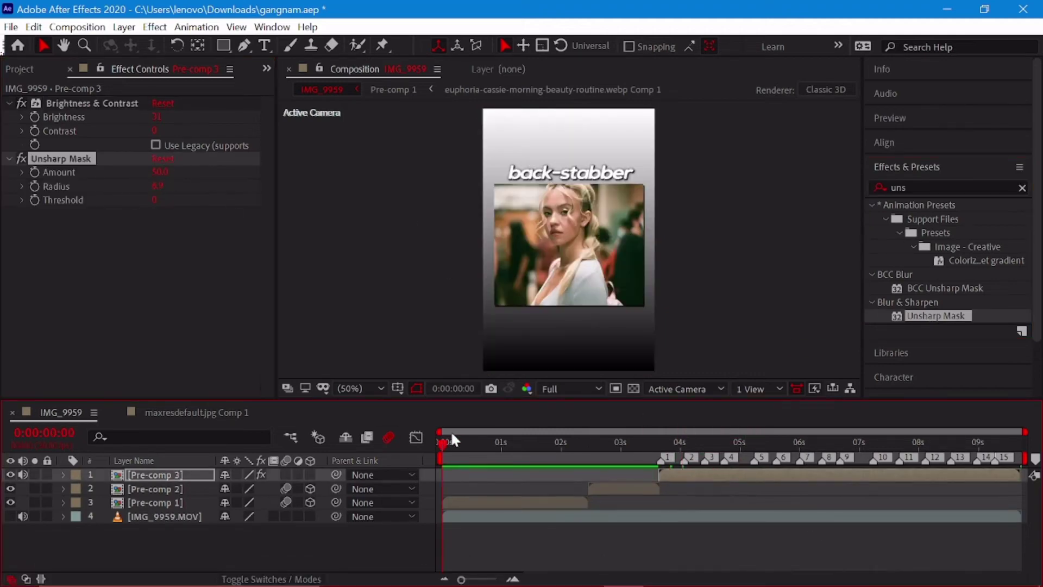
key("space")
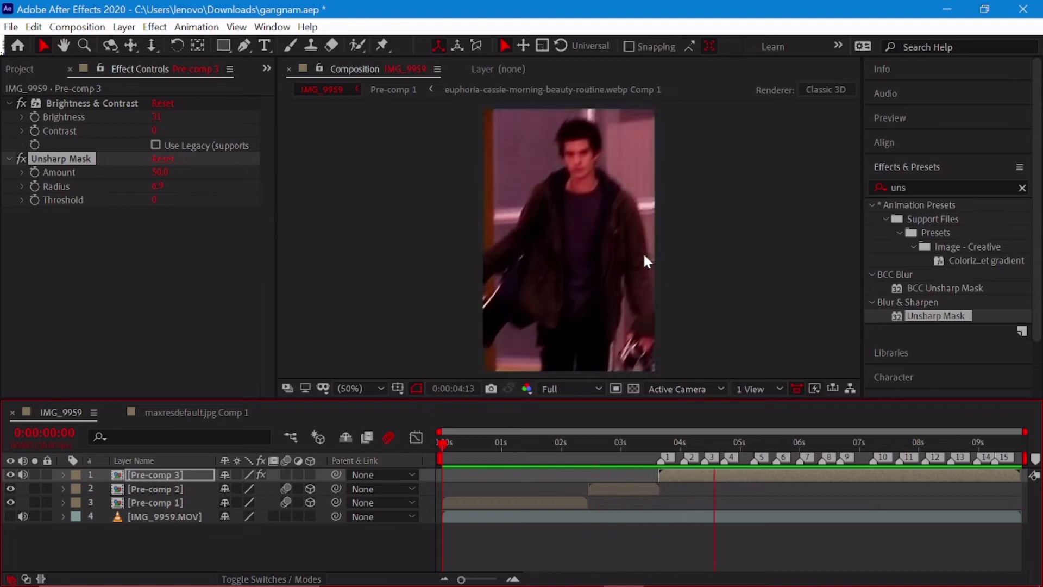
left_click(752, 444)
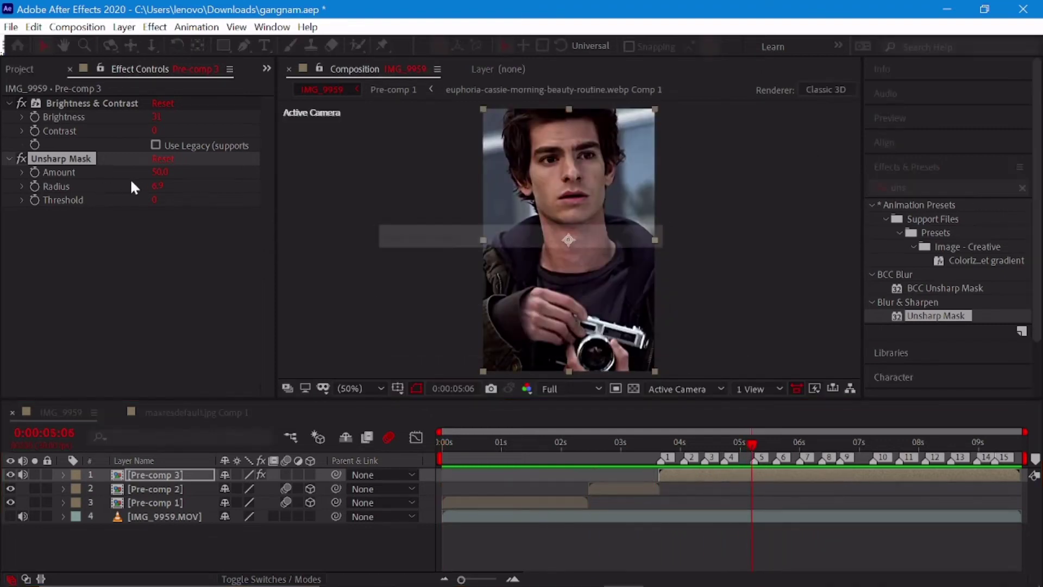
Raise Unsharp Mask radius to 12.3, then select Pre-comp 1 and Pre-comp 2 together
left_click_drag(157, 185, 178, 184)
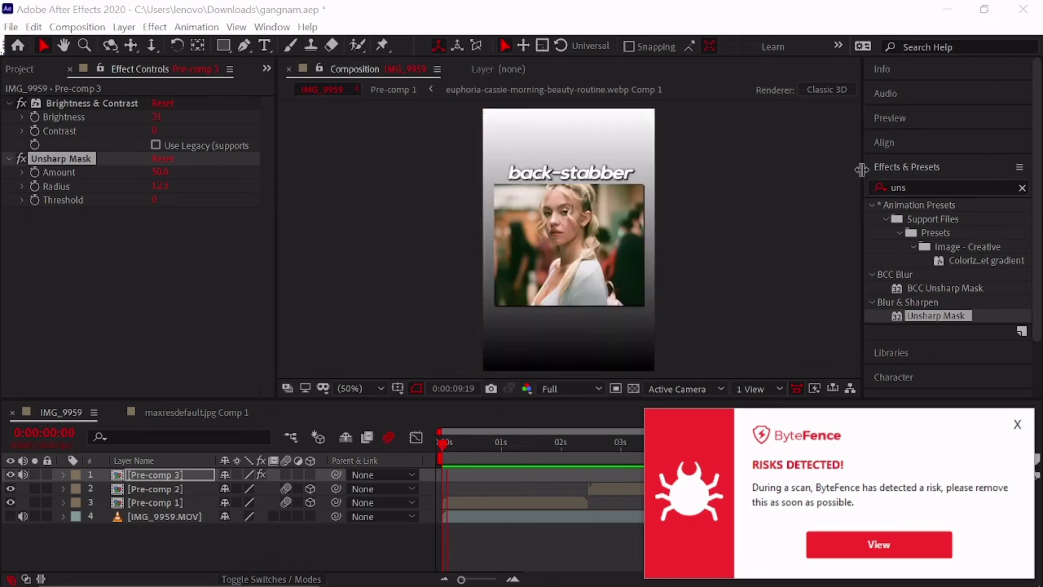
left_click(1018, 424)
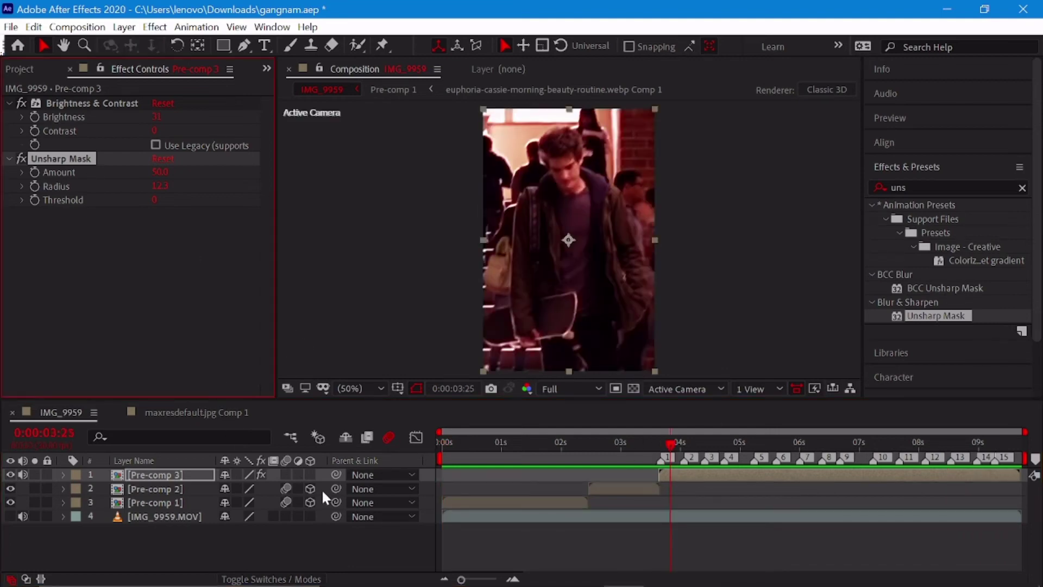
left_click_drag(321, 488, 325, 501)
Pre-compose Pre-comp 1 and Pre-comp 2 into Pre-comp 4
right_click(624, 487)
left_click(652, 407)
key("Return")
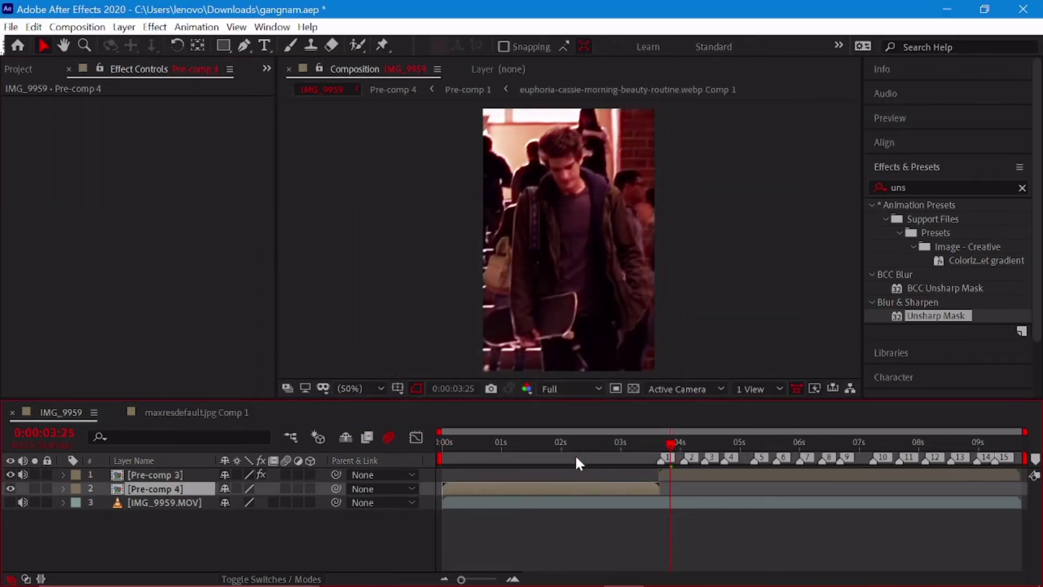
left_click(575, 451)
left_click(579, 489)
Preview and scrub through the intro from the start of the comp
key("Home")
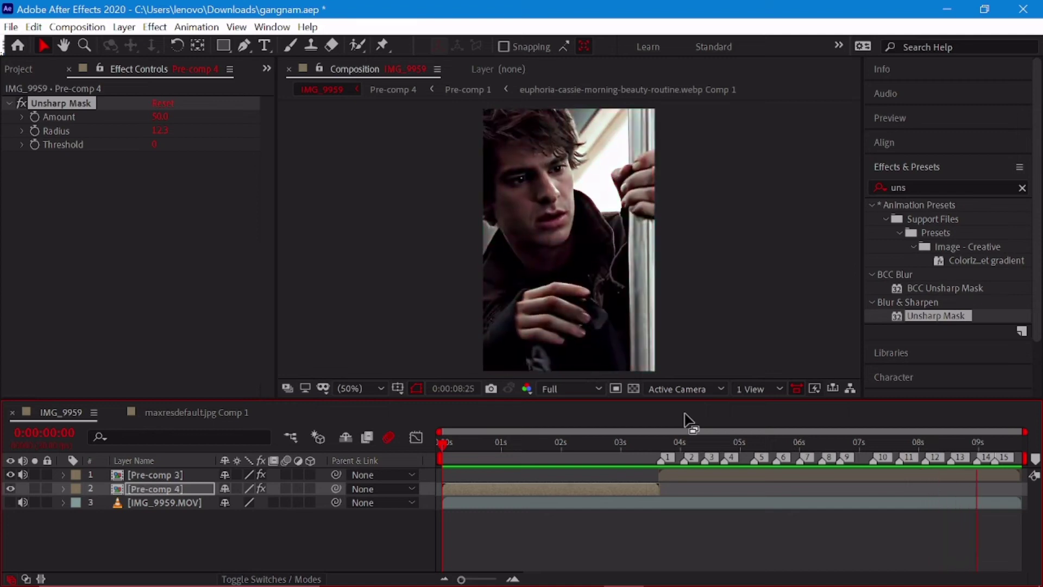
left_click(615, 492)
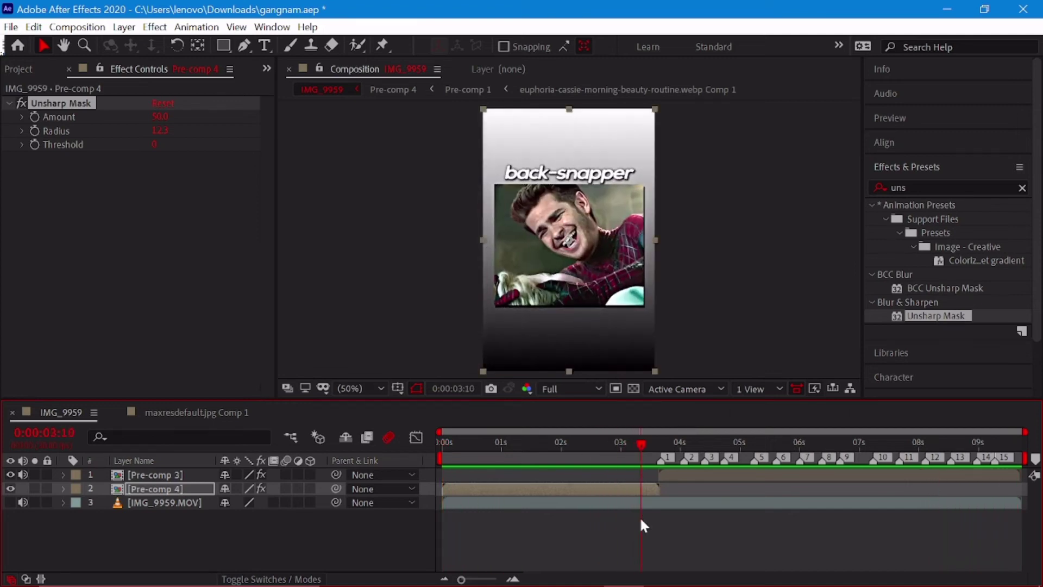
left_click_drag(653, 441, 636, 432)
key("space")
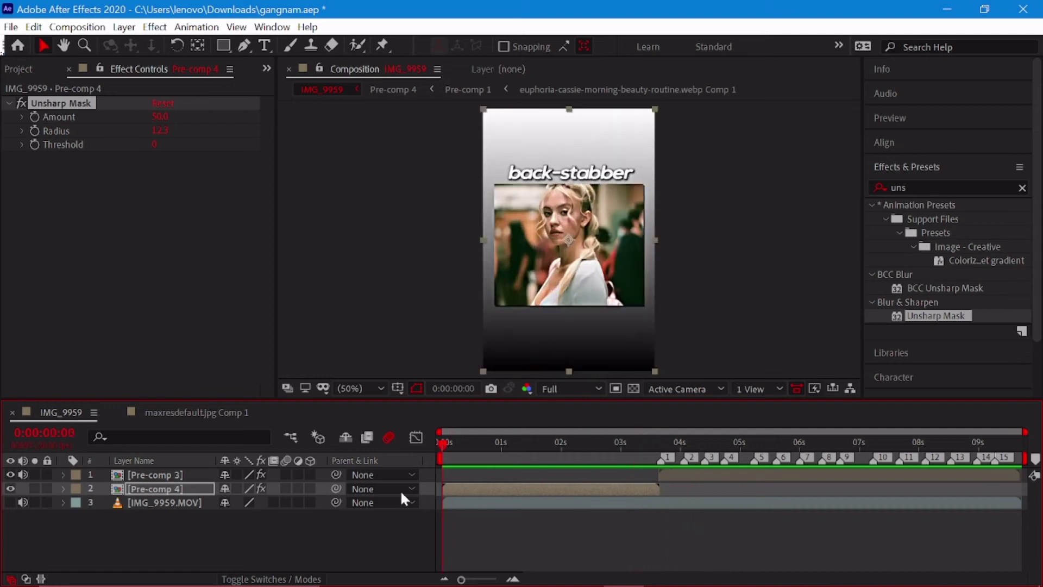
Keyframe Pre-comp 4's opacity to about 1% at 0:00 so the intro fades in
key("space")
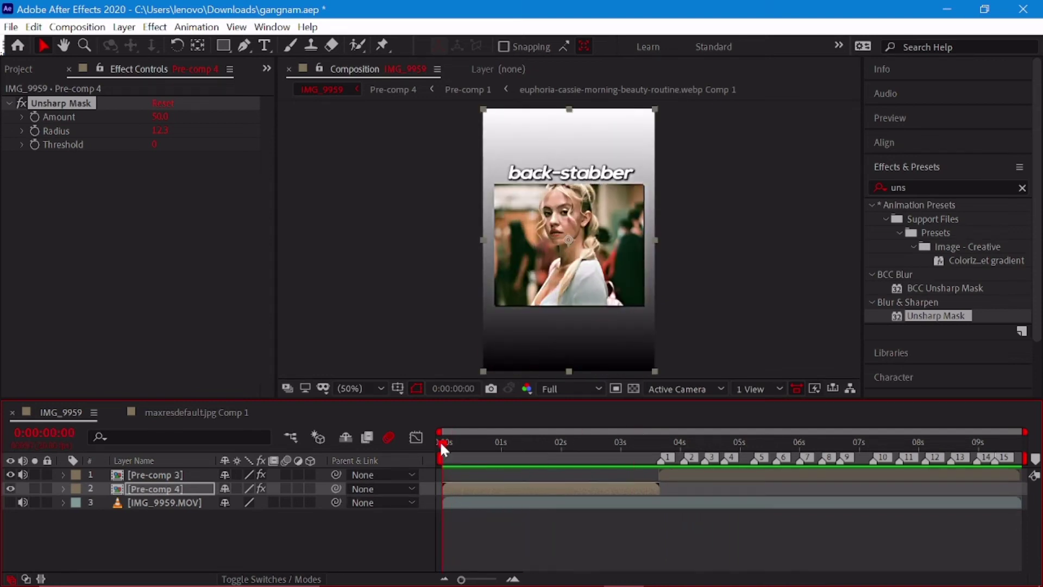
key("t")
left_click(105, 503)
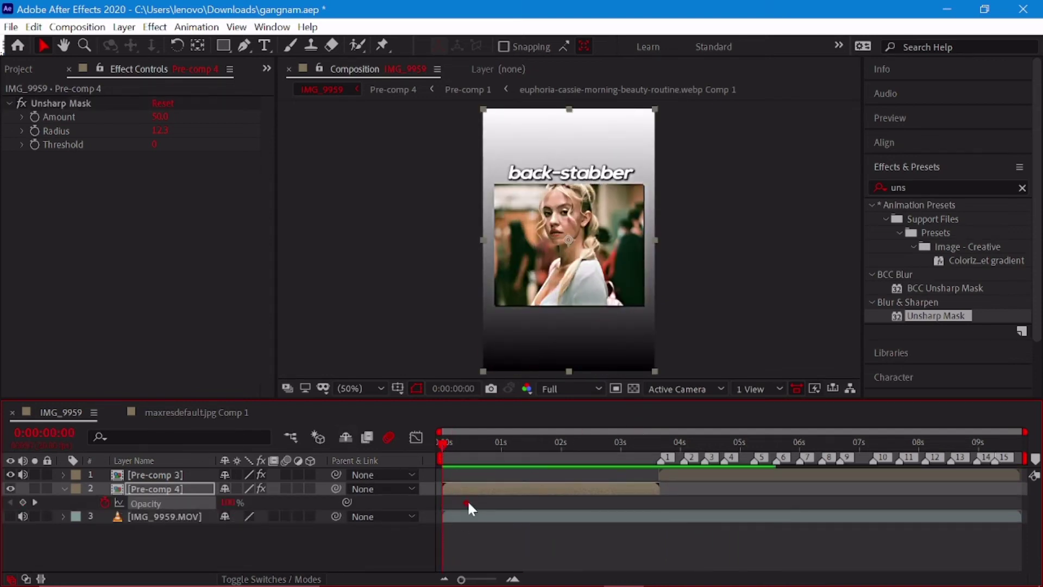
left_click_drag(227, 503, 207, 502)
key("space")
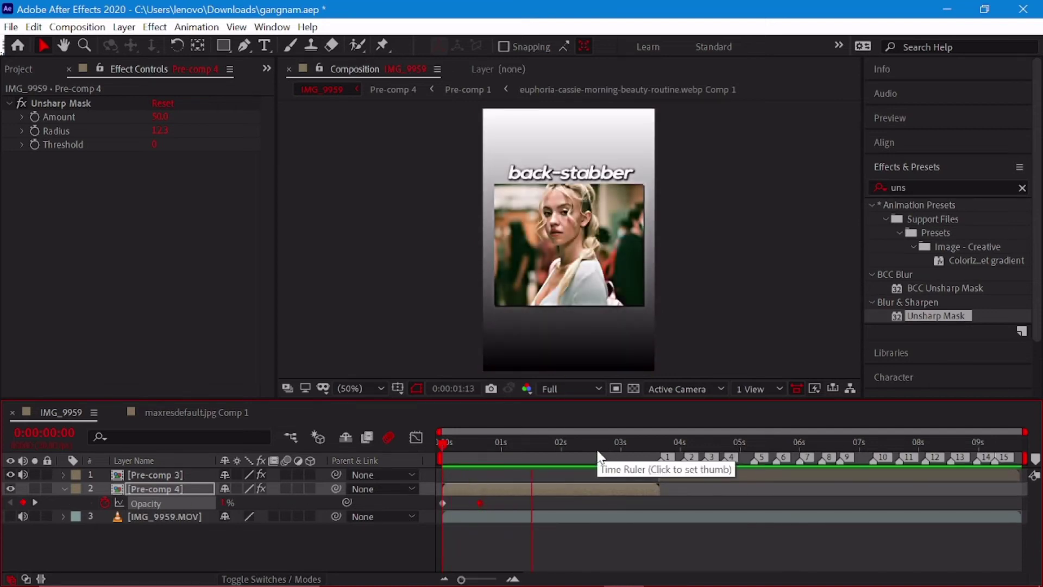
Keyframe Pre-comp 3's opacity to 0% on the final frame for a fade-out
mouse_move(739, 443)
left_mouse_down()
mouse_move(996, 513)
mouse_move(1009, 505)
left_mouse_up()
left_click(1008, 472)
key("t")
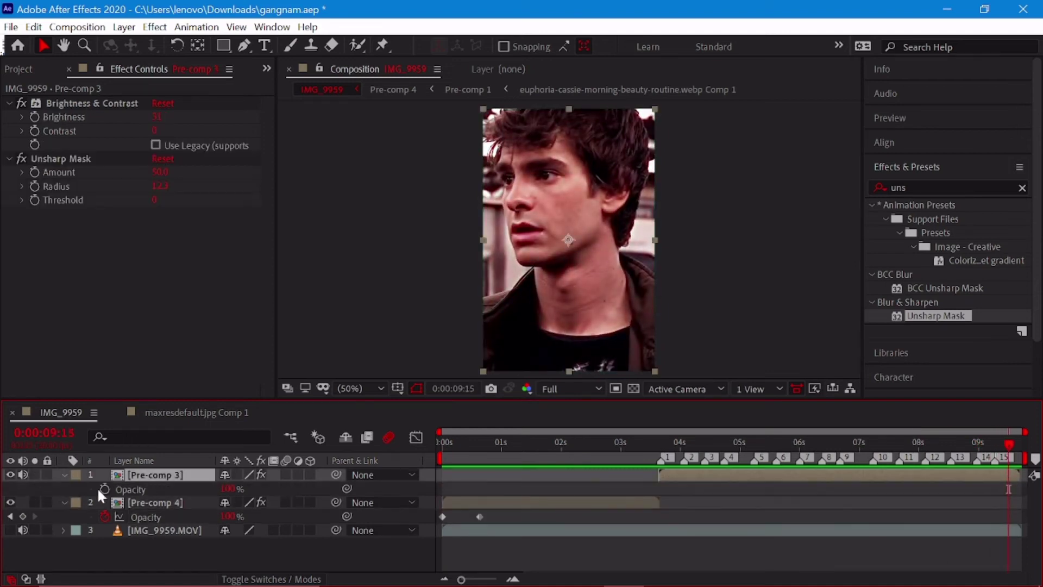
key("End")
left_click_drag(228, 488, 3, 522)
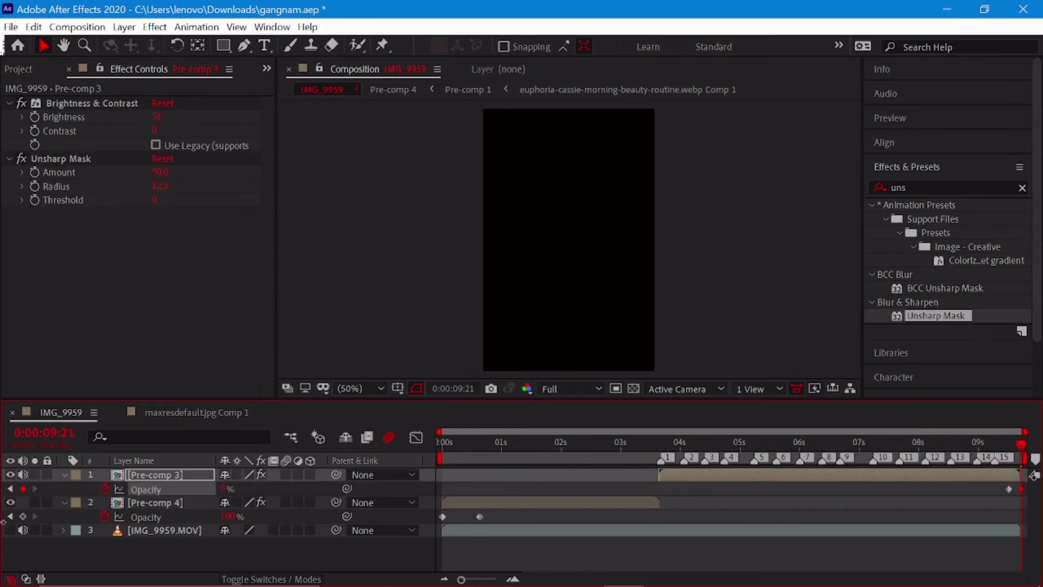
left_click_drag(1021, 444, 993, 445)
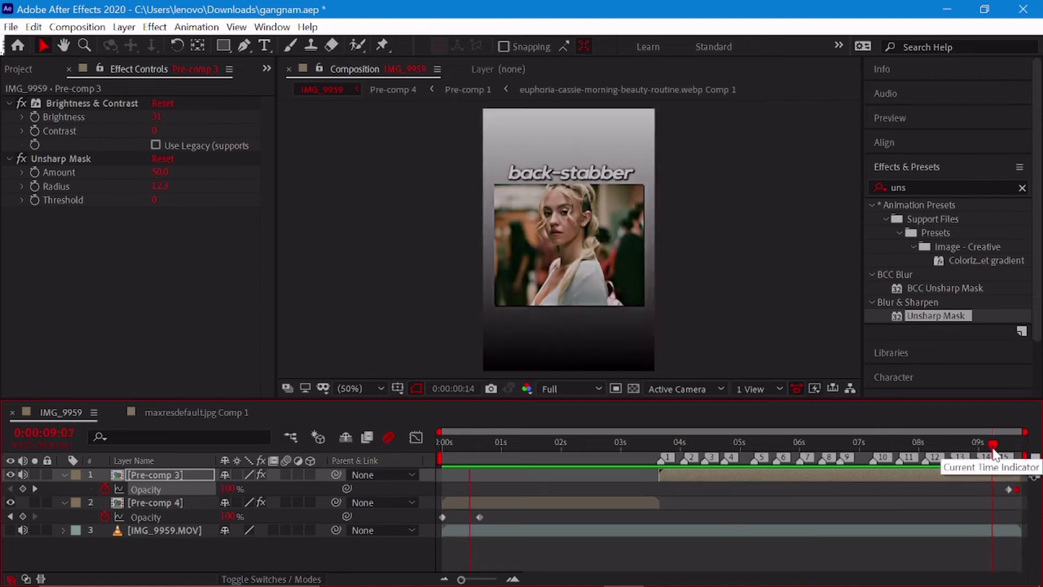
left_click(64, 475)
left_click(64, 489)
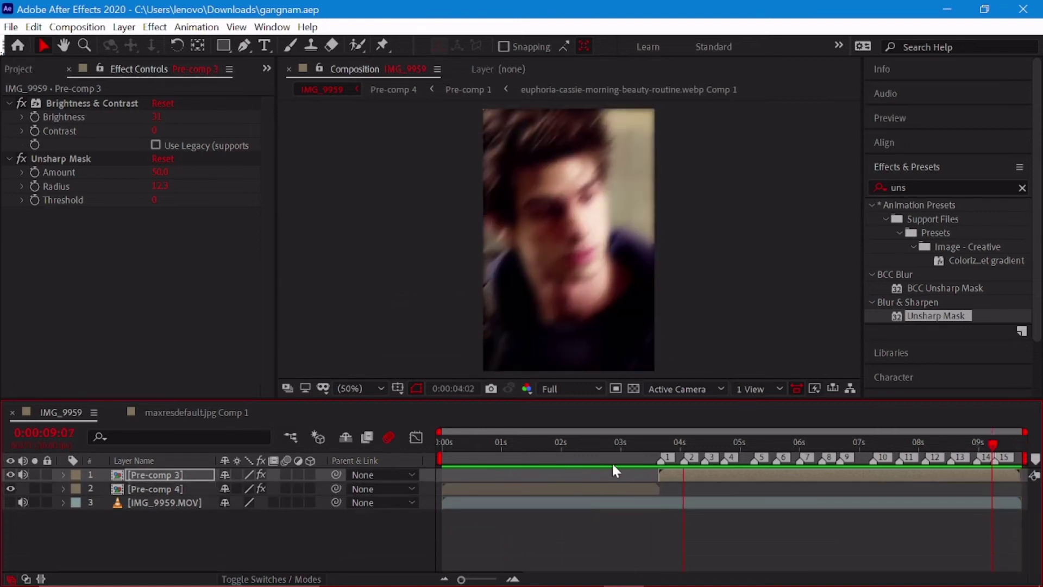
left_click_drag(741, 445, 748, 446)
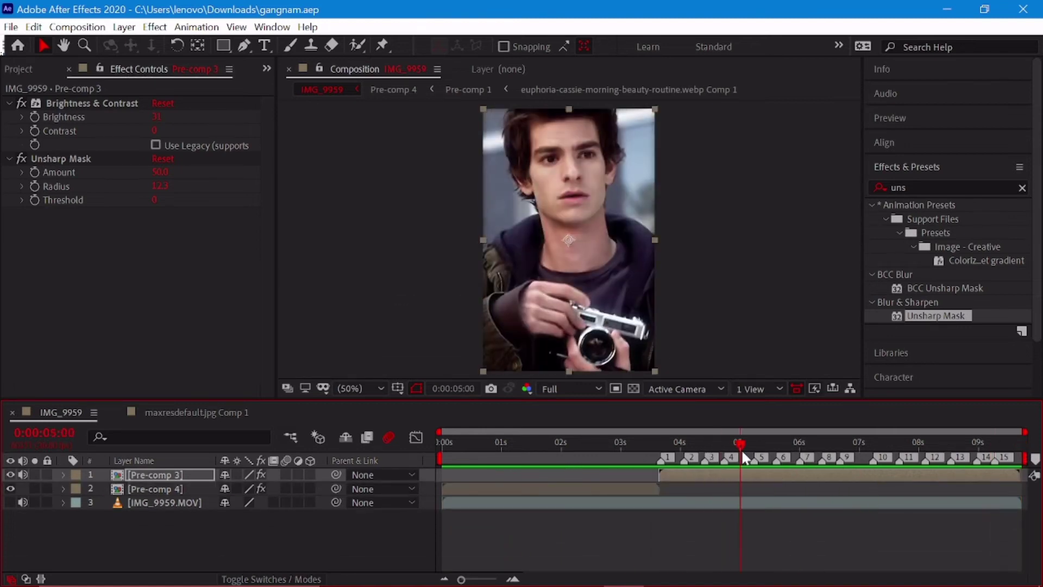
Apply Magic Bullet Looks to Pre-comp 3
double_click(902, 187)
type("looks")
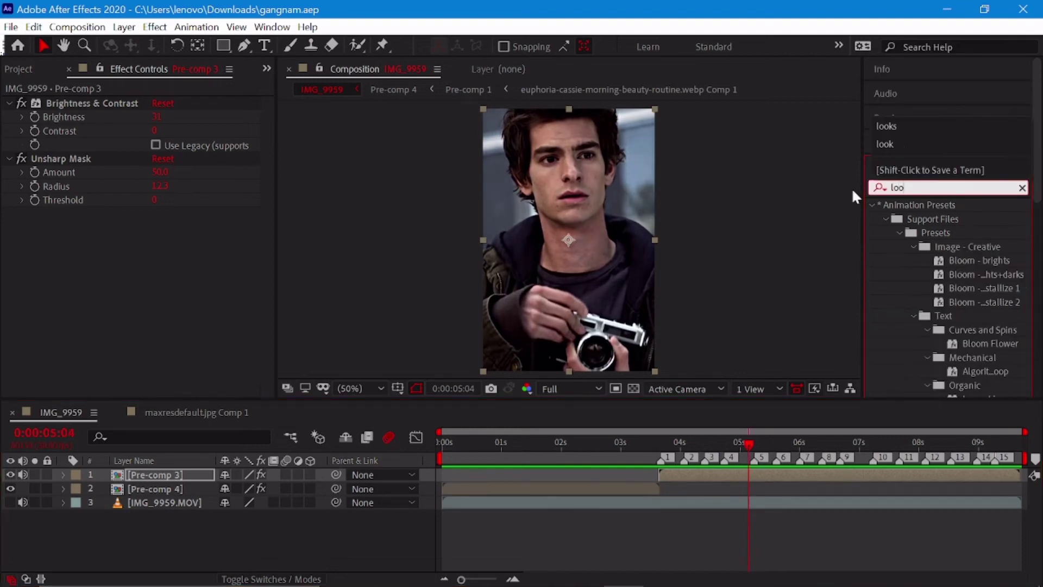
left_click_drag(831, 387, 32, 218)
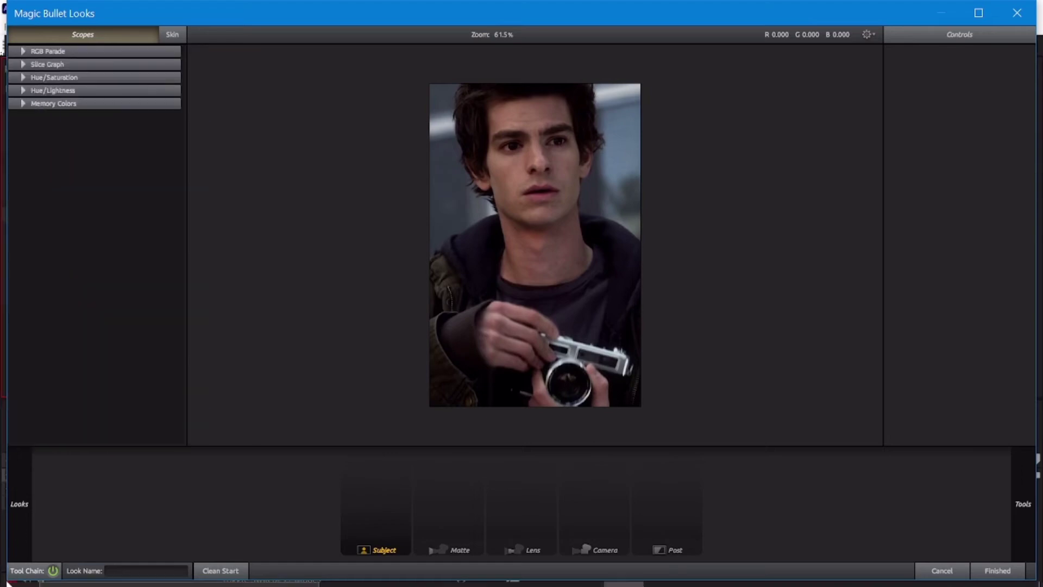
Choose the 'forbidden' look and finish back into After Effects
mouse_move(57, 307)
scroll(130, 282, "down", 5)
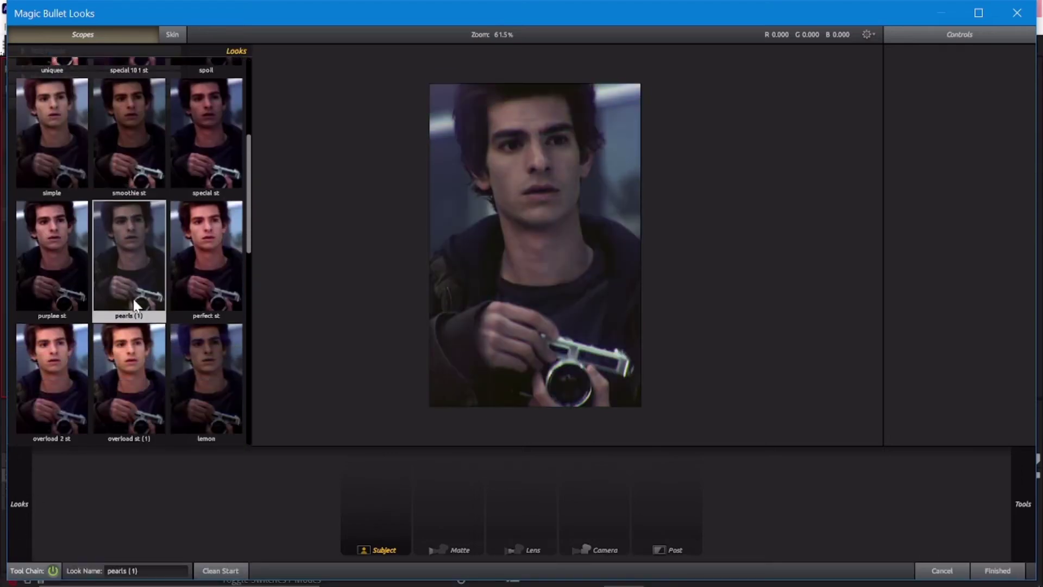
scroll(146, 367, "down", 1)
scroll(118, 247, "down", 3)
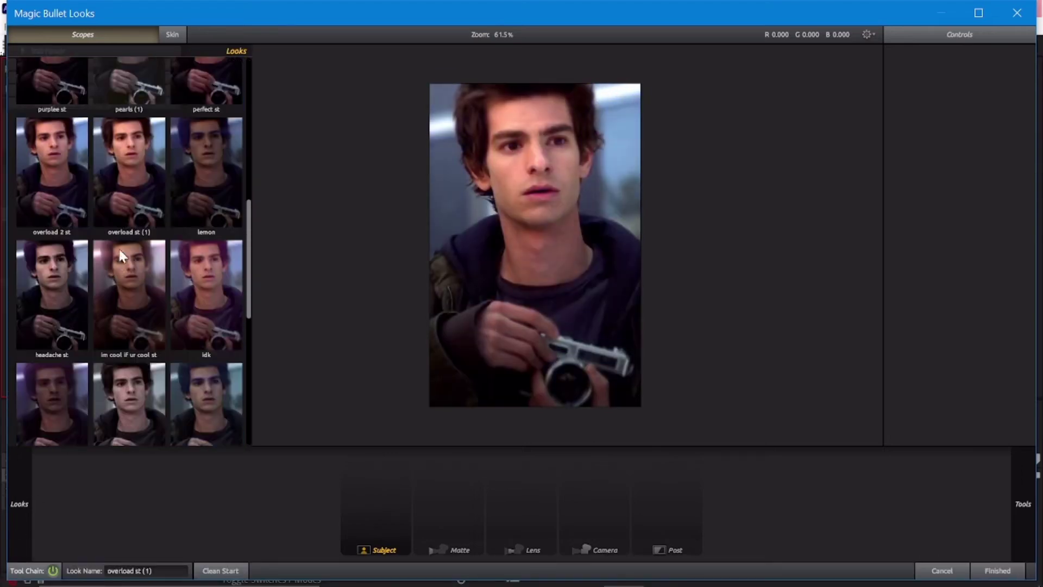
left_click(153, 337)
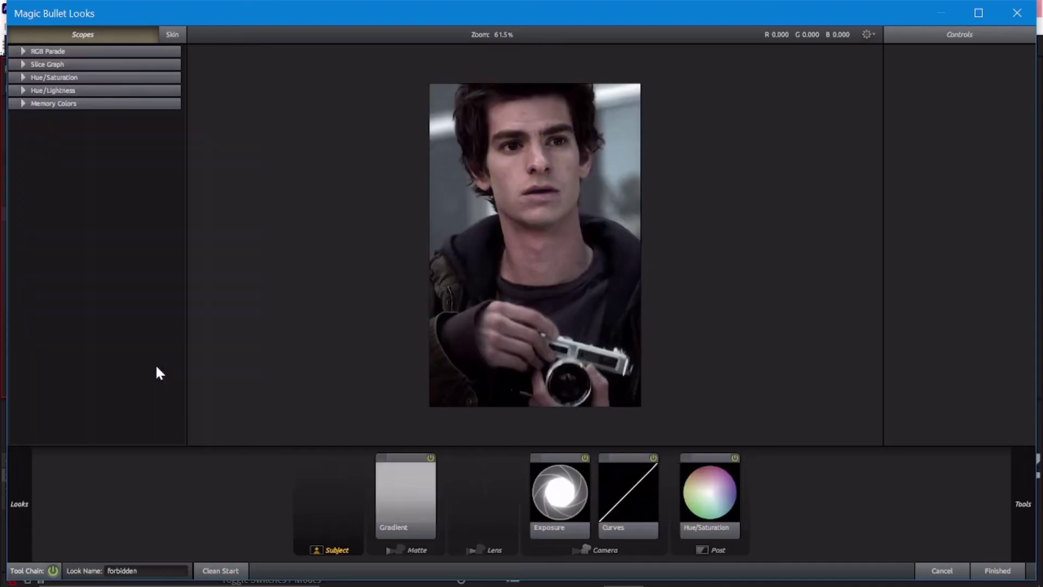
left_click(999, 570)
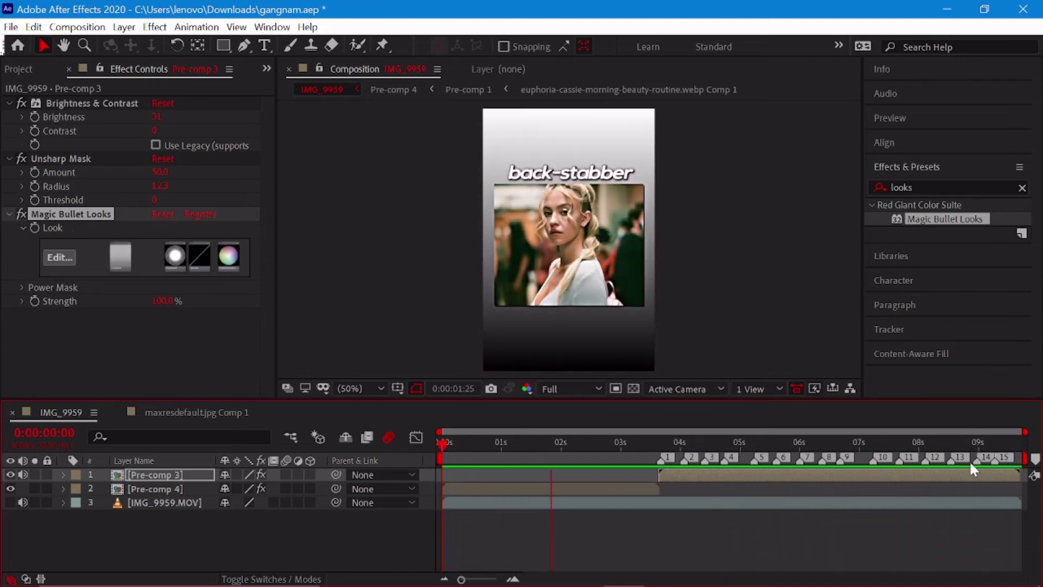
Scrub the timeline from about 08:27 back to 03:13 to review the grade
left_click(971, 443)
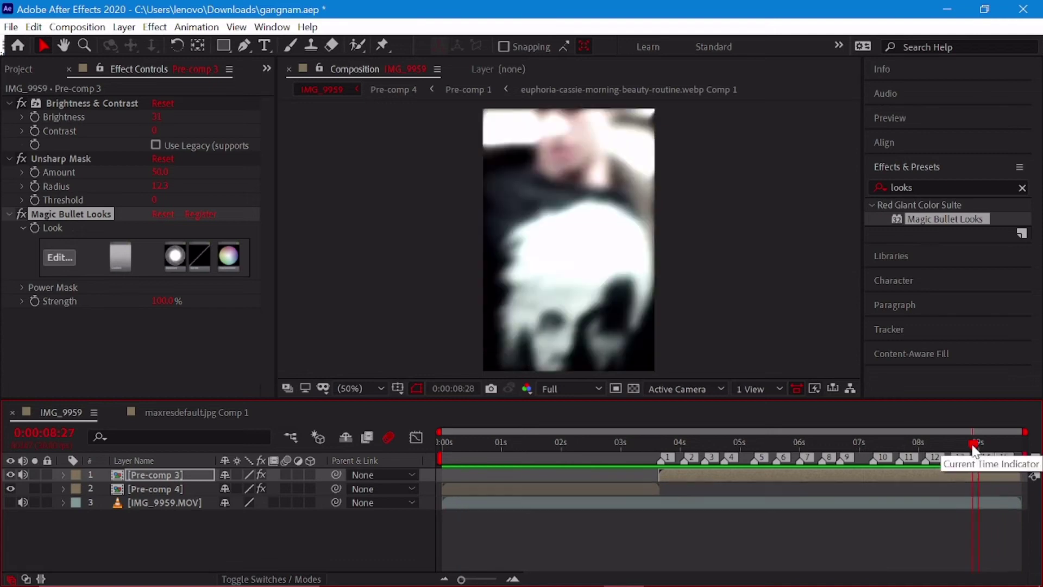
left_click_drag(971, 442, 647, 485)
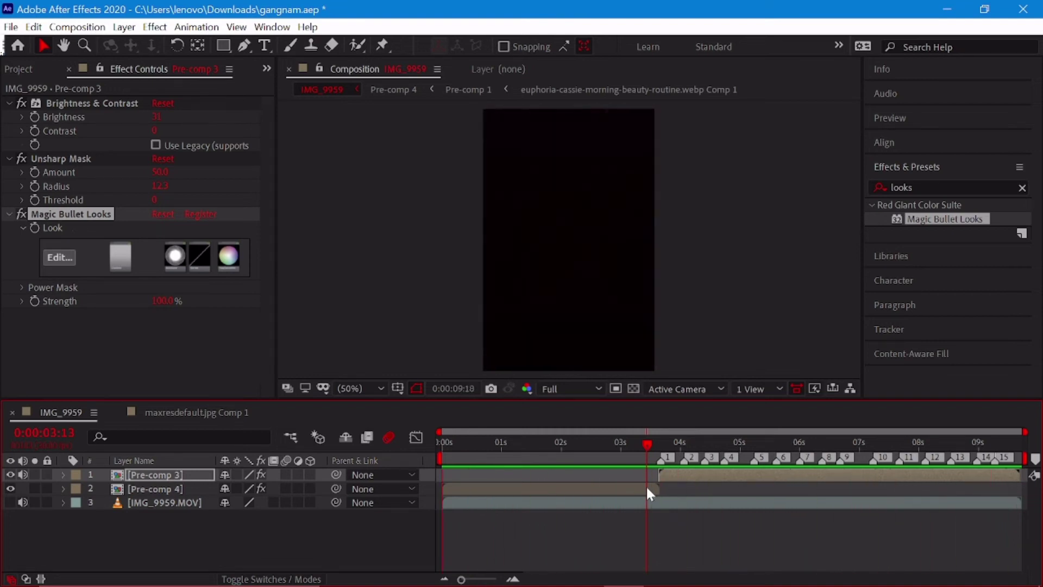
Open Pre-comp 3 and its nested subway transformation comp to inspect the clip
double_click(973, 474)
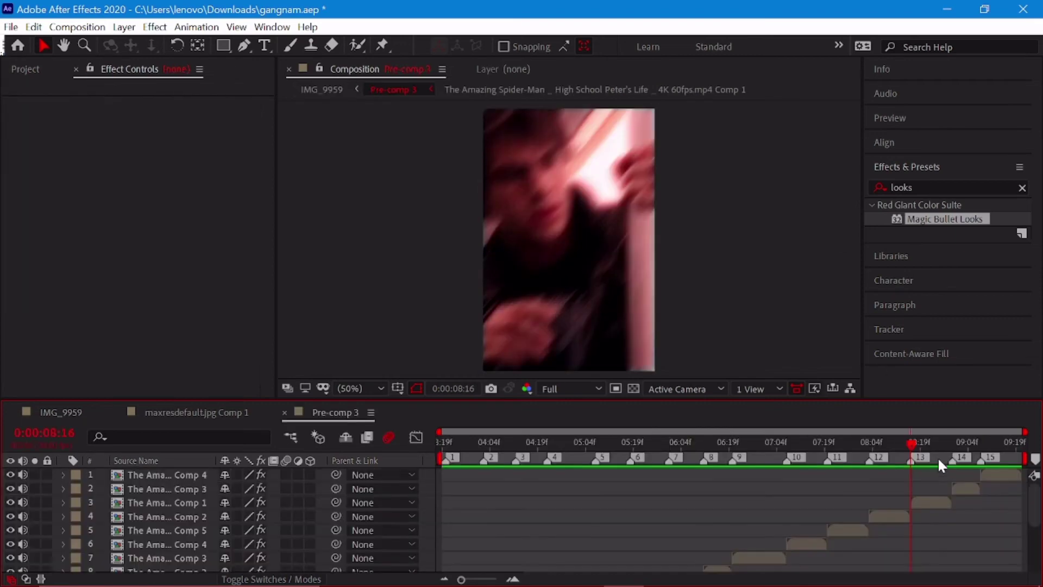
double_click(966, 488)
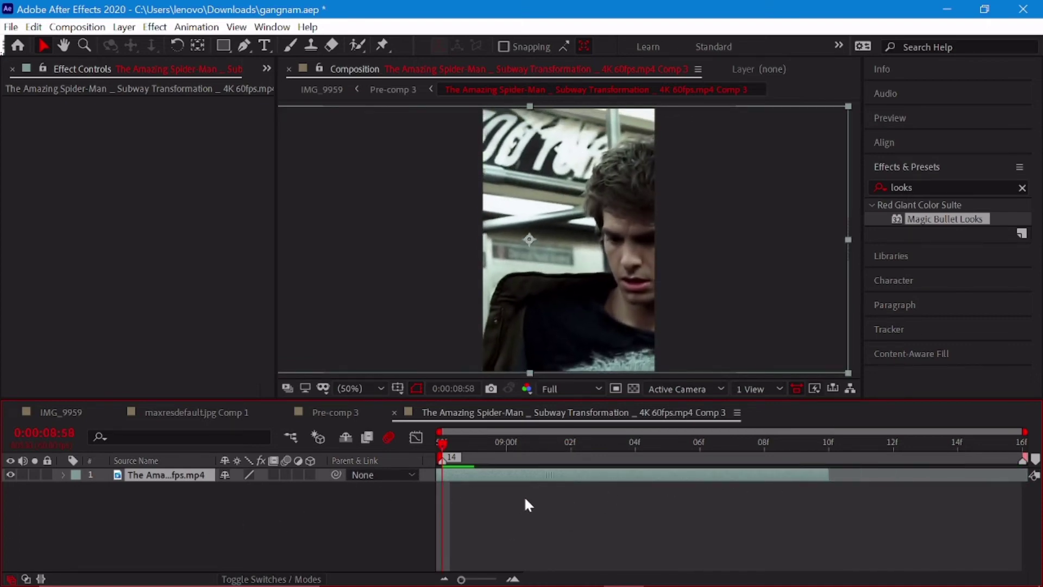
left_click_drag(571, 239, 490, 239)
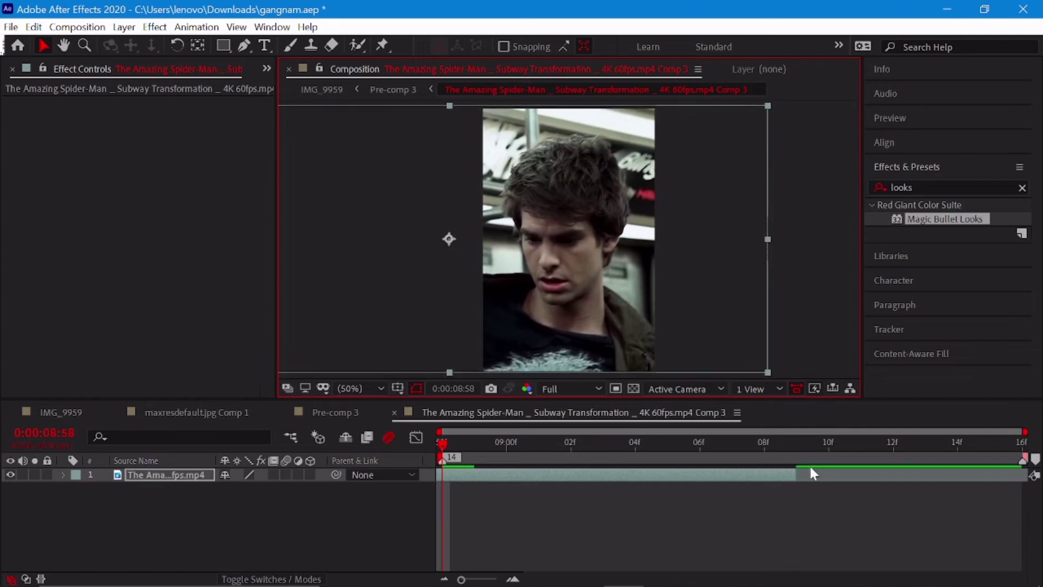
left_click(1004, 480)
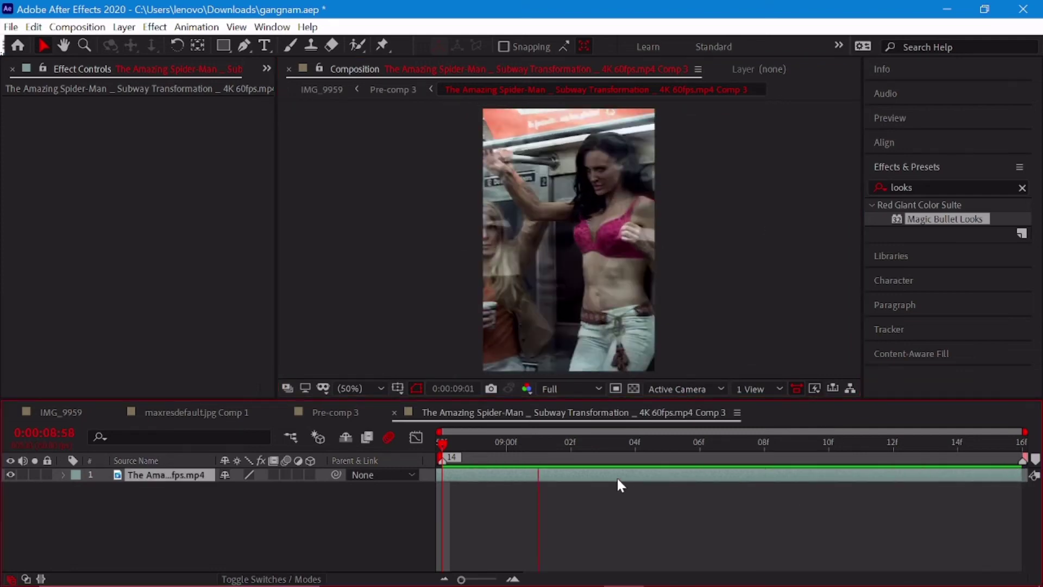
left_click_drag(598, 442, 636, 441)
Check the 08:27 frame in IMG_9959, then delete the subway comp's clip layer
left_click(61, 412)
left_click(983, 442)
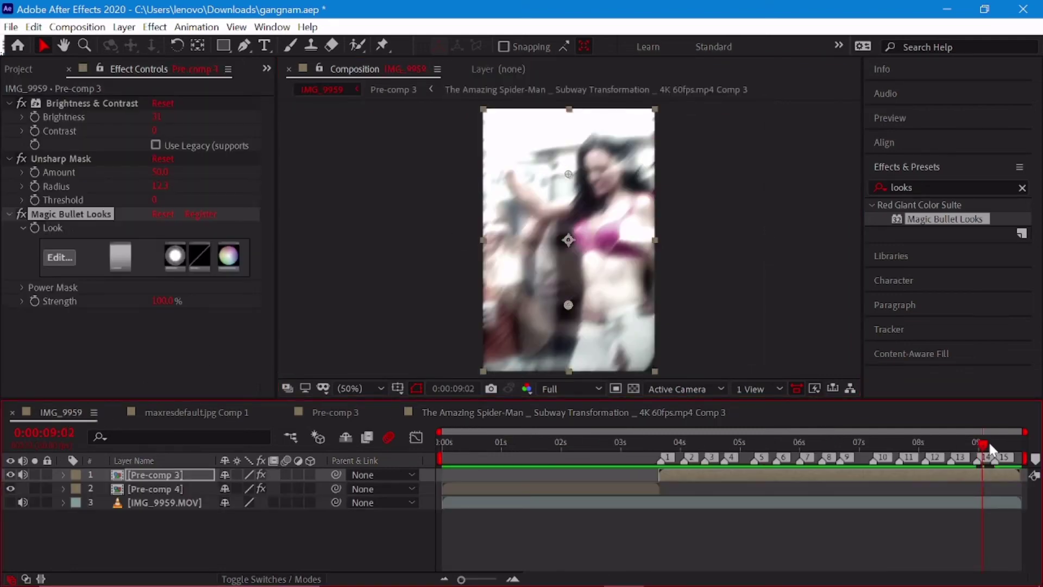
left_click(973, 444)
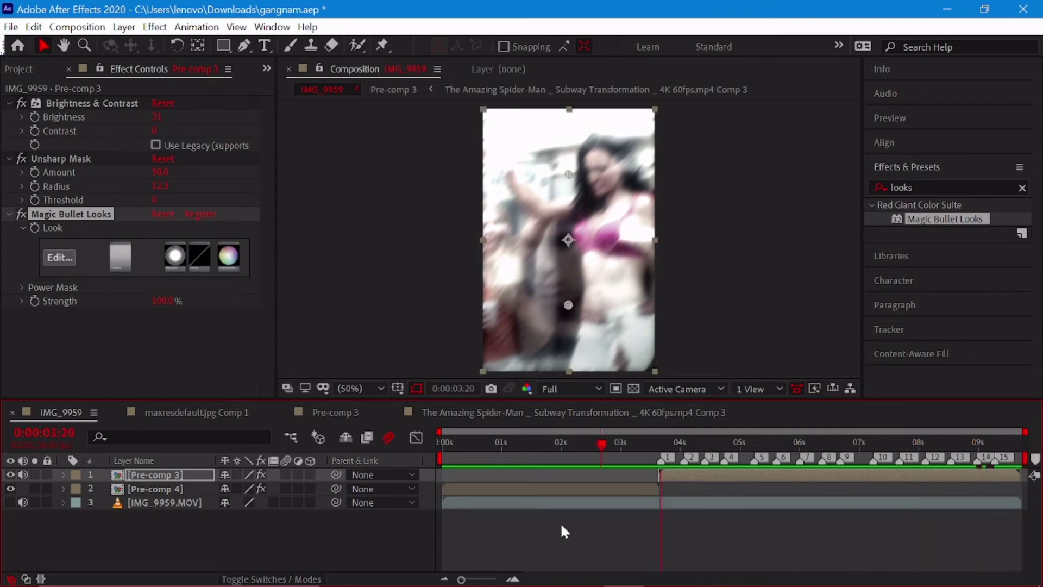
left_click(620, 418)
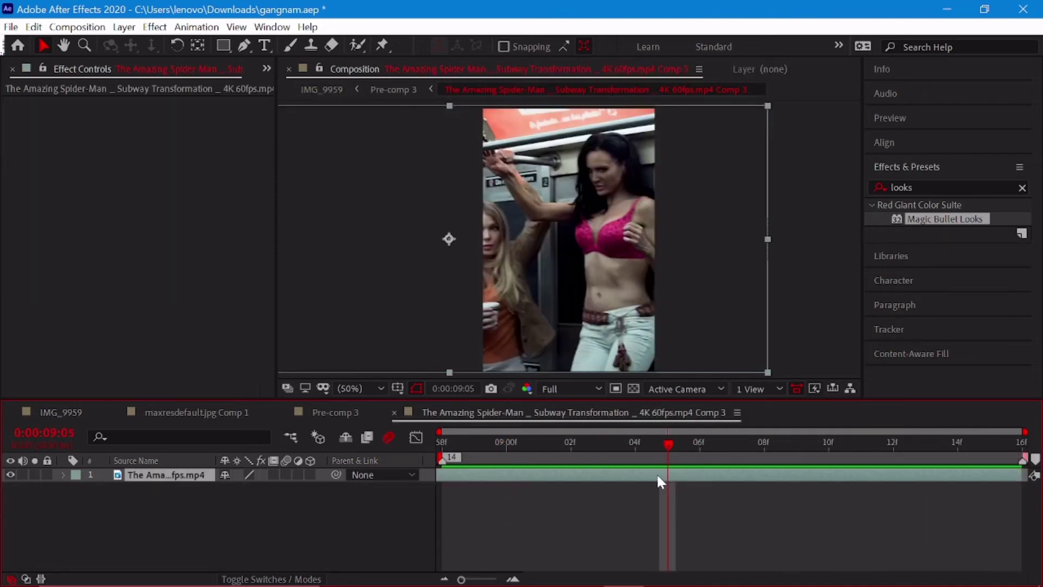
key("Delete")
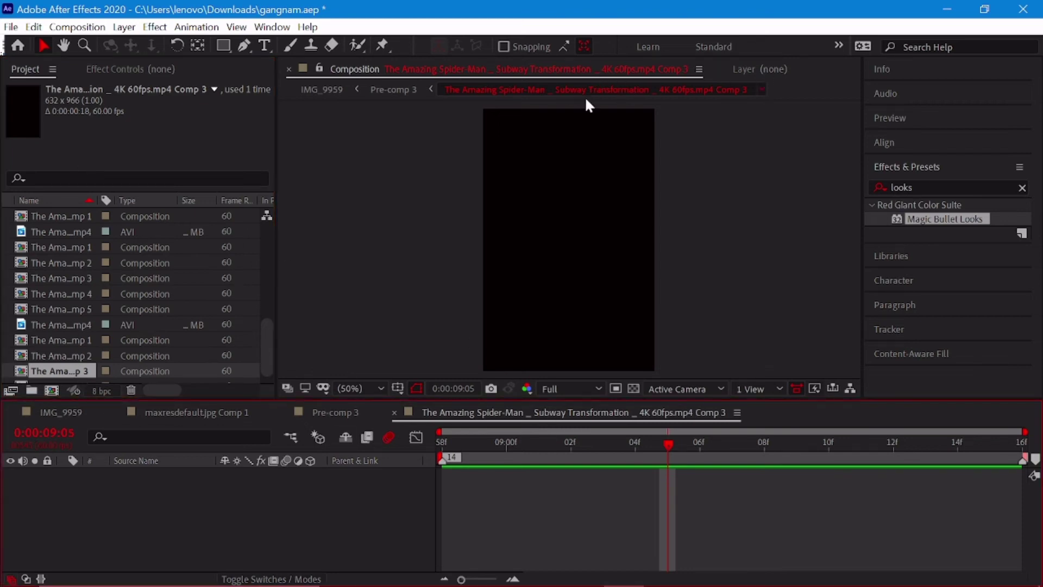
Overlay the source footage from 1:38:17 to 1:42:19 into the empty subway comp
left_click(70, 323)
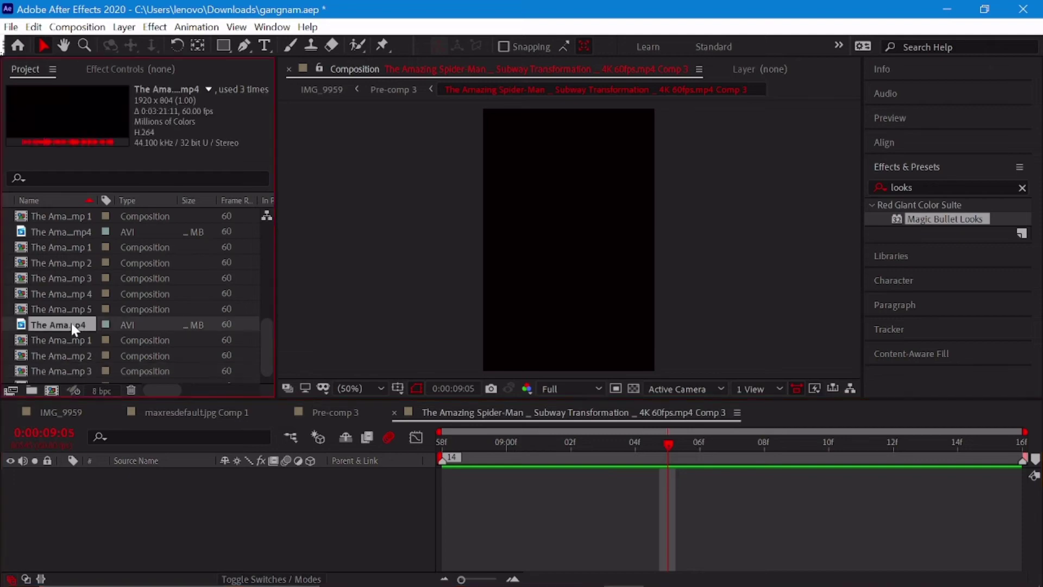
double_click(71, 322)
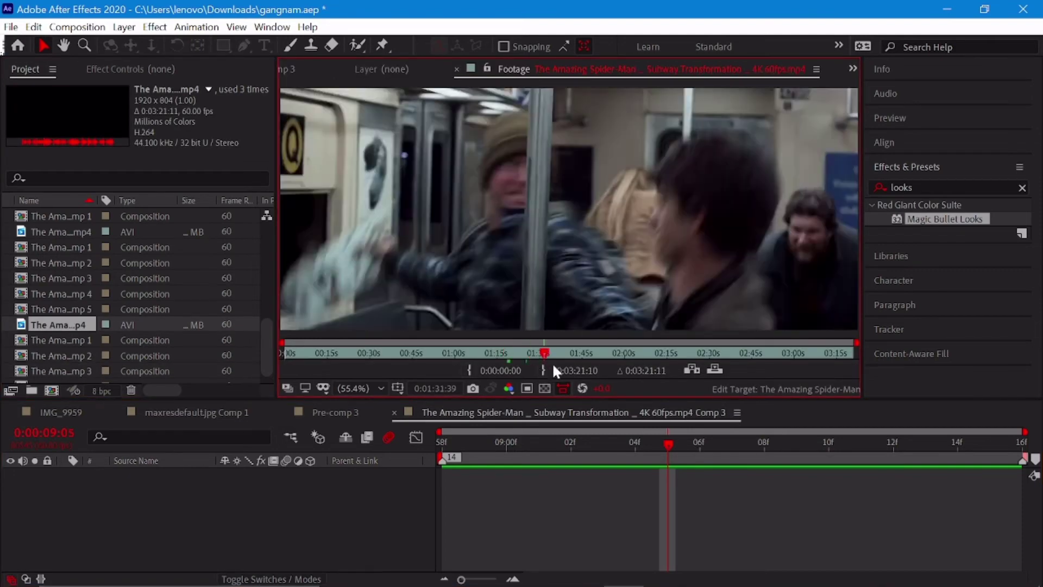
left_click(661, 442)
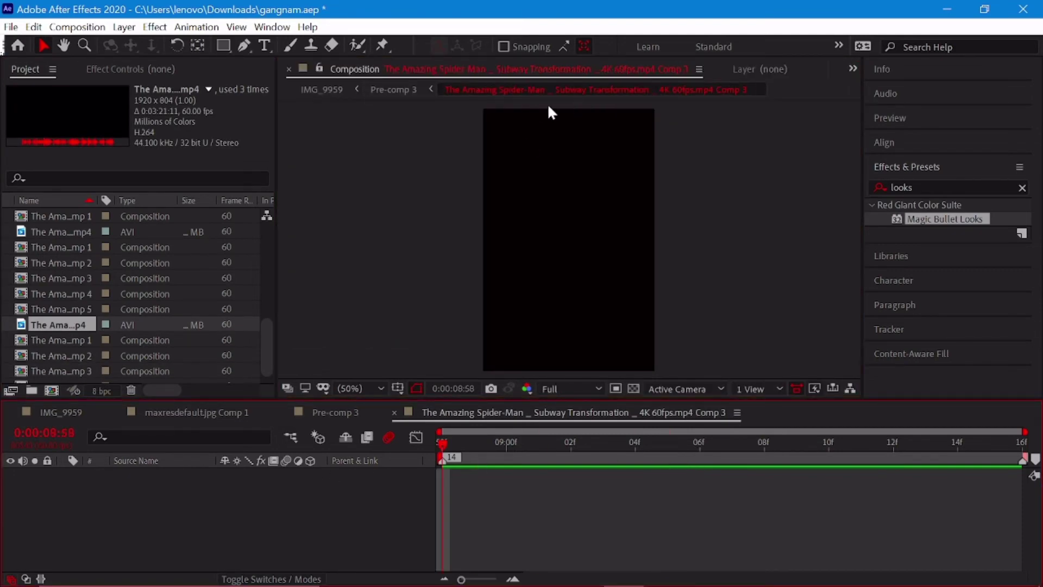
left_click(769, 71)
left_click(821, 69)
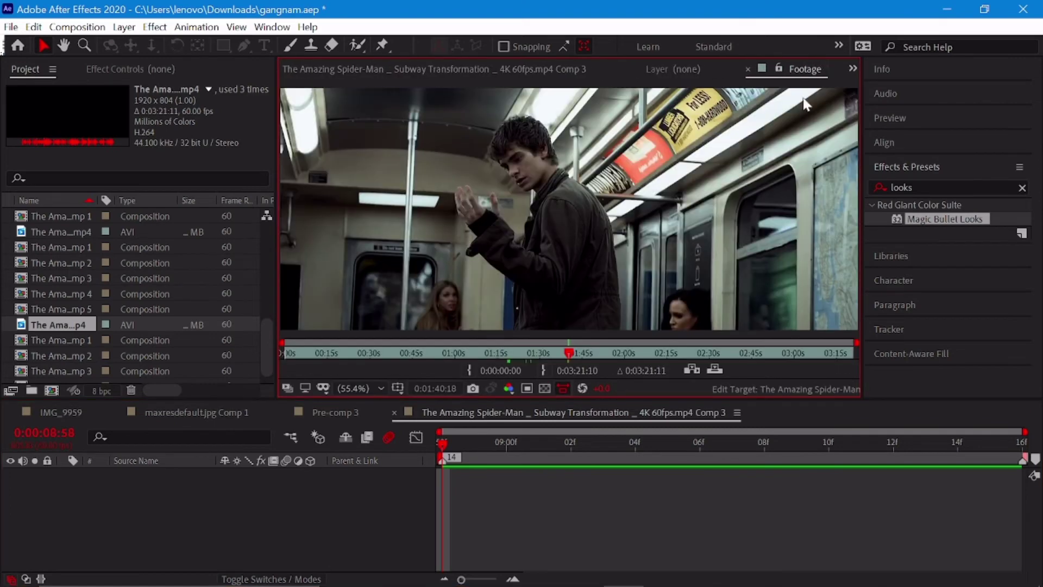
left_click_drag(568, 354, 567, 355)
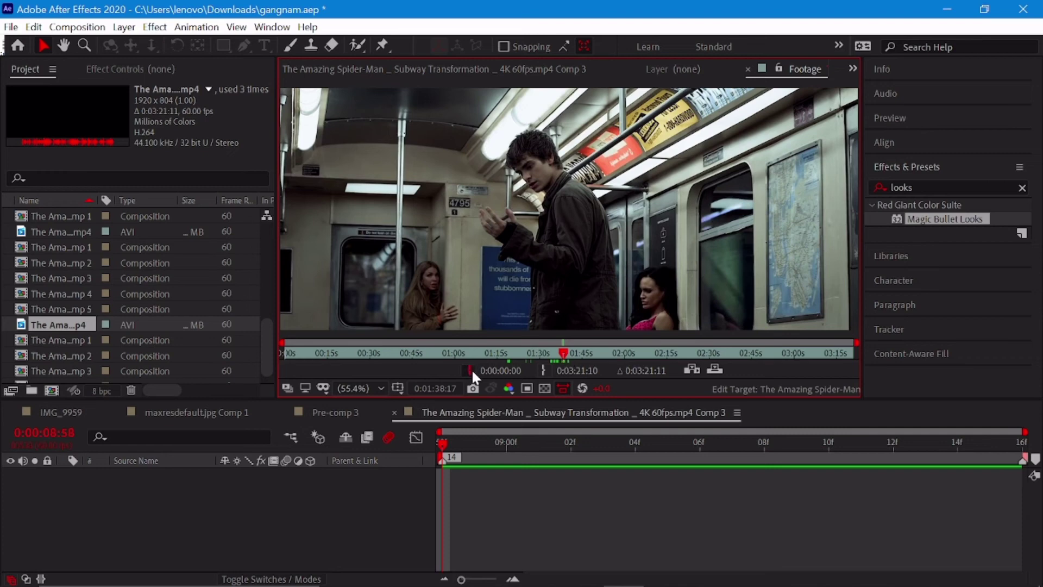
left_click(471, 369)
key("alt+bracketright")
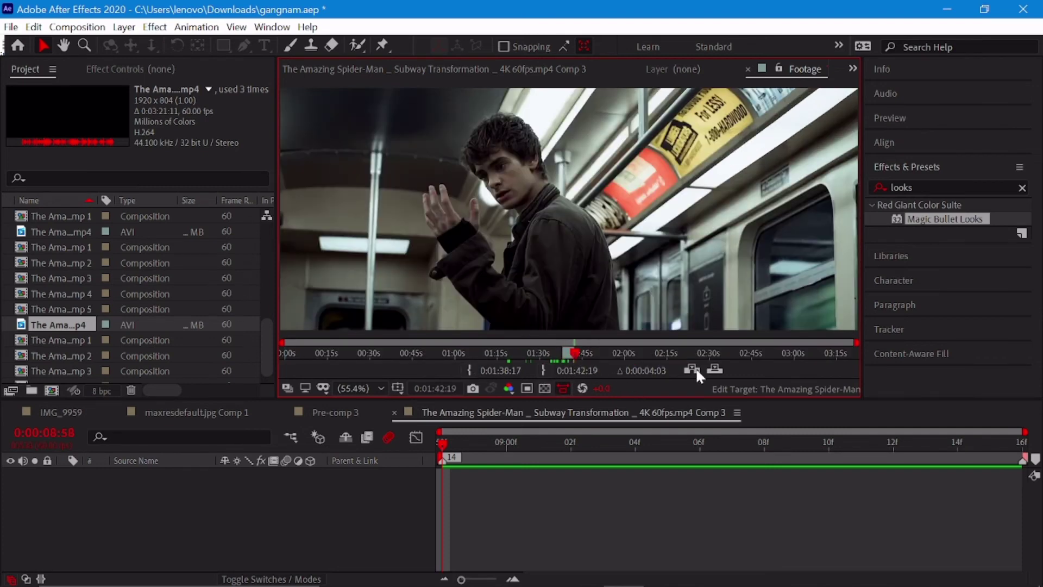
left_click(691, 369)
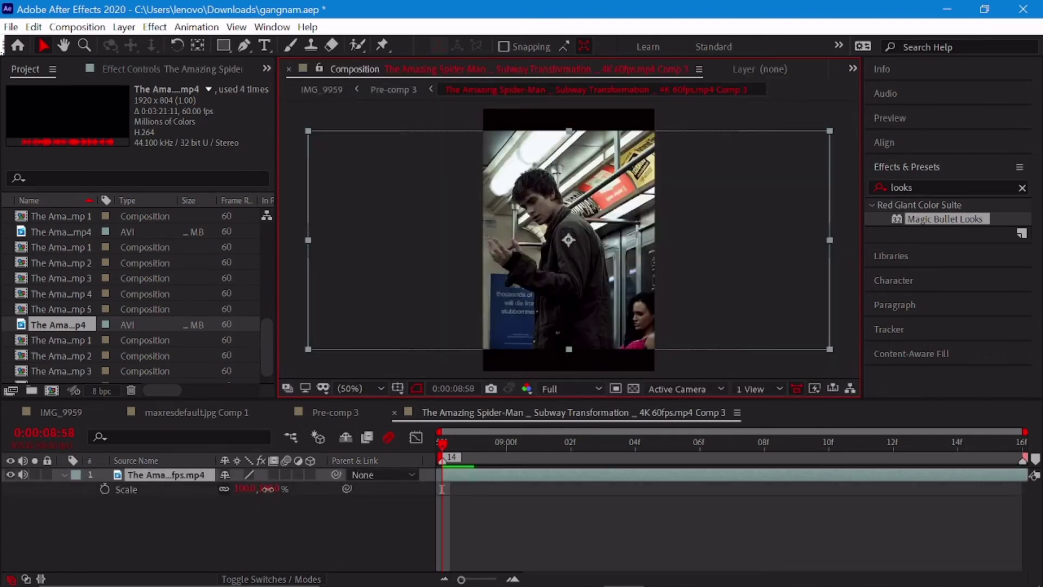
Scale the new subway clip to 127% and return to IMG_9959's start
left_click_drag(266, 489, 294, 488)
left_click_drag(549, 304, 580, 310)
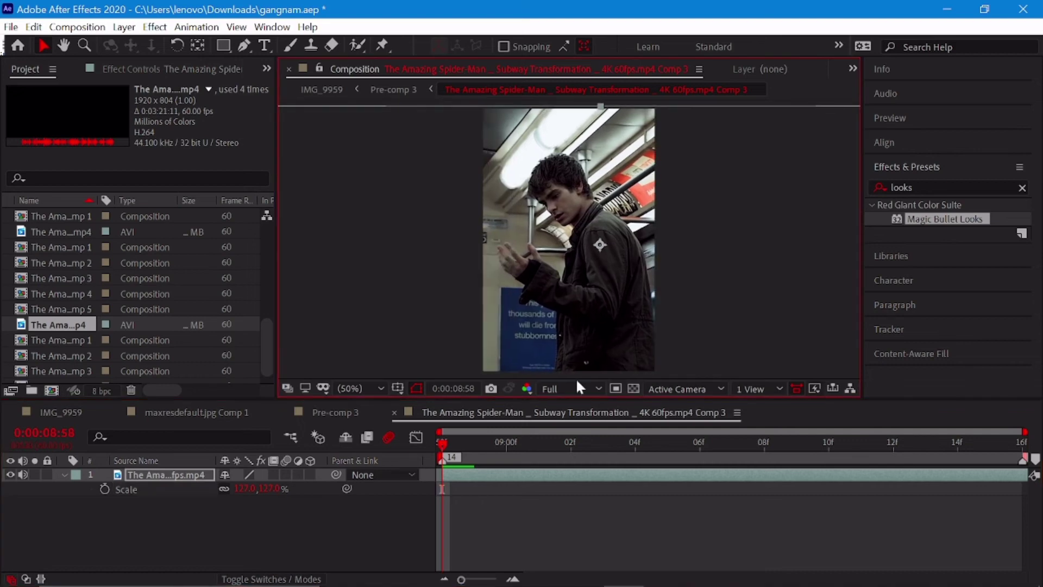
left_click(604, 443)
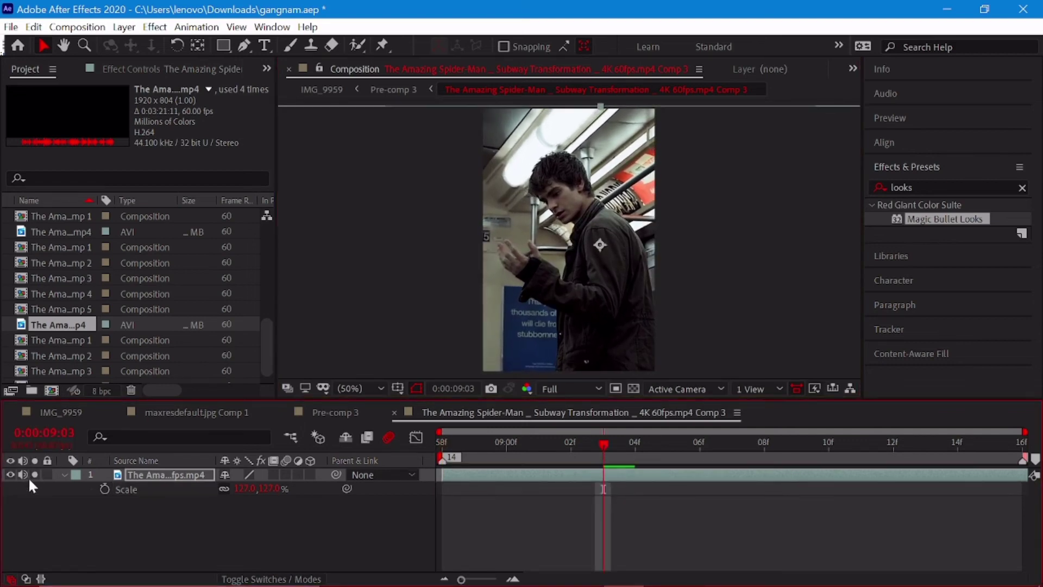
left_click(61, 413)
key("Home")
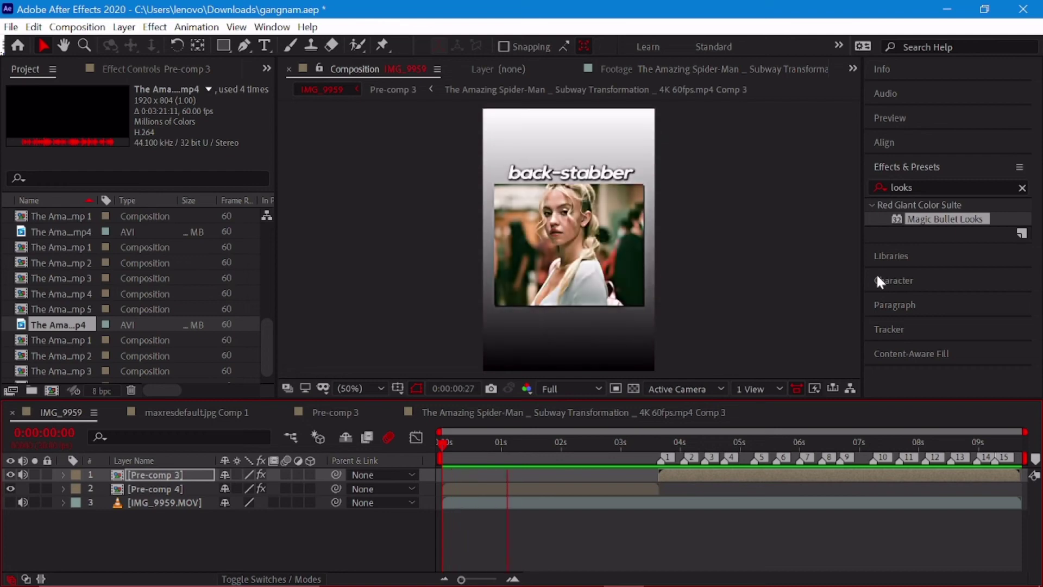
Adjust the Magic Bullet Looks strength on Pre-comp 3 and preview the result
left_click(698, 445)
left_click(202, 67)
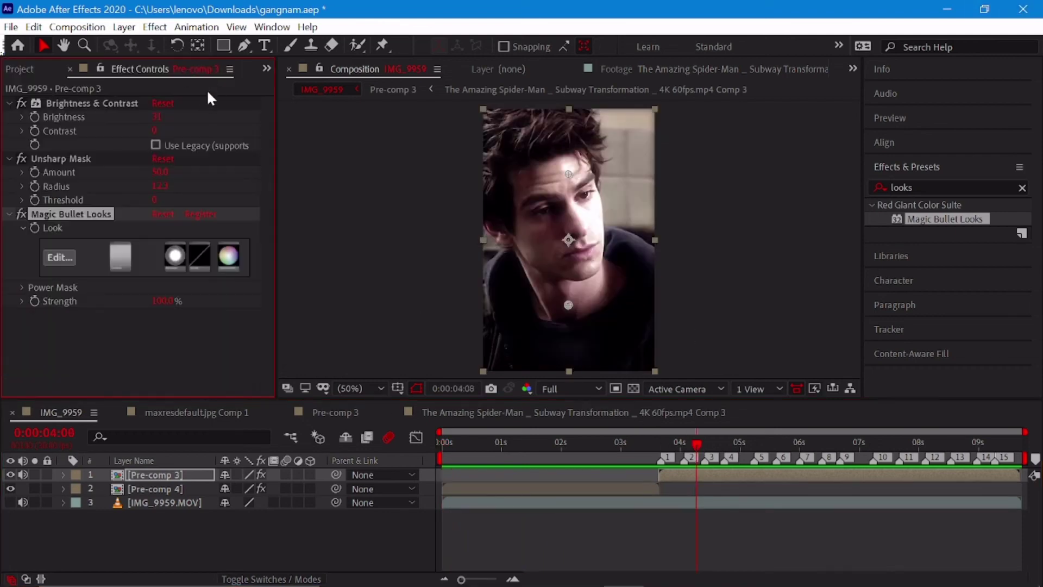
left_click_drag(156, 310, 98, 314)
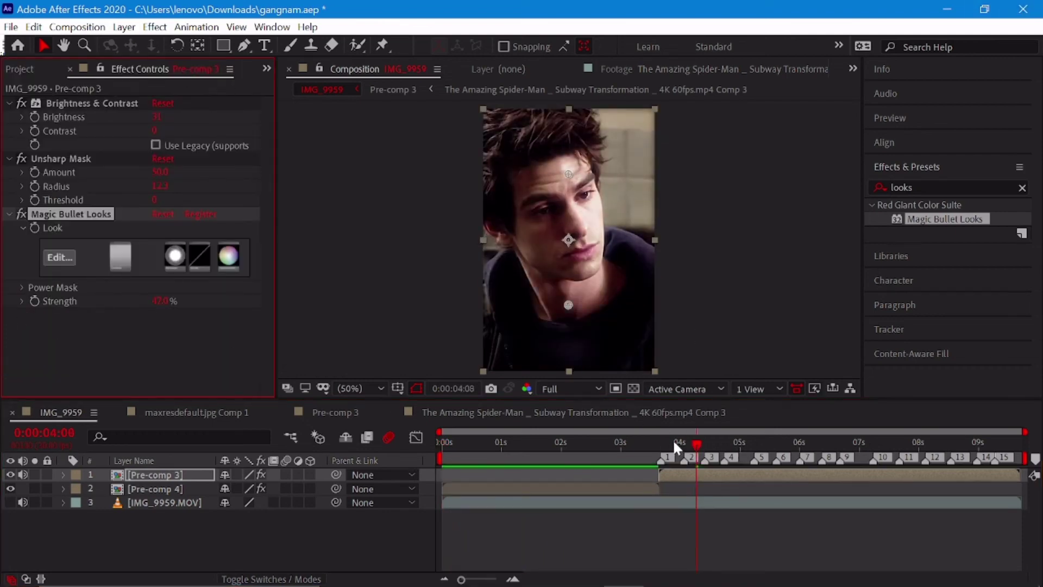
key("space")
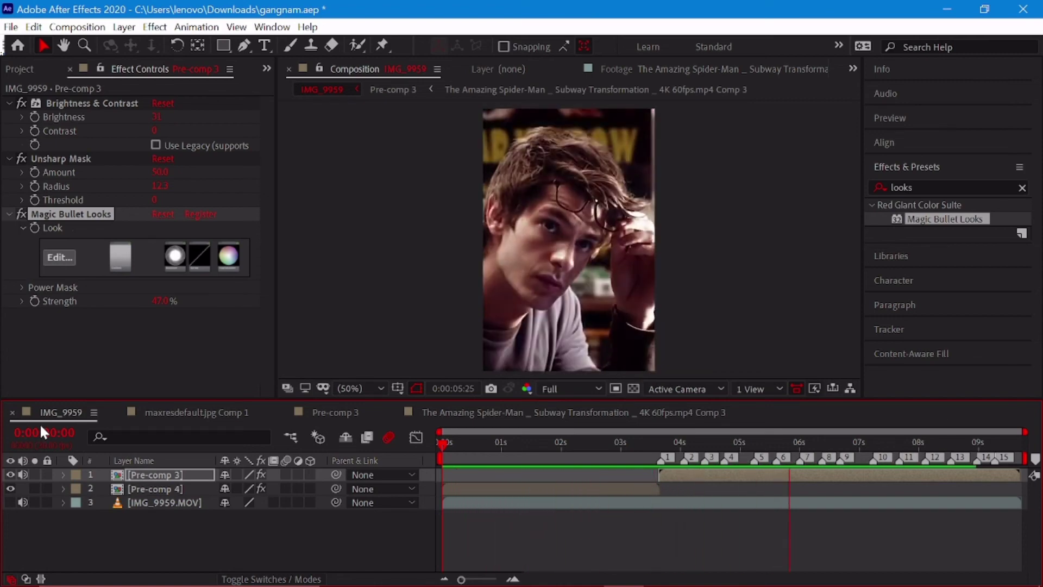
left_click(795, 443)
Choose a different look in the Magic Bullet Looks editor and preview it
left_click(60, 257)
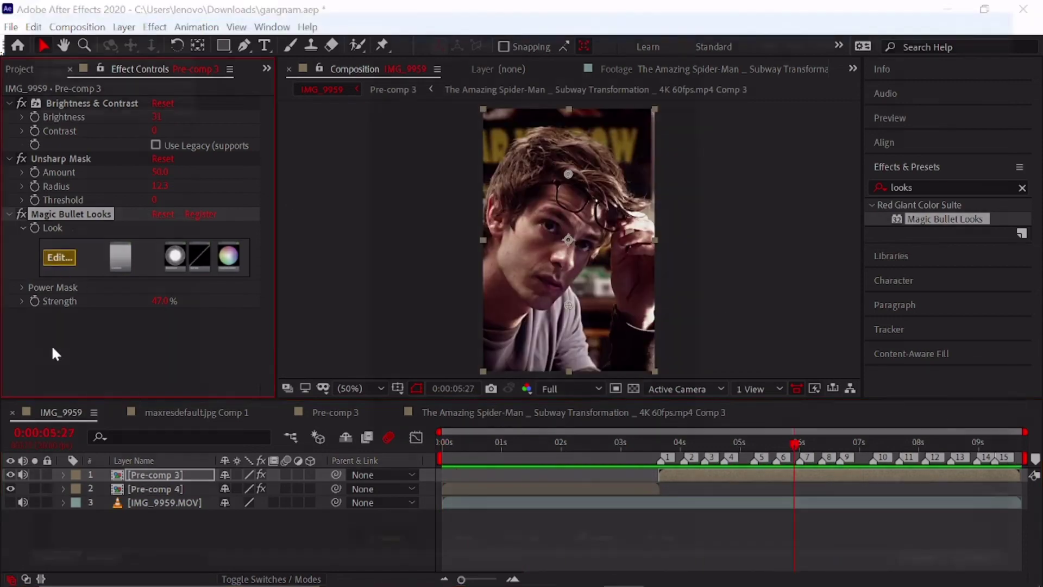
scroll(121, 361, "down", 2)
scroll(122, 361, "down", 2)
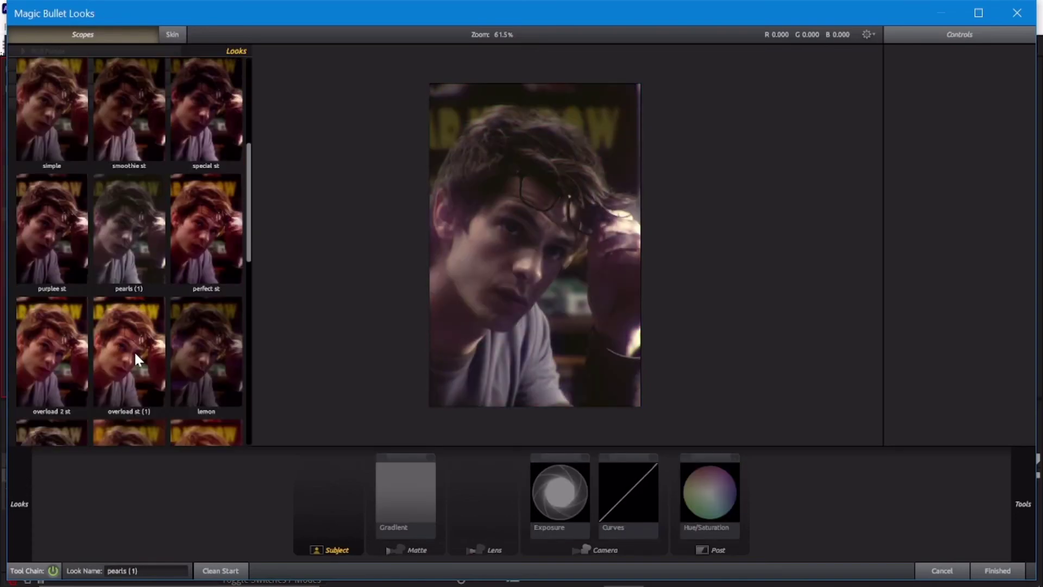
left_click(136, 354)
left_click(998, 571)
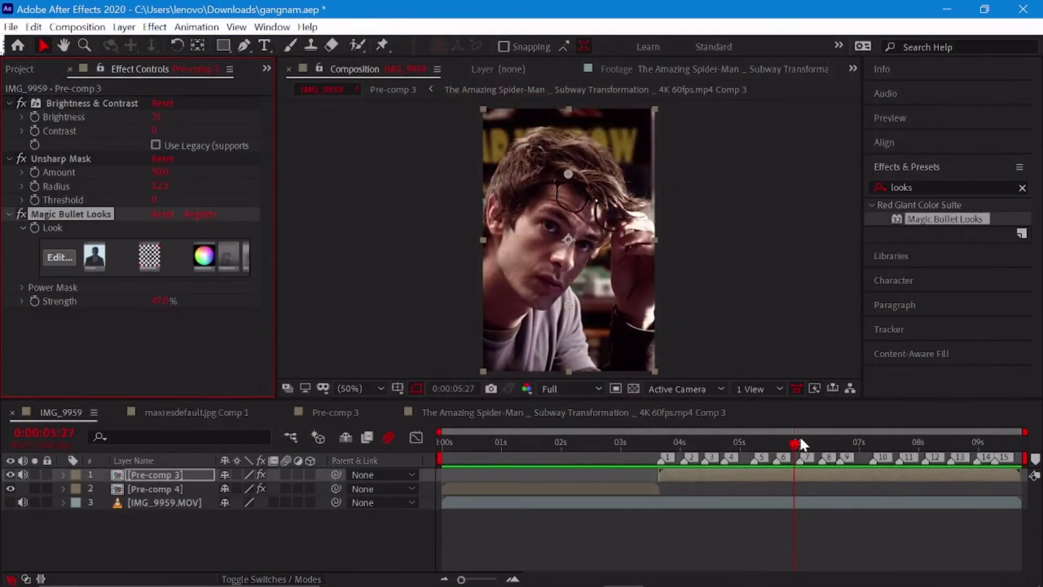
key("space")
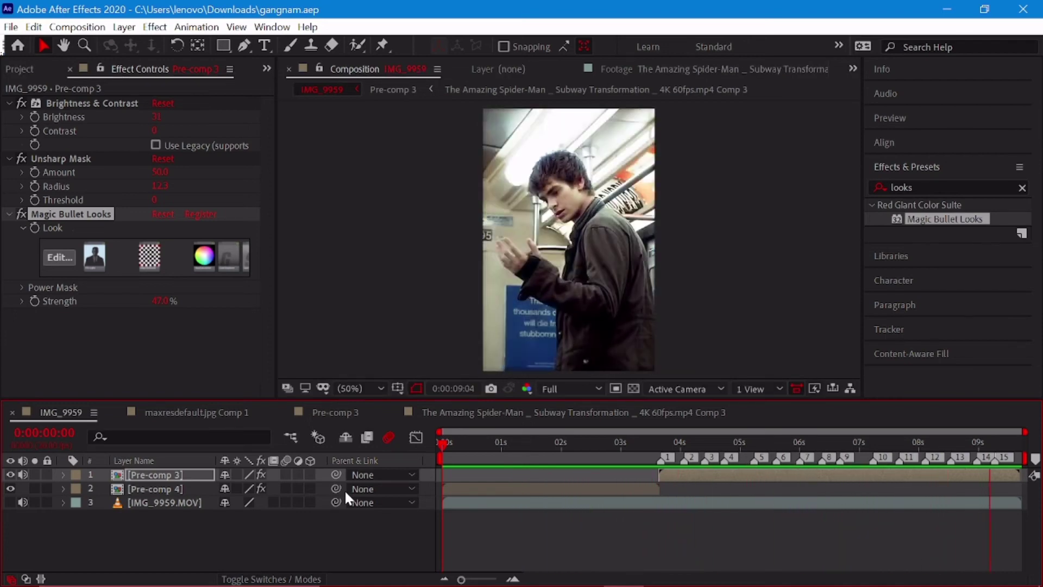
Raise the look Strength to about 82–86% and jump back to the previous marker
left_click(746, 440)
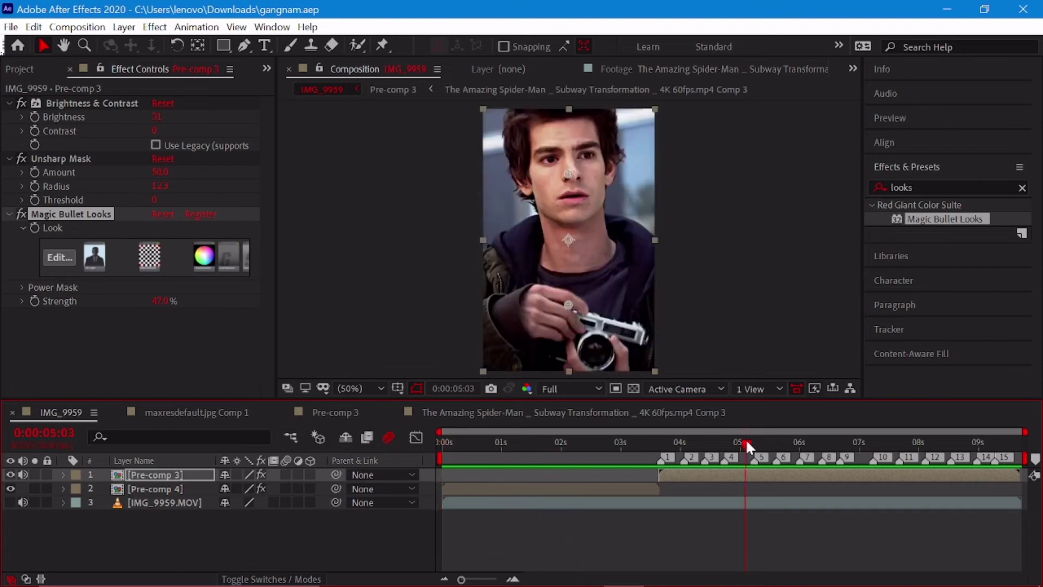
left_click_drag(162, 301, 200, 302)
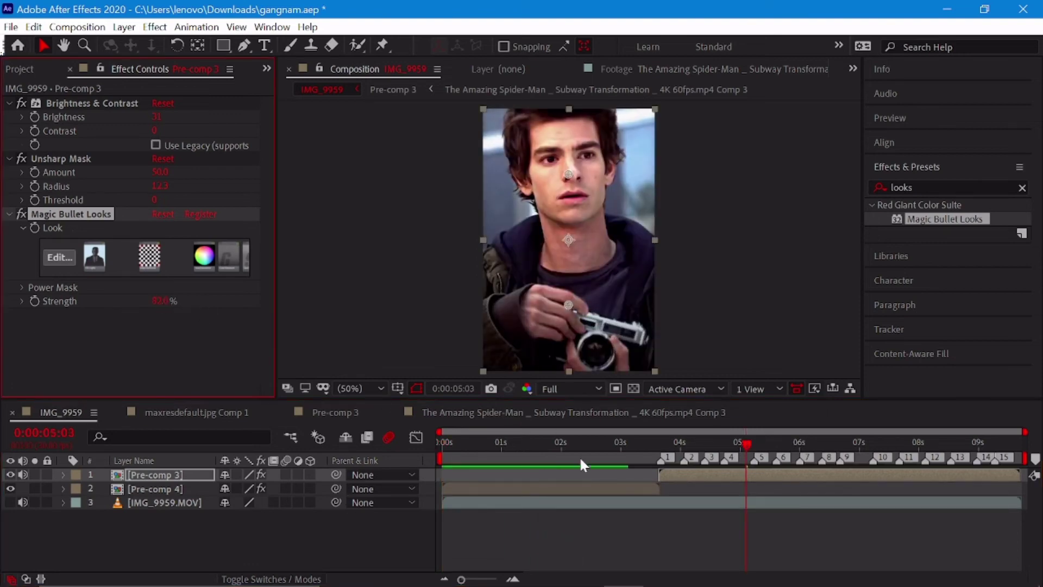
key("3")
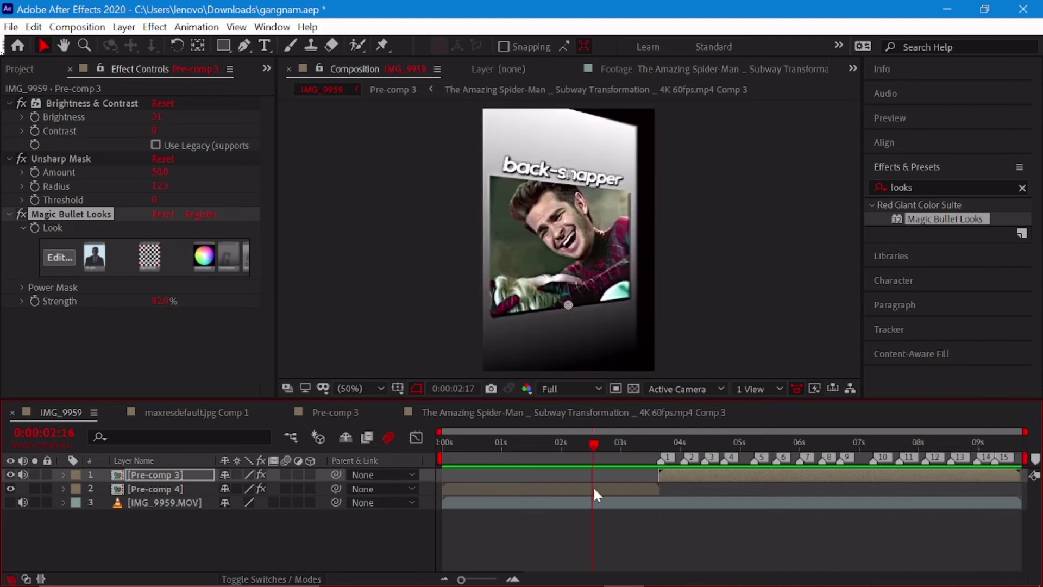
Apply the venomsa rainbow flicker preset to Pre-comp 3 and preview it
key("space")
left_click(881, 188)
type("s_fl")
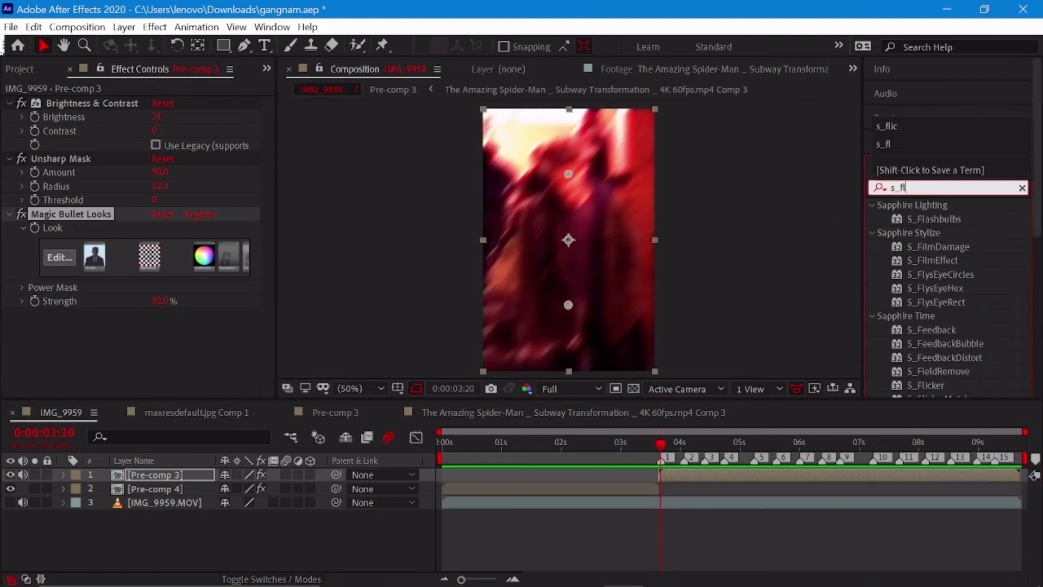
type("i")
left_click(1021, 188)
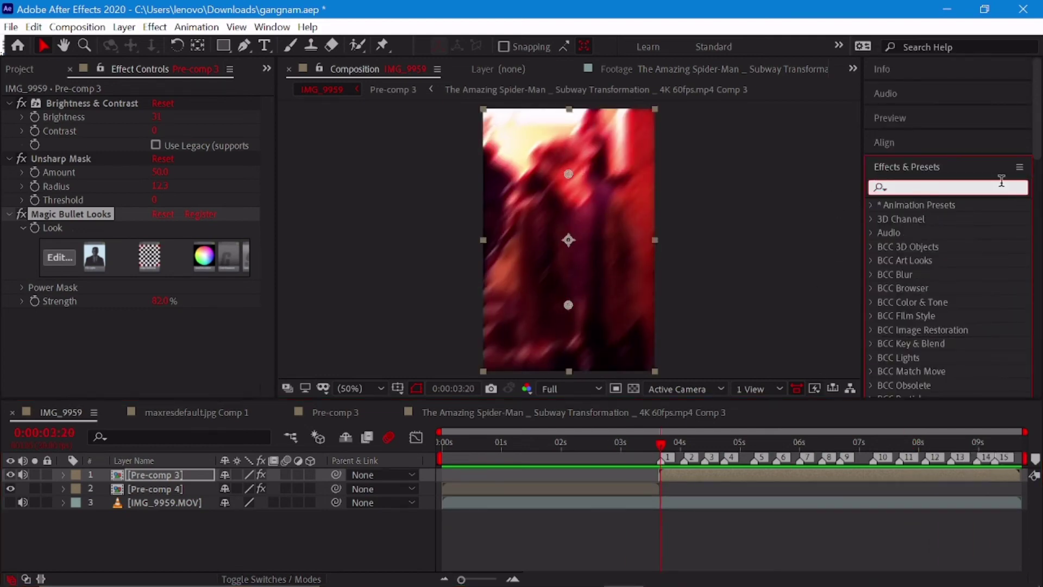
type("rainb")
left_click_drag(973, 246, 673, 475)
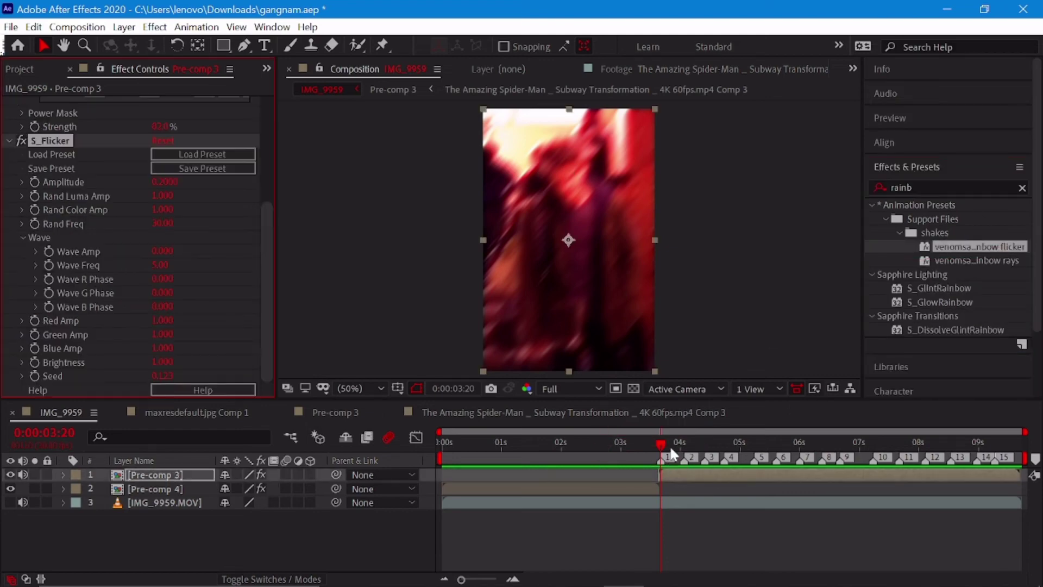
key("space")
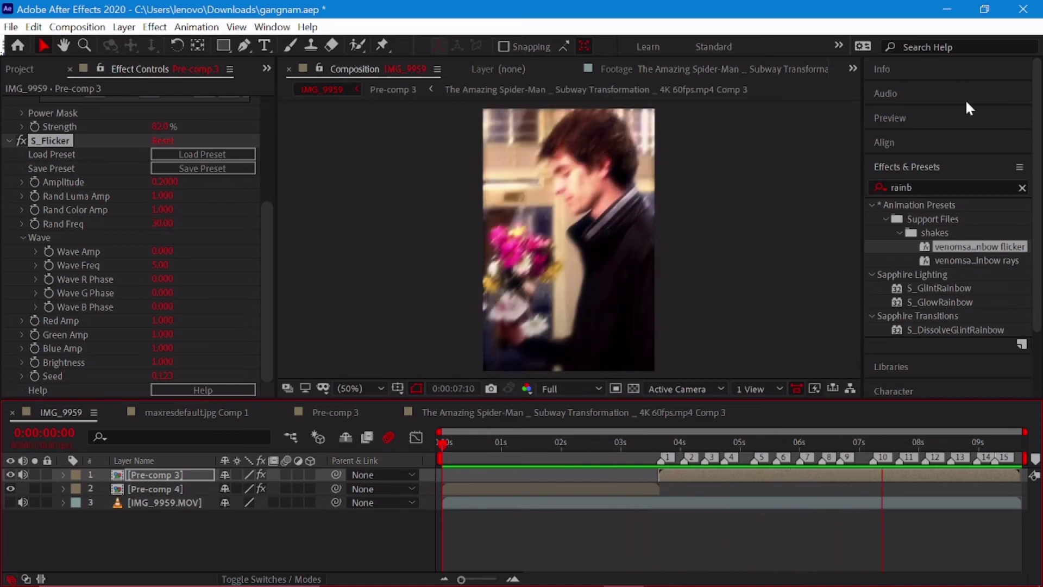
left_click(659, 446)
key("space")
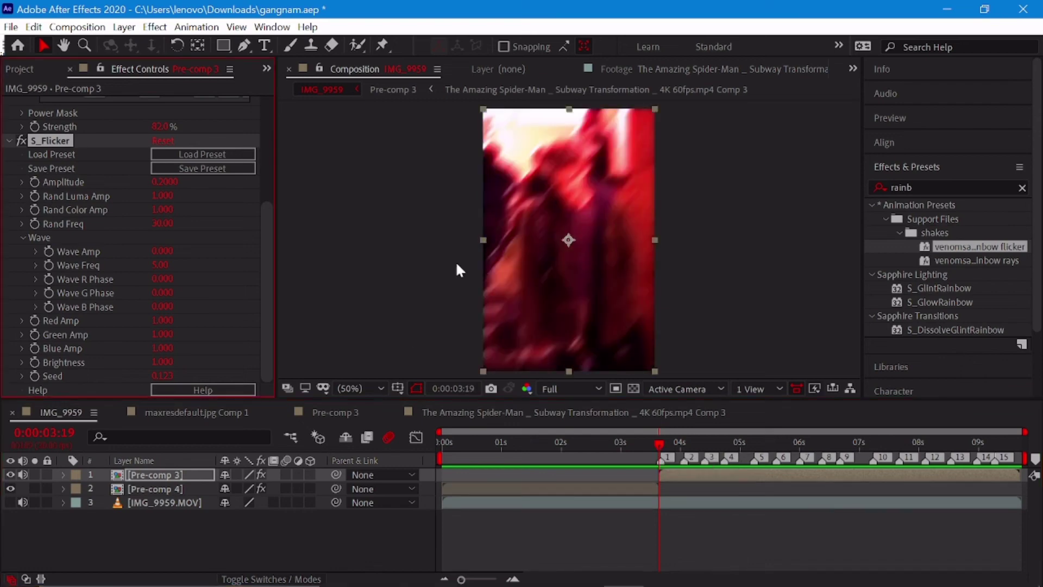
Apply Sapphire S_Flicker from the 'flicker' search to Pre-comp 3 and preview
left_click(869, 190)
type("flicker")
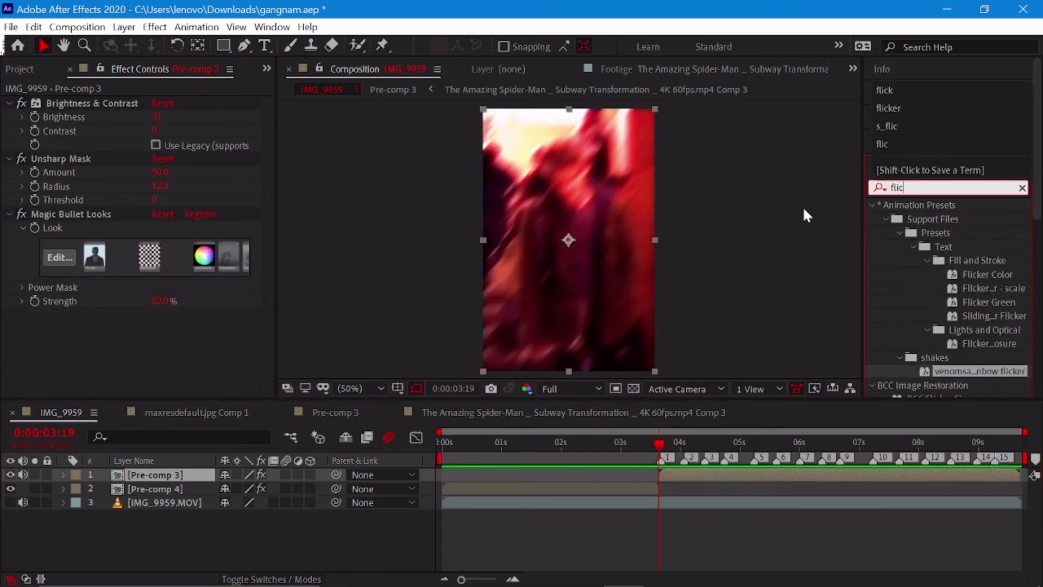
scroll(967, 239, "down", 5)
left_click_drag(924, 342, 178, 219)
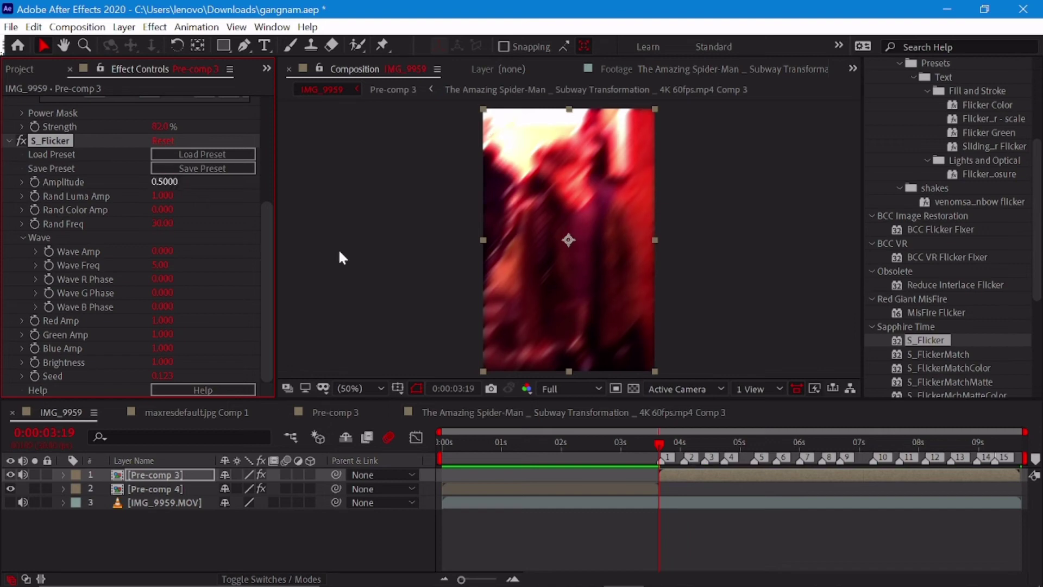
key("space")
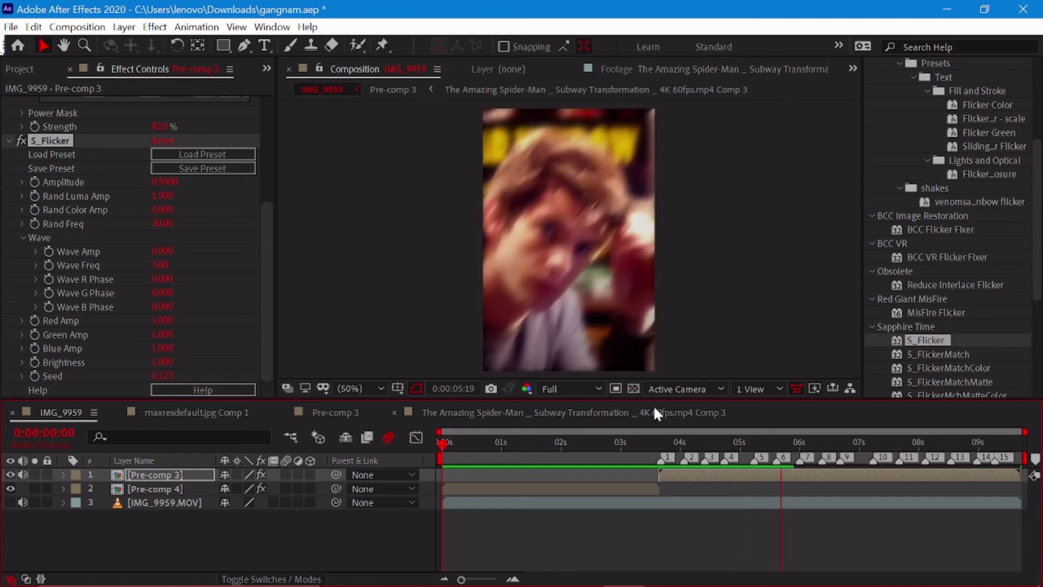
Set the Magic Bullet Looks Strength to 75%, preview, and bring up the viewer's context menu
left_click(702, 449)
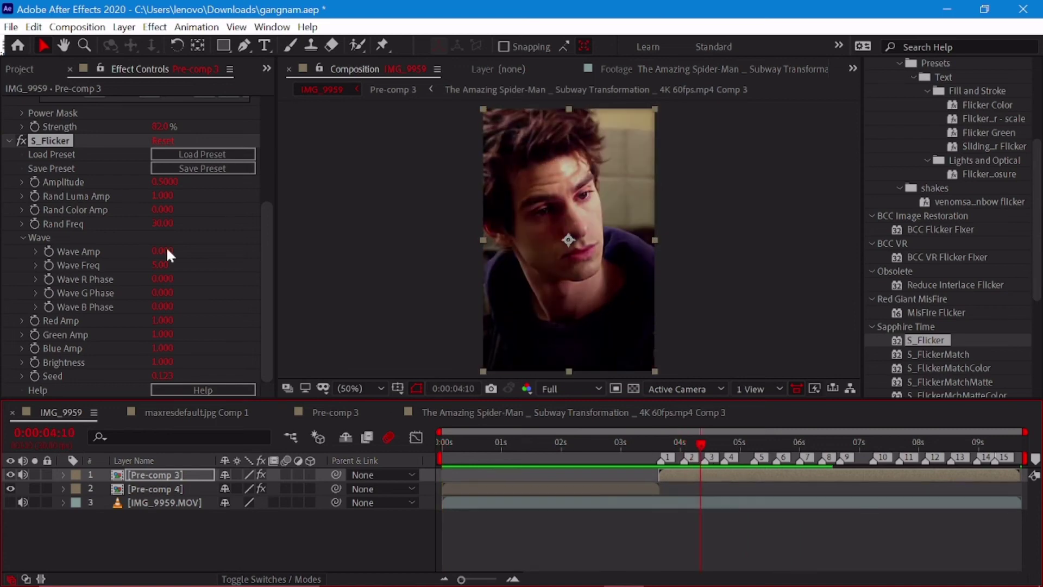
scroll(161, 212, "up", 3)
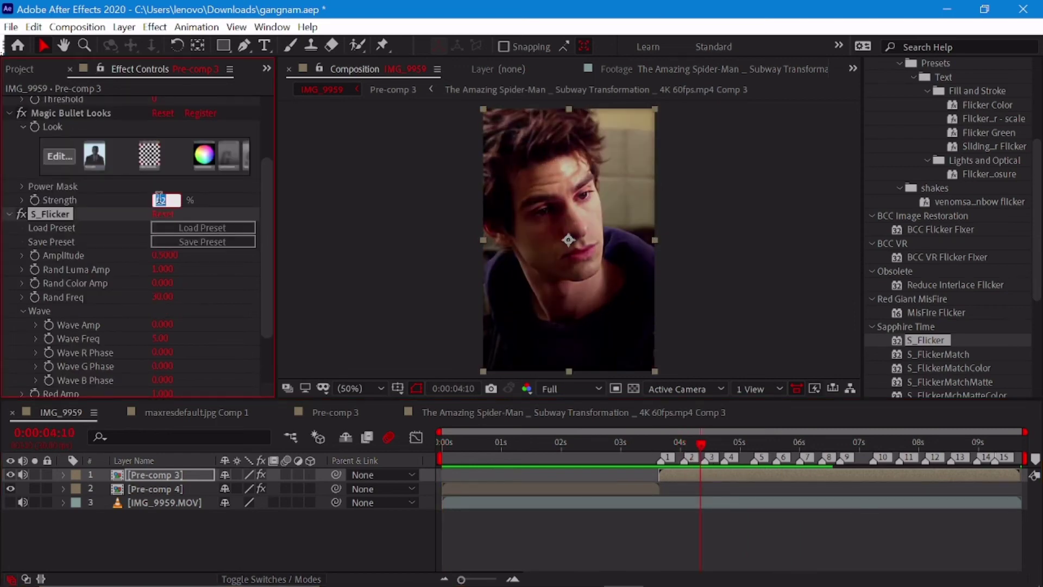
left_click(70, 112)
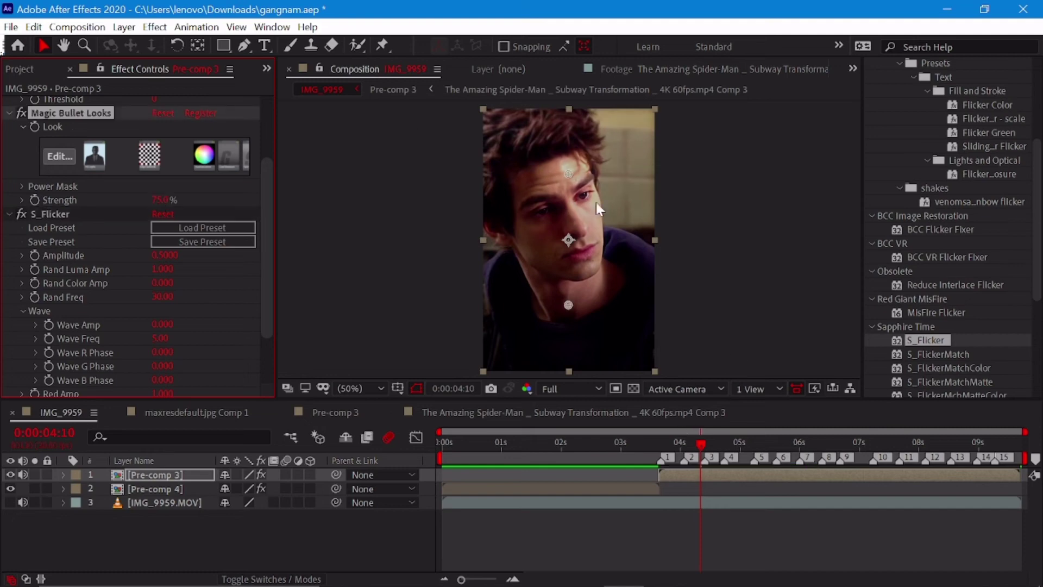
left_click_drag(569, 175, 570, 190)
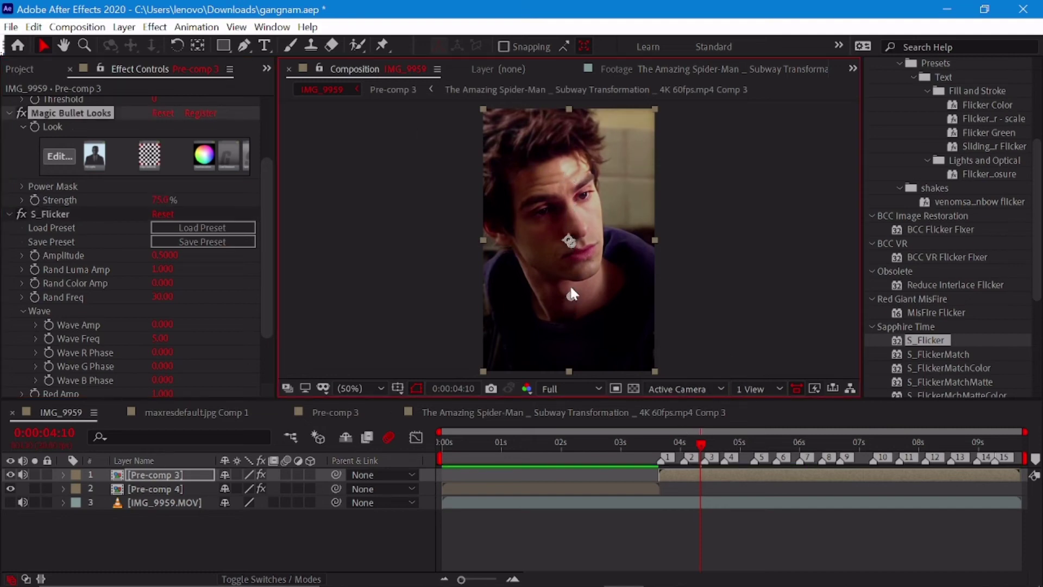
key("space")
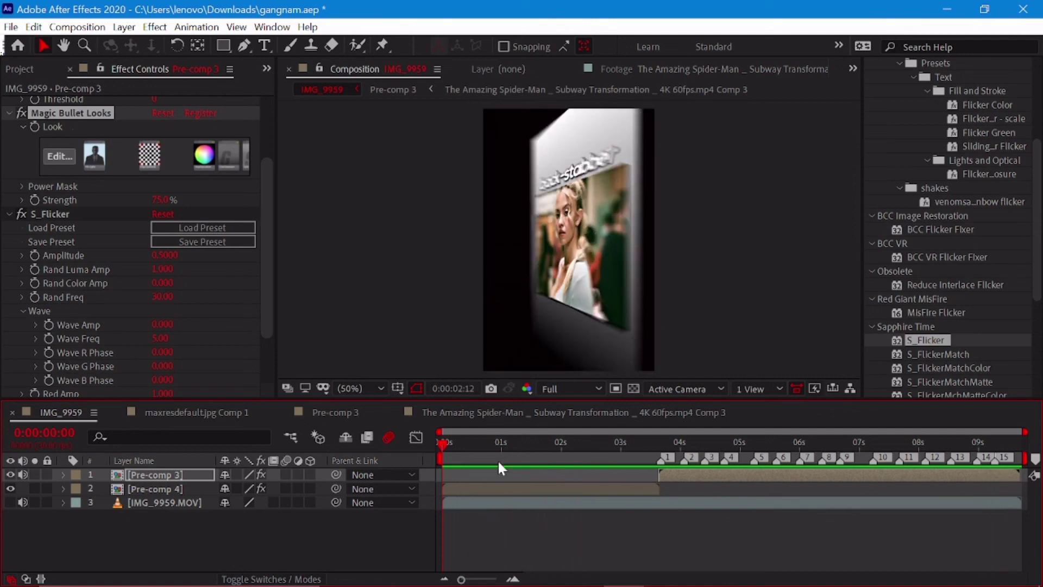
right_click(717, 258)
Add a new empty text layer to the IMG_9959 comp
mouse_move(722, 266)
left_click(656, 291)
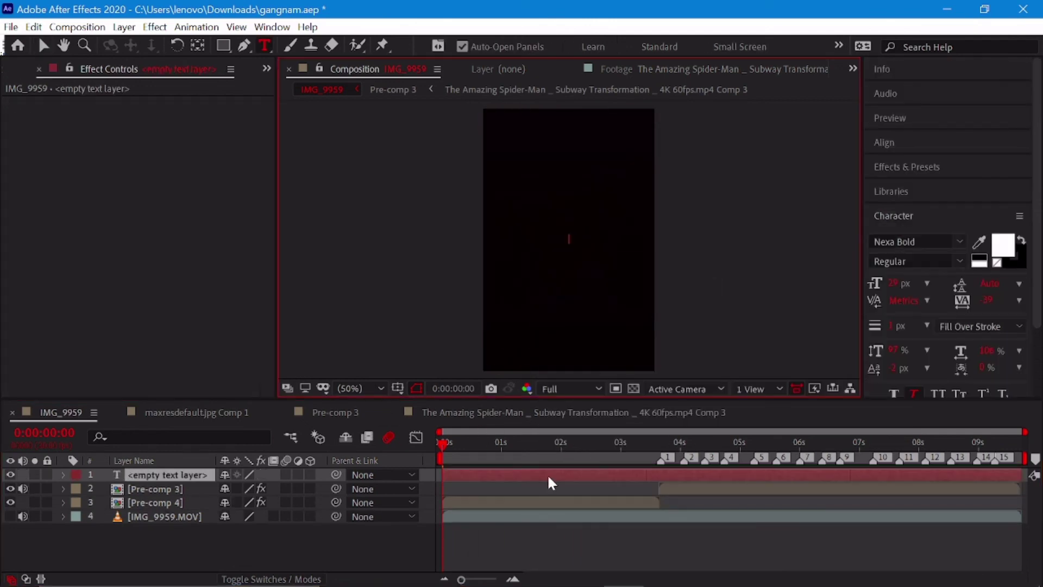
right_click(733, 264)
key("Escape")
left_click(46, 46)
Add Adjustment Layer 1 beneath the text layer, then reselect the empty text layer
right_click(677, 229)
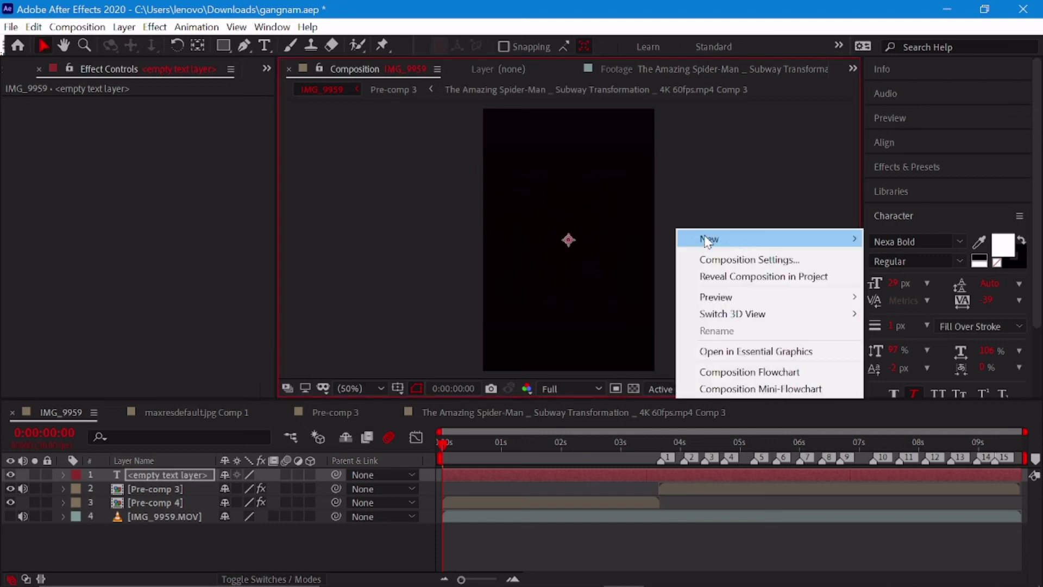
mouse_move(706, 238)
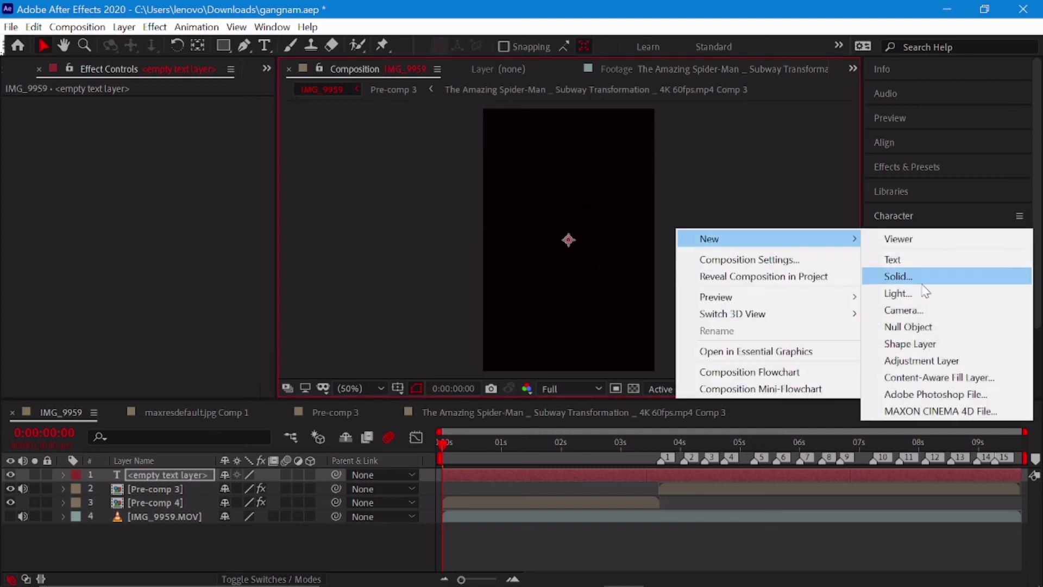
left_click(935, 362)
left_click(925, 168)
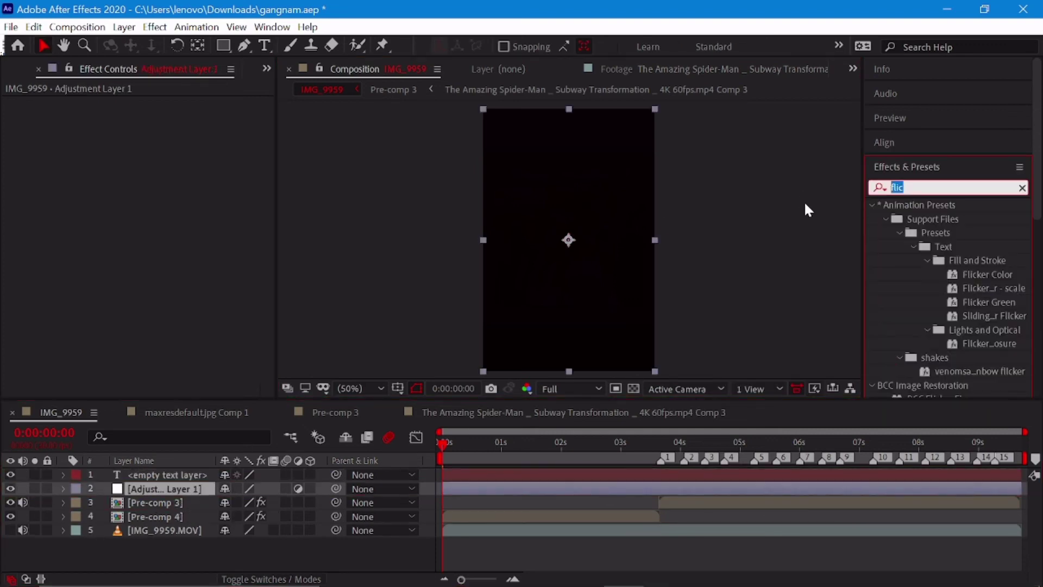
double_click(485, 473)
Set the work area end at 0:00:01:12 and jump to the composition end
left_click(526, 459)
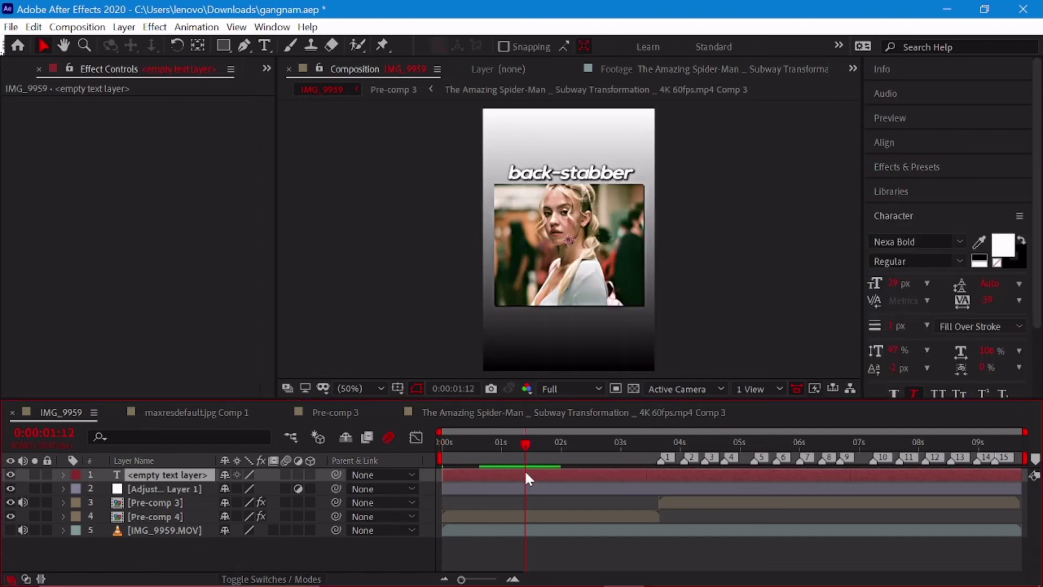
key("n")
key("End")
Extend the work area to the comp end and type 'venomsae' into the text layer
key("n")
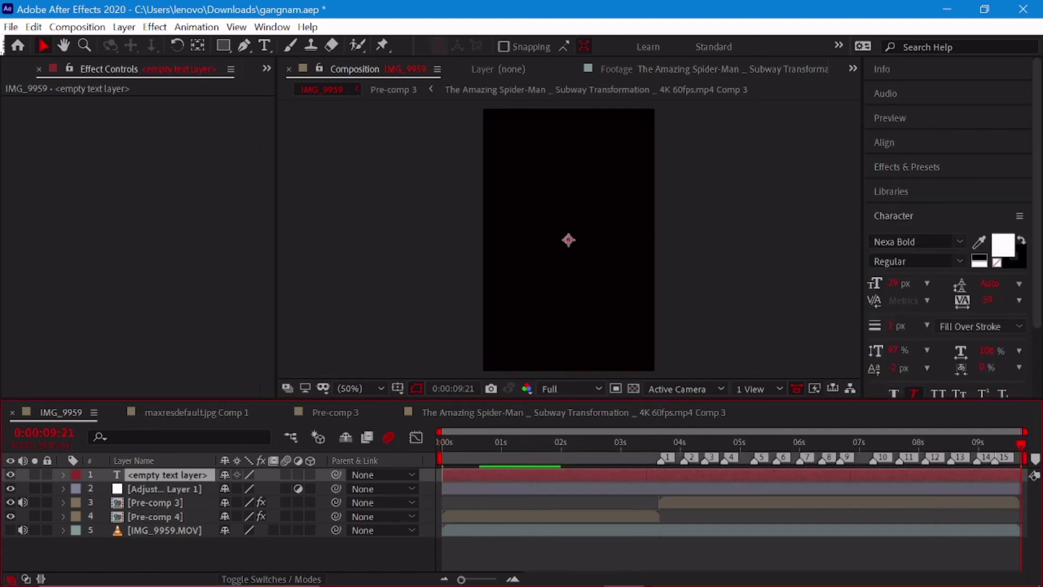
double_click(468, 476)
type("venomsae")
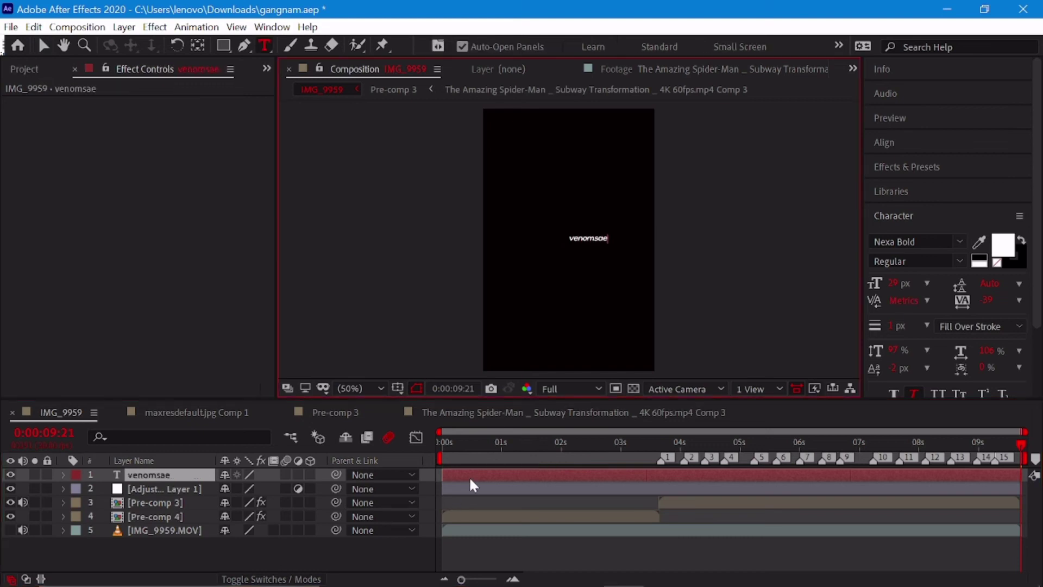
left_click(470, 474)
key("s")
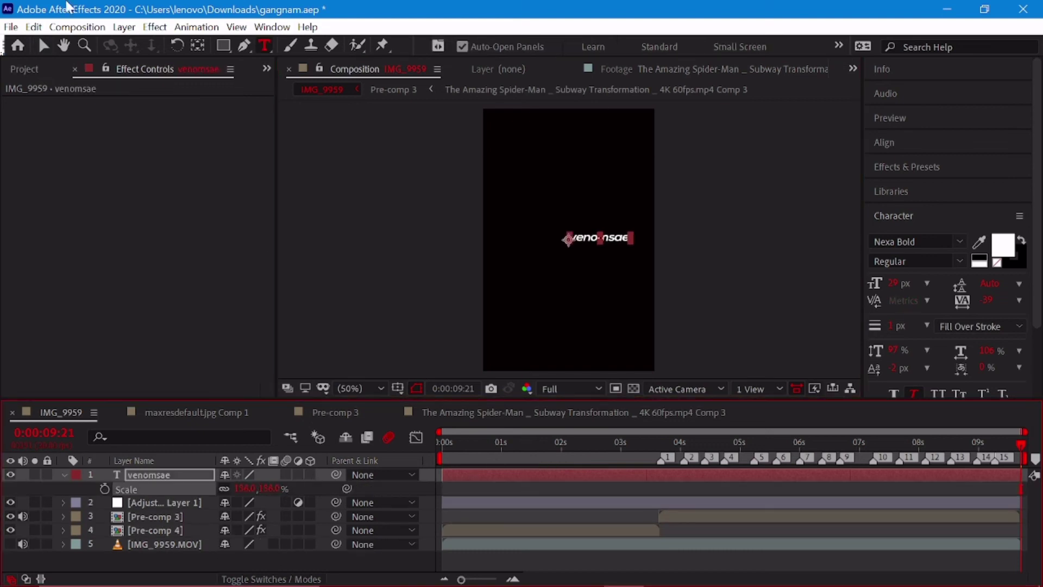
Try Old London Alternate and Photoshoot fonts, then settle on Impact for the text
left_click(960, 240)
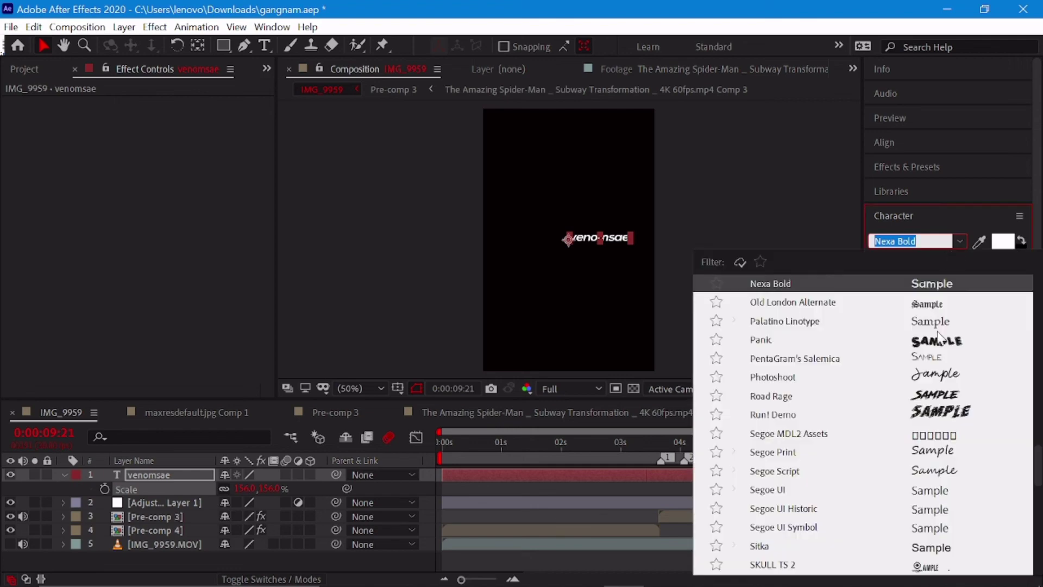
left_click(933, 308)
left_click(918, 241)
left_click(940, 359)
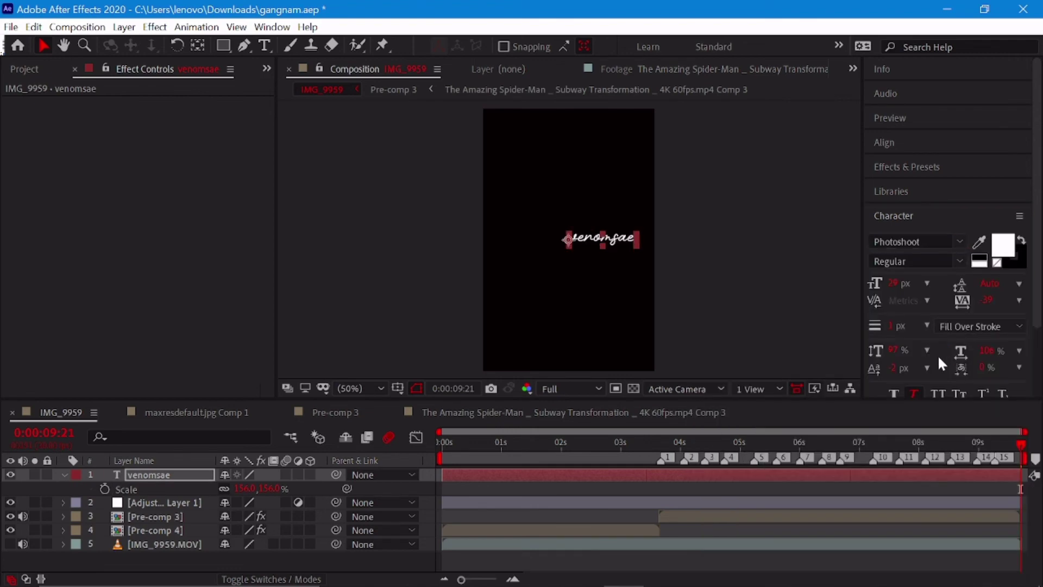
left_click(912, 240)
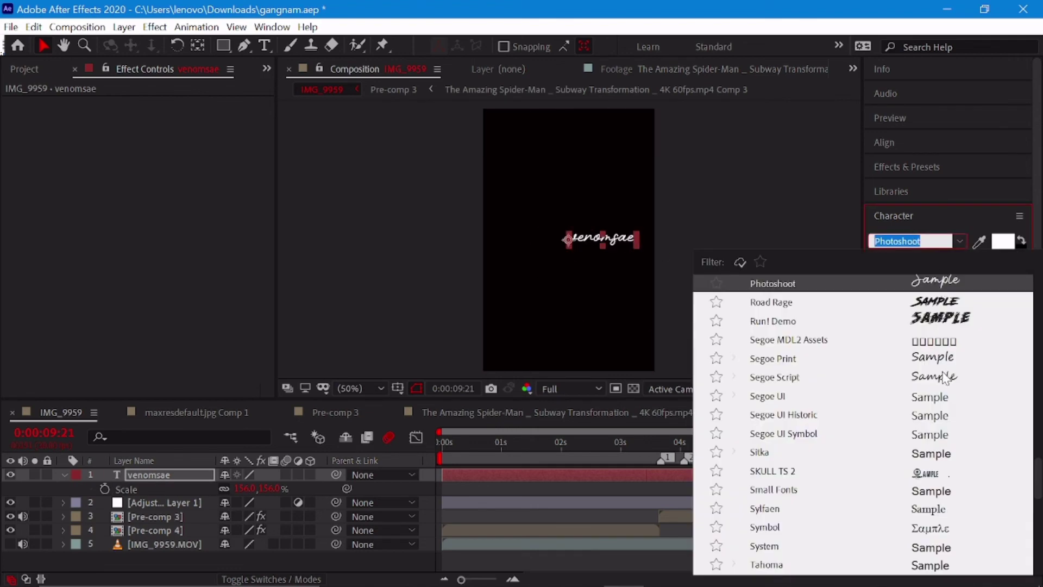
scroll(920, 347, "up", 4)
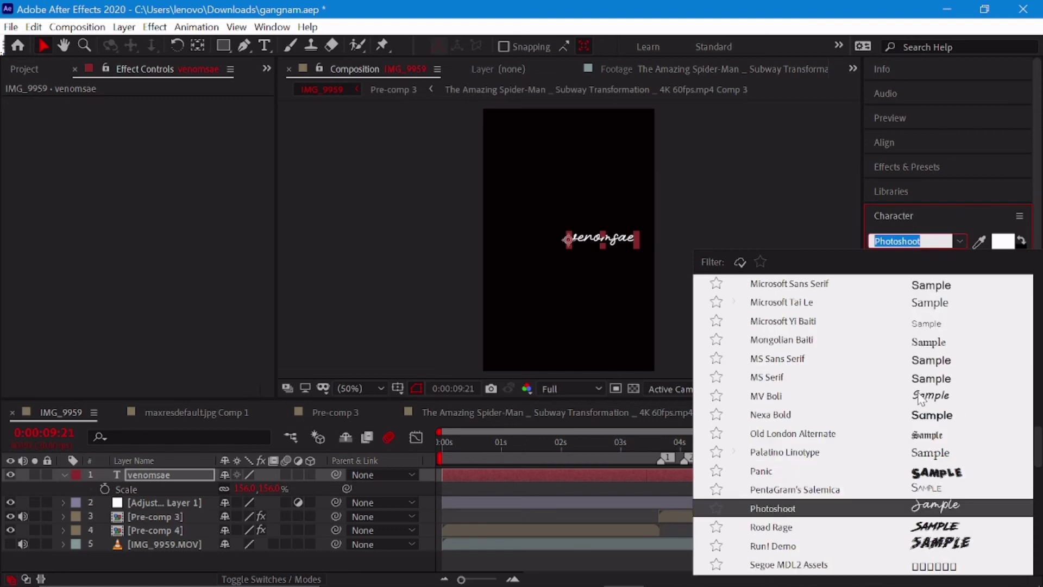
scroll(920, 400, "up", 2)
scroll(908, 360, "up", 3)
left_click(942, 341)
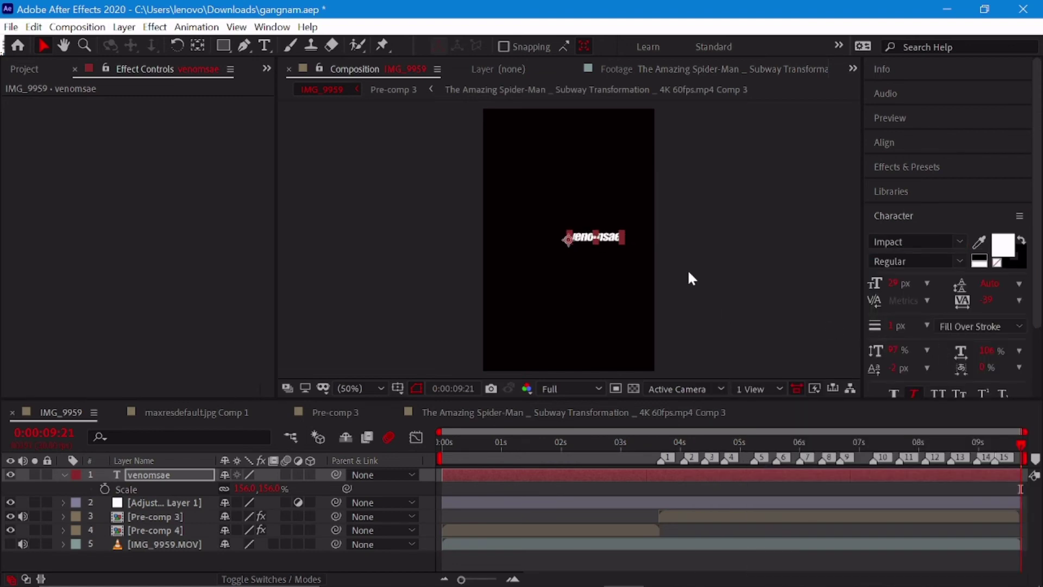
Undo a vertical stretch of the venomsae text and select the adjustment layer
left_click_drag(598, 240, 596, 291)
left_click(34, 27)
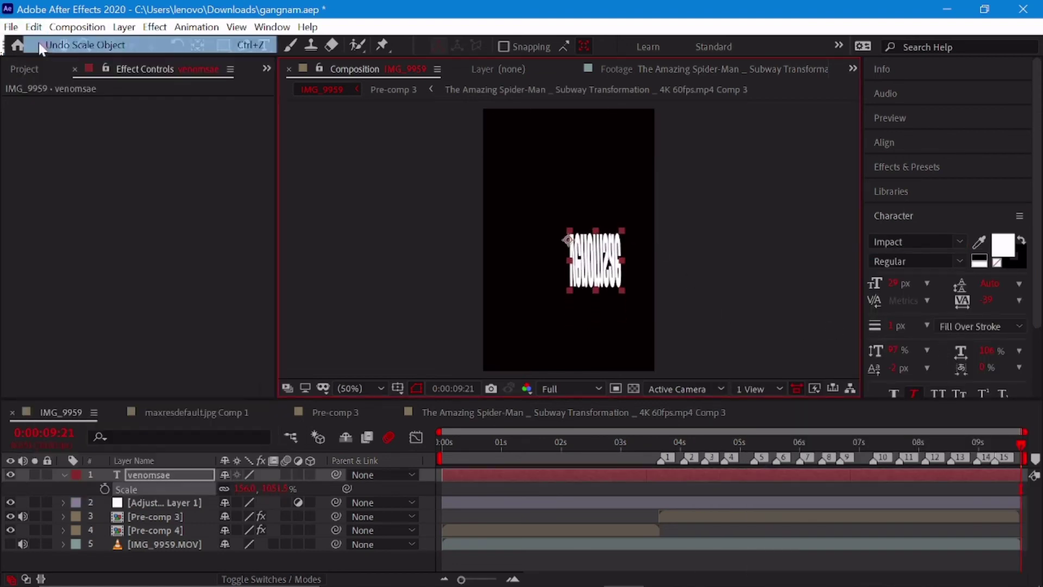
left_click(65, 46)
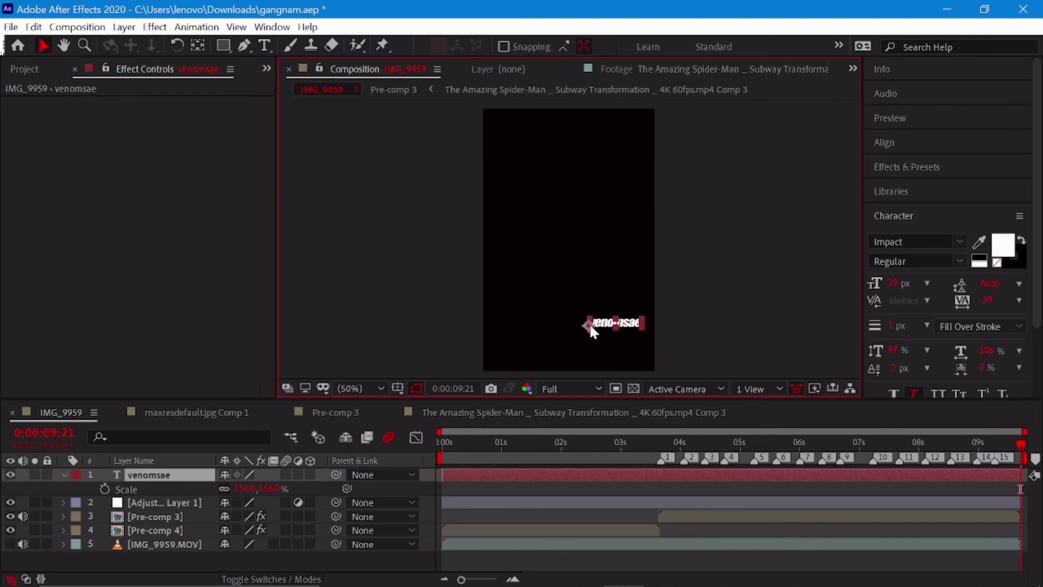
left_click_drag(472, 461, 494, 465)
left_click(496, 504)
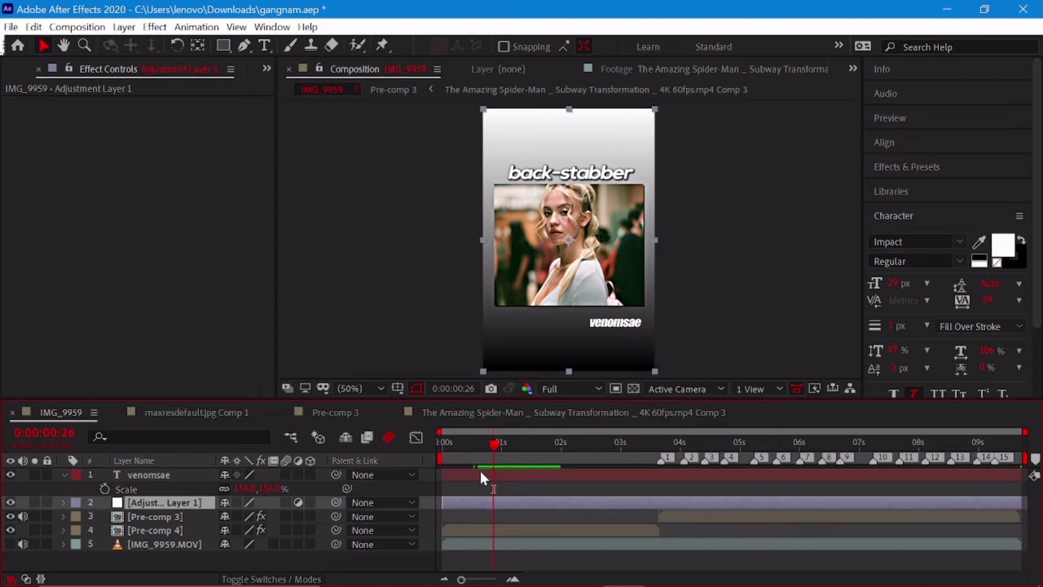
Apply a square Magnify to Adjustment Layer 1, centred down on the watermark
left_click(946, 168)
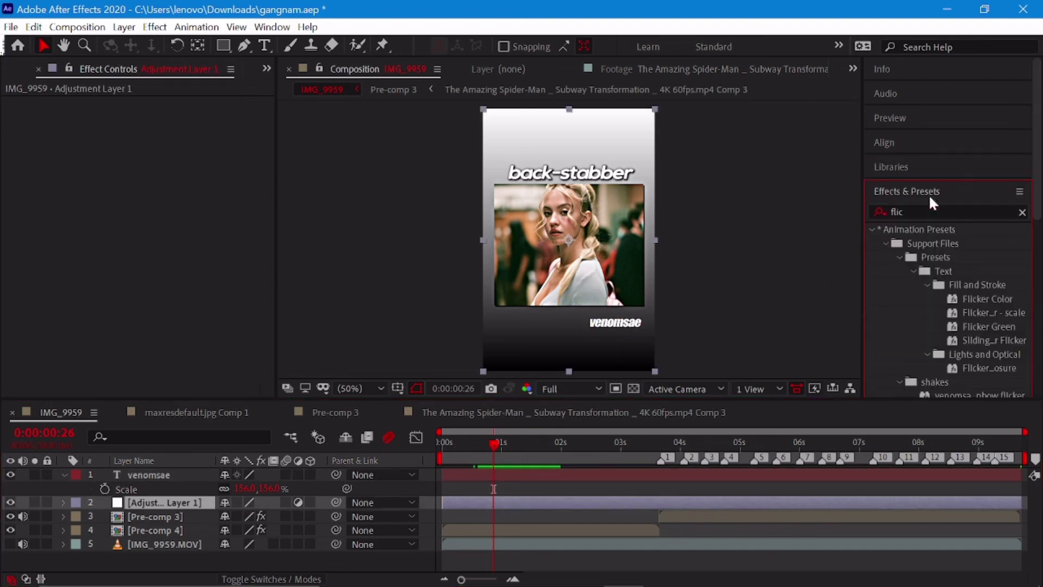
type("magni")
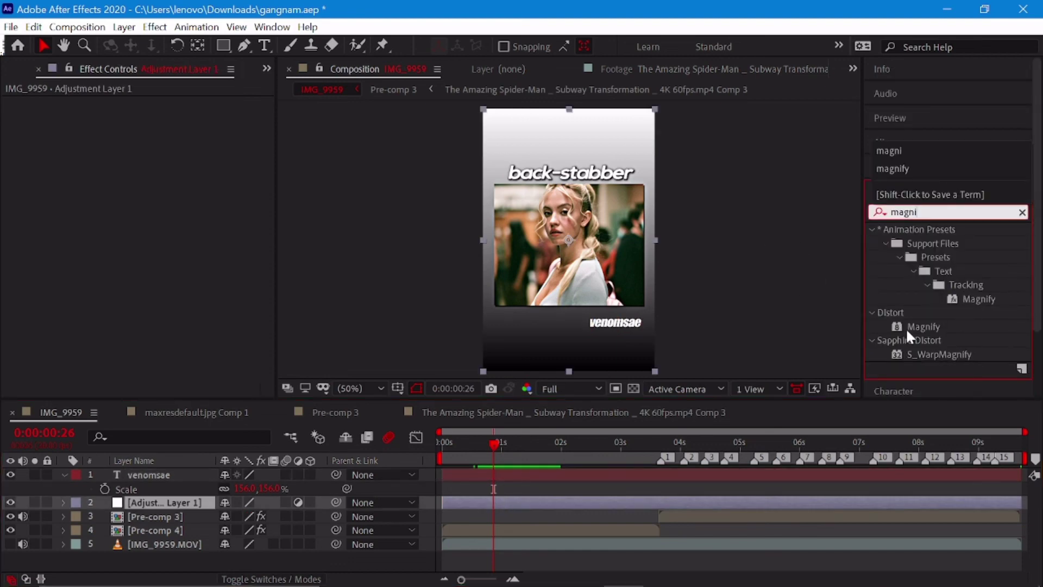
left_click_drag(924, 326, 510, 507)
left_click(175, 116)
left_click(182, 147)
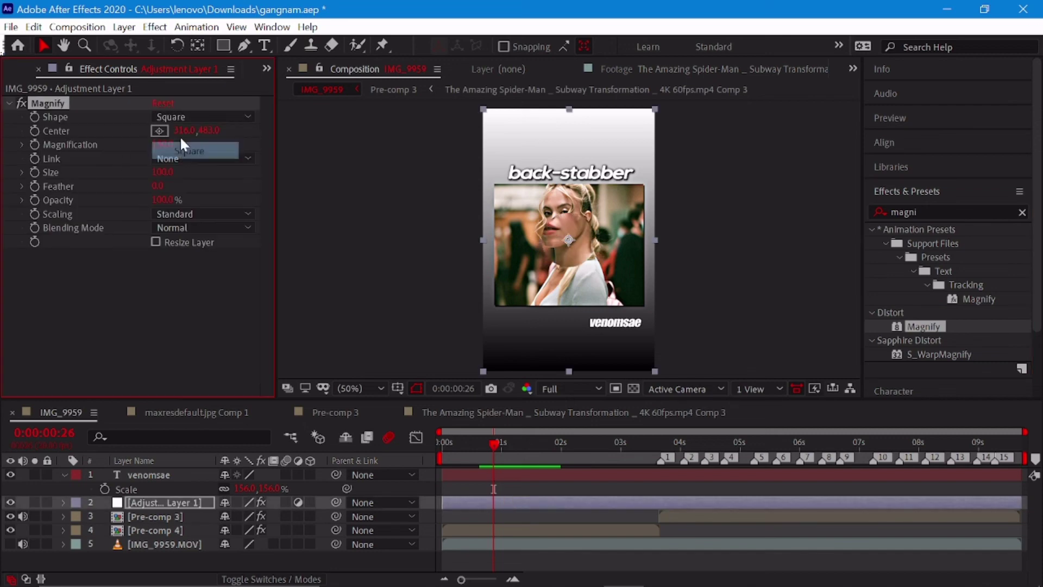
left_click_drag(212, 131, 386, 174)
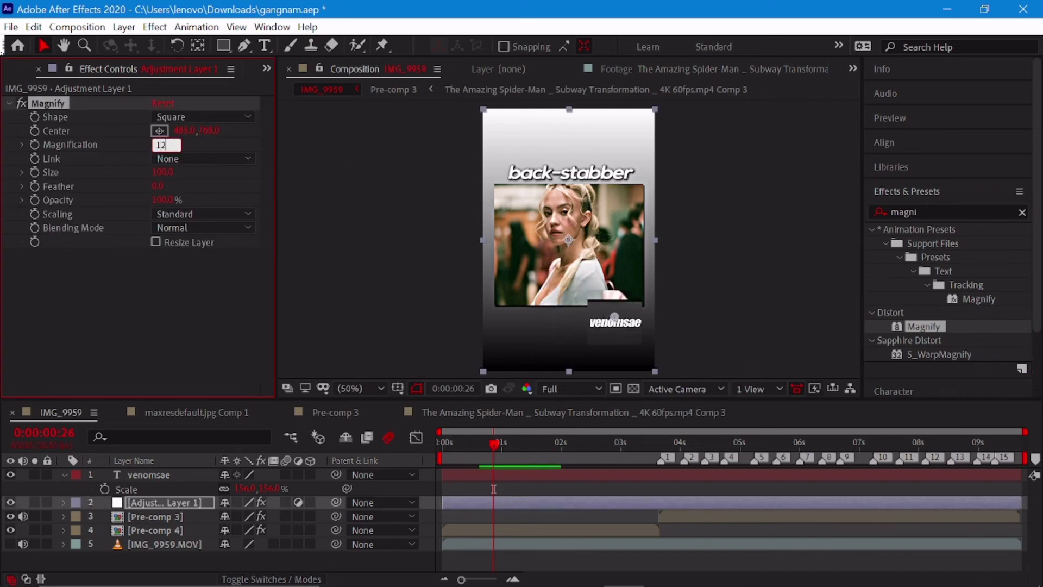
Set the adjustment layer's track matte to venomsae Alpha Matte and add Exposure
left_click(63, 475)
left_click(270, 579)
left_click(324, 488)
left_click(358, 526)
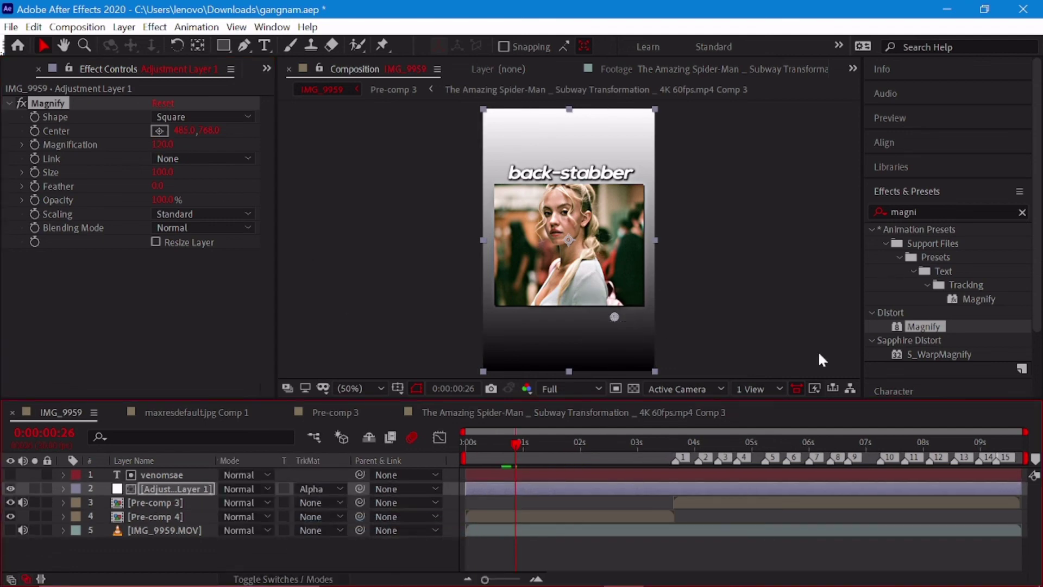
type("expo")
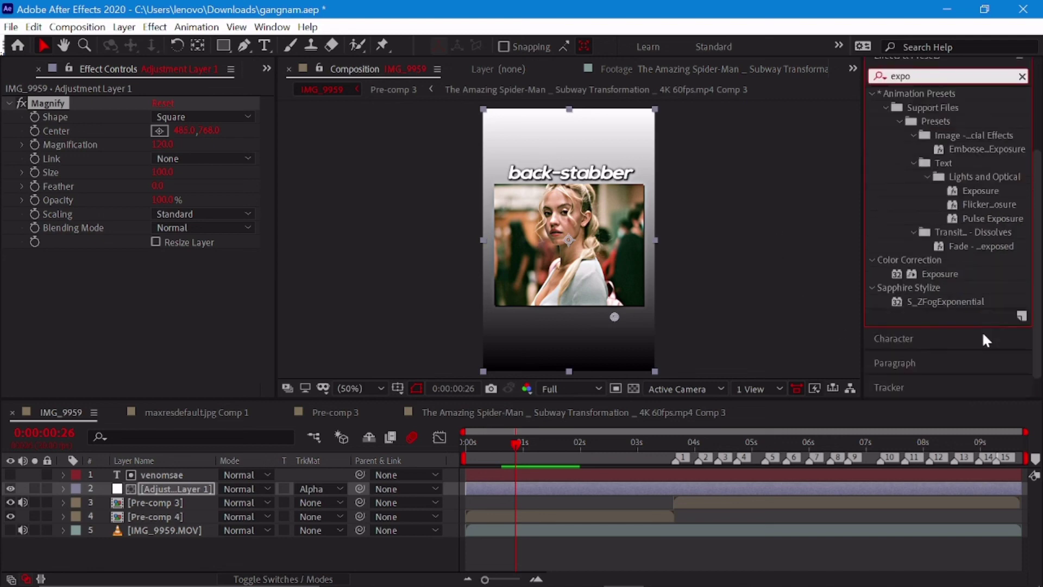
left_click_drag(937, 246, 182, 245)
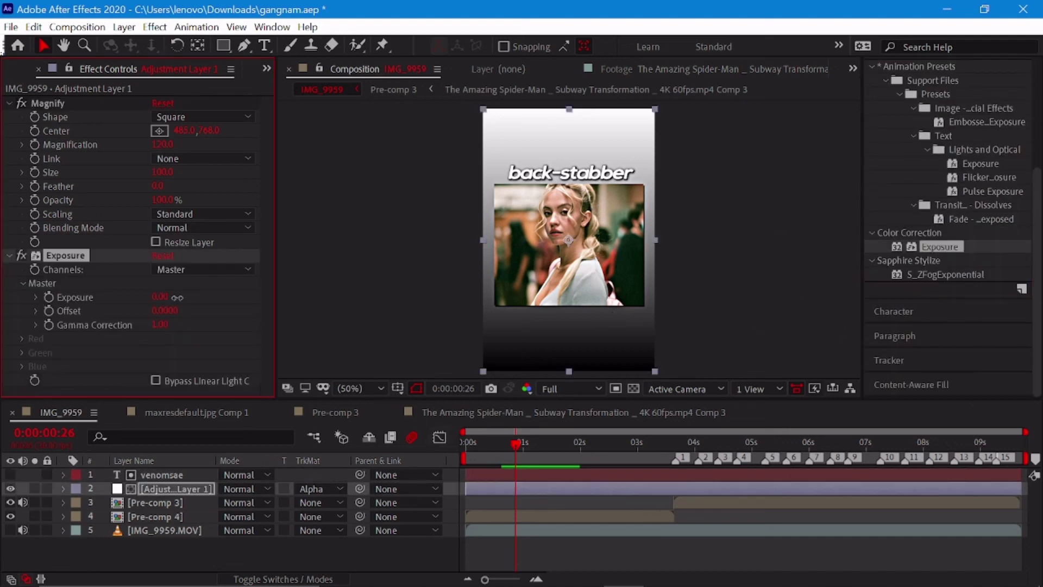
Switch the venomsae watermark font to Nexa Bold and preview it
key("space")
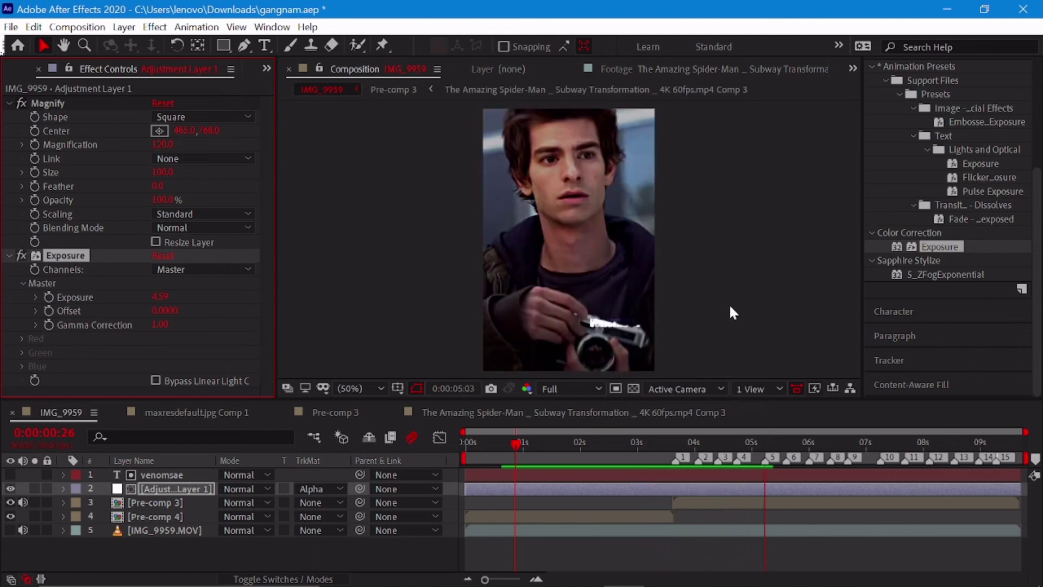
left_click(759, 467)
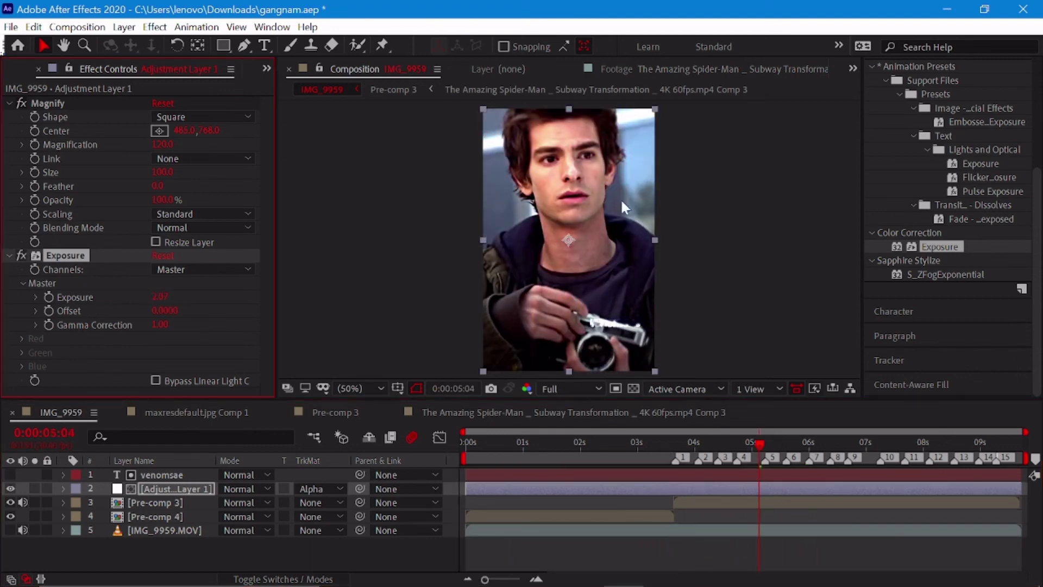
double_click(634, 475)
left_click(961, 241)
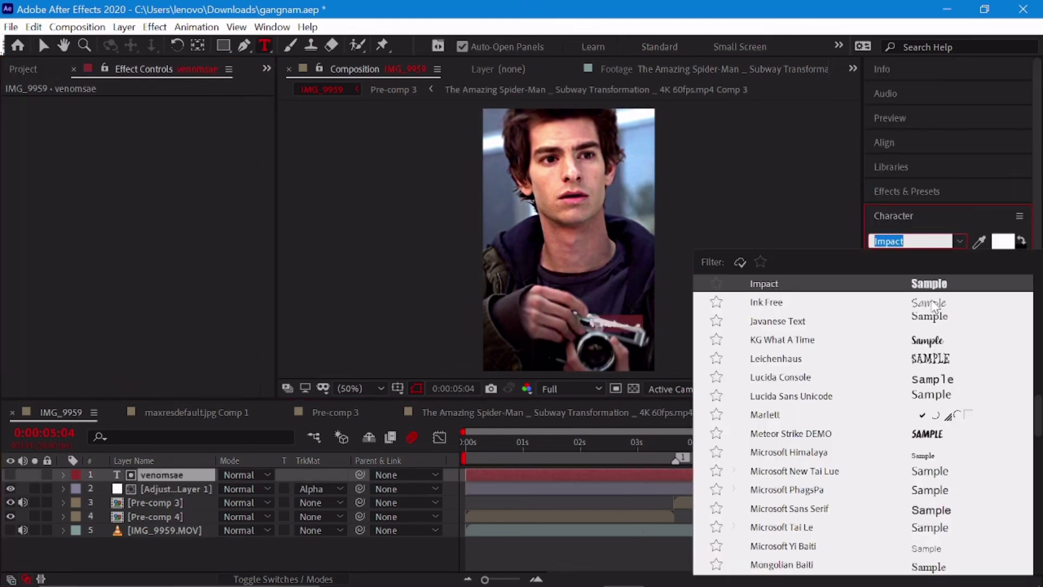
left_click(928, 441)
left_click(960, 242)
type("nex")
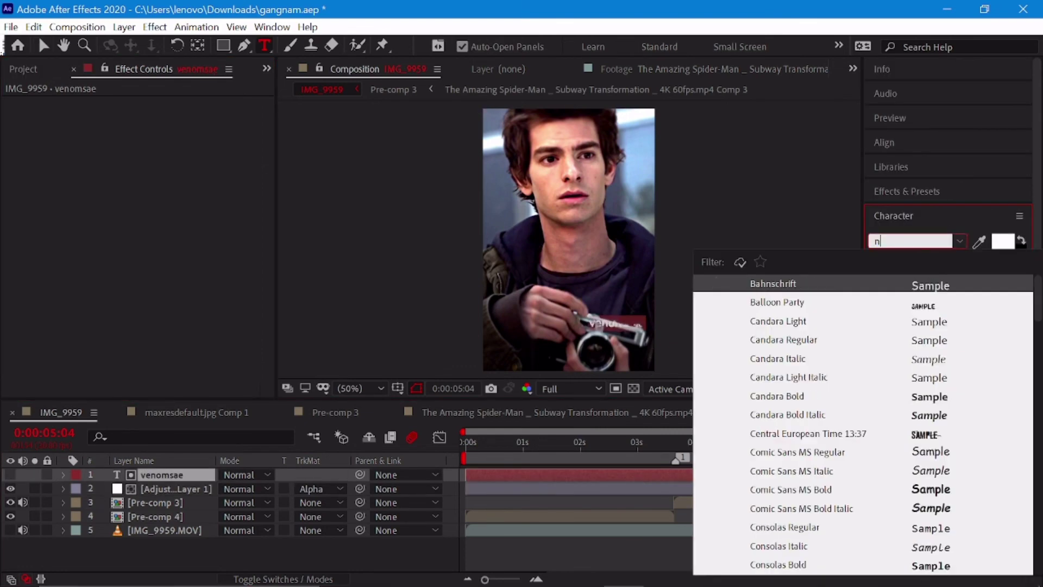
left_click(870, 287)
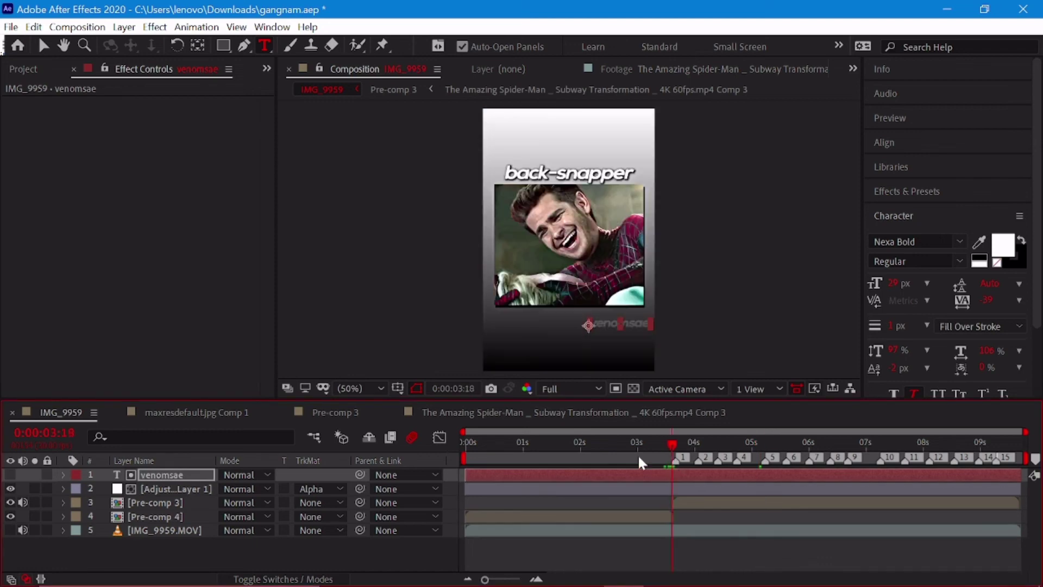
left_click_drag(666, 448, 607, 454)
key("space")
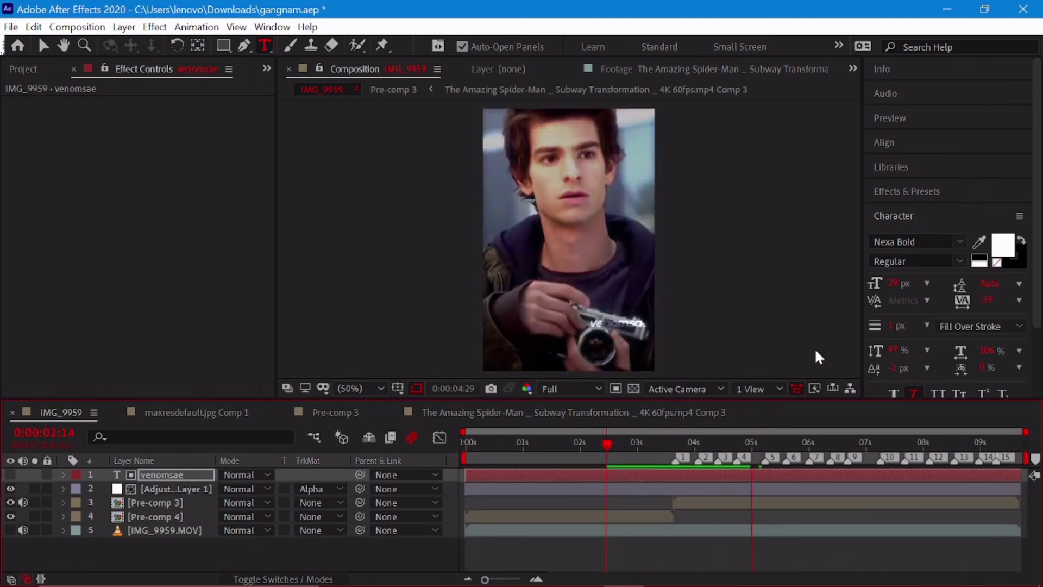
key("space")
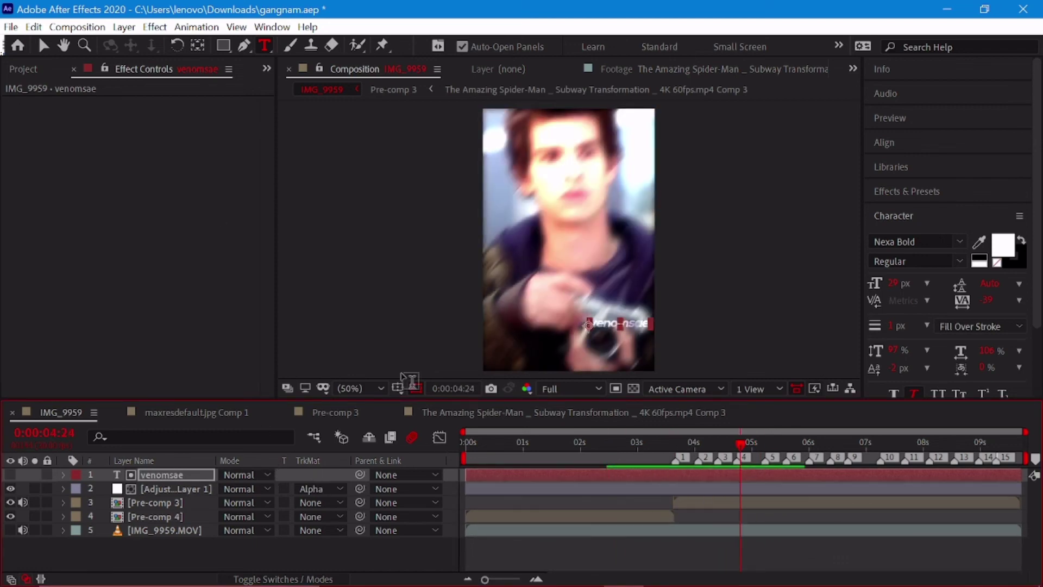
Raise the adjustment layer's Exposure to 8.29 at frame 6:12
left_click(477, 489)
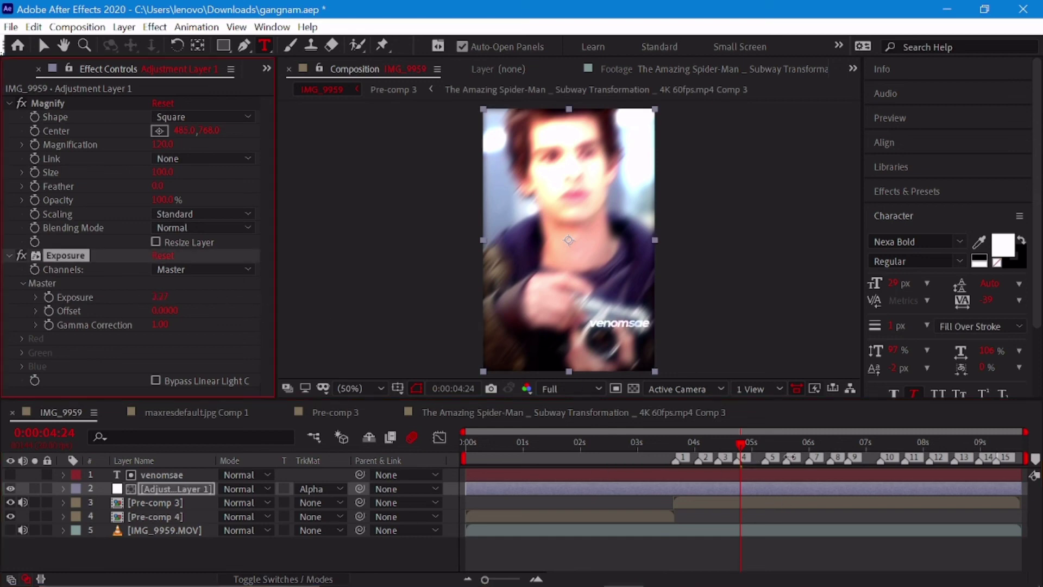
key("Home")
key("space")
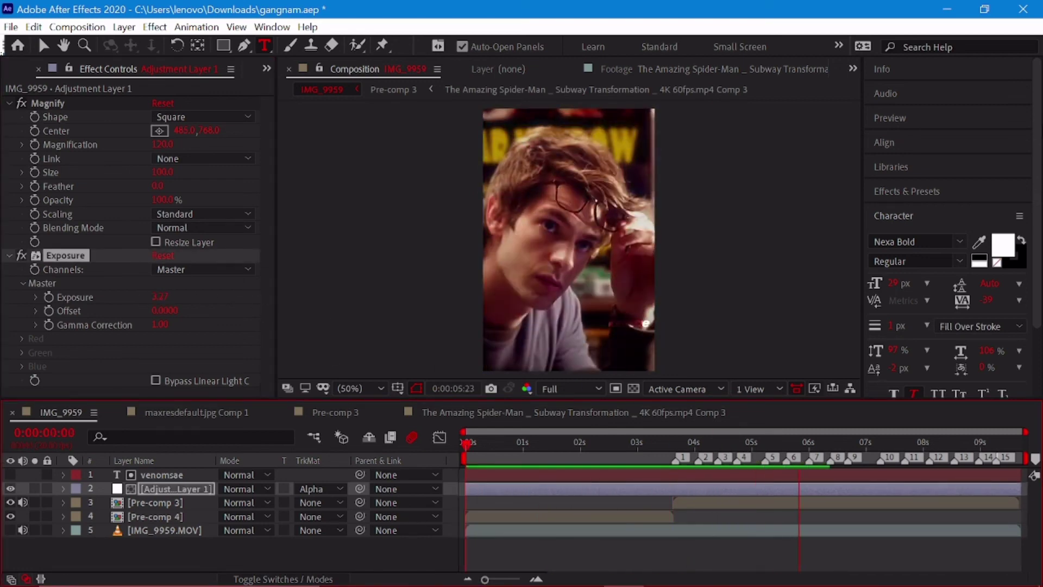
left_click(856, 456)
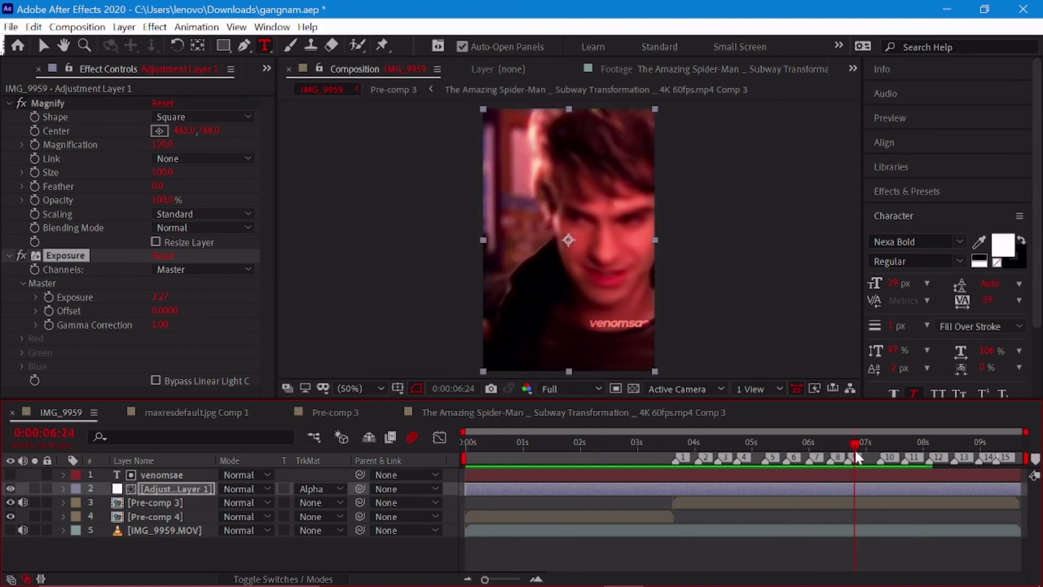
left_click_drag(857, 456, 835, 456)
left_click_drag(160, 296, 274, 306)
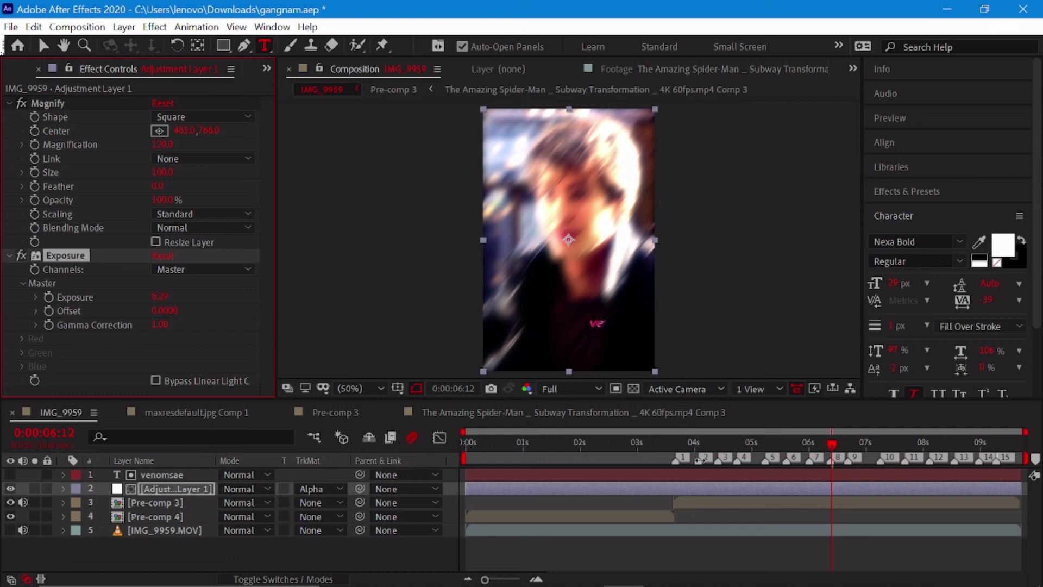
Enlarge Magnify size to 140 with the matte off, then reapply the venomsae alpha matte
left_click(770, 498)
key("F4")
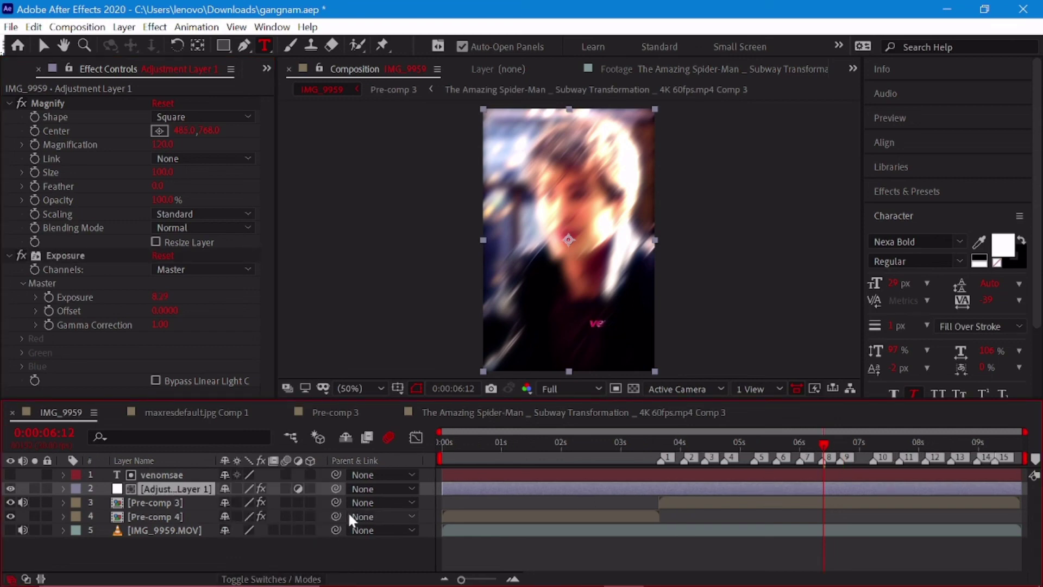
left_click(296, 579)
left_click(318, 489)
left_click(326, 526)
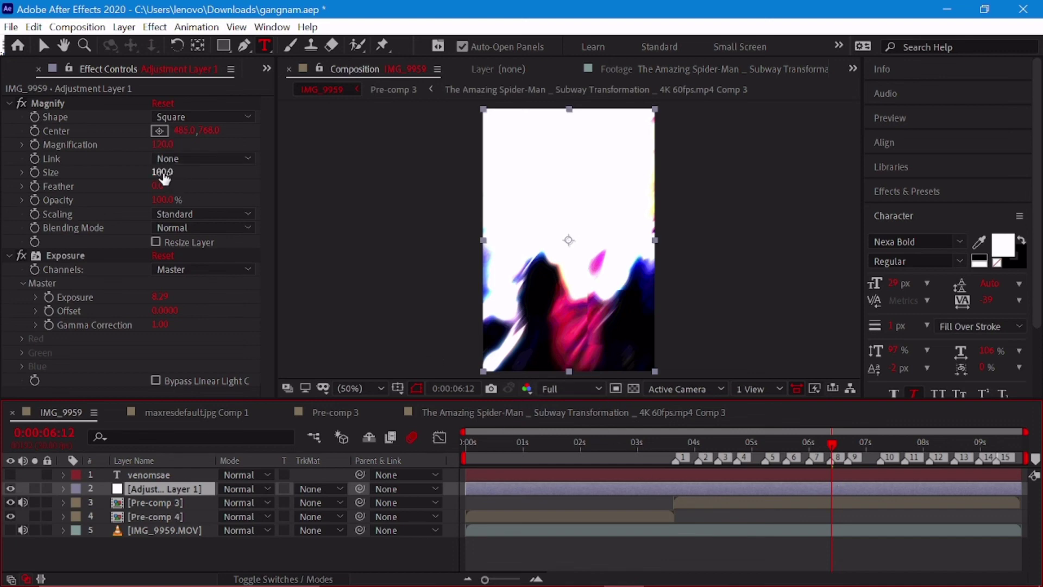
left_click_drag(164, 175, 173, 172)
left_click(299, 487)
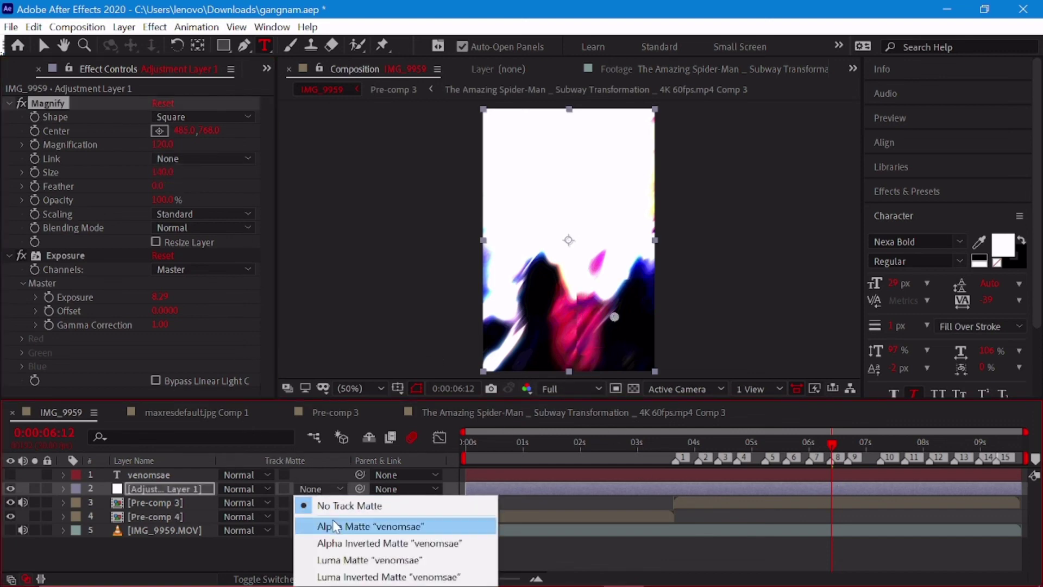
left_click(326, 526)
Preview the edit from the start and save the project
left_click_drag(826, 451, 416, 330)
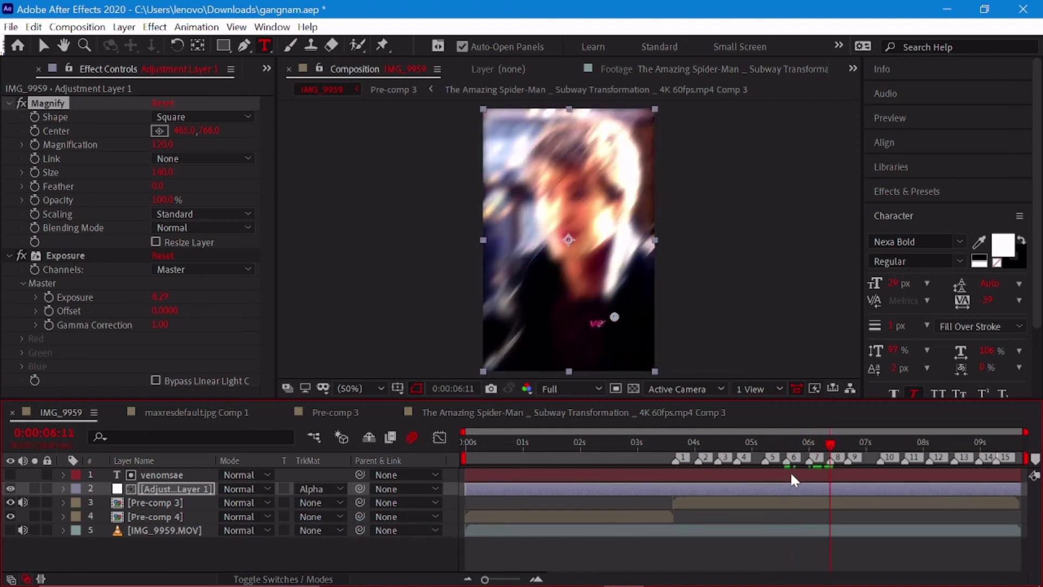
key("space")
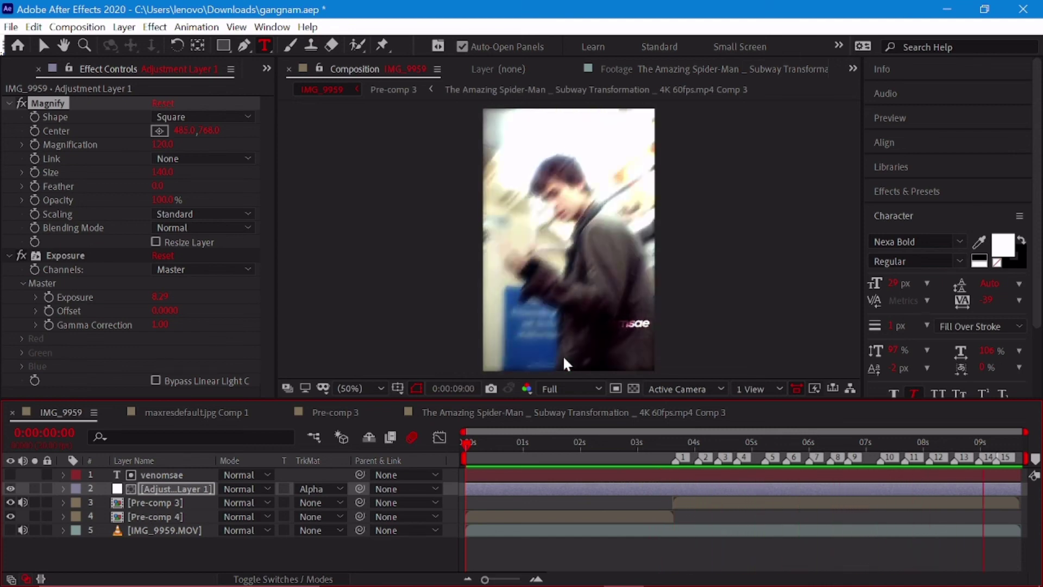
key("space")
key("Home")
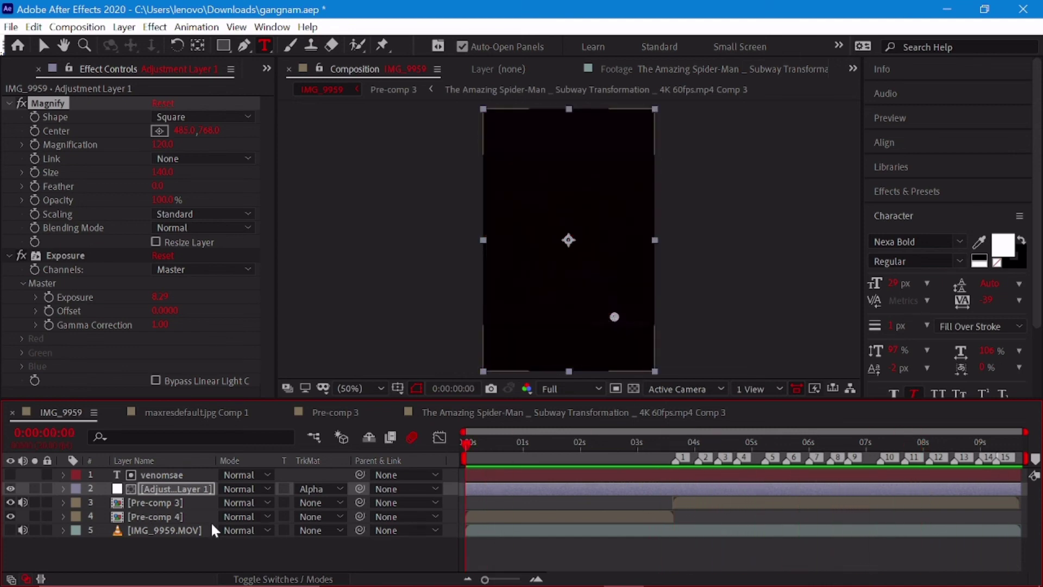
key("Return")
key("ctrl+s")
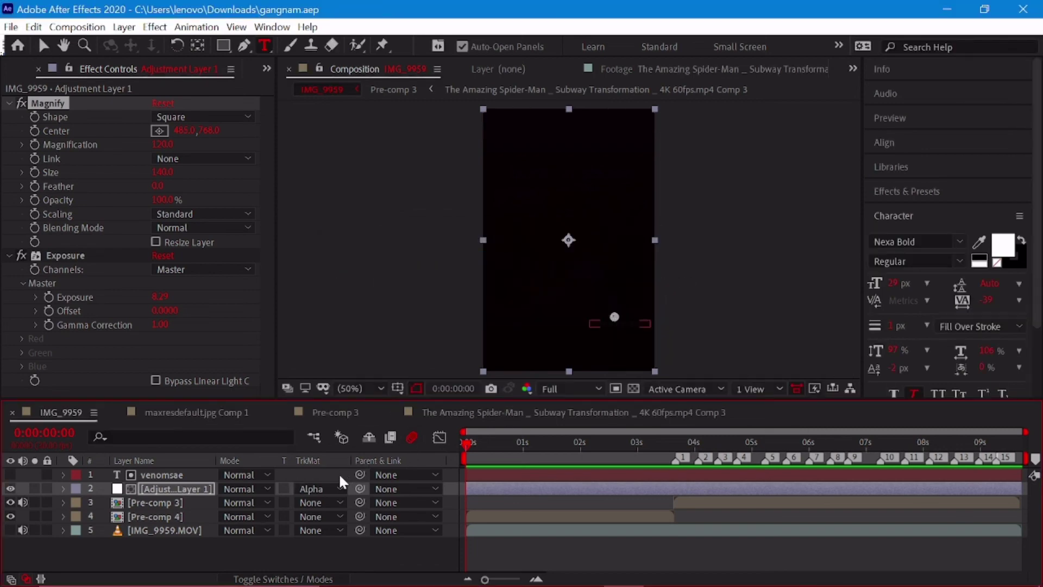
Pre-compose the top four layers into Pre-comp 5 and play back the nested edit
left_click_drag(338, 473, 353, 516)
right_click(654, 489)
left_click(685, 408)
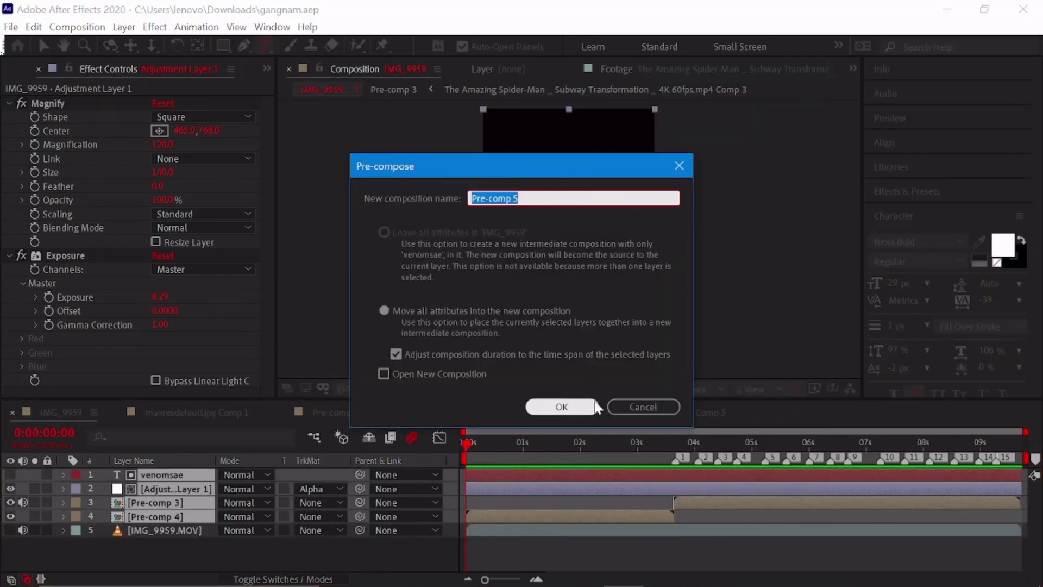
left_click(595, 406)
key("space")
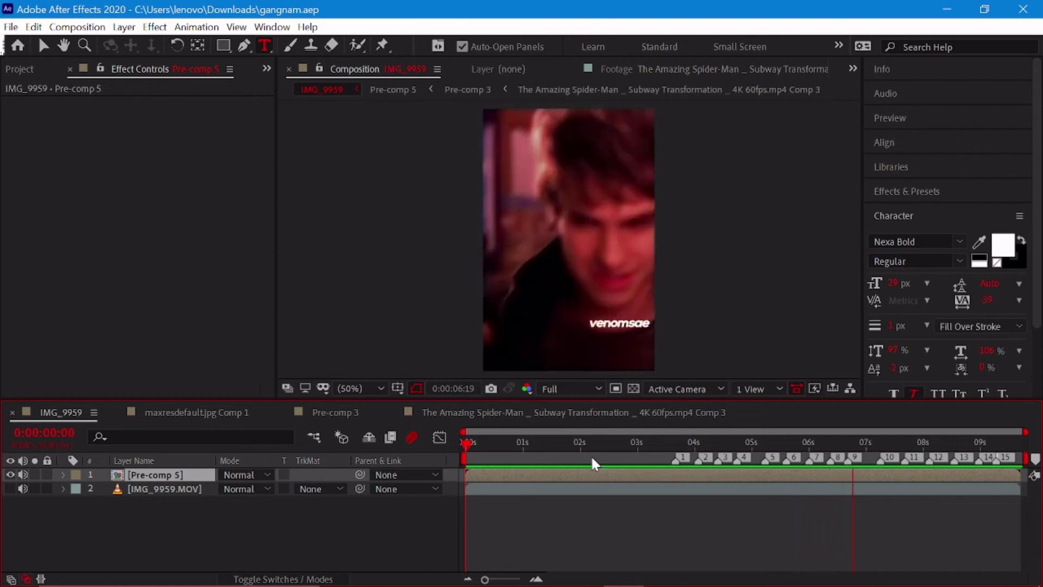
key("space")
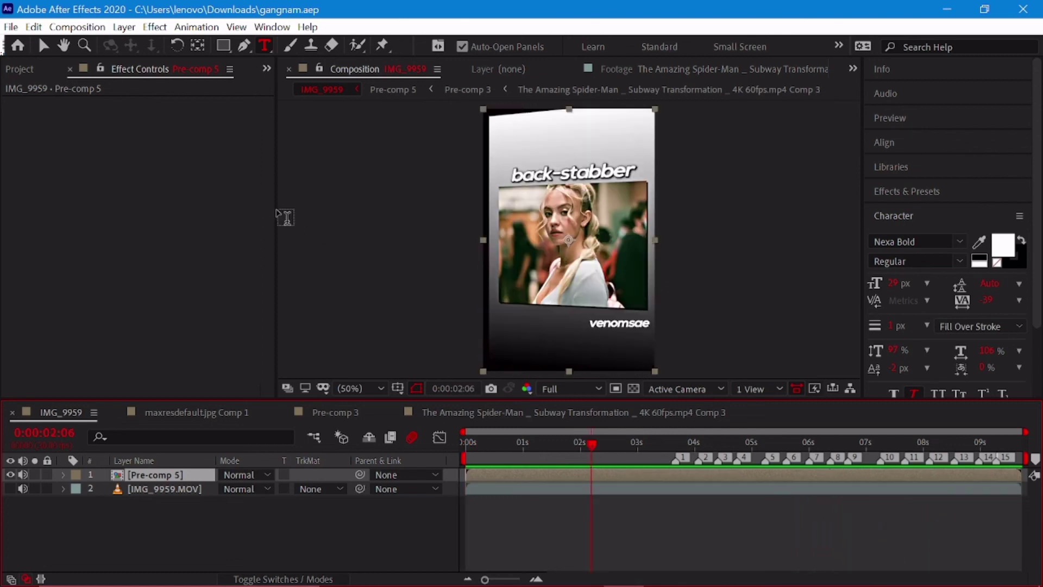